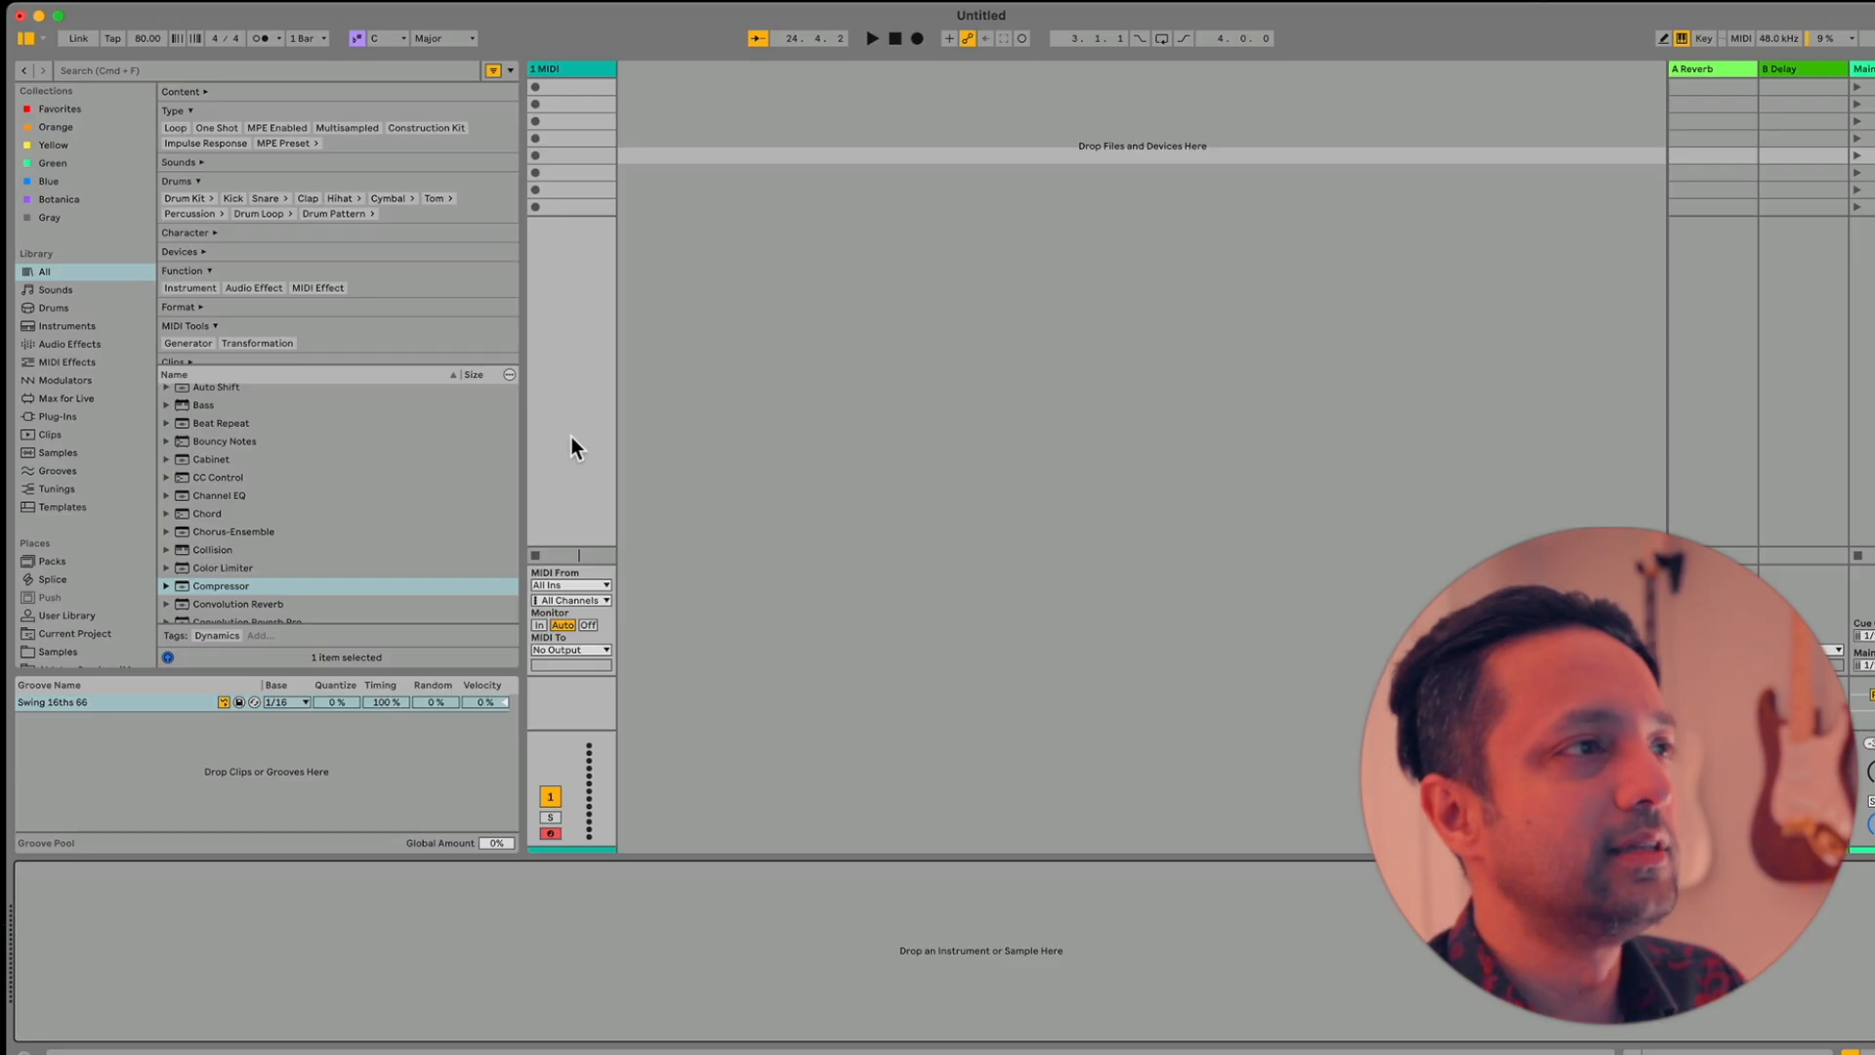
Load an empty Drum Rack from the Drums category onto the MIDI track
click(583, 500)
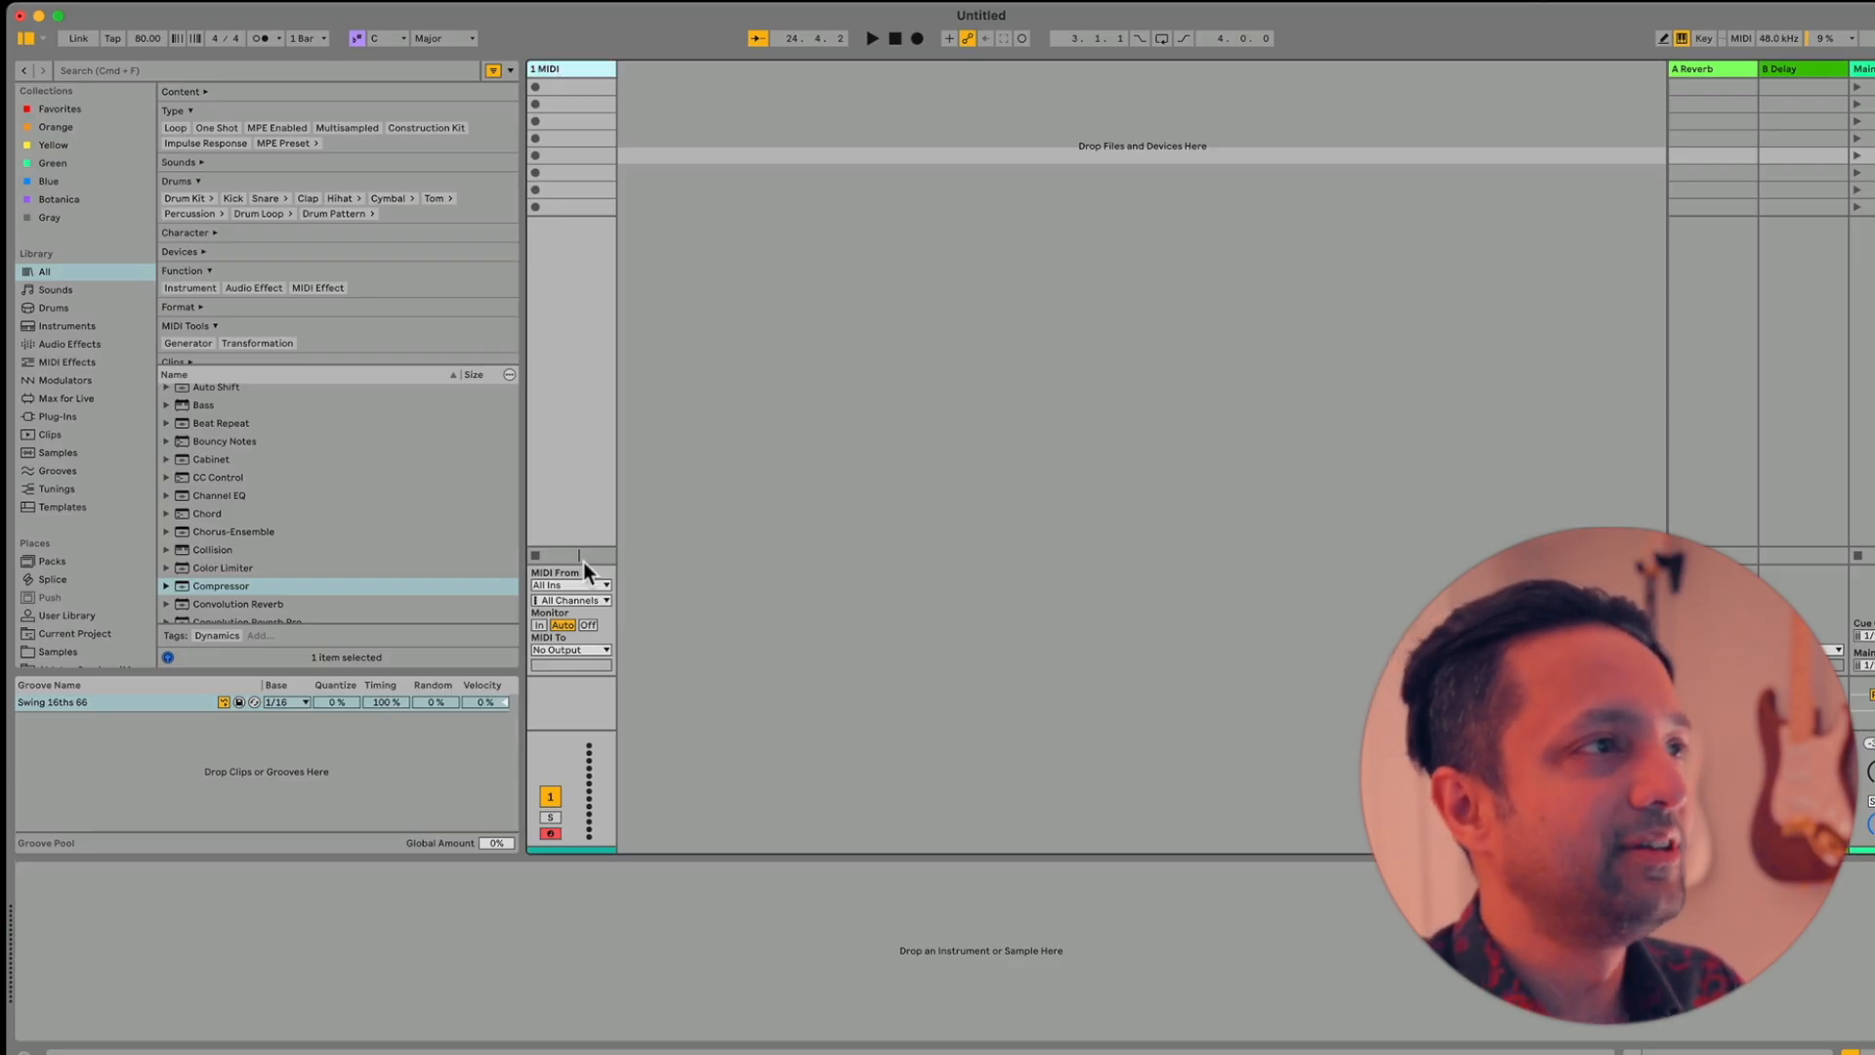
click(61, 311)
click(208, 325)
drag(208, 325, 571, 424)
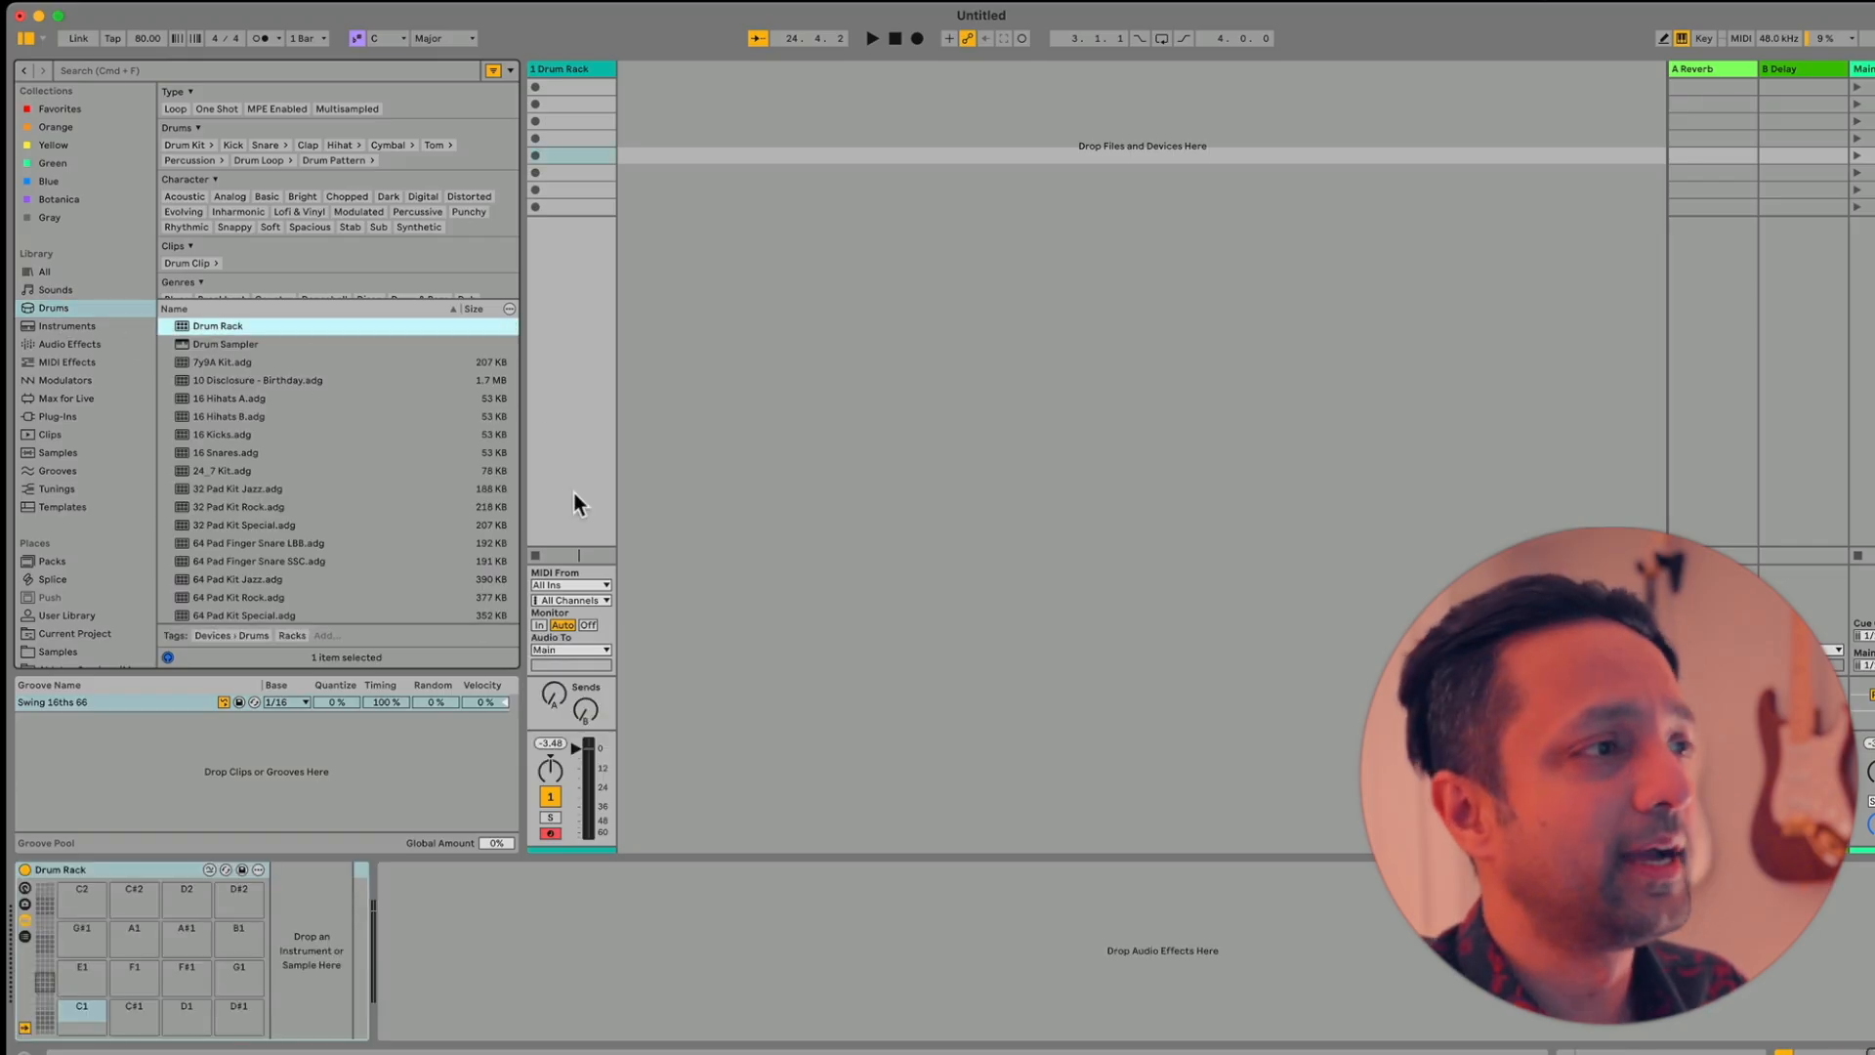
Load the sample ZARA_70_dry_aalap_airy_Eb.wav from the ZARA-Contemporary folder onto the Drum Rack's C1 pad
click(84, 1013)
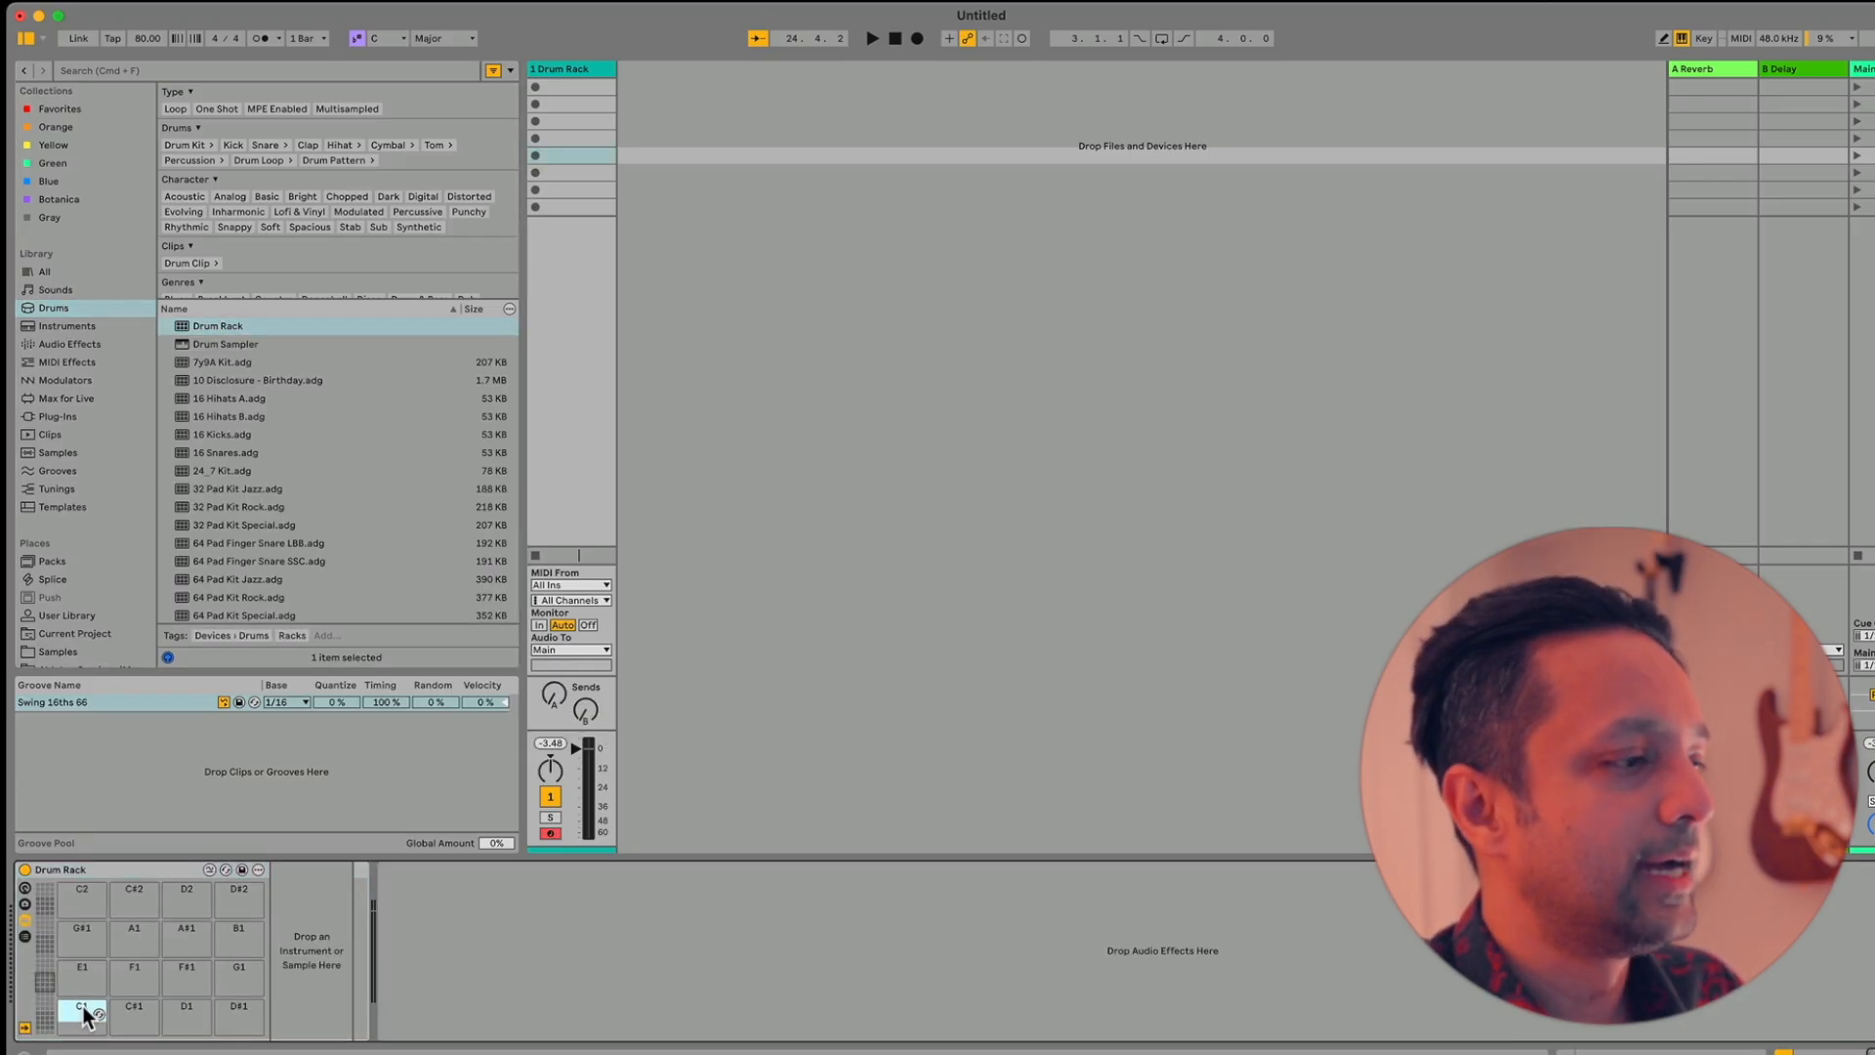
scroll(89, 599, down, 3)
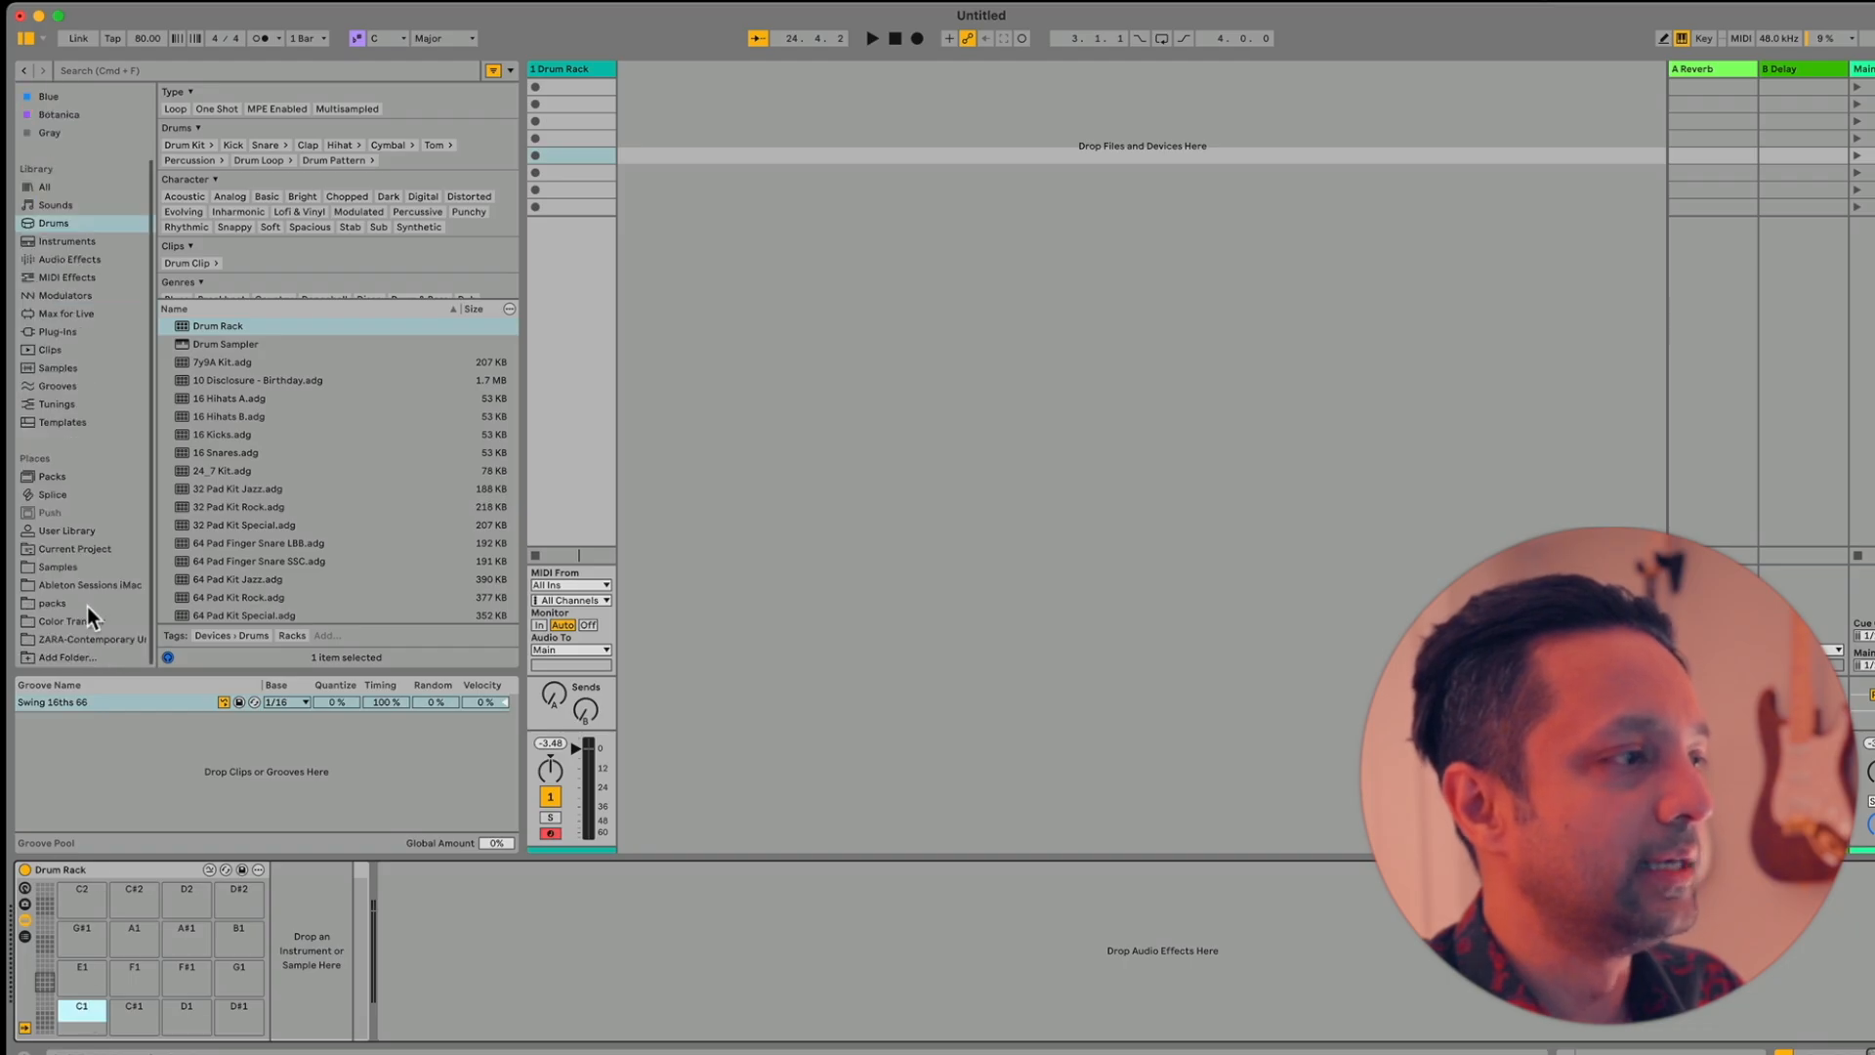
click(79, 638)
scroll(291, 337, down, 5)
scroll(296, 344, up, 4)
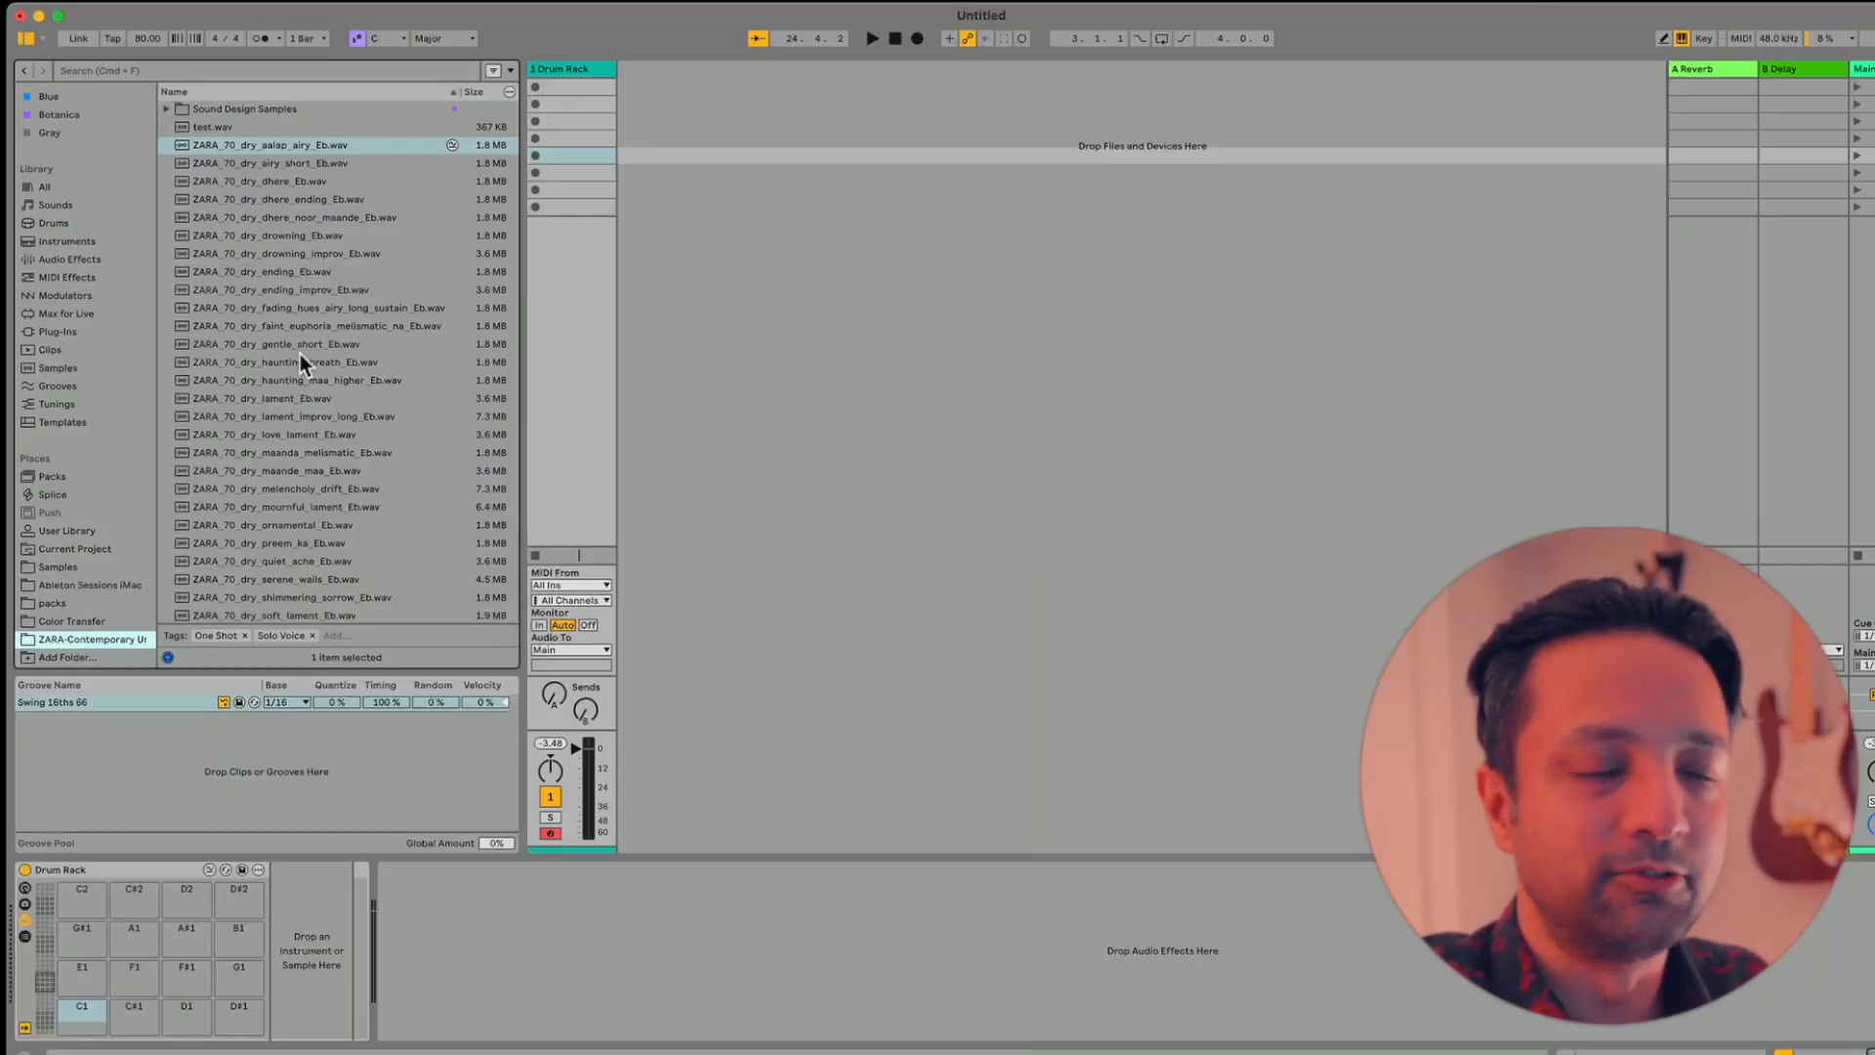
drag(290, 145, 82, 1013)
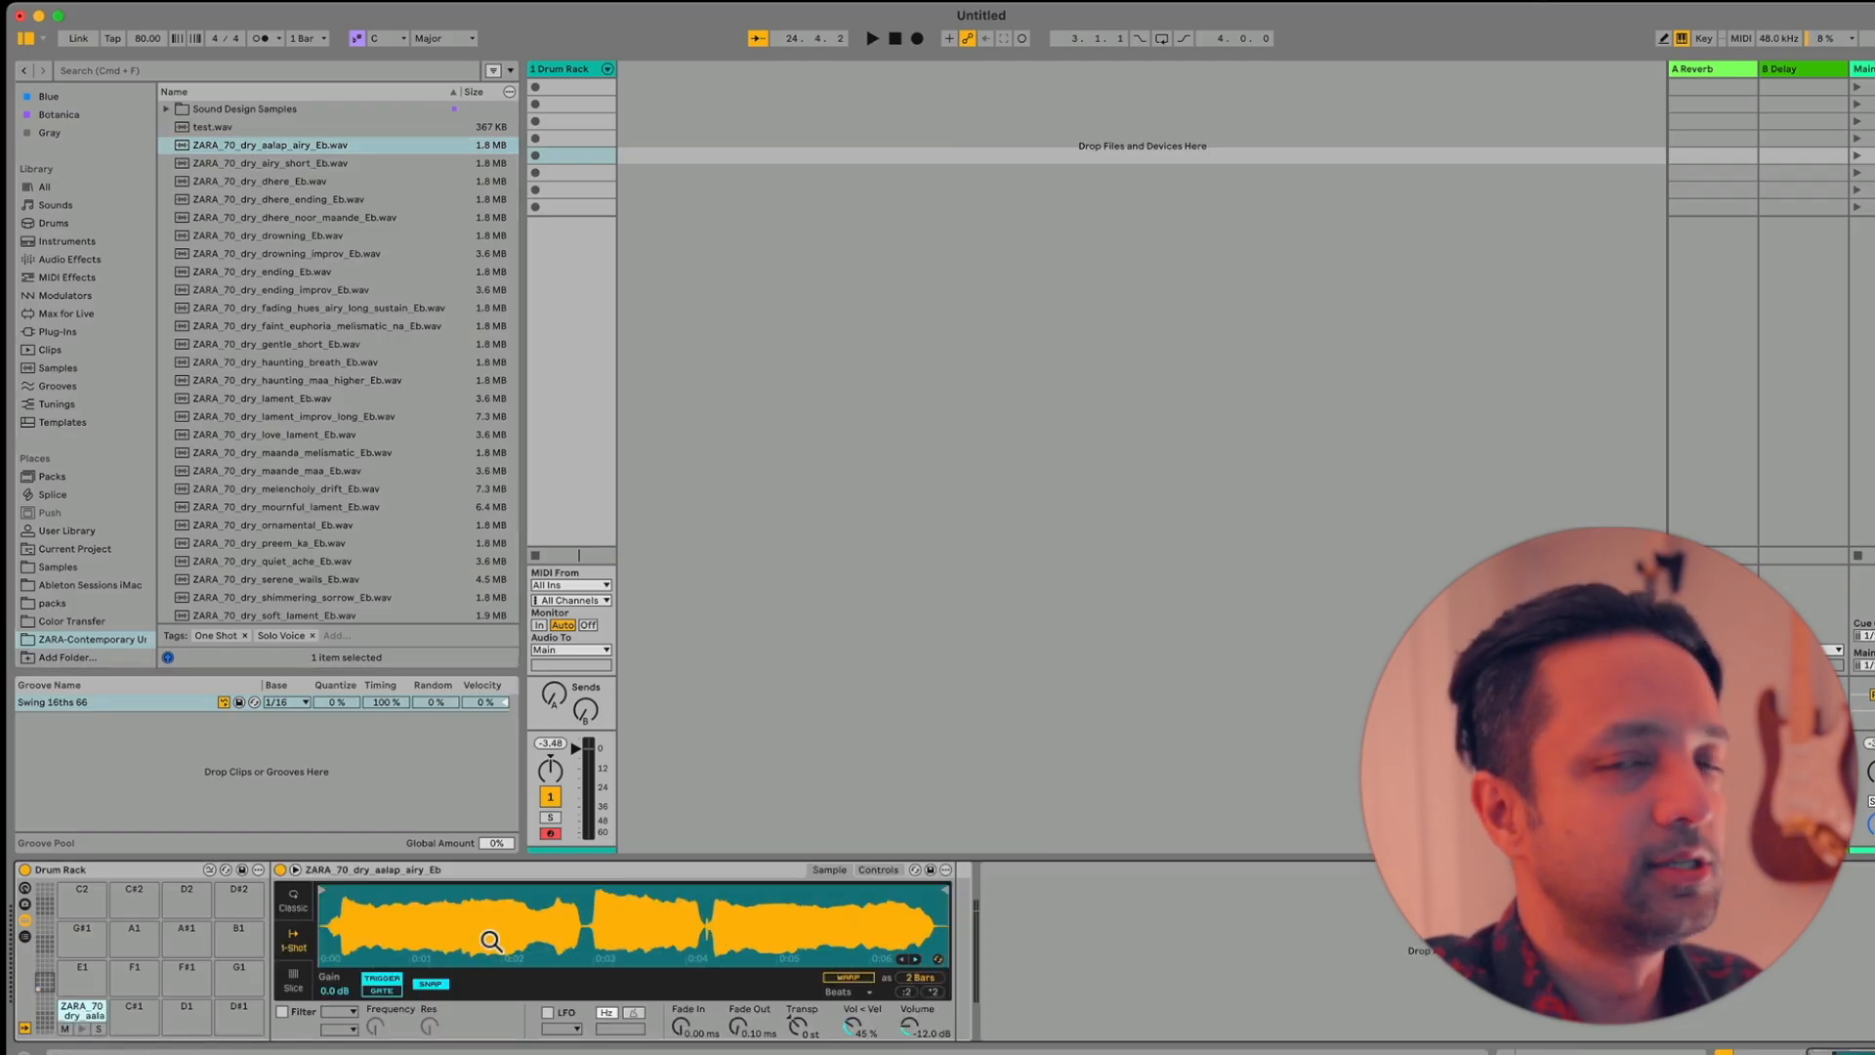
Play the C1 pad to audition the loaded vocal sample
key(a)
key(a)
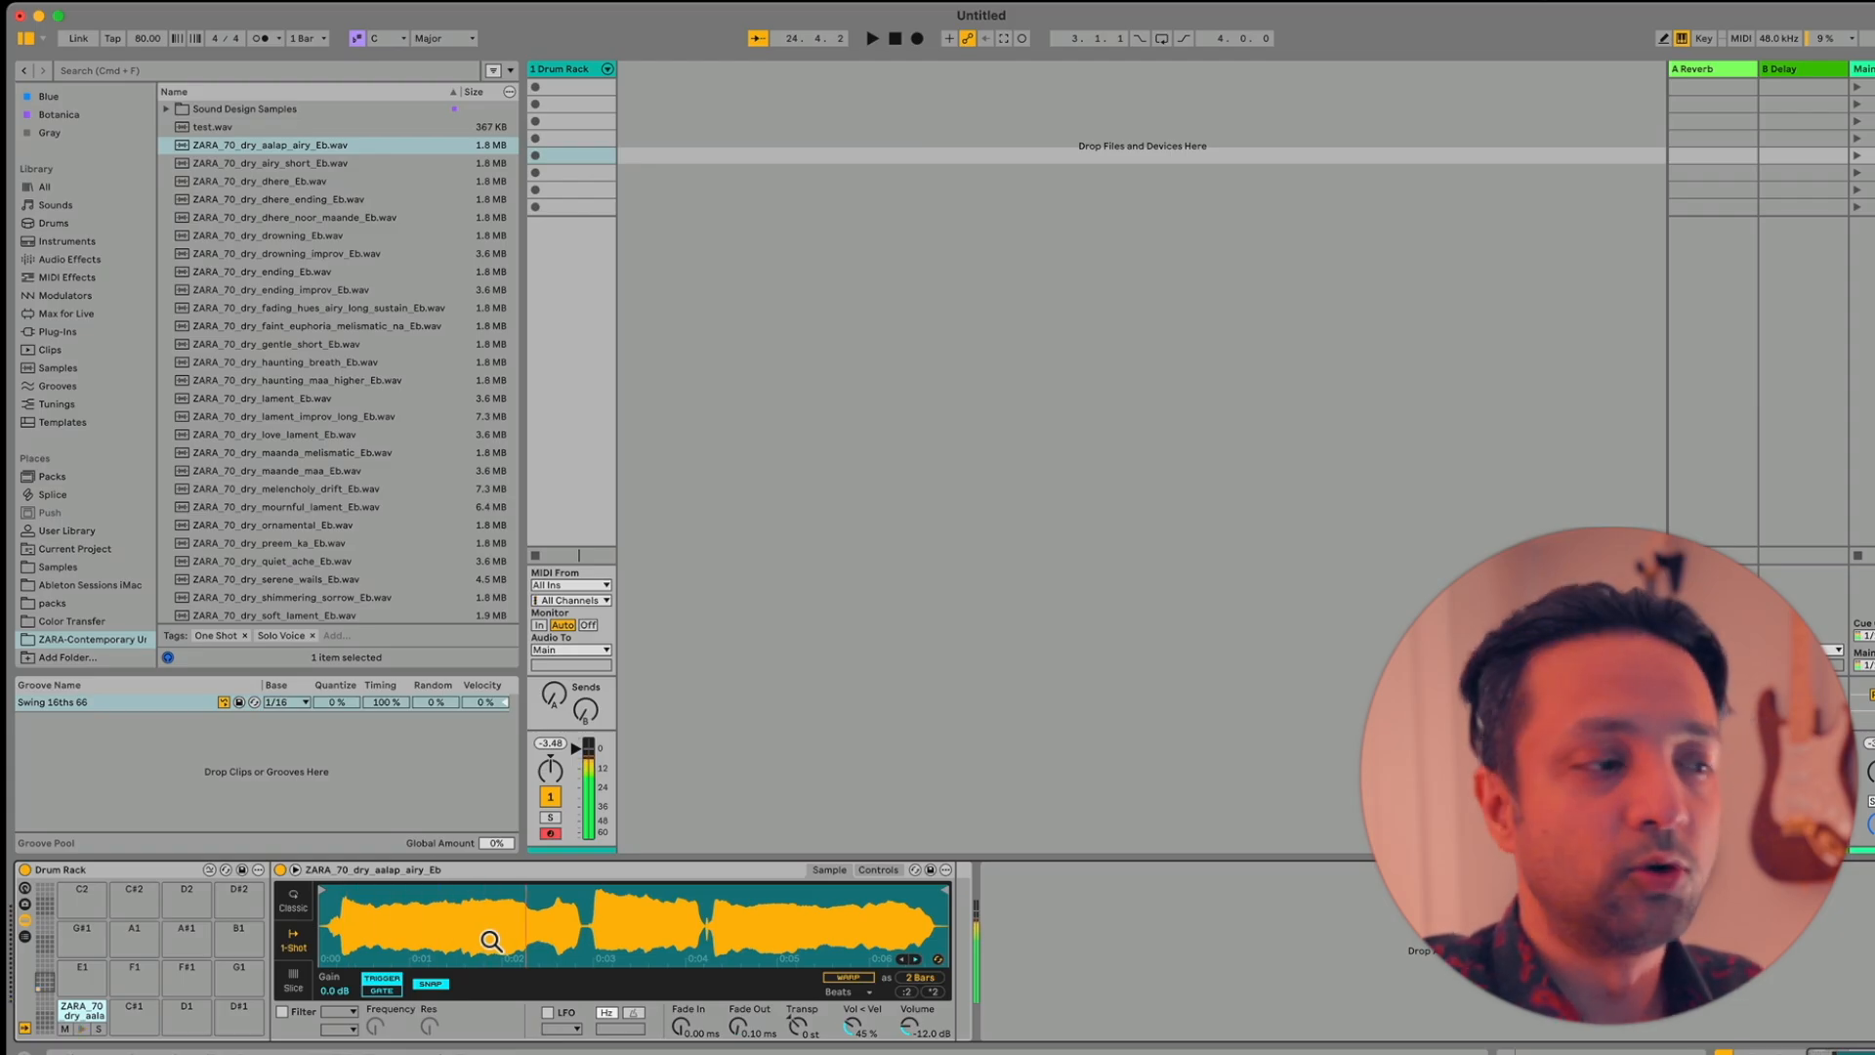
key(space)
key(space)
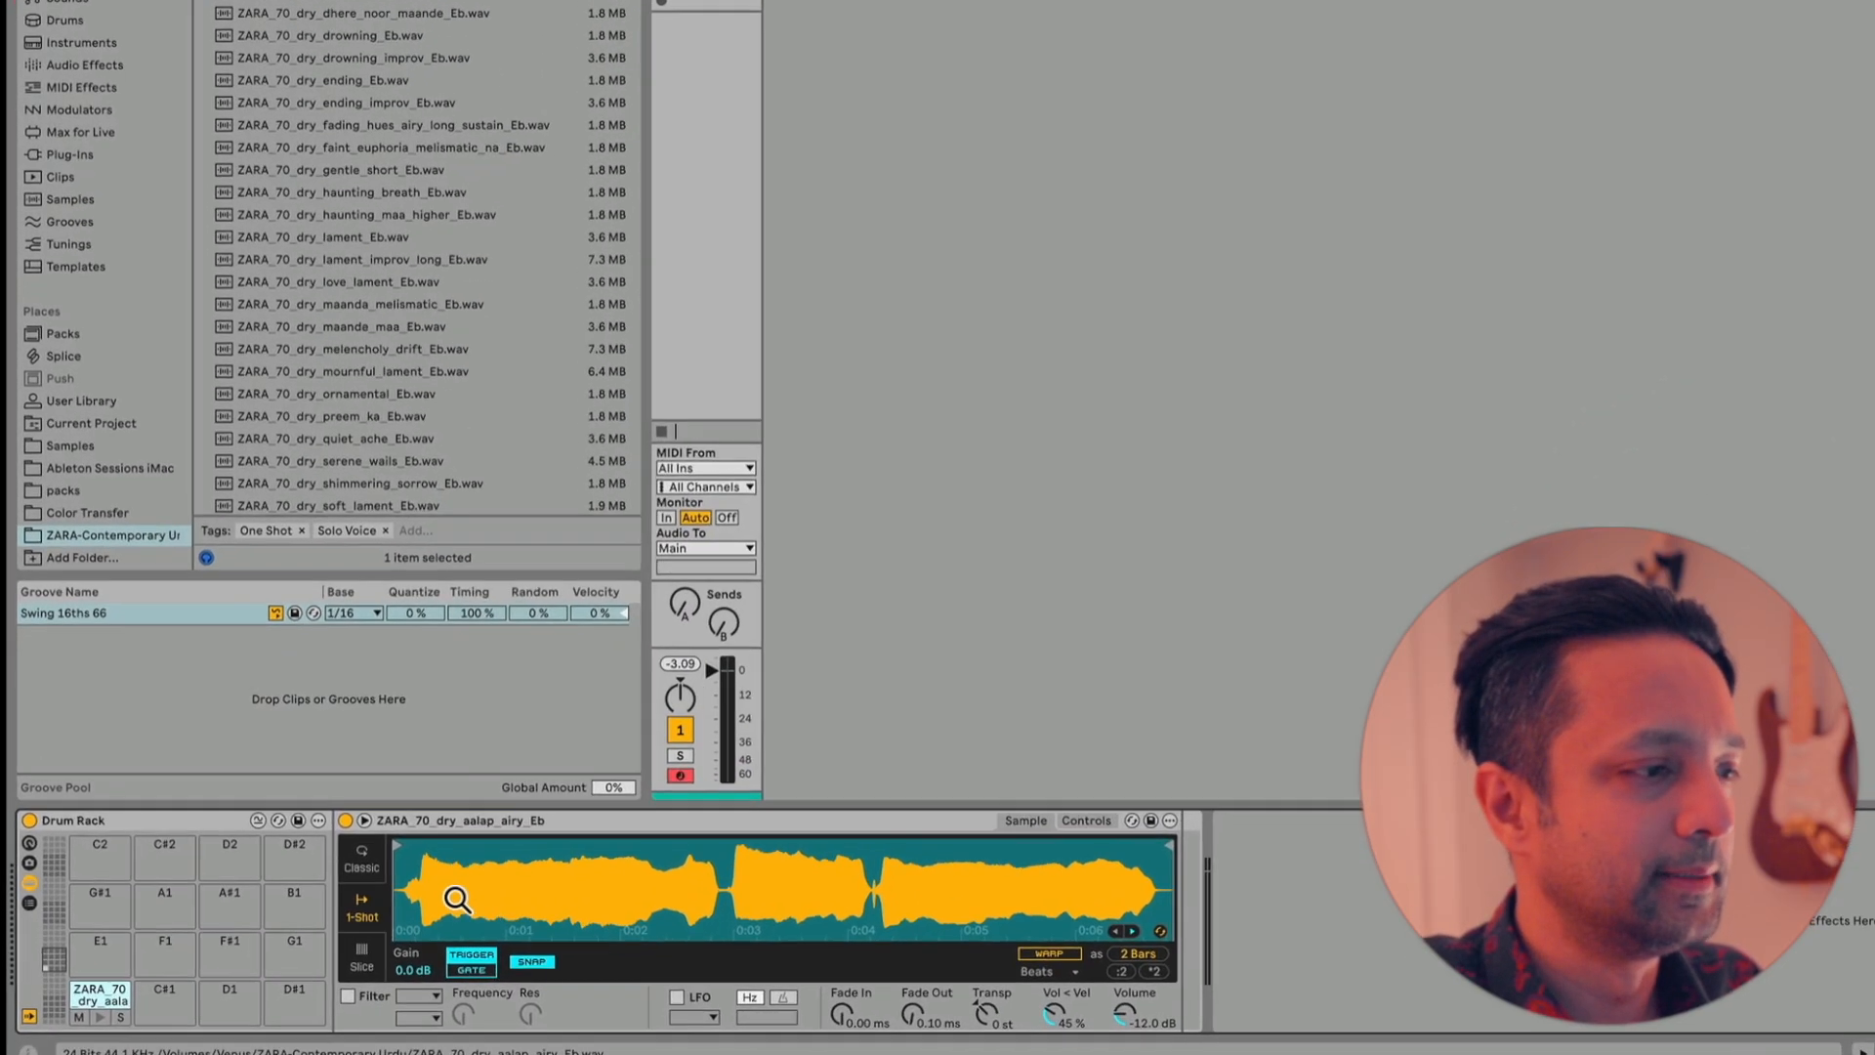
Switch the C1 sample's Simpler to Classic mode and set its release to 42.7 s
click(293, 898)
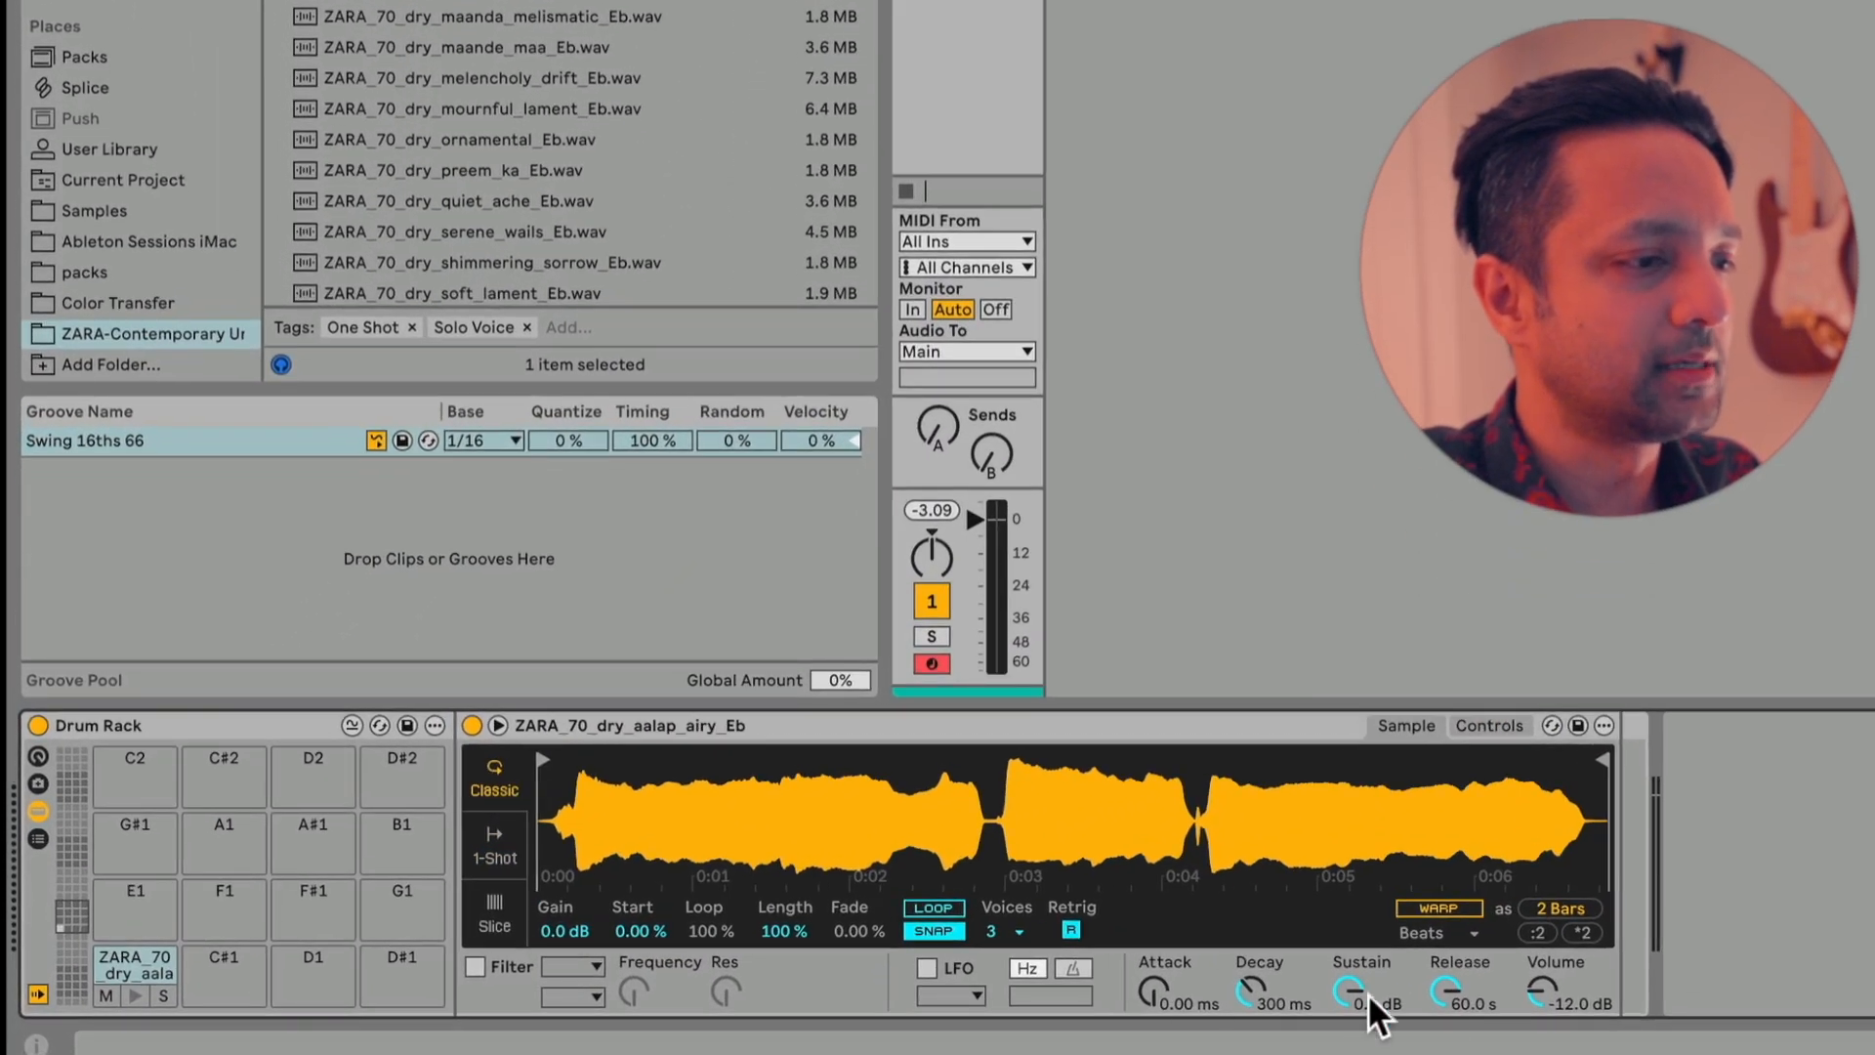
drag(1443, 991, 1385, 971)
Group the C1 pad's Simpler into an Instrument Rack and show the rack's chain list
click(709, 729)
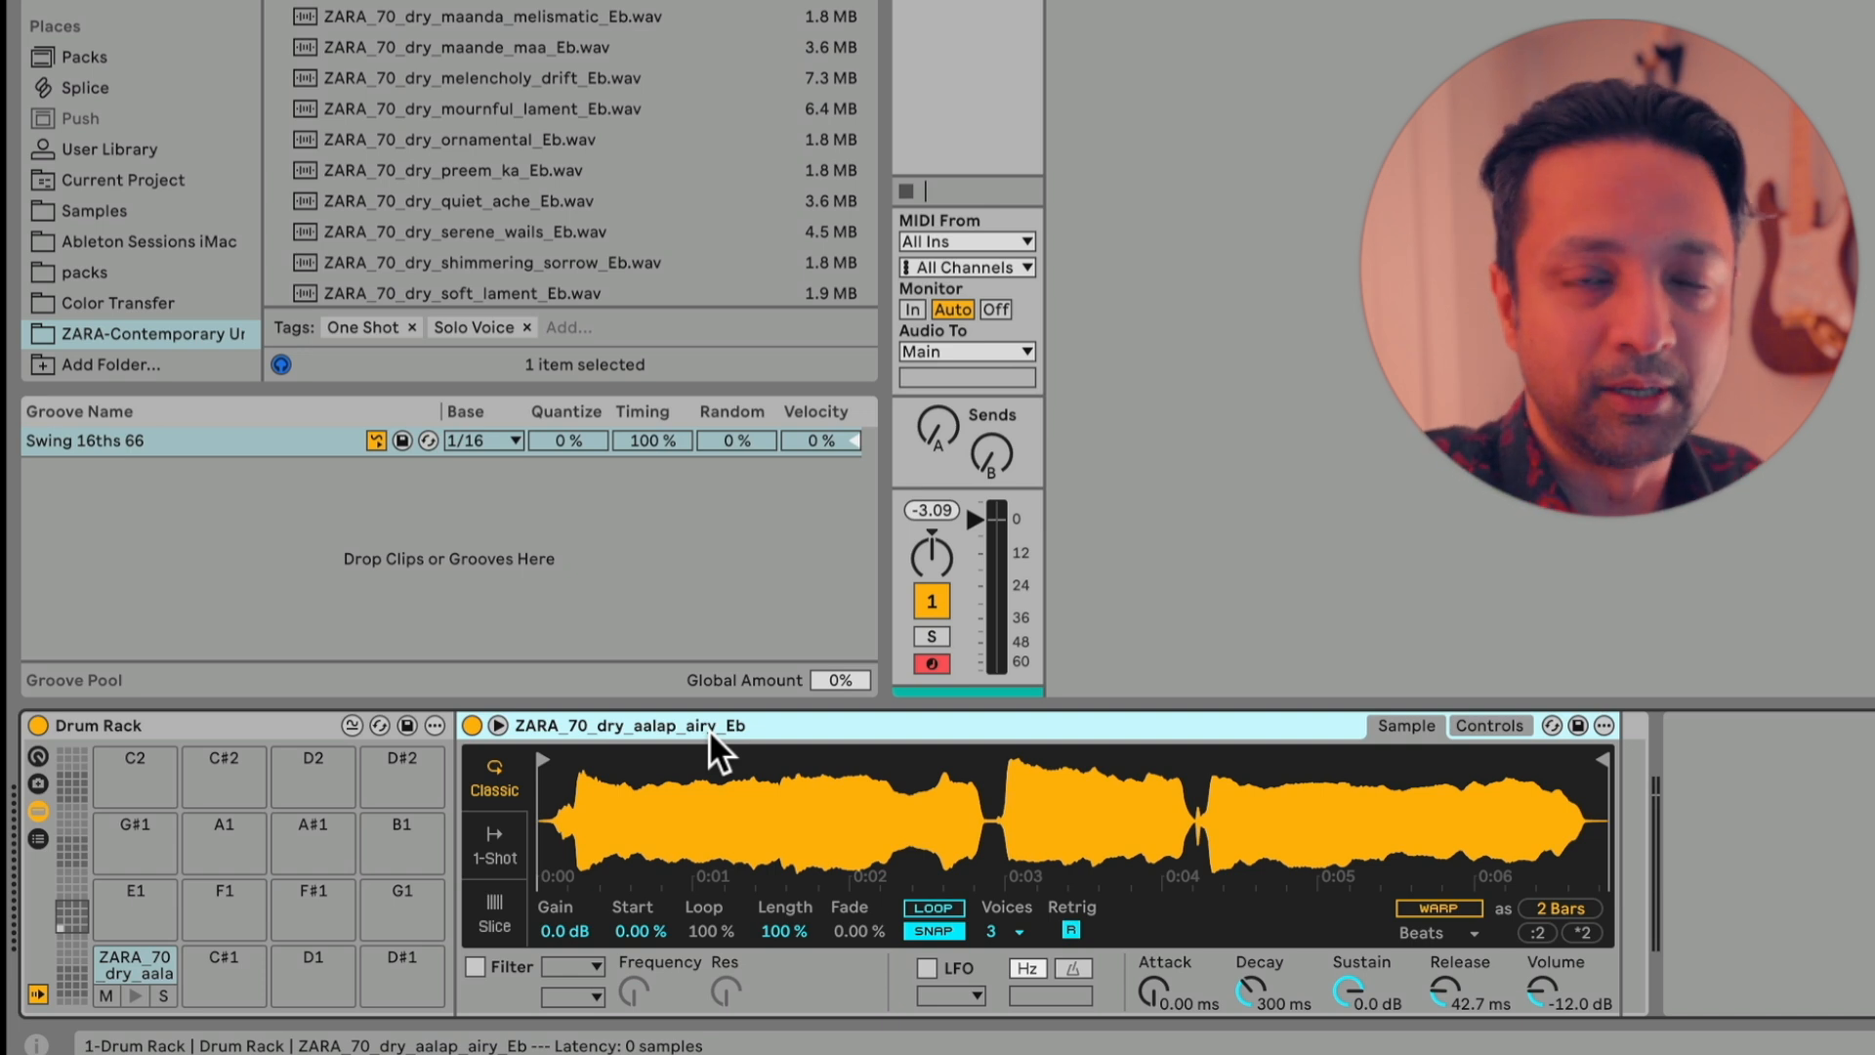
scroll(648, 238, down, 1)
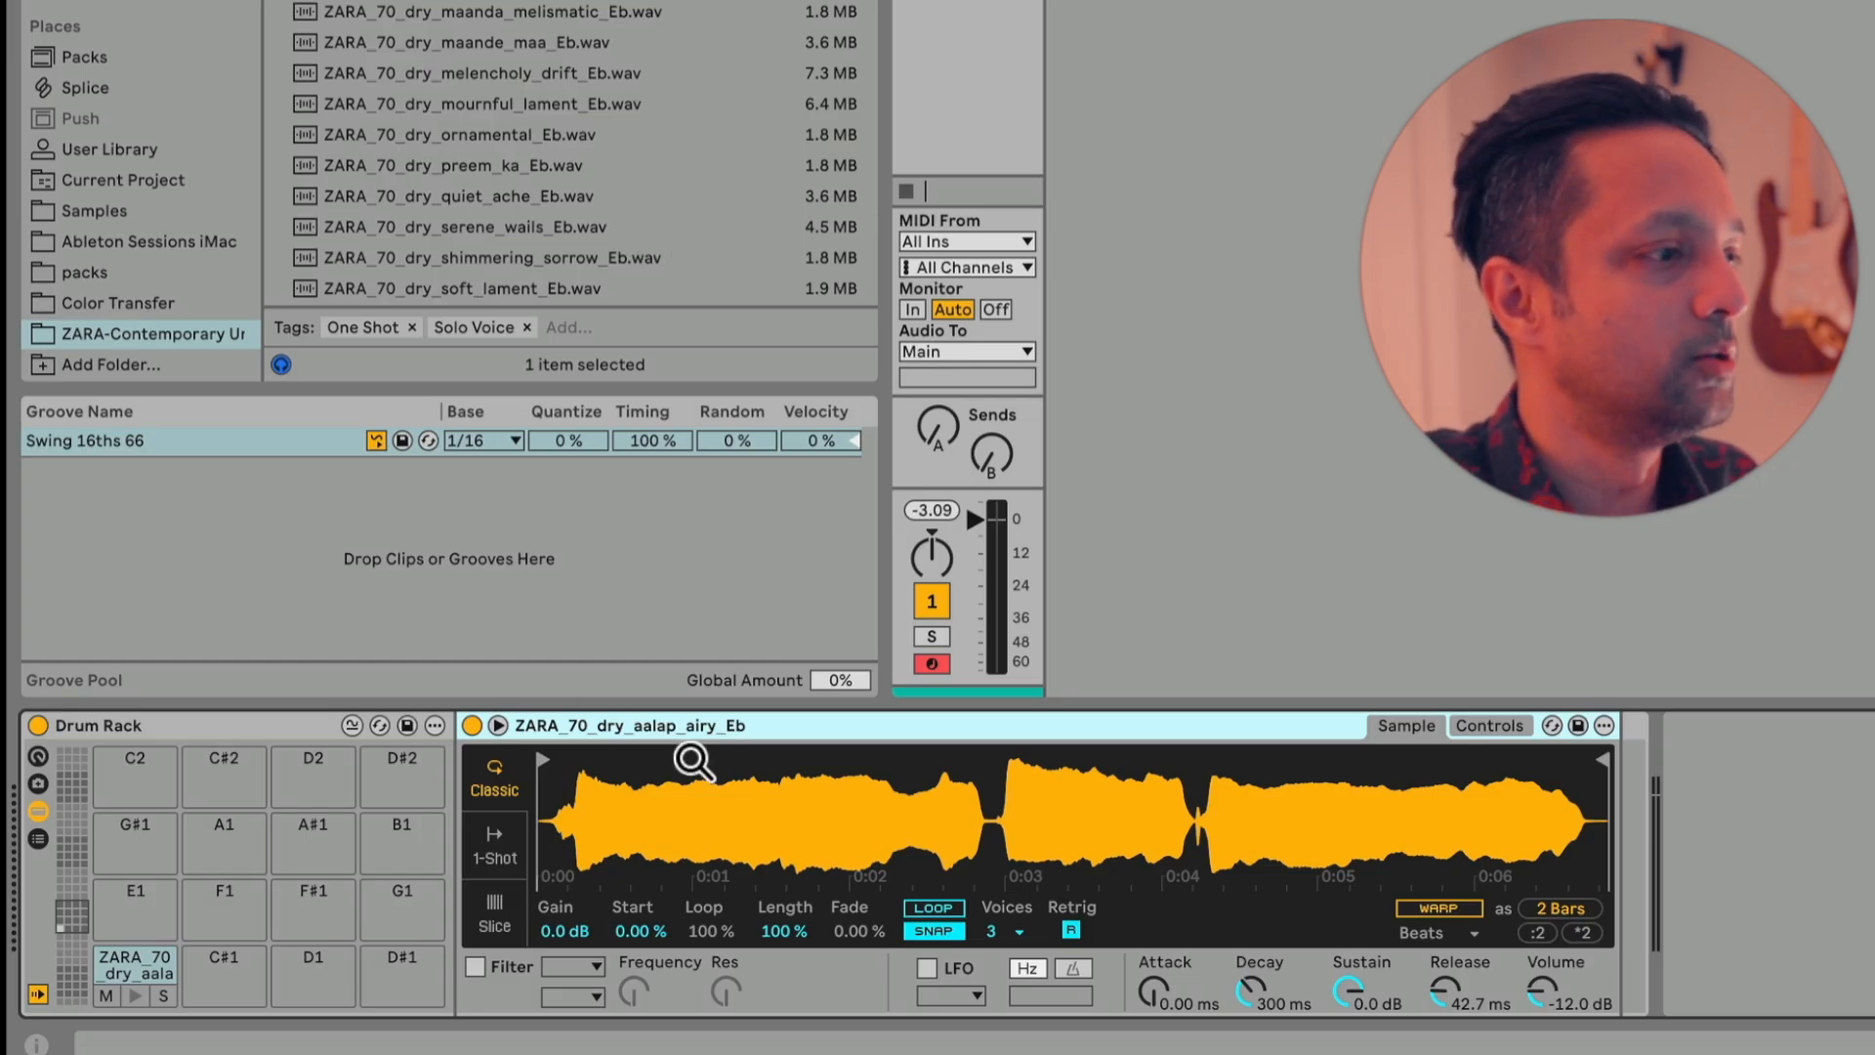
right_click(696, 722)
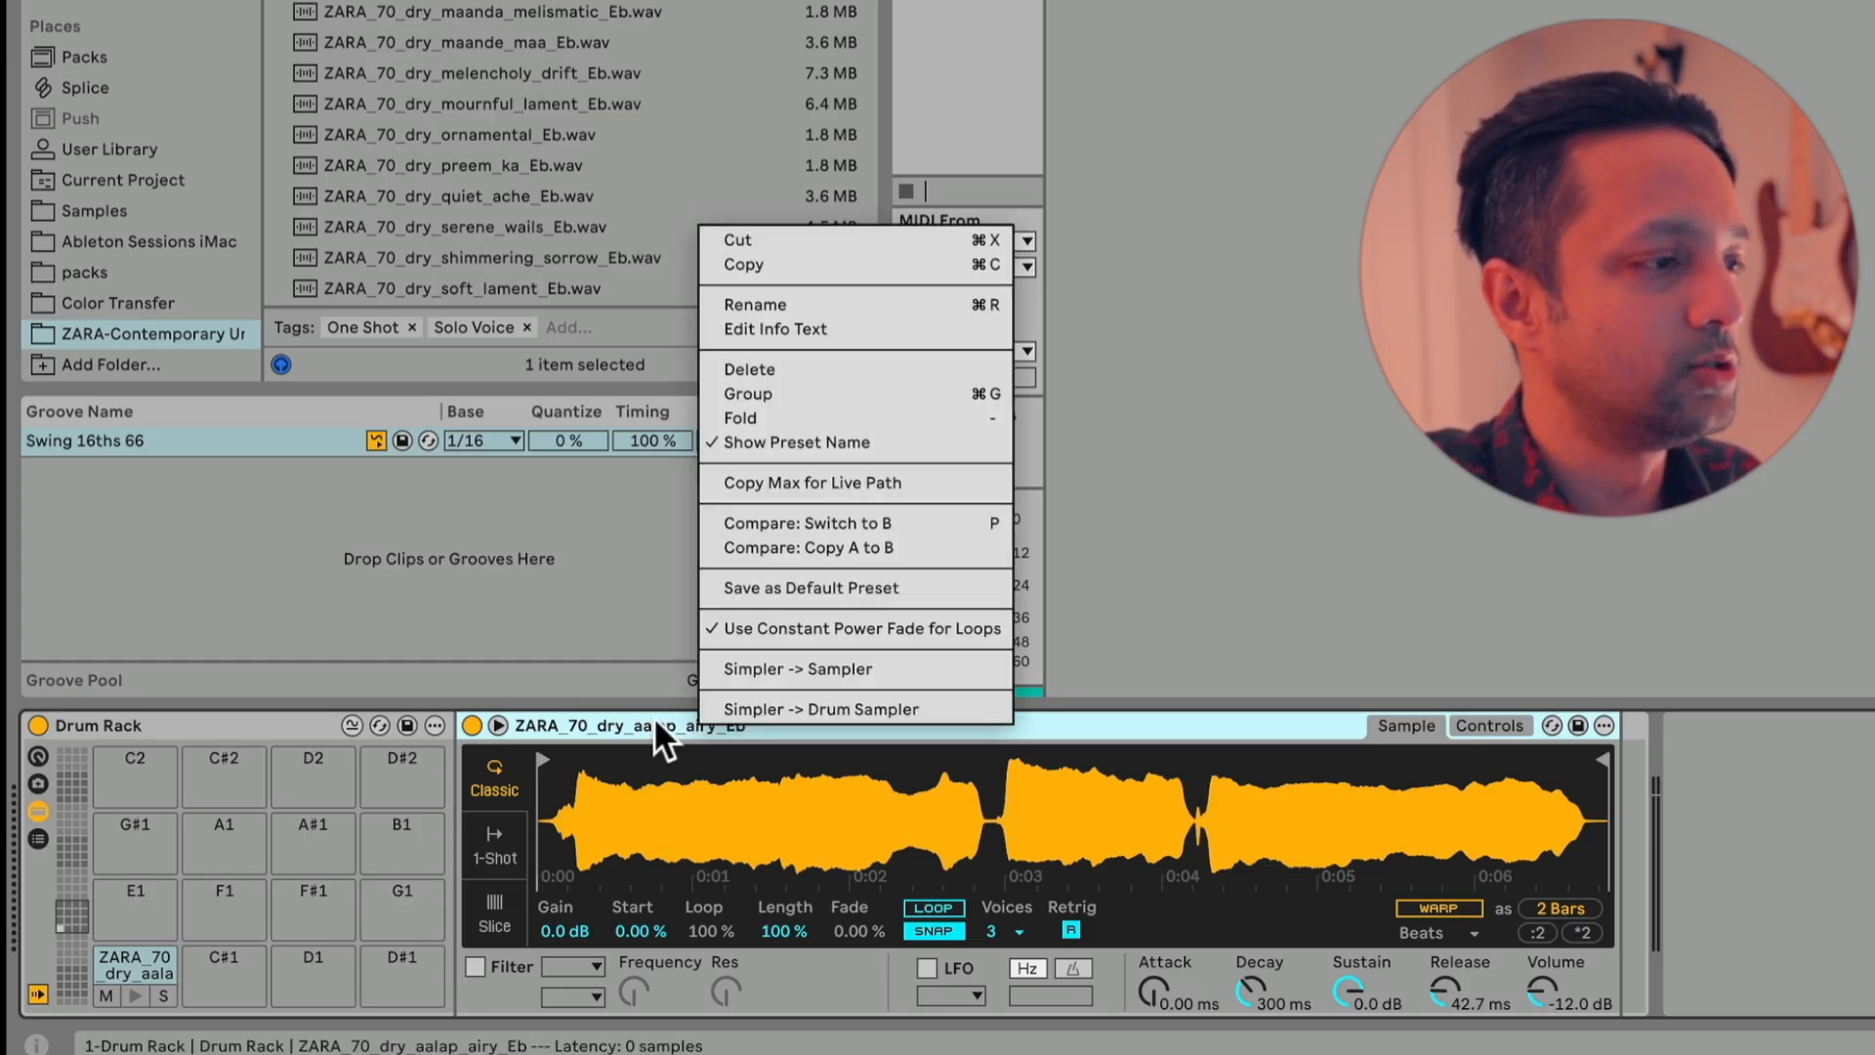
click(794, 389)
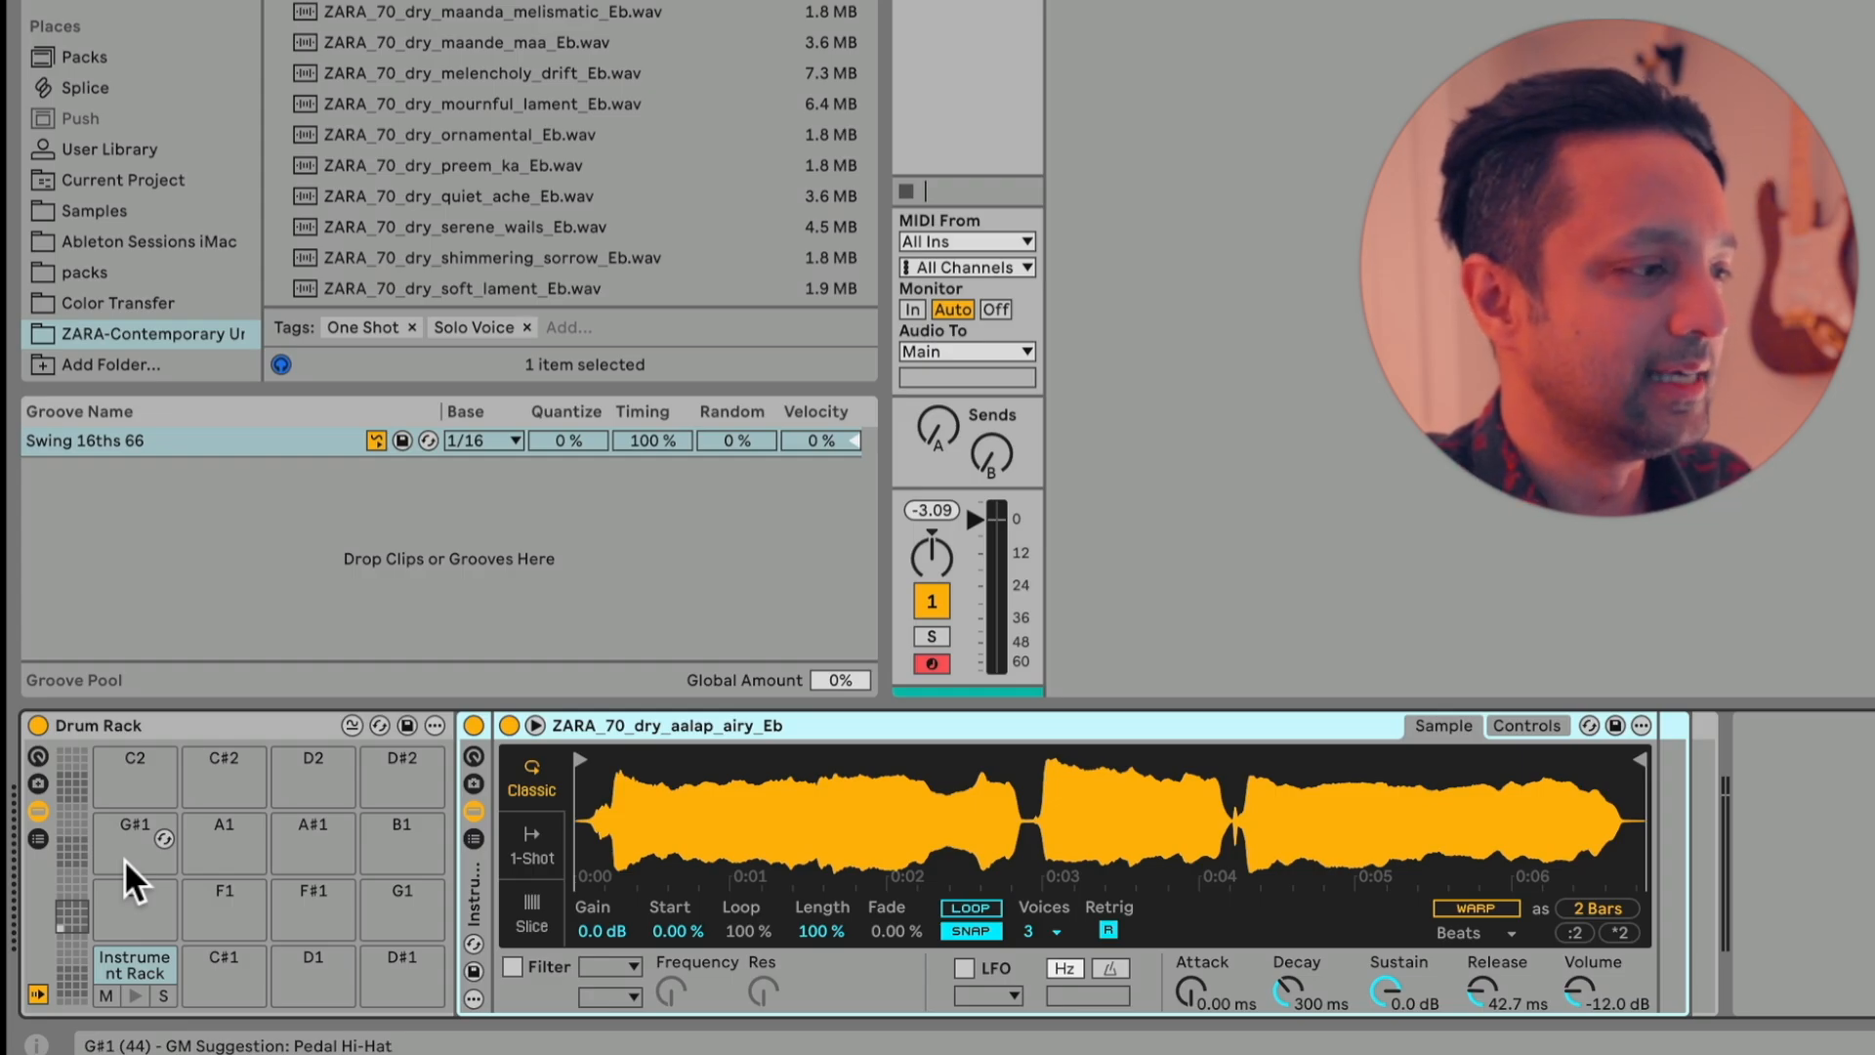
click(127, 961)
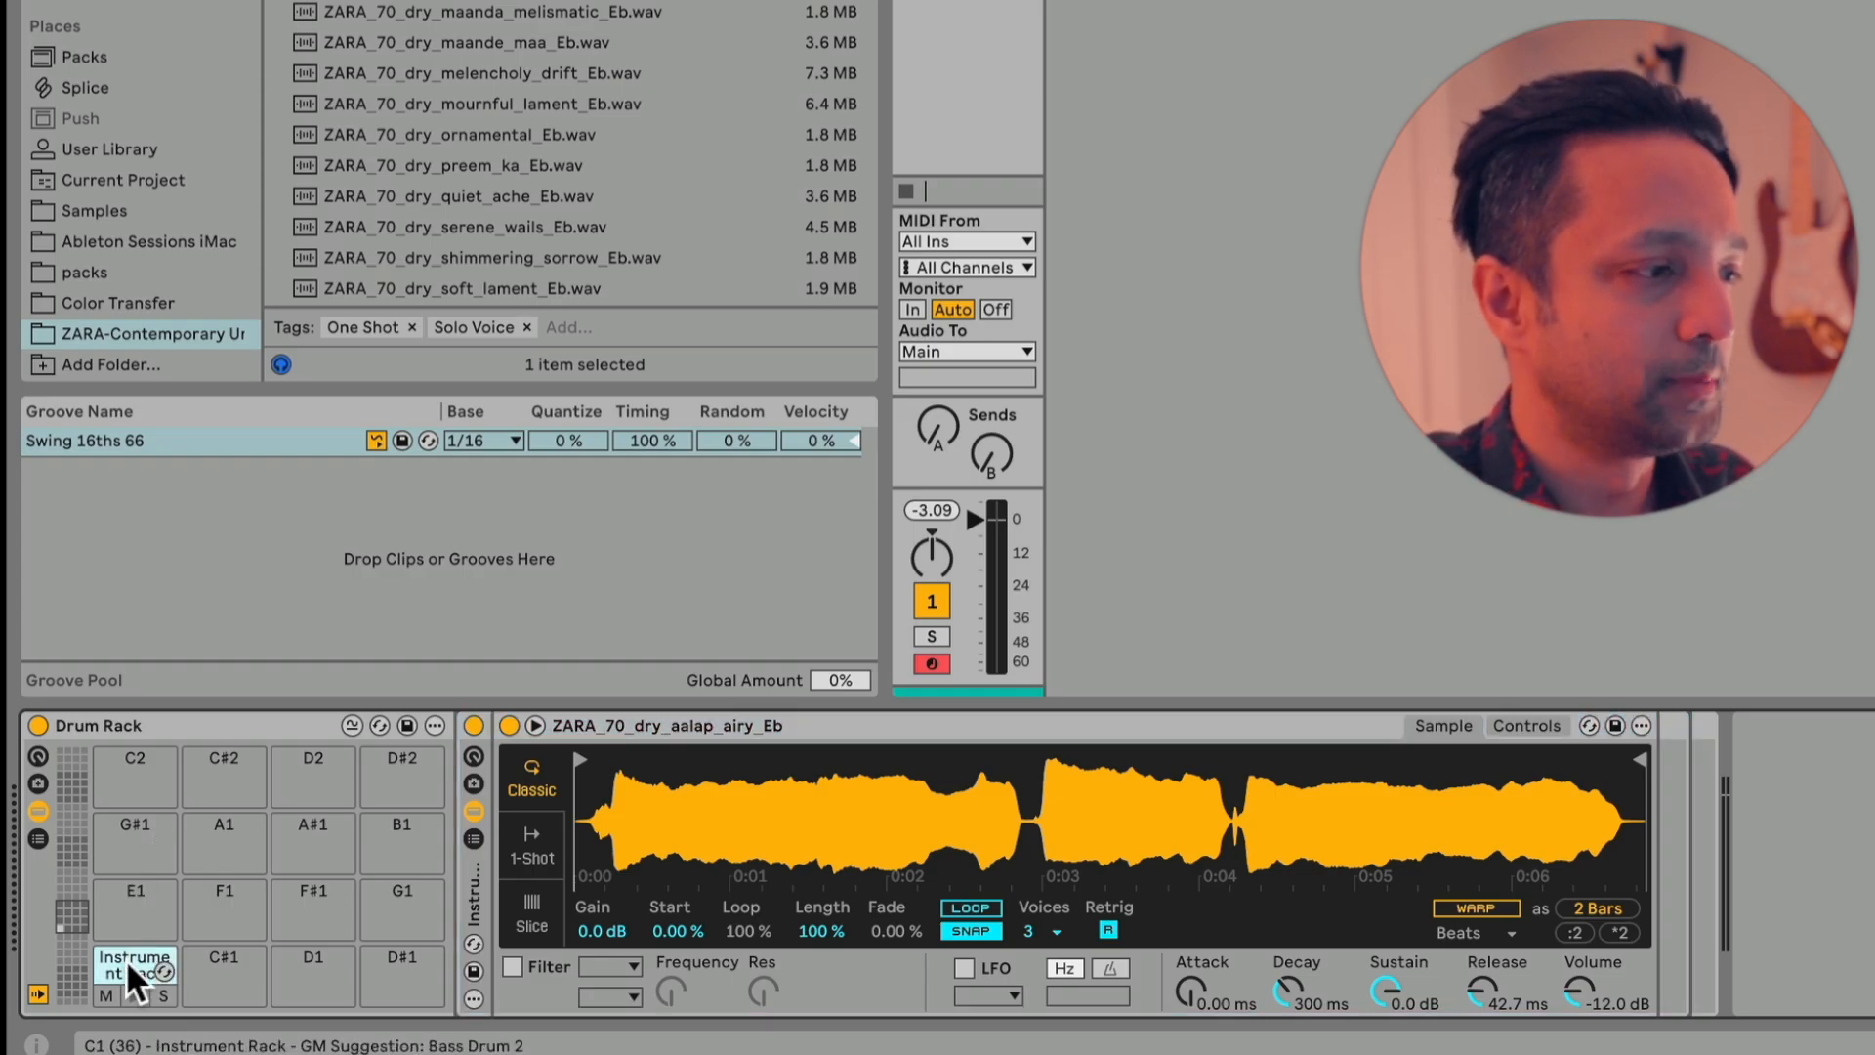
click(472, 836)
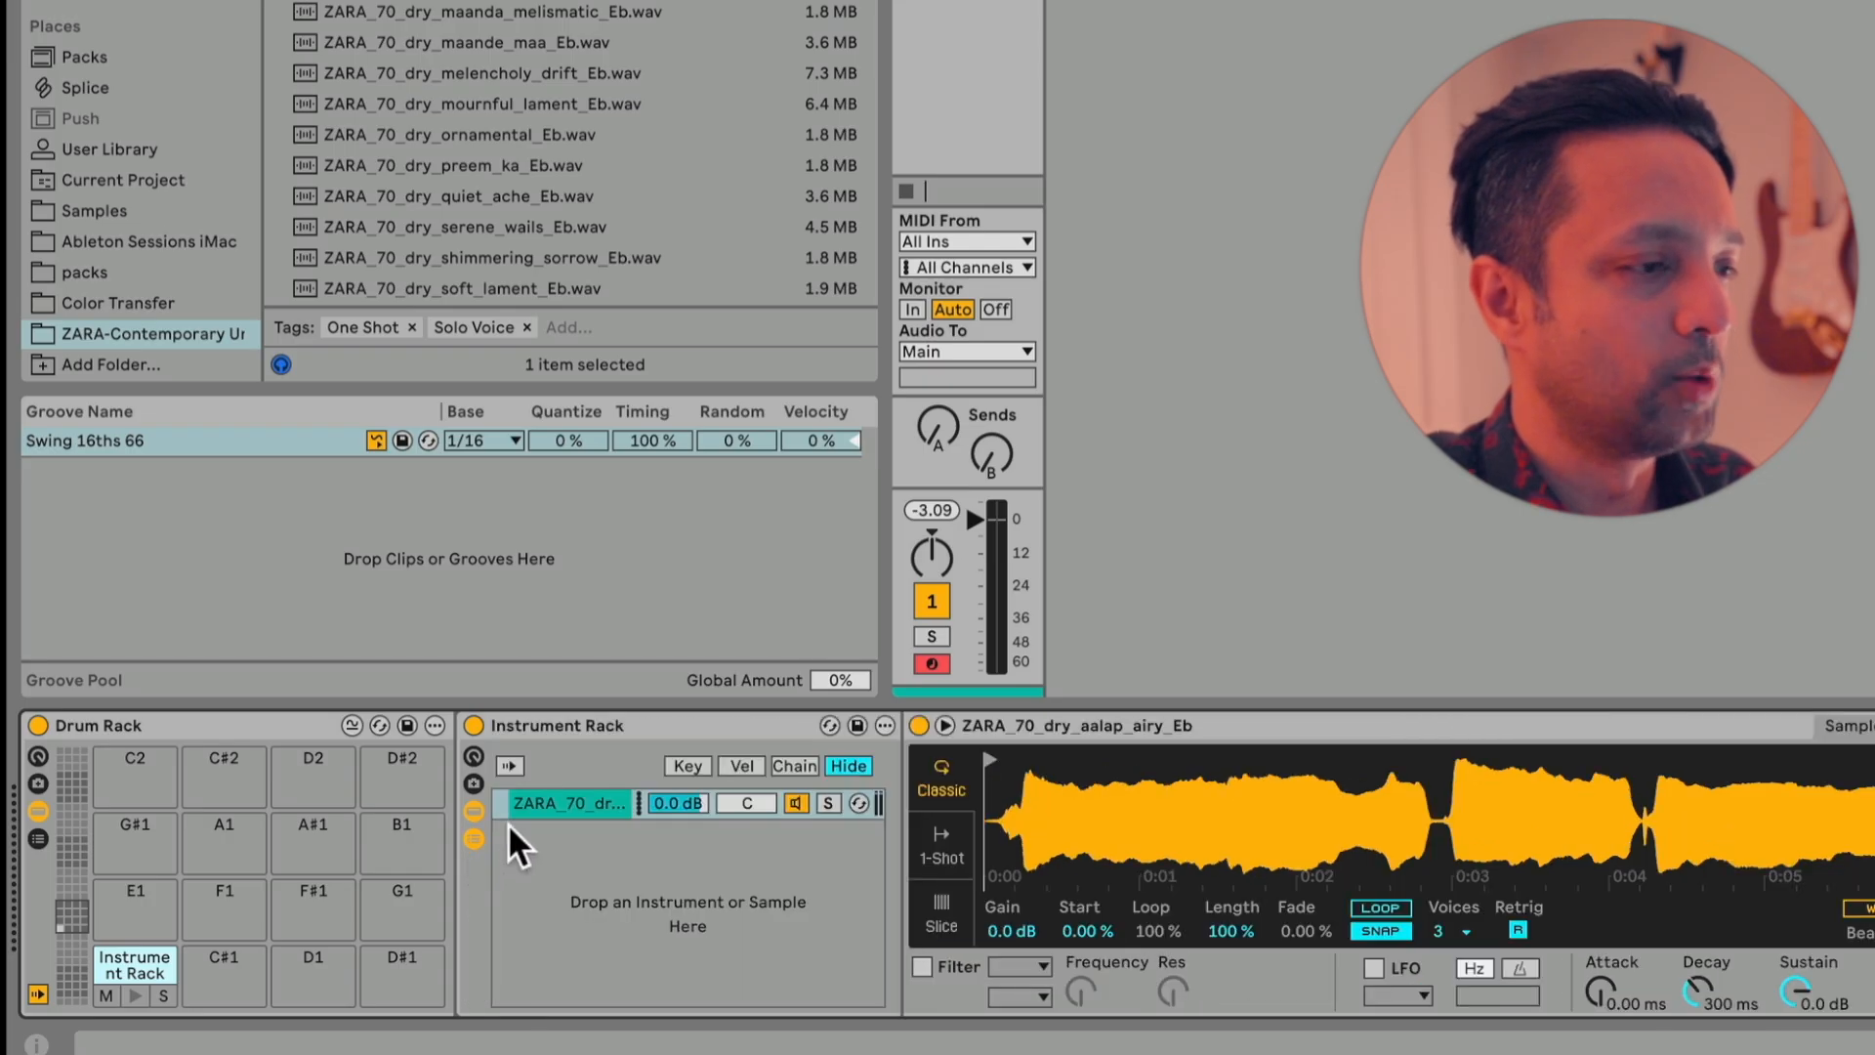
click(549, 799)
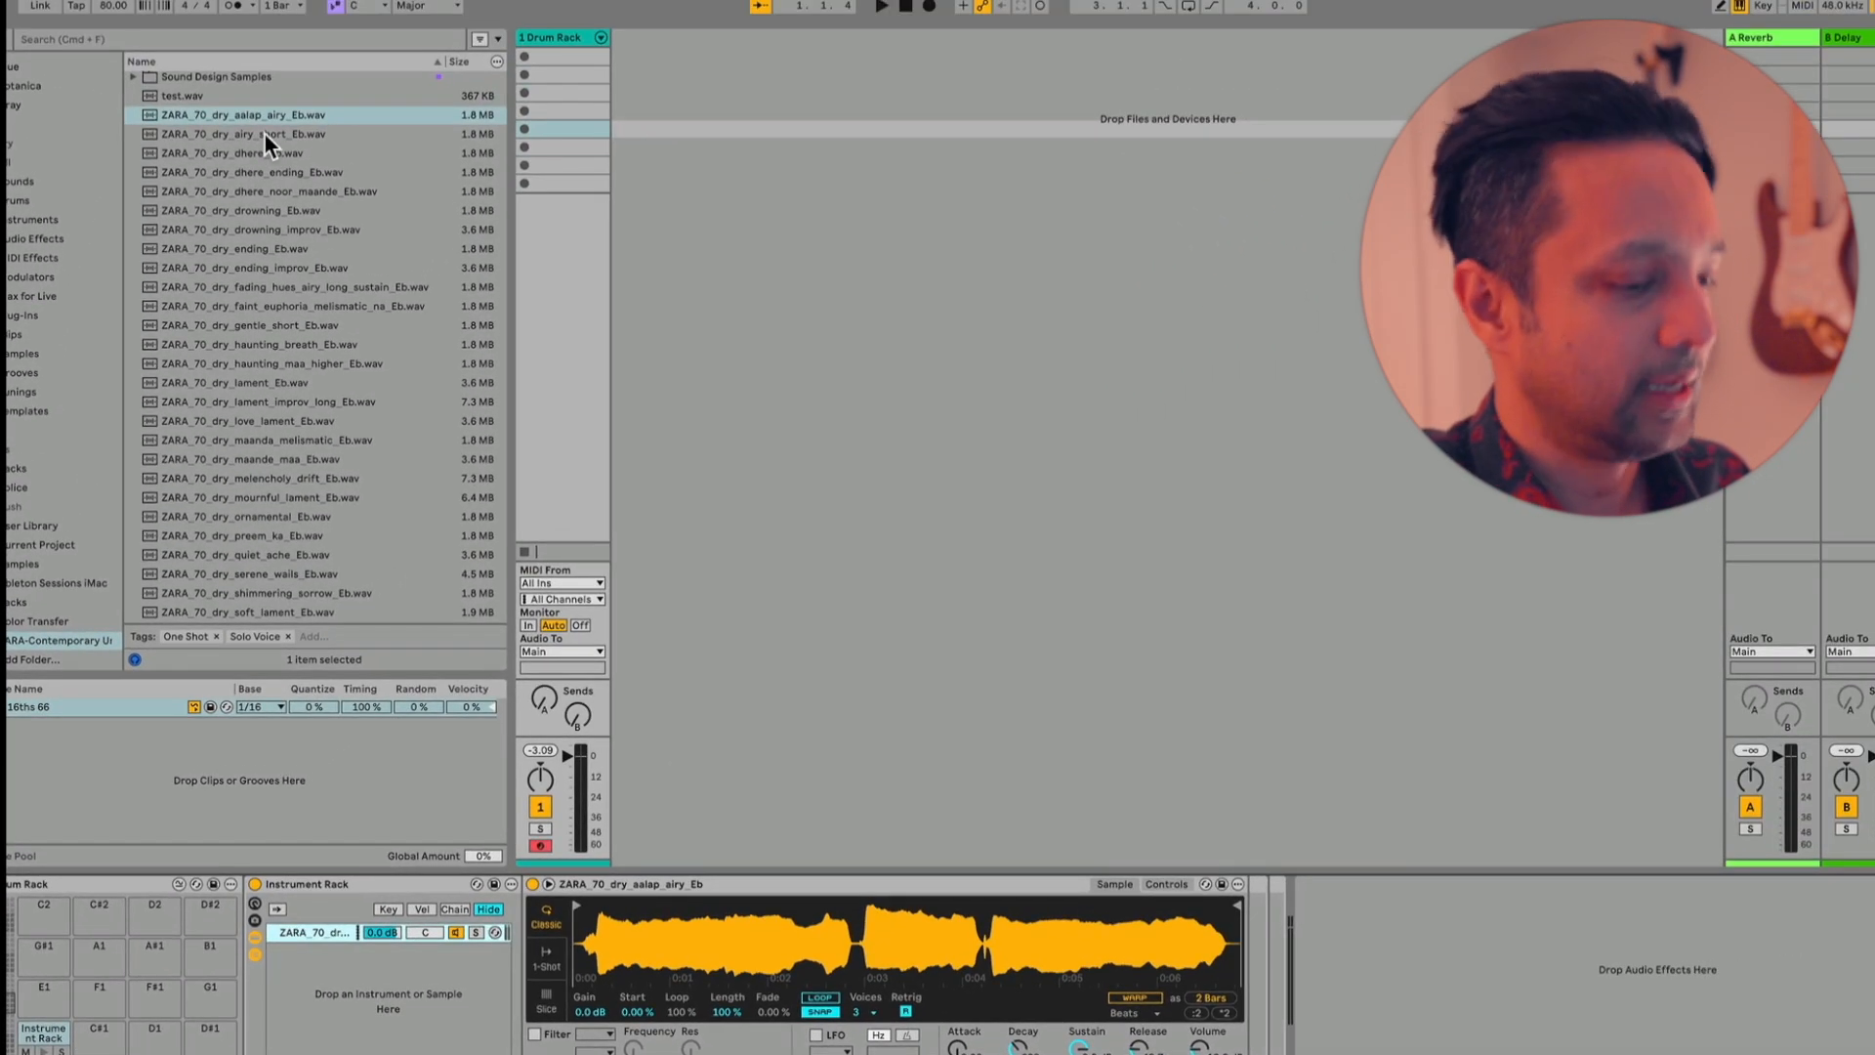
Add the 20 samples from ZARA_70_dry_airy_short_Eb.wav through ZARA_70_dry_mournful_lament_Eb.wav as new chains in the Instrument Rack
click(263, 134)
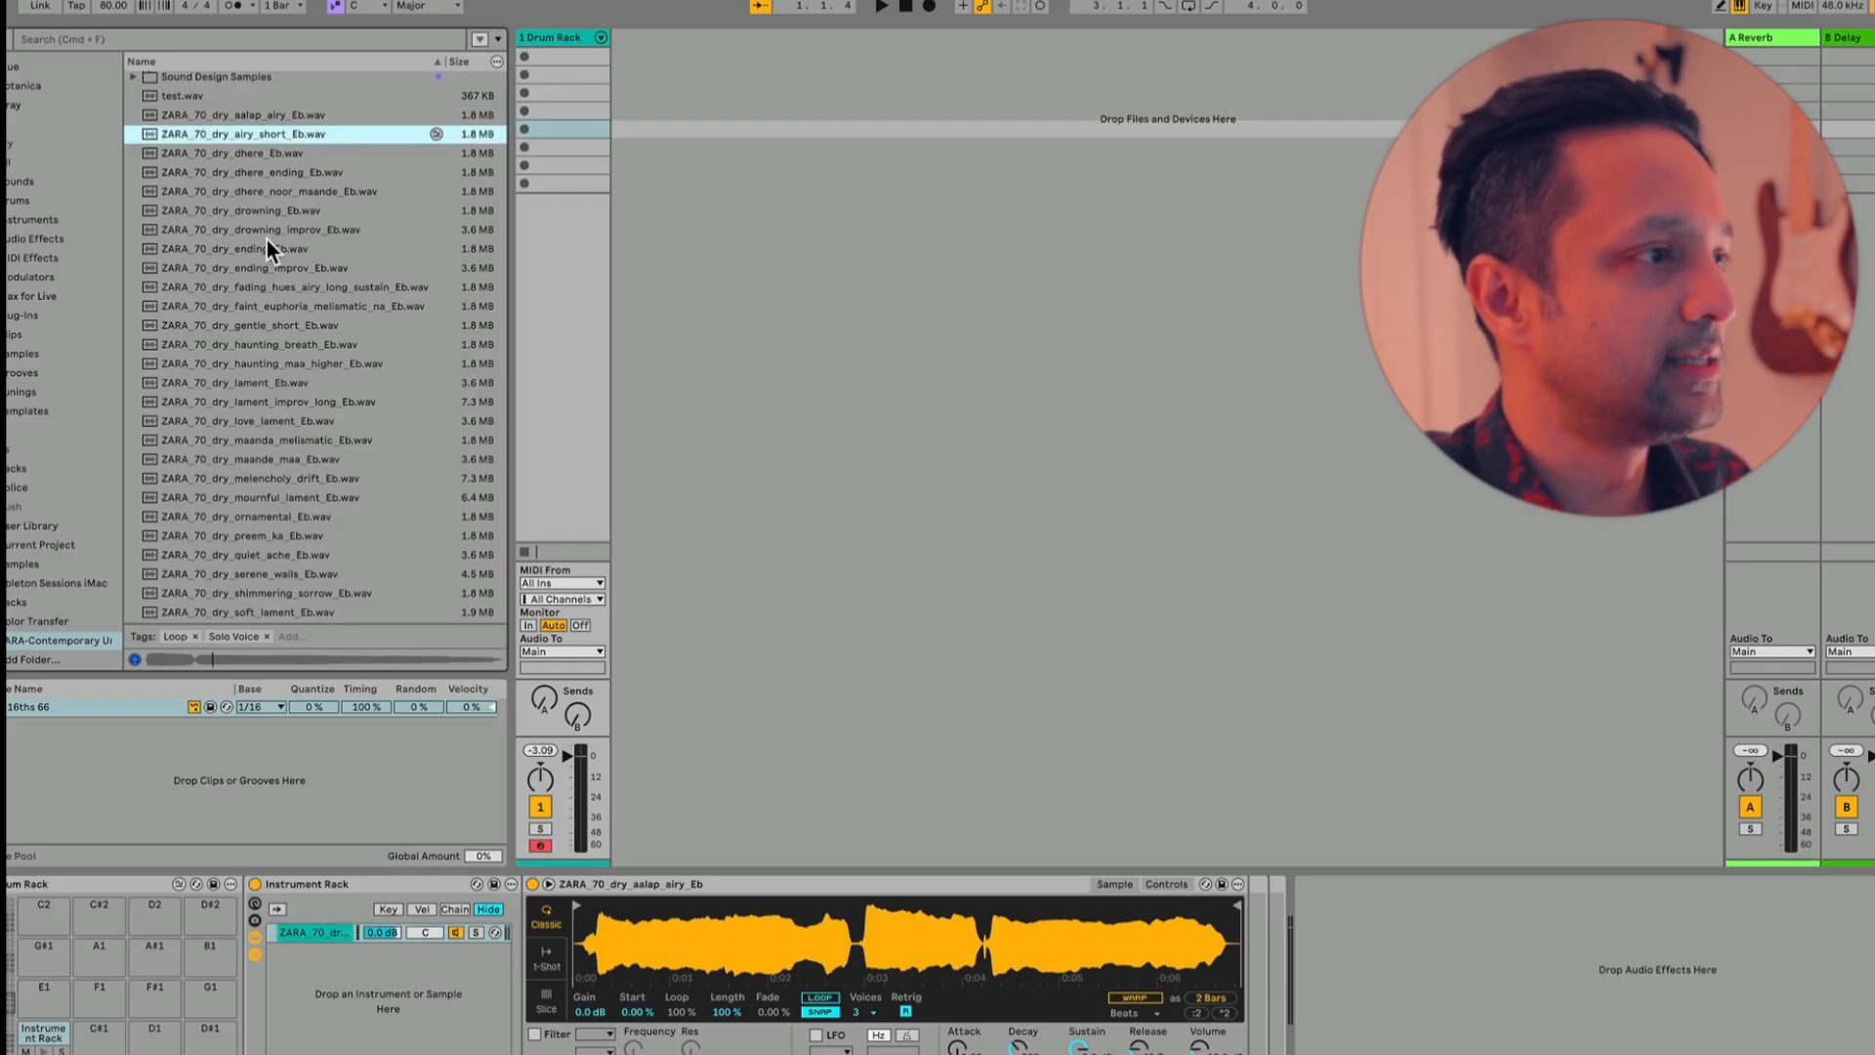
shift+click(284, 495)
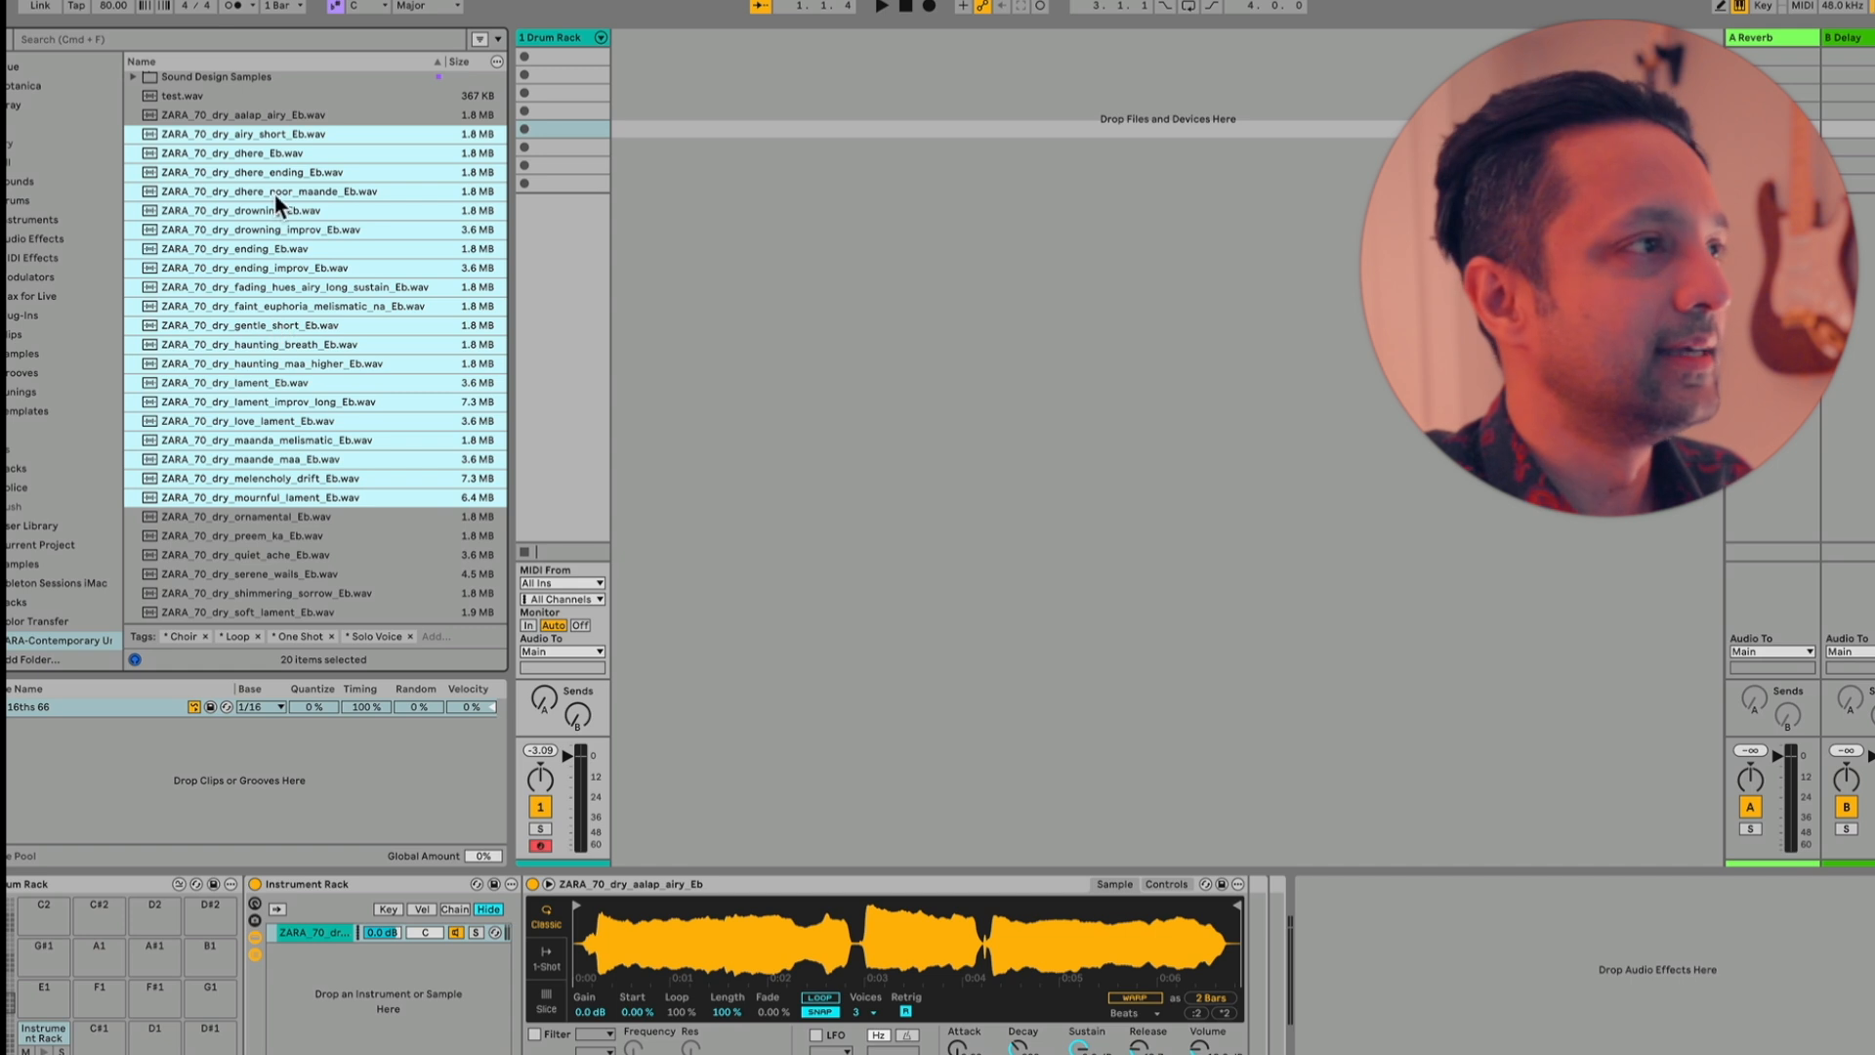
drag(269, 212, 333, 979)
Step through the Instrument Rack's chains to check the loaded samples, and play the pad to hear them layered
click(309, 948)
click(310, 930)
key(Down)
key(Down)
key(Down)
key(Down)
key(Down)
key(Down)
key(Down)
key(Down)
key(Down)
key(Down)
key(Down)
key(Down)
key(Down)
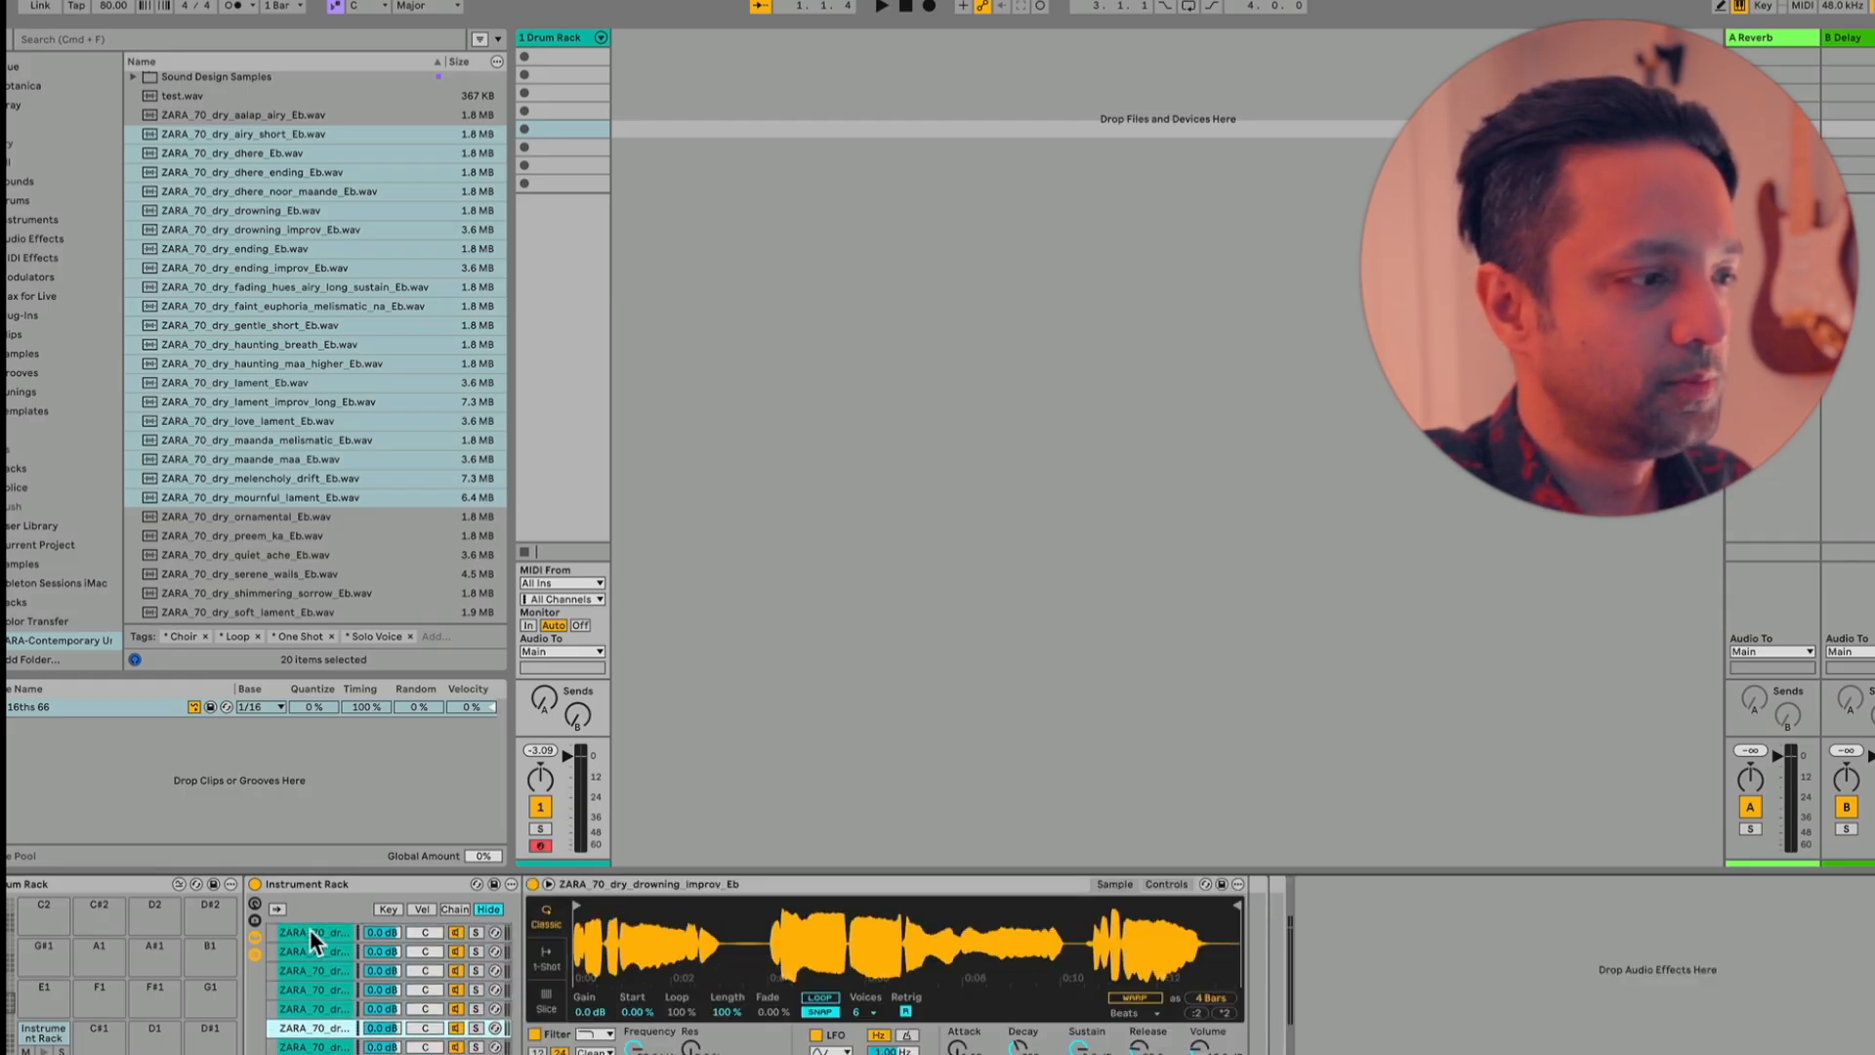
key(Down)
key(Down)
key(Down)
key(Down)
key(Down)
key(Down)
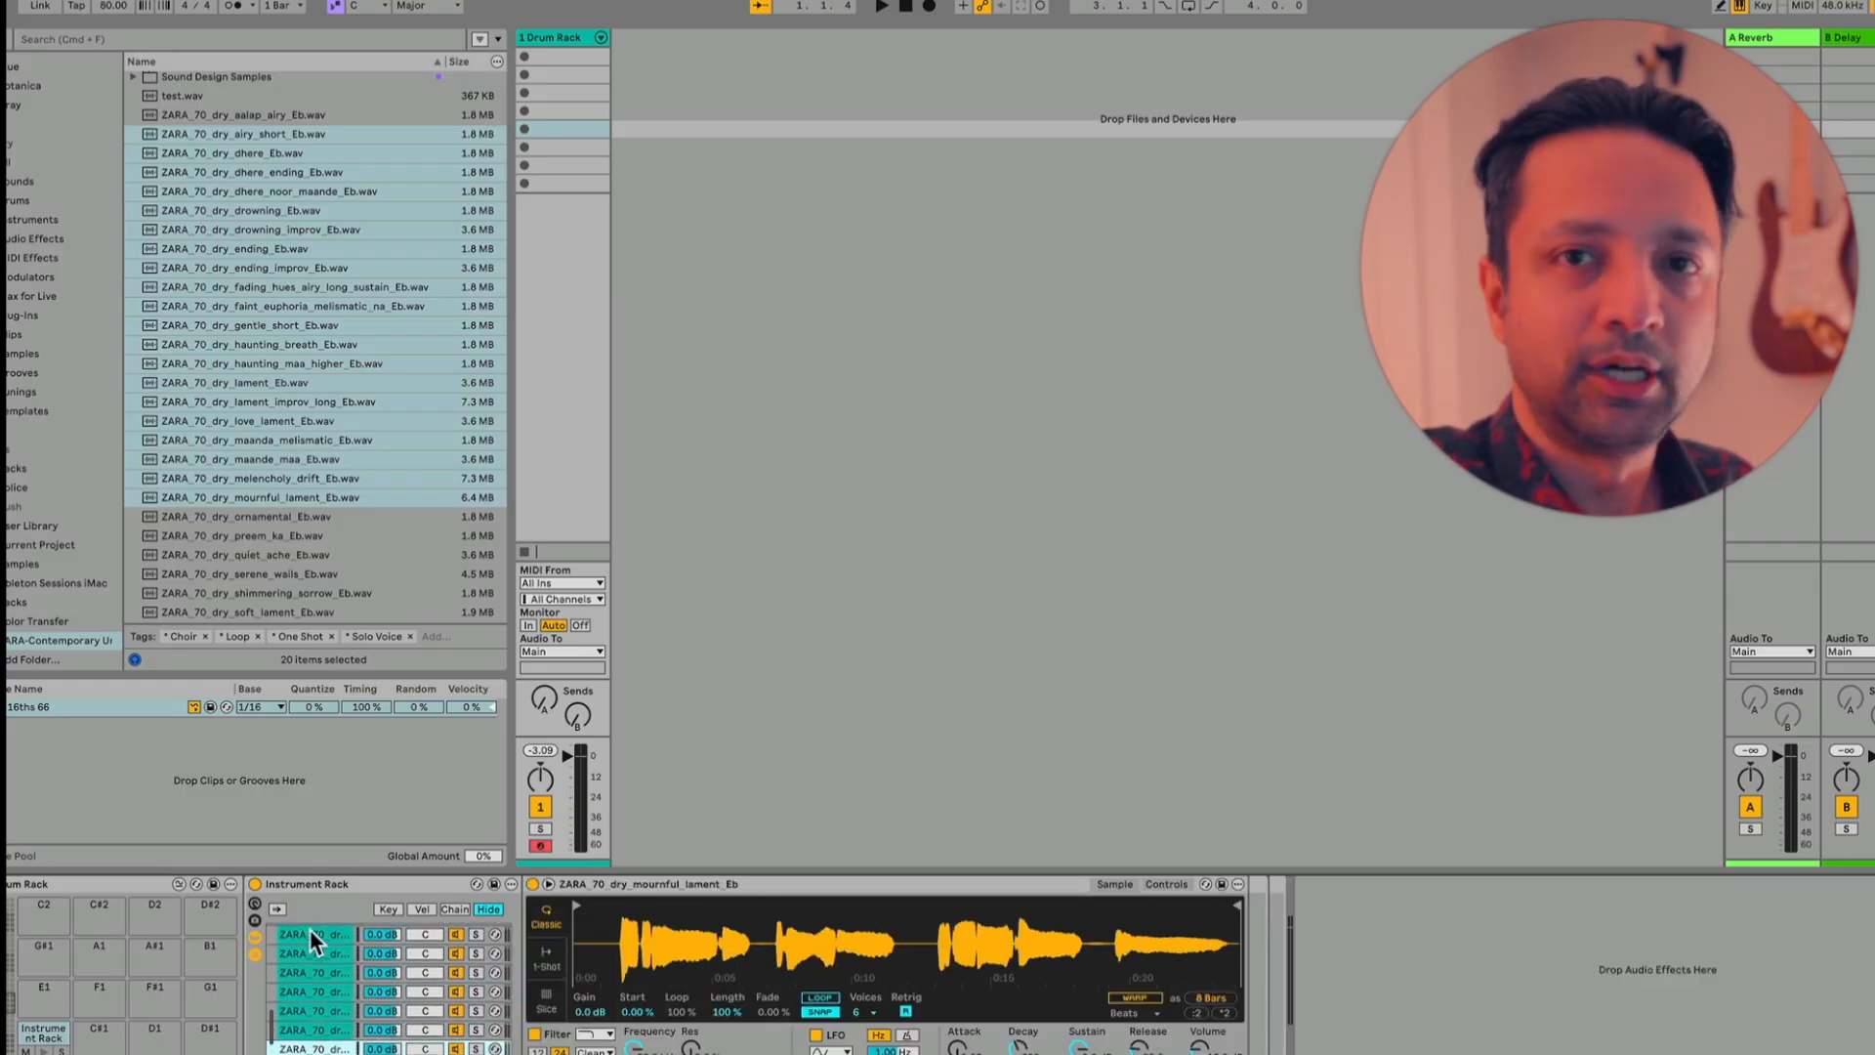
key(Up)
key(Up)
key(Up)
key(Up)
key(Up)
key(Up)
key(Up)
key(Up)
key(Up)
key(Up)
key(Up)
key(Up)
key(Up)
key(Up)
key(Up)
key(Up)
key(Up)
key(Up)
key(Up)
key(Up)
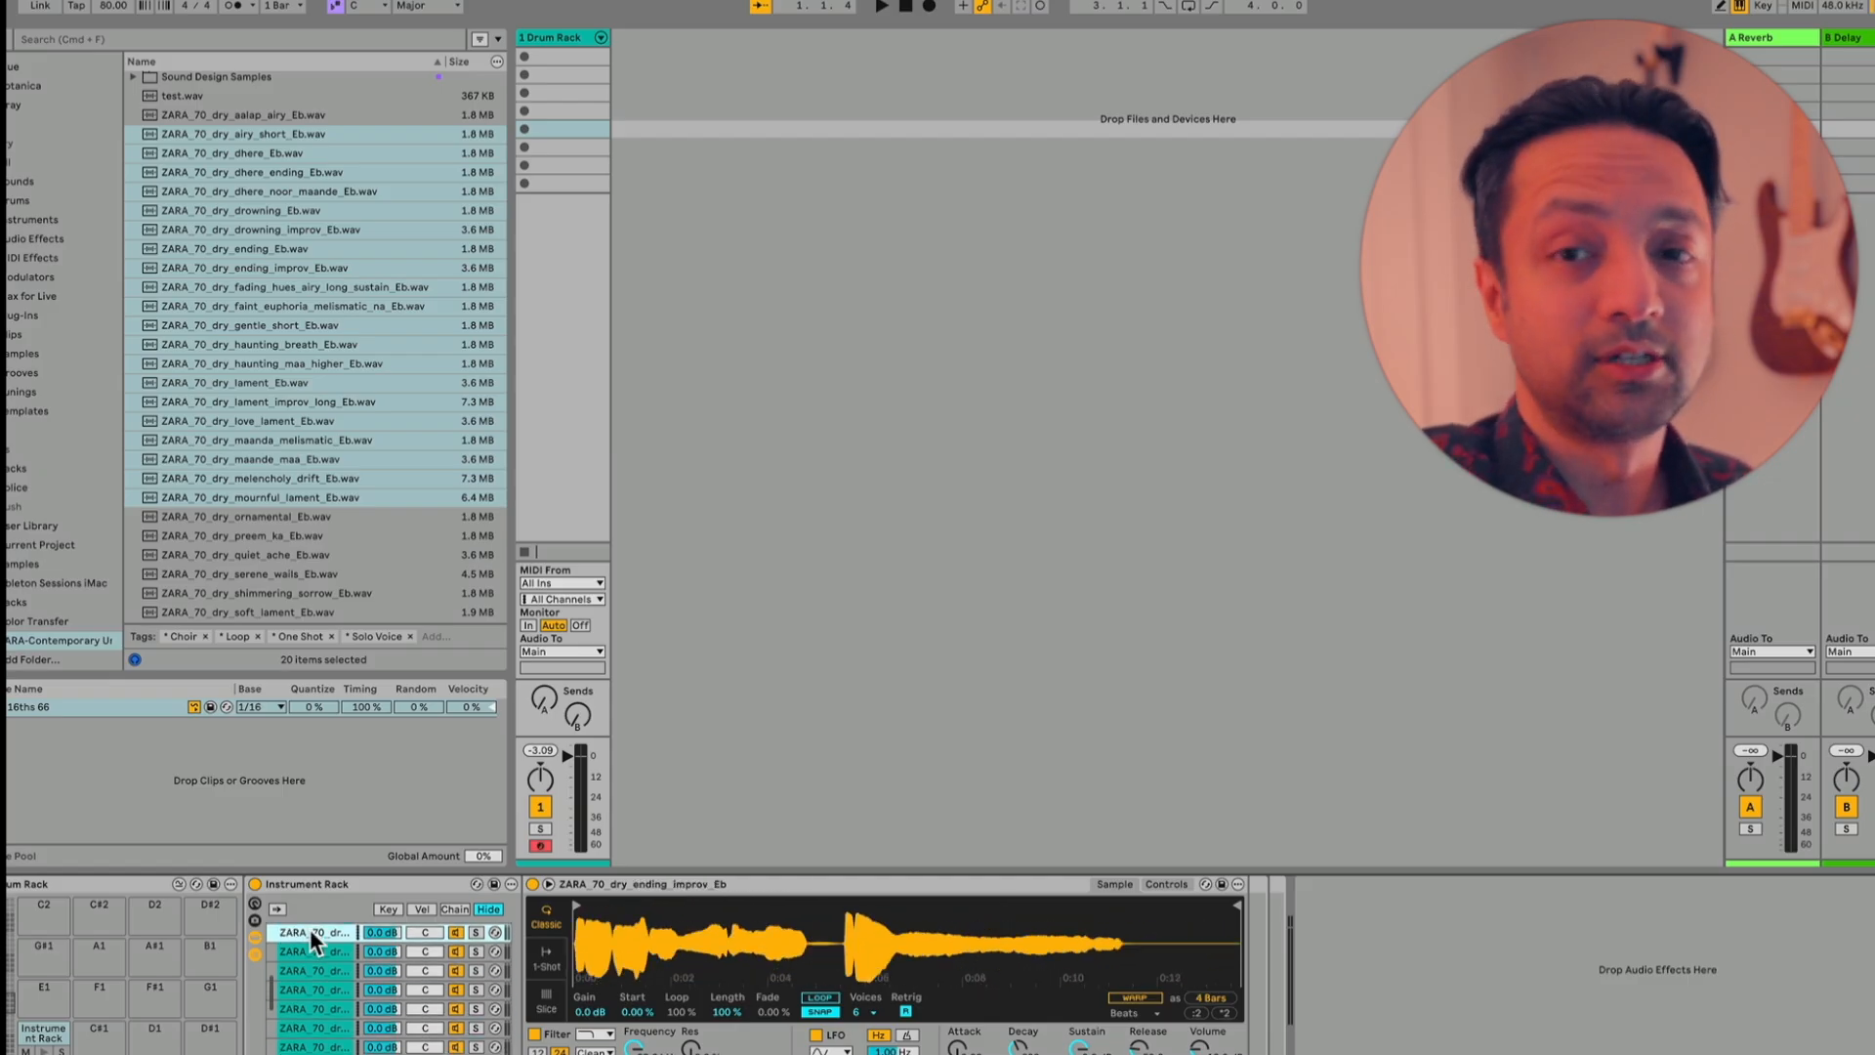
key(a)
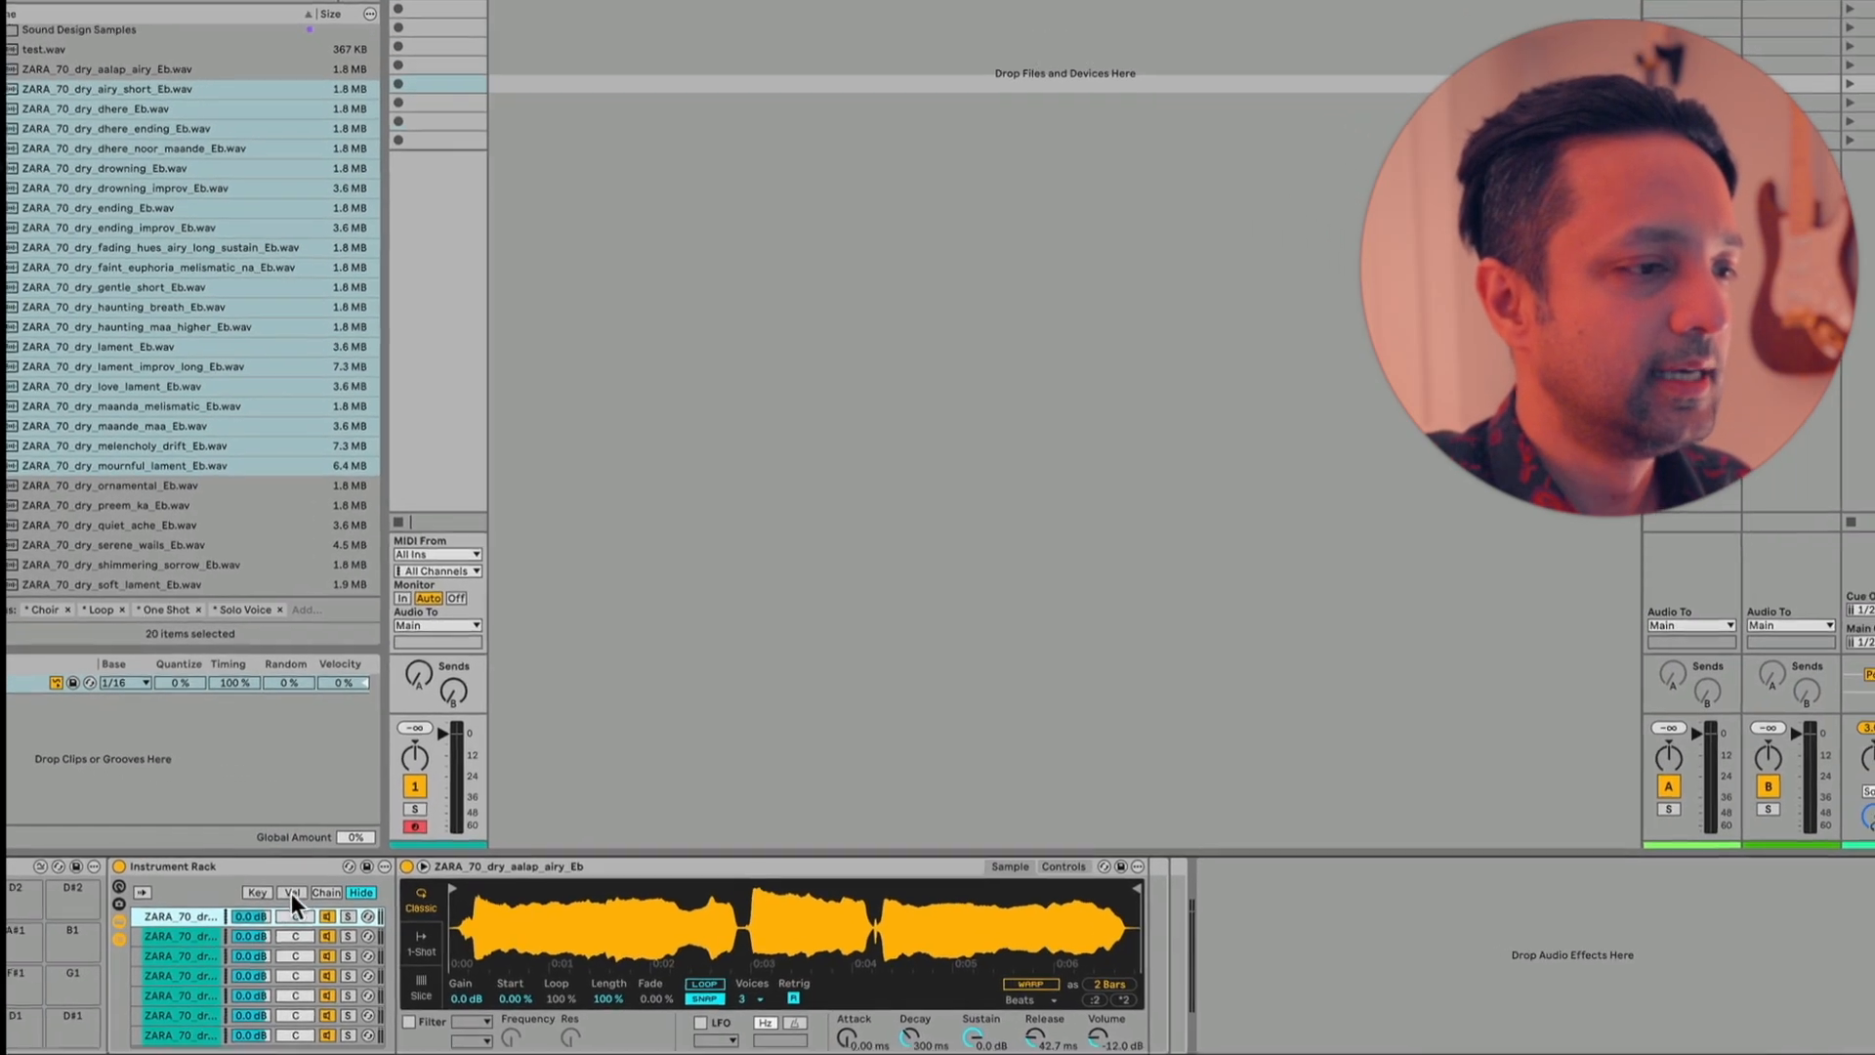
Show the Instrument Rack's velocity zones and distribute the chains' velocity ranges equally
click(291, 893)
right_click(557, 976)
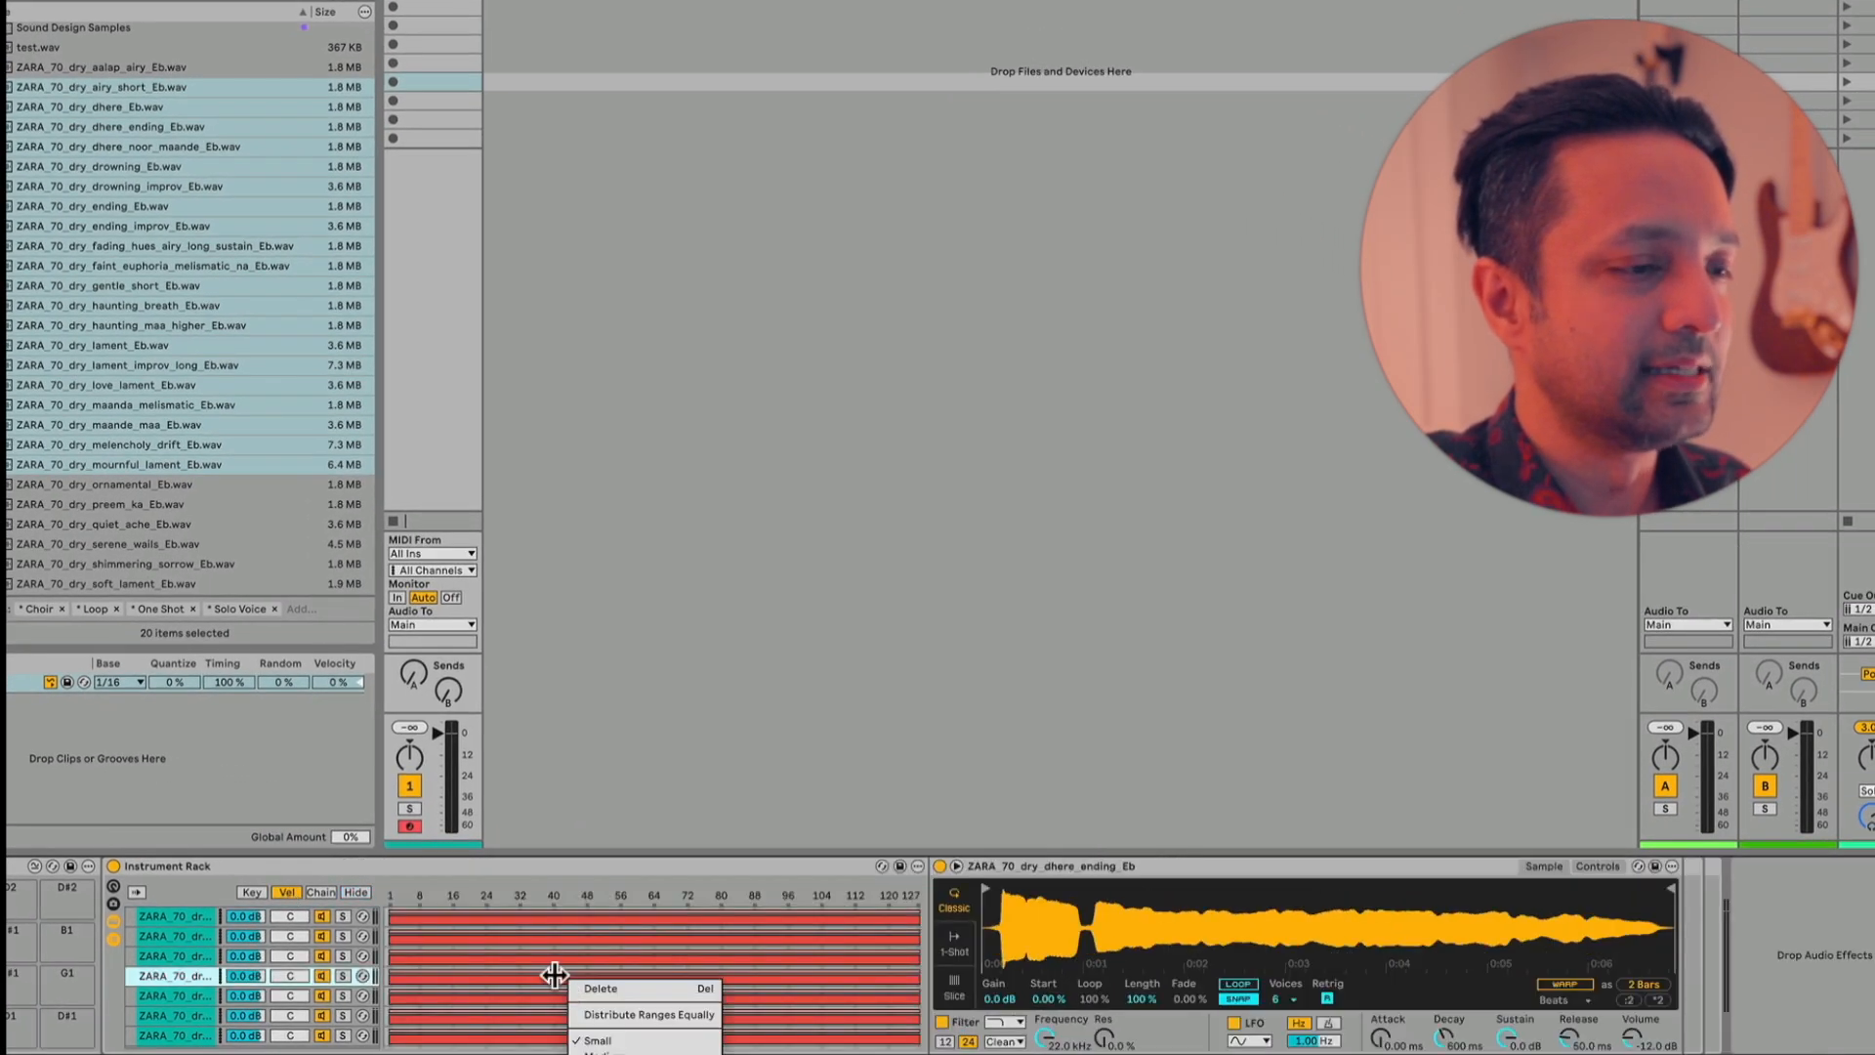
click(646, 1011)
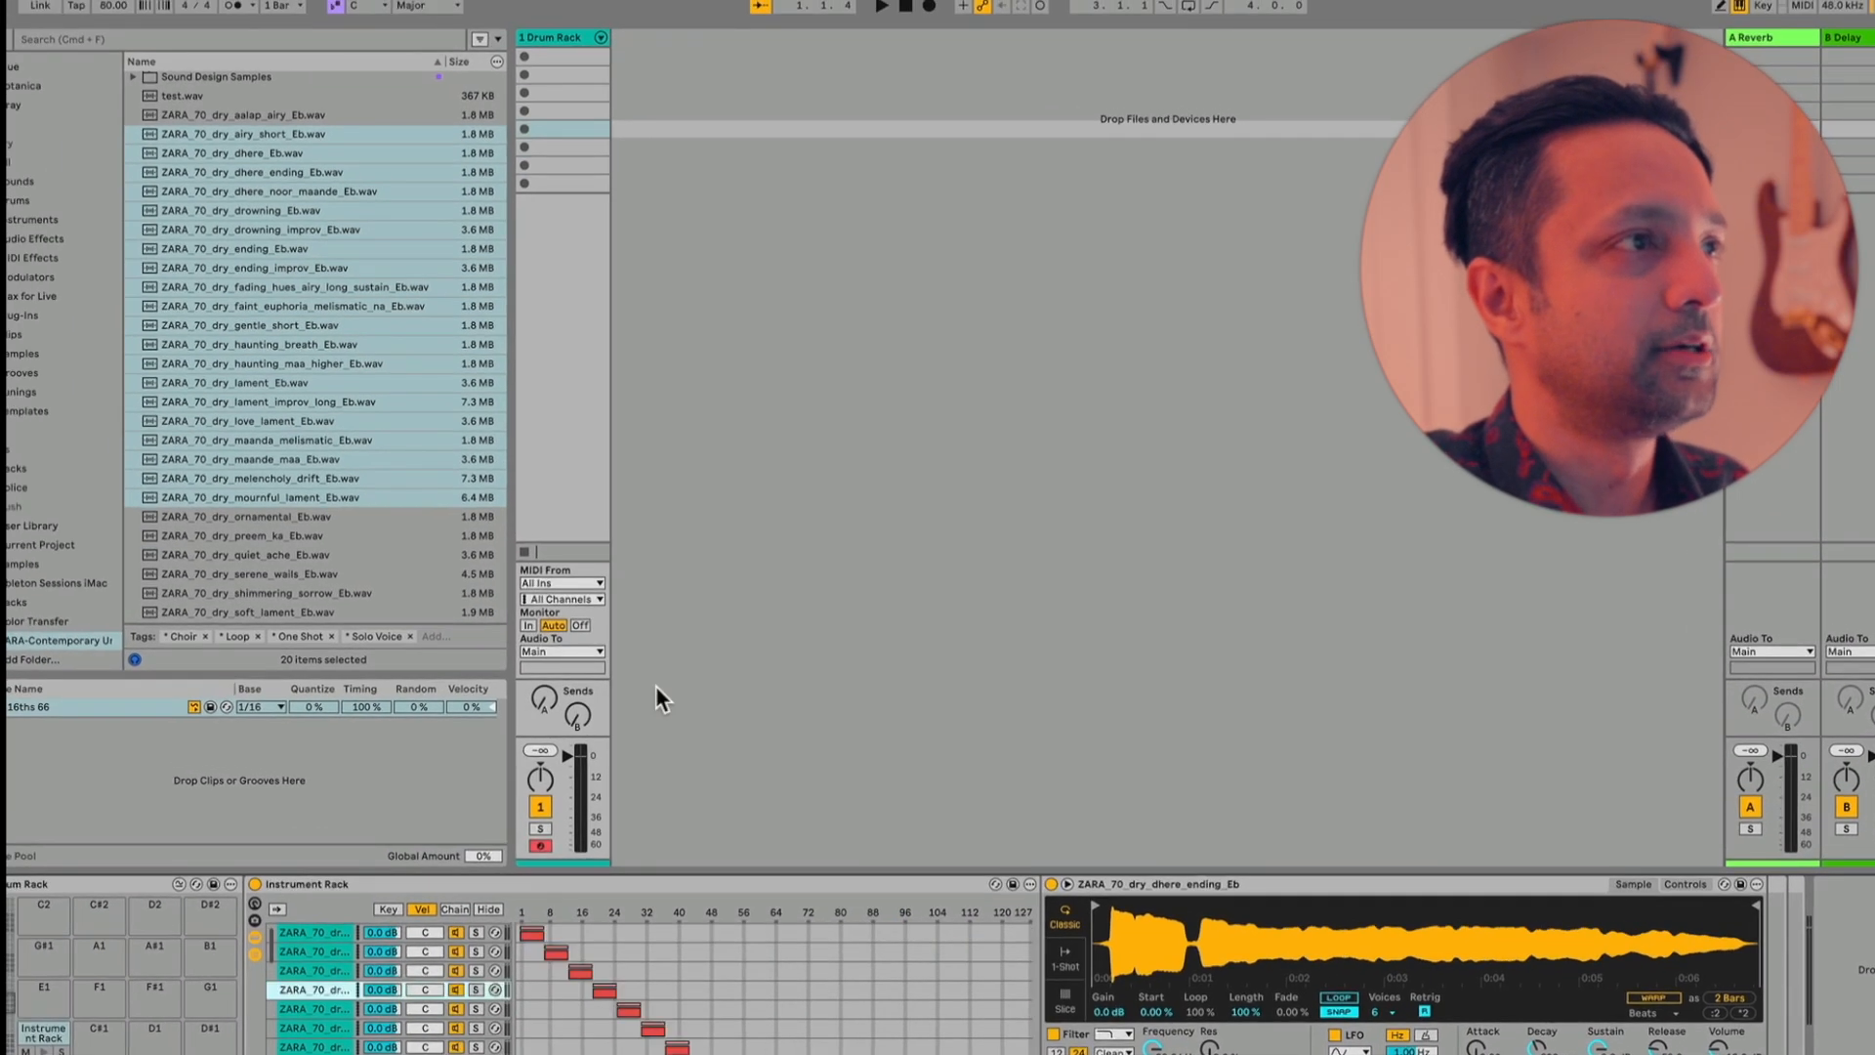
Create a MIDI clip in the first slot and add sixteenth notes at 1, 1.1.3, 1.1.4, 1.2.2, 1.2.4, 1.3.2, 1.3.4, 1.4.2 and 1.4.3
double_click(559, 56)
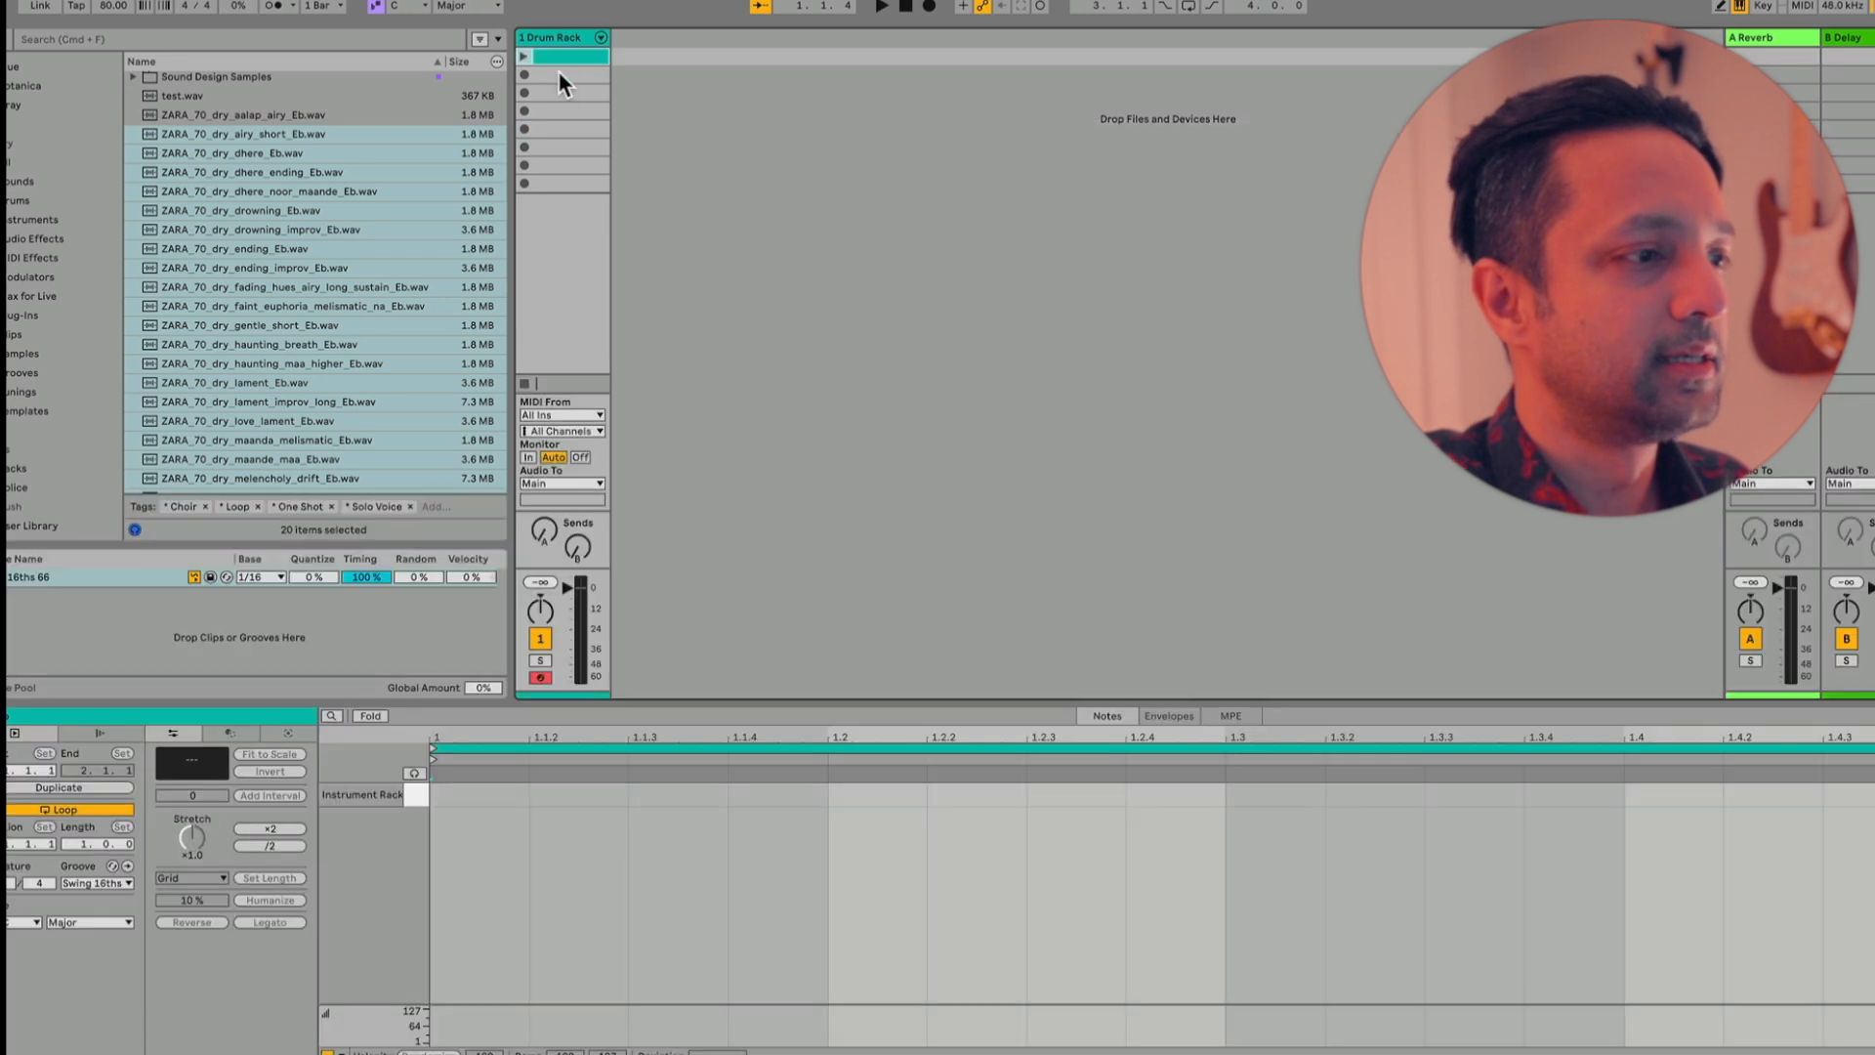
double_click(496, 793)
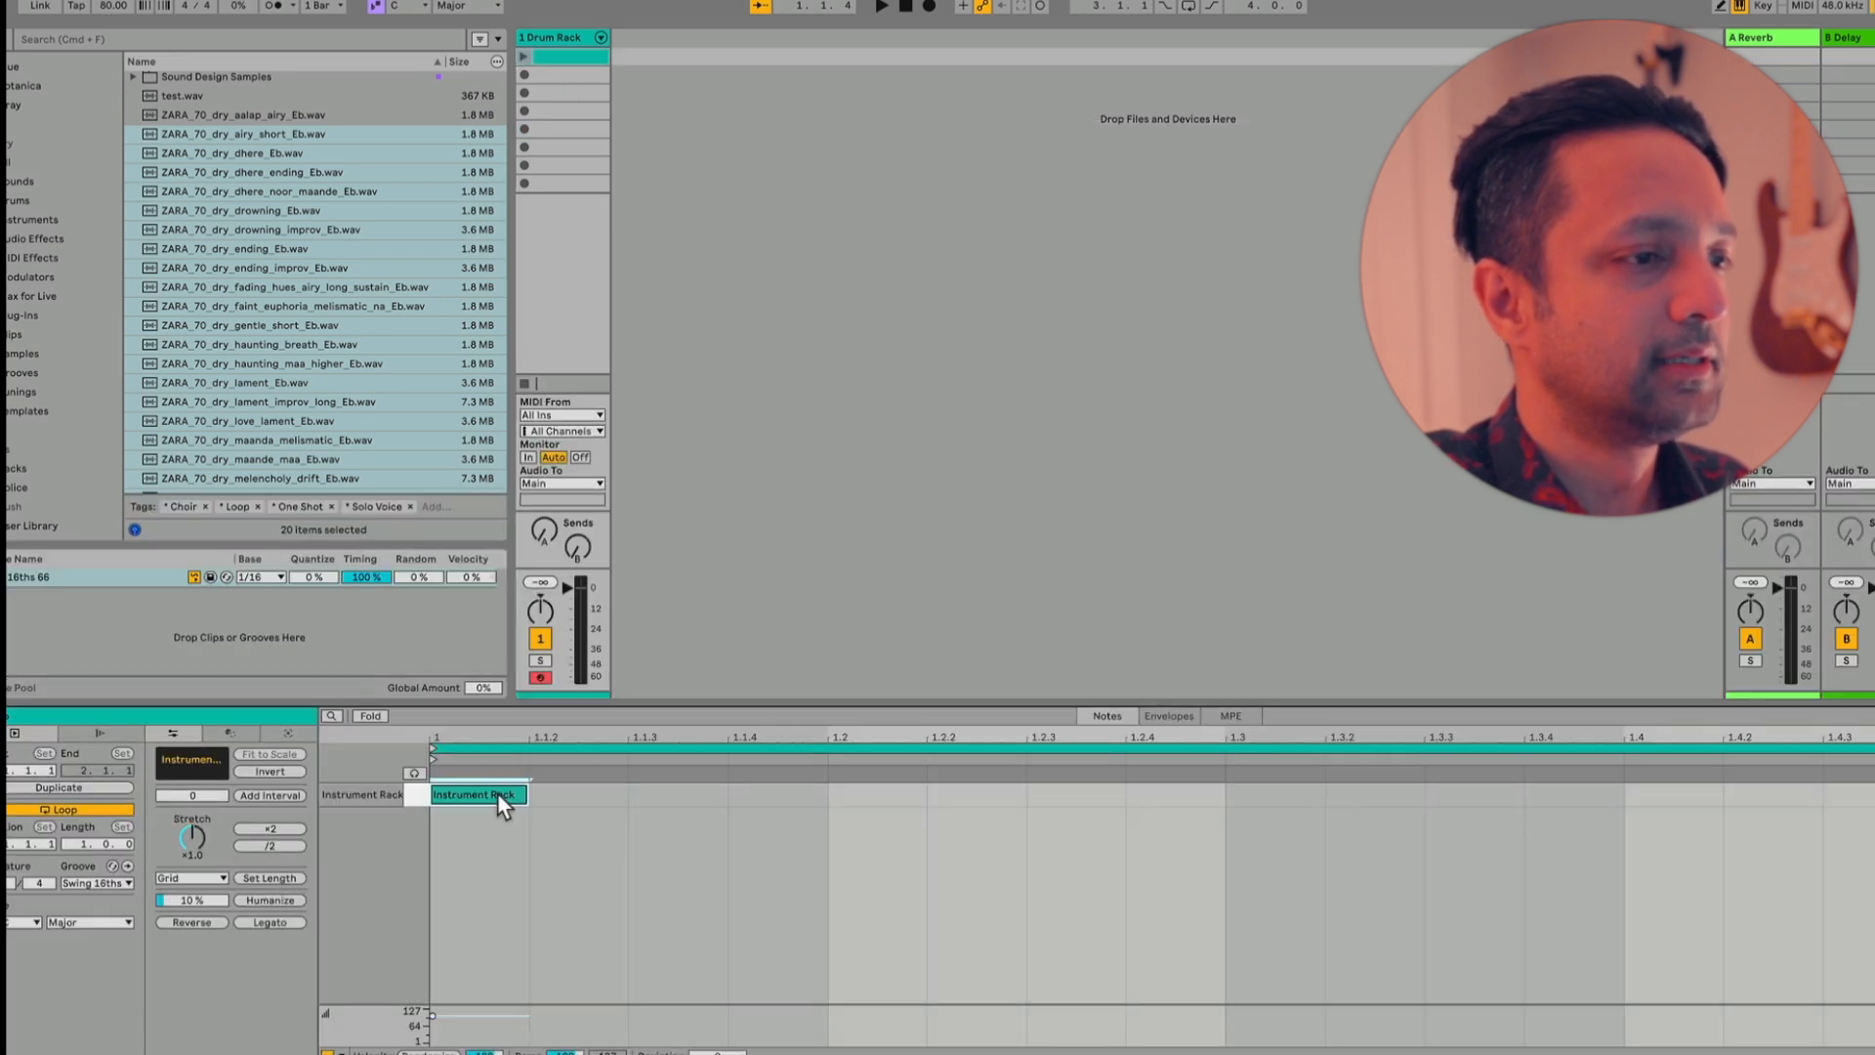
double_click(663, 793)
double_click(789, 793)
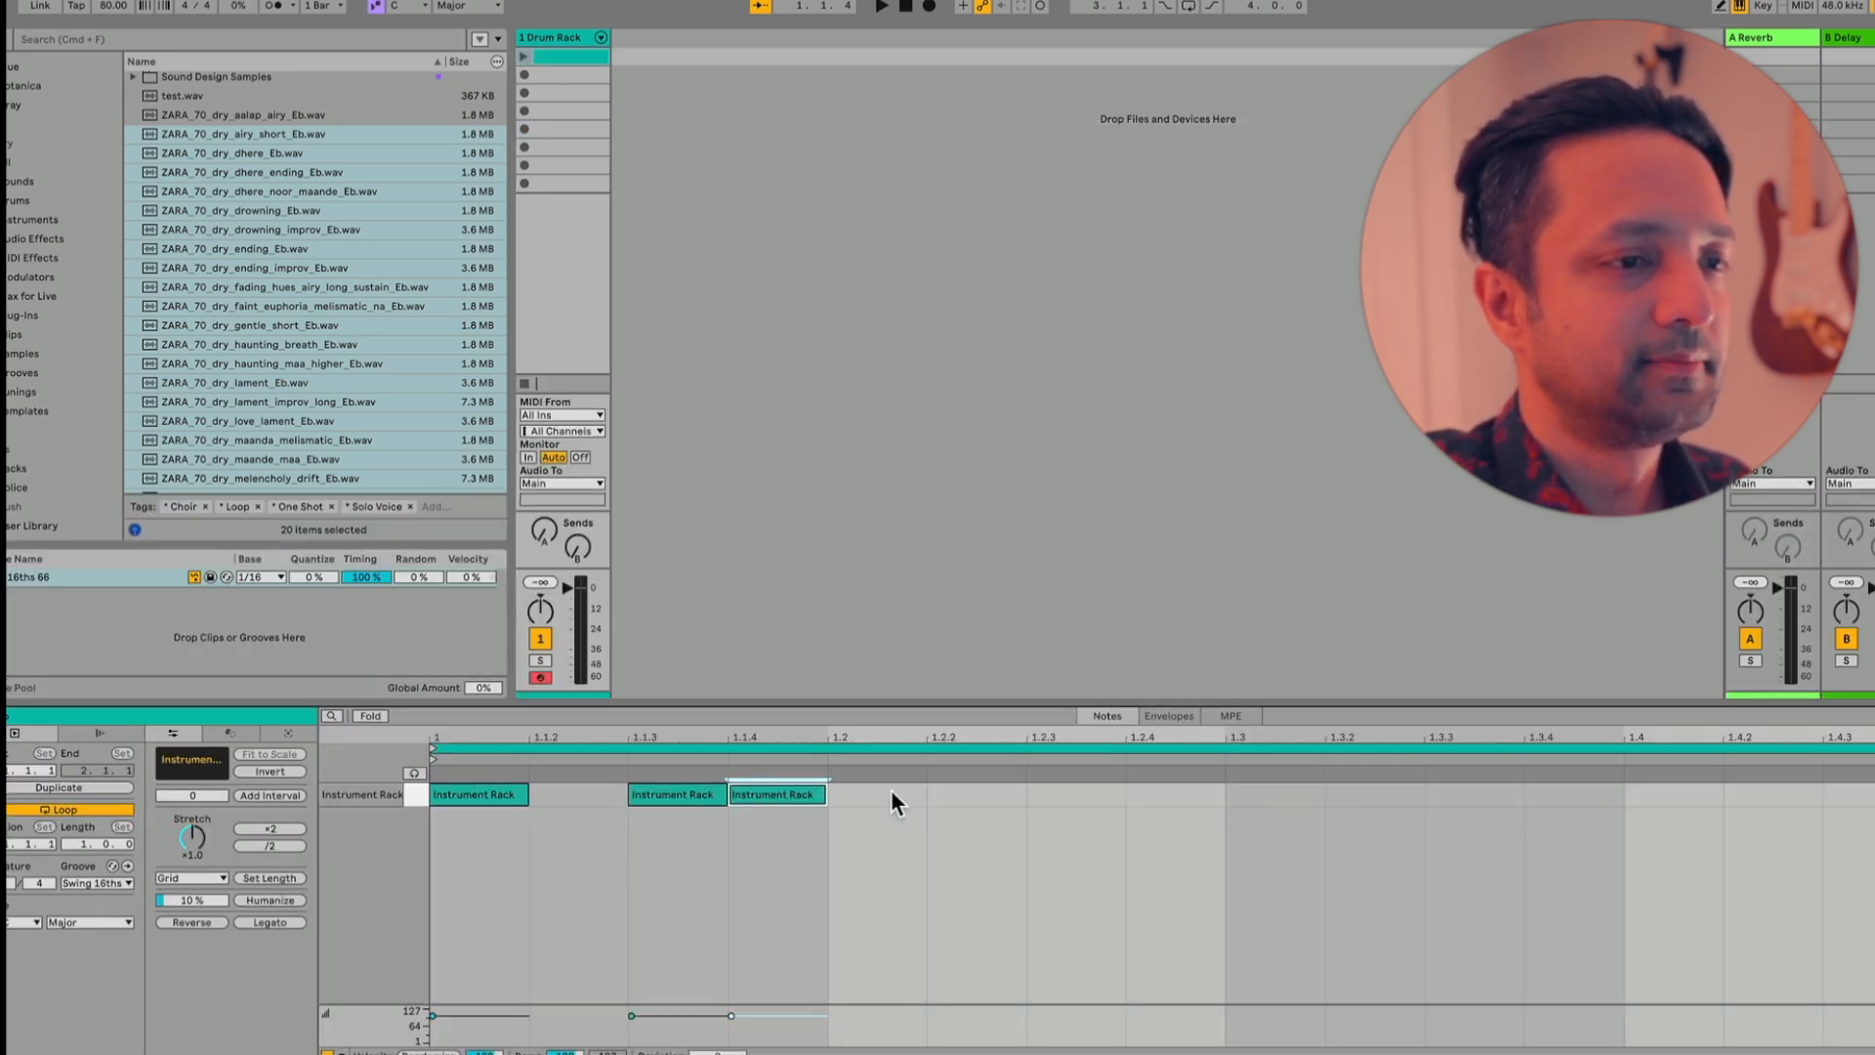
double_click(952, 793)
double_click(1172, 793)
double_click(1393, 793)
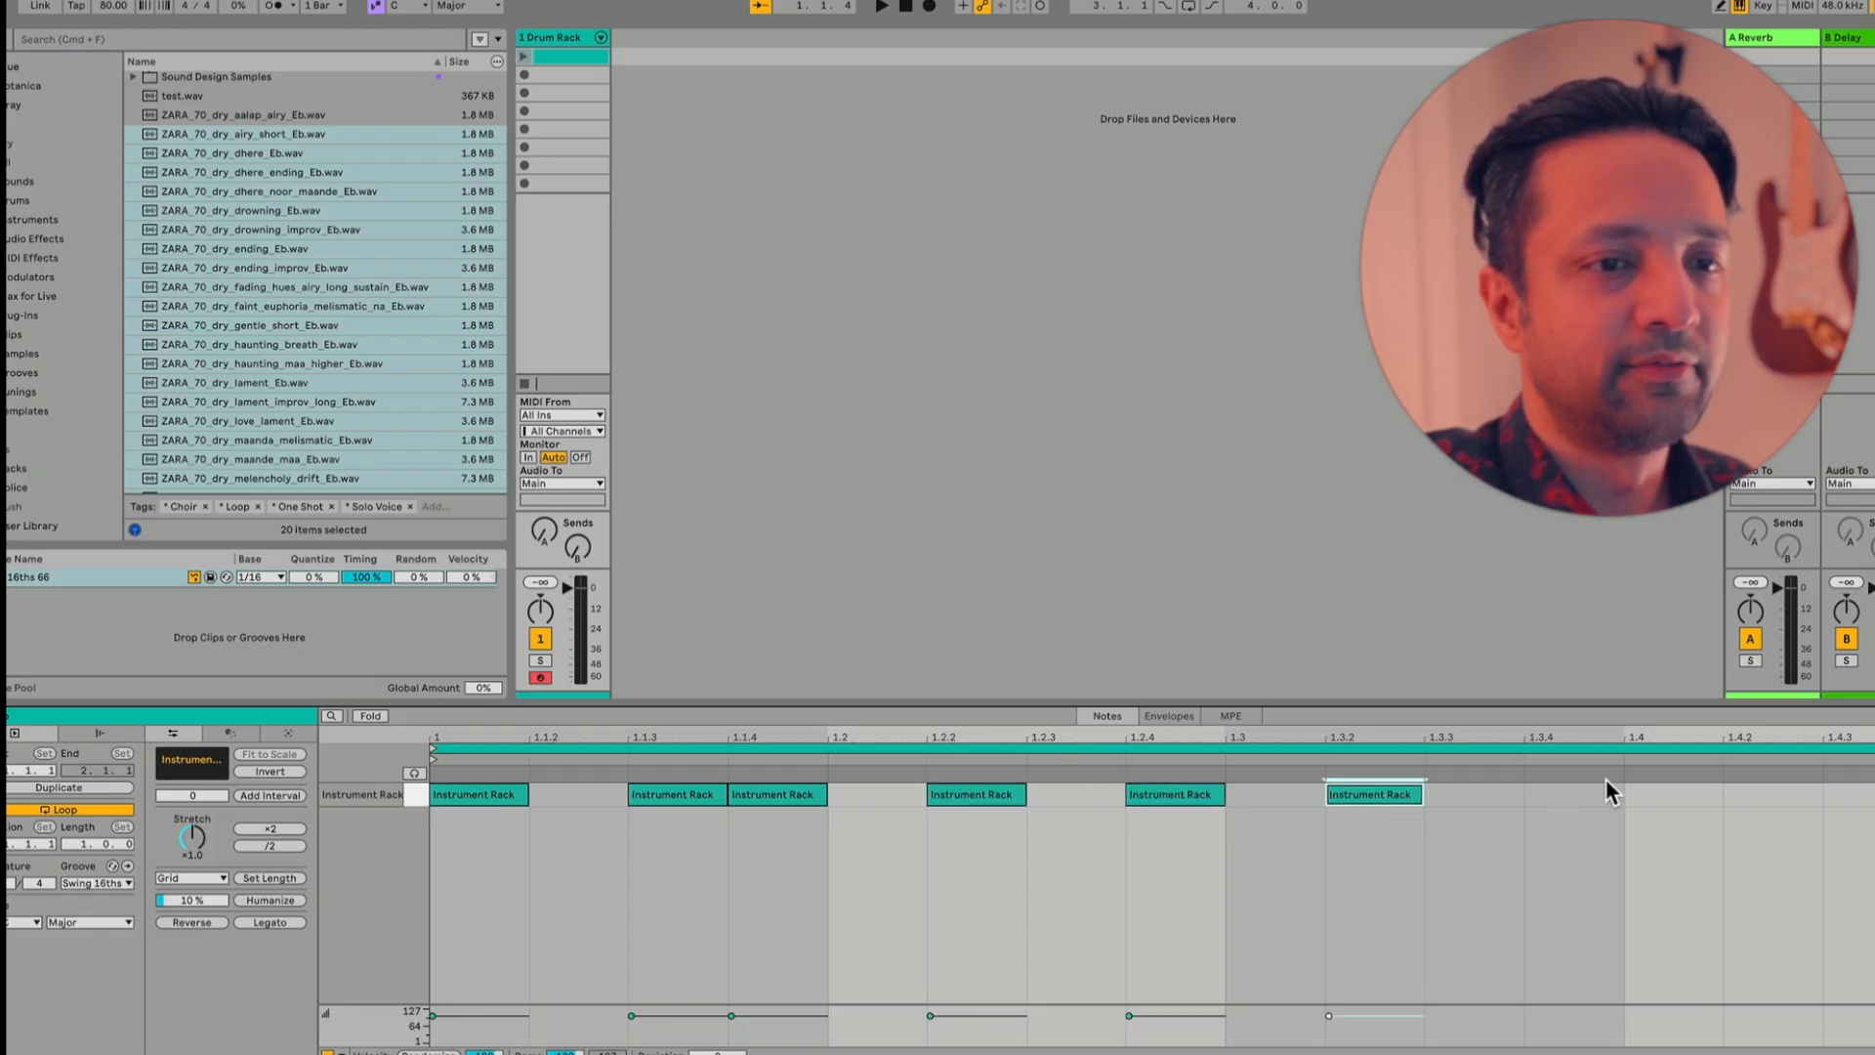
double_click(1604, 791)
double_click(1770, 793)
double_click(1848, 793)
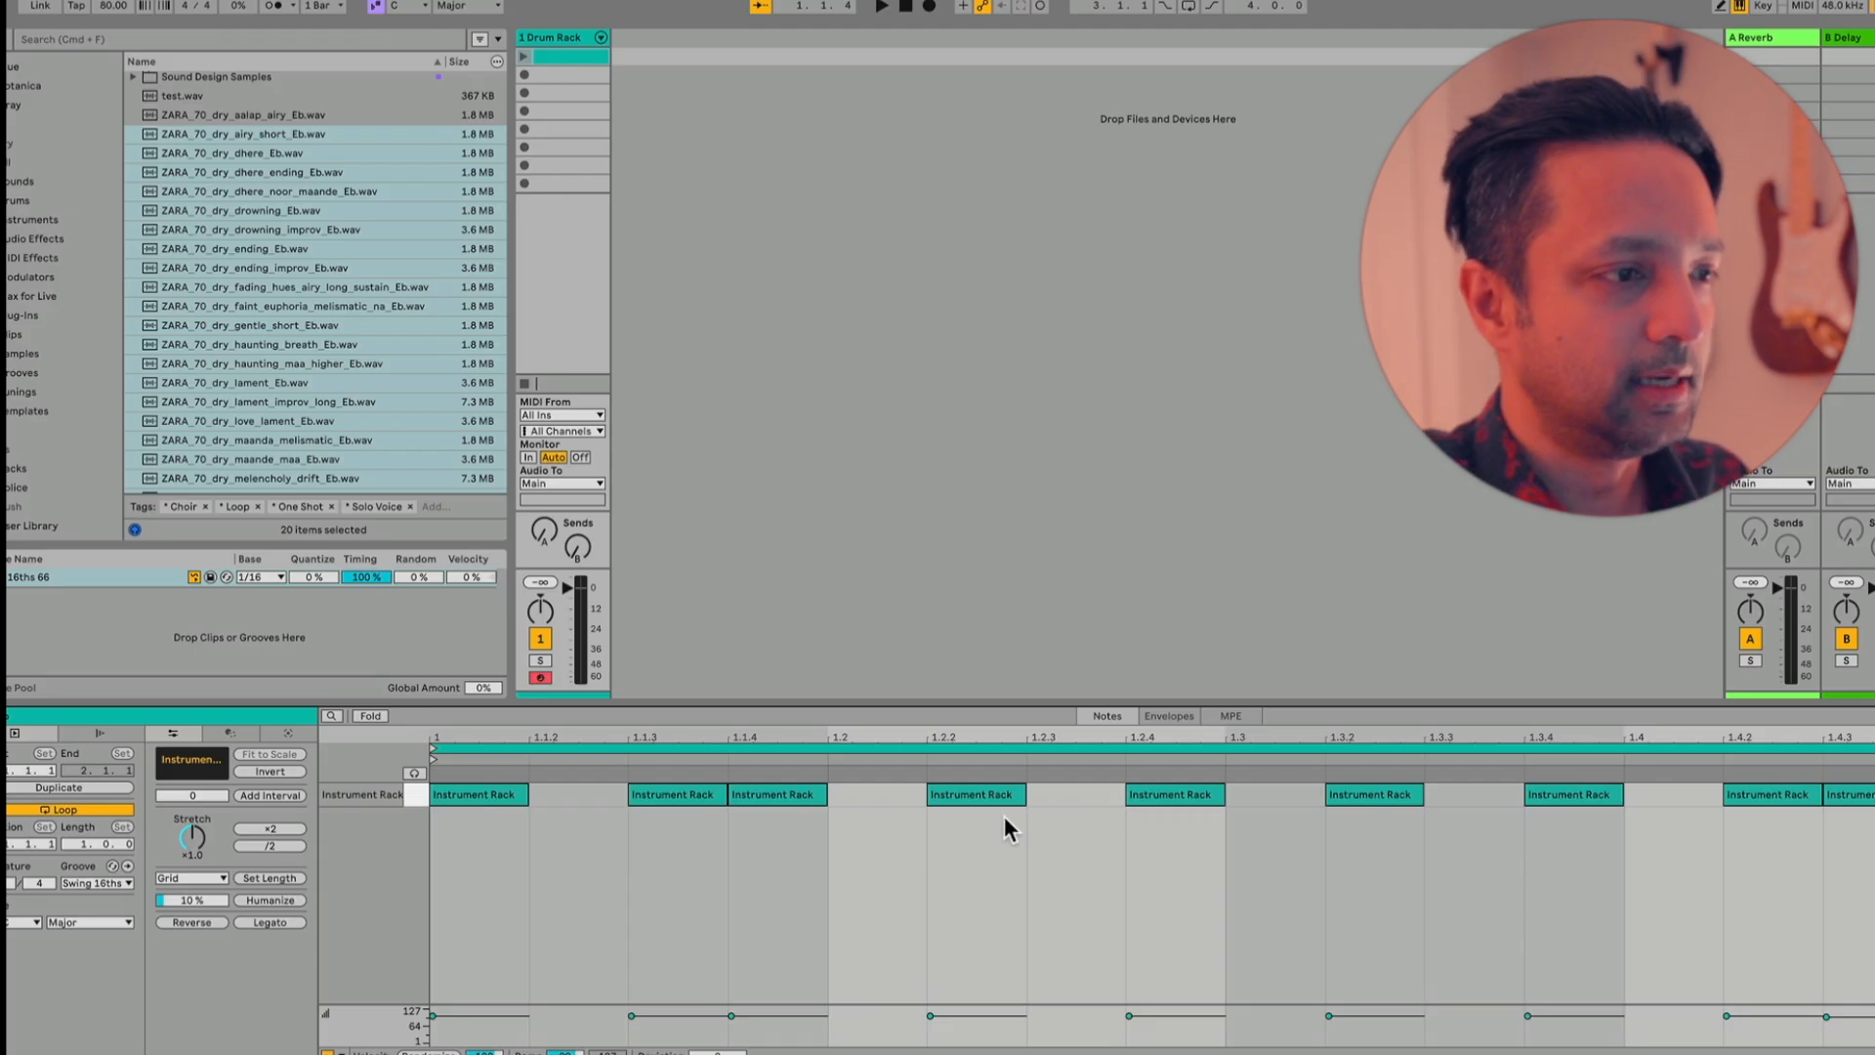
Randomize the velocities of all notes in the clip several times with a range of 100
key(super+a)
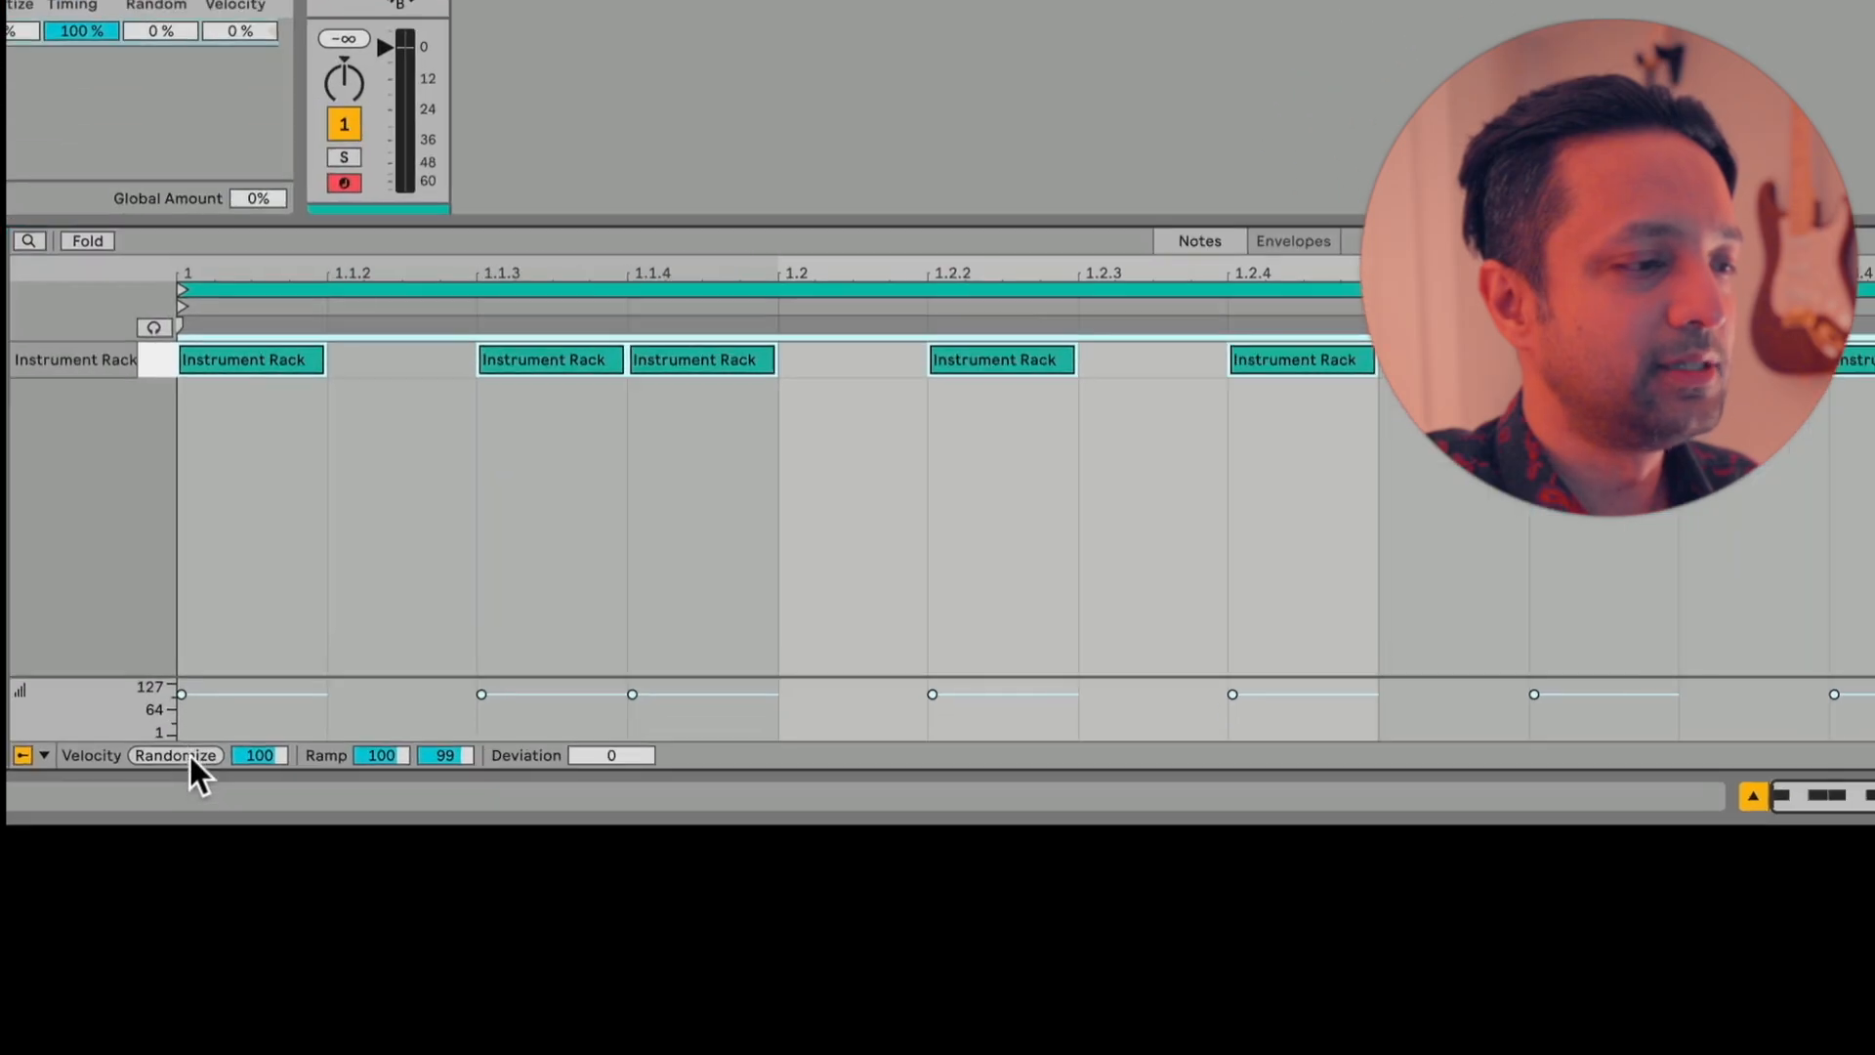
click(185, 752)
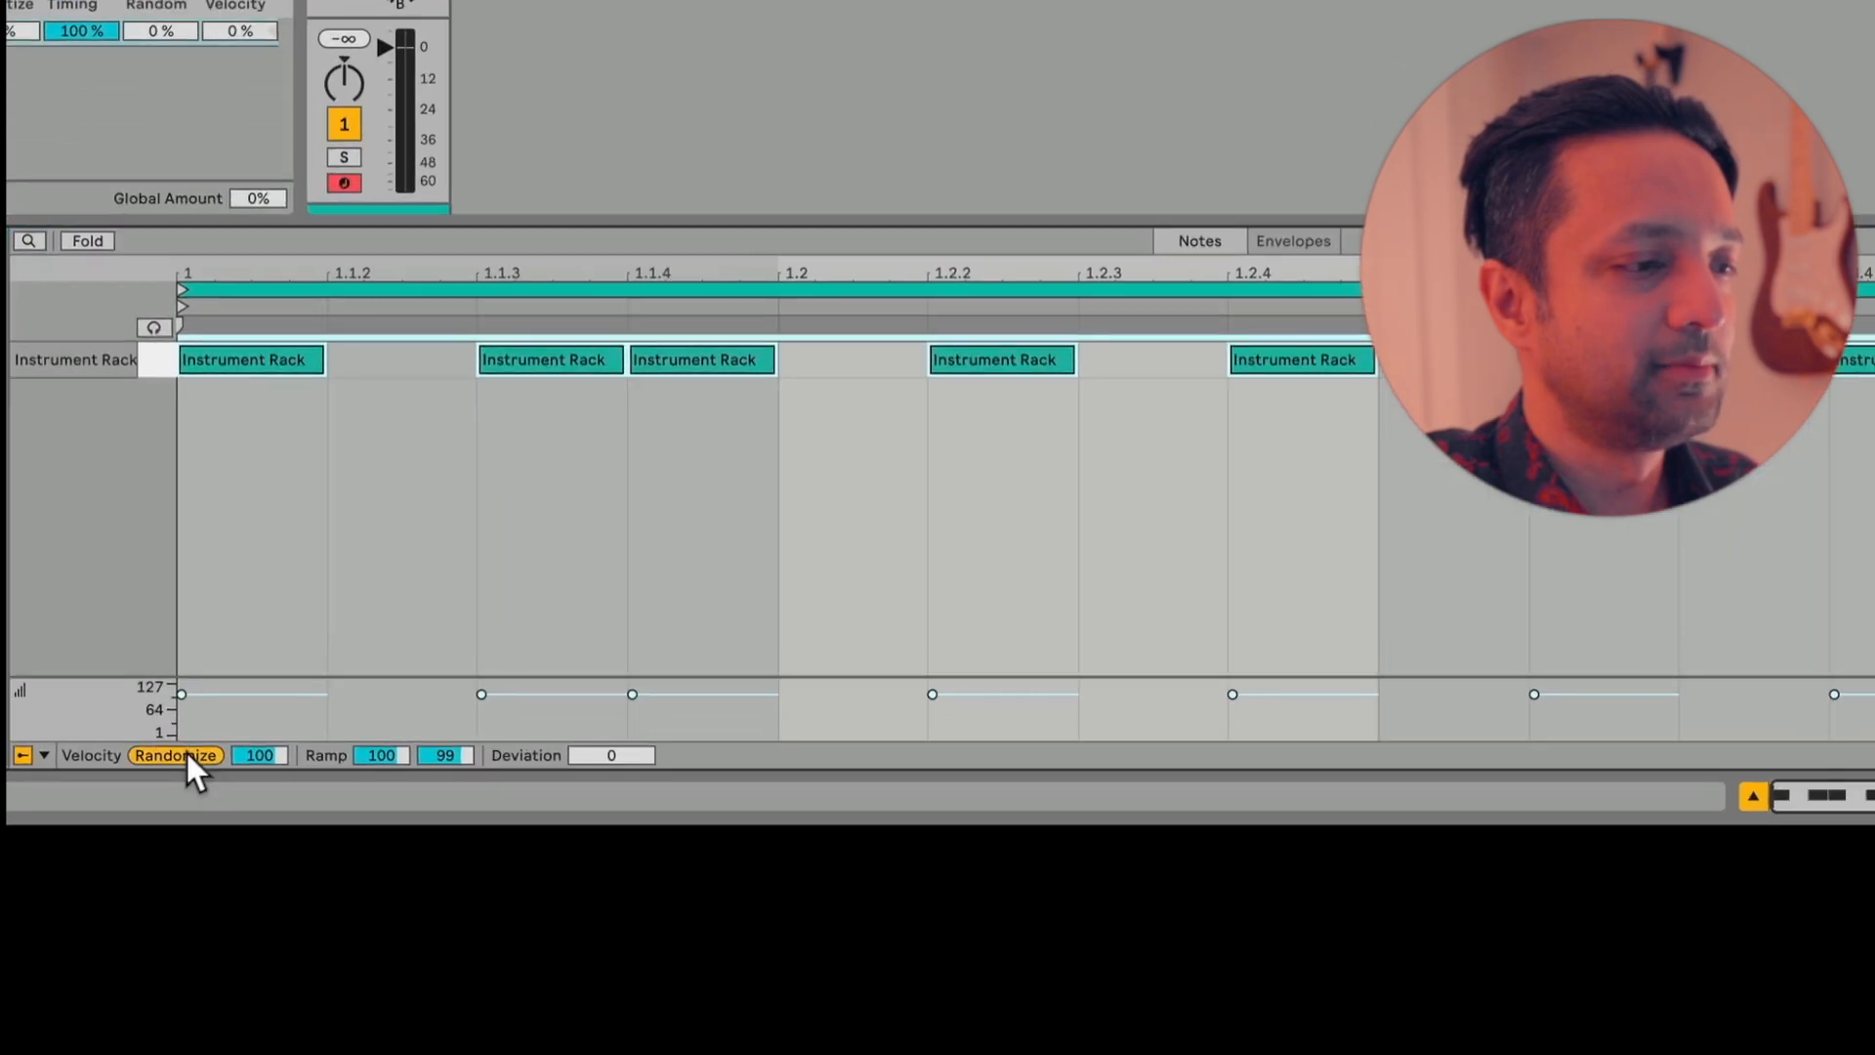
click(178, 752)
click(178, 752)
click(178, 752)
click(178, 752)
click(177, 752)
click(177, 752)
click(178, 751)
click(488, 533)
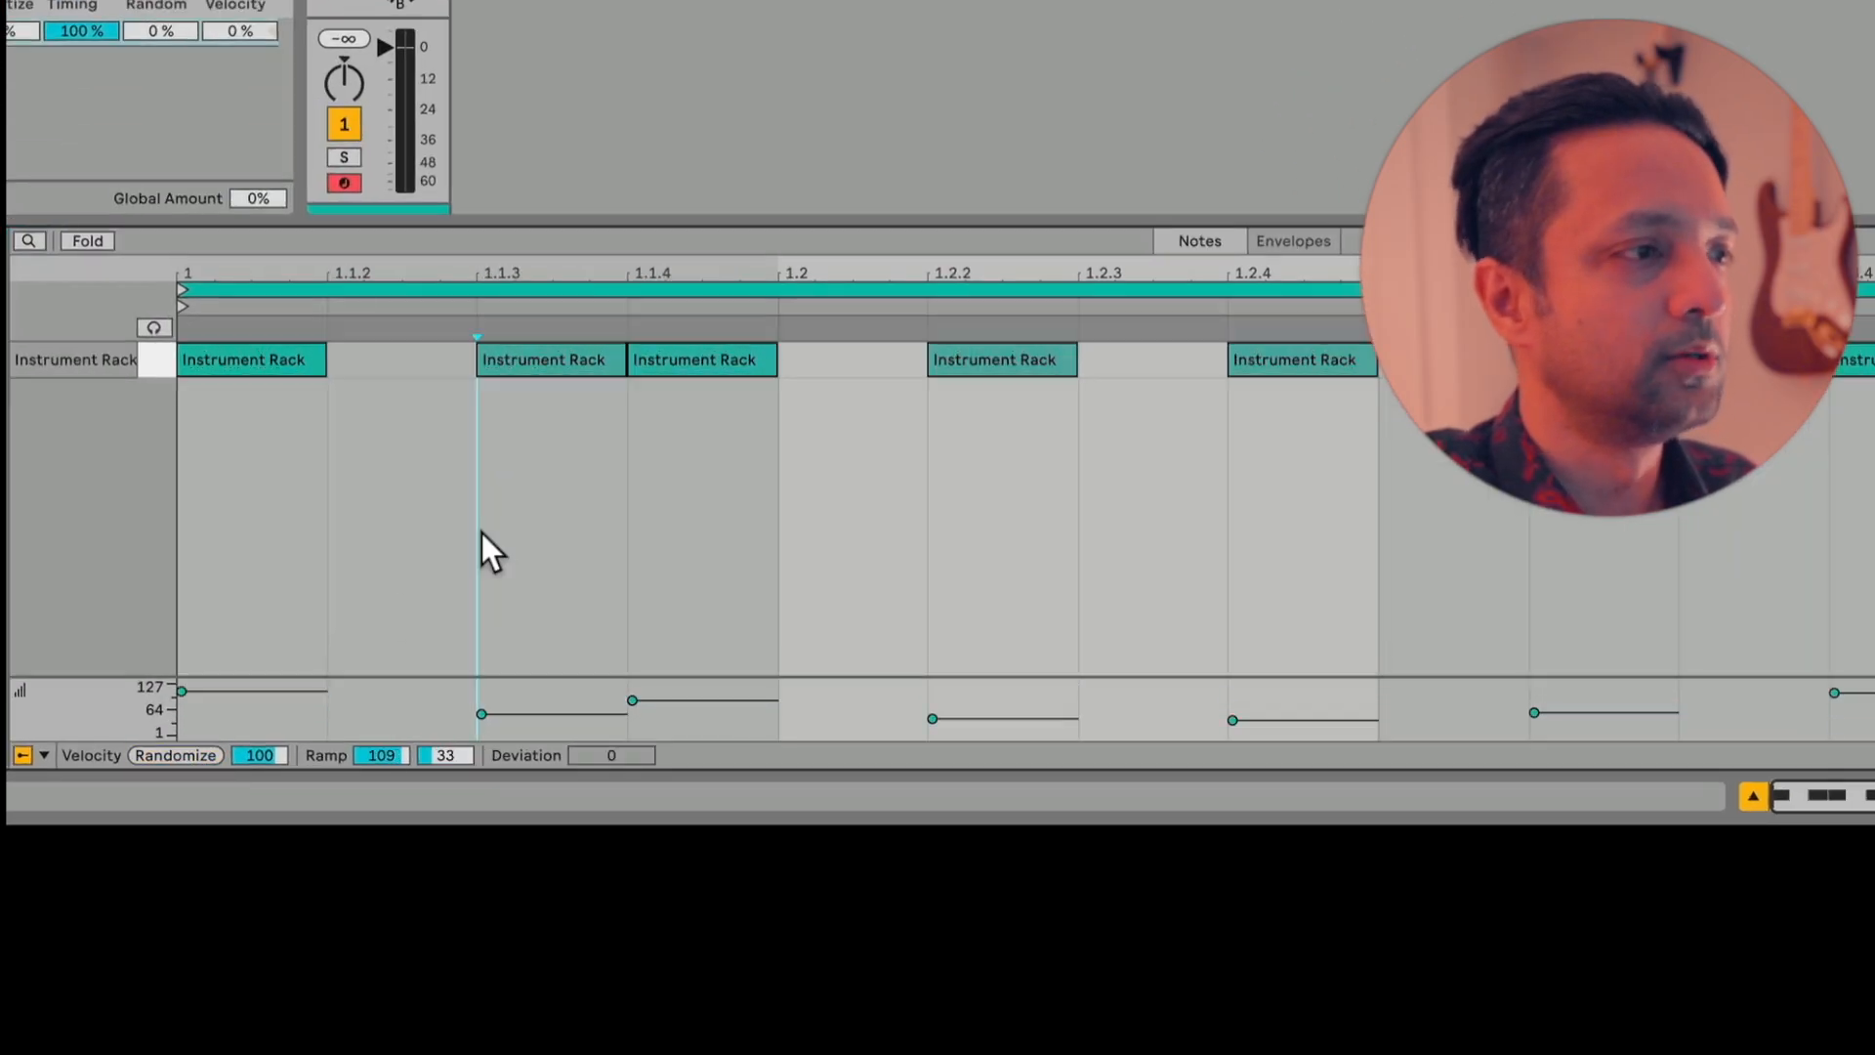
click(1227, 523)
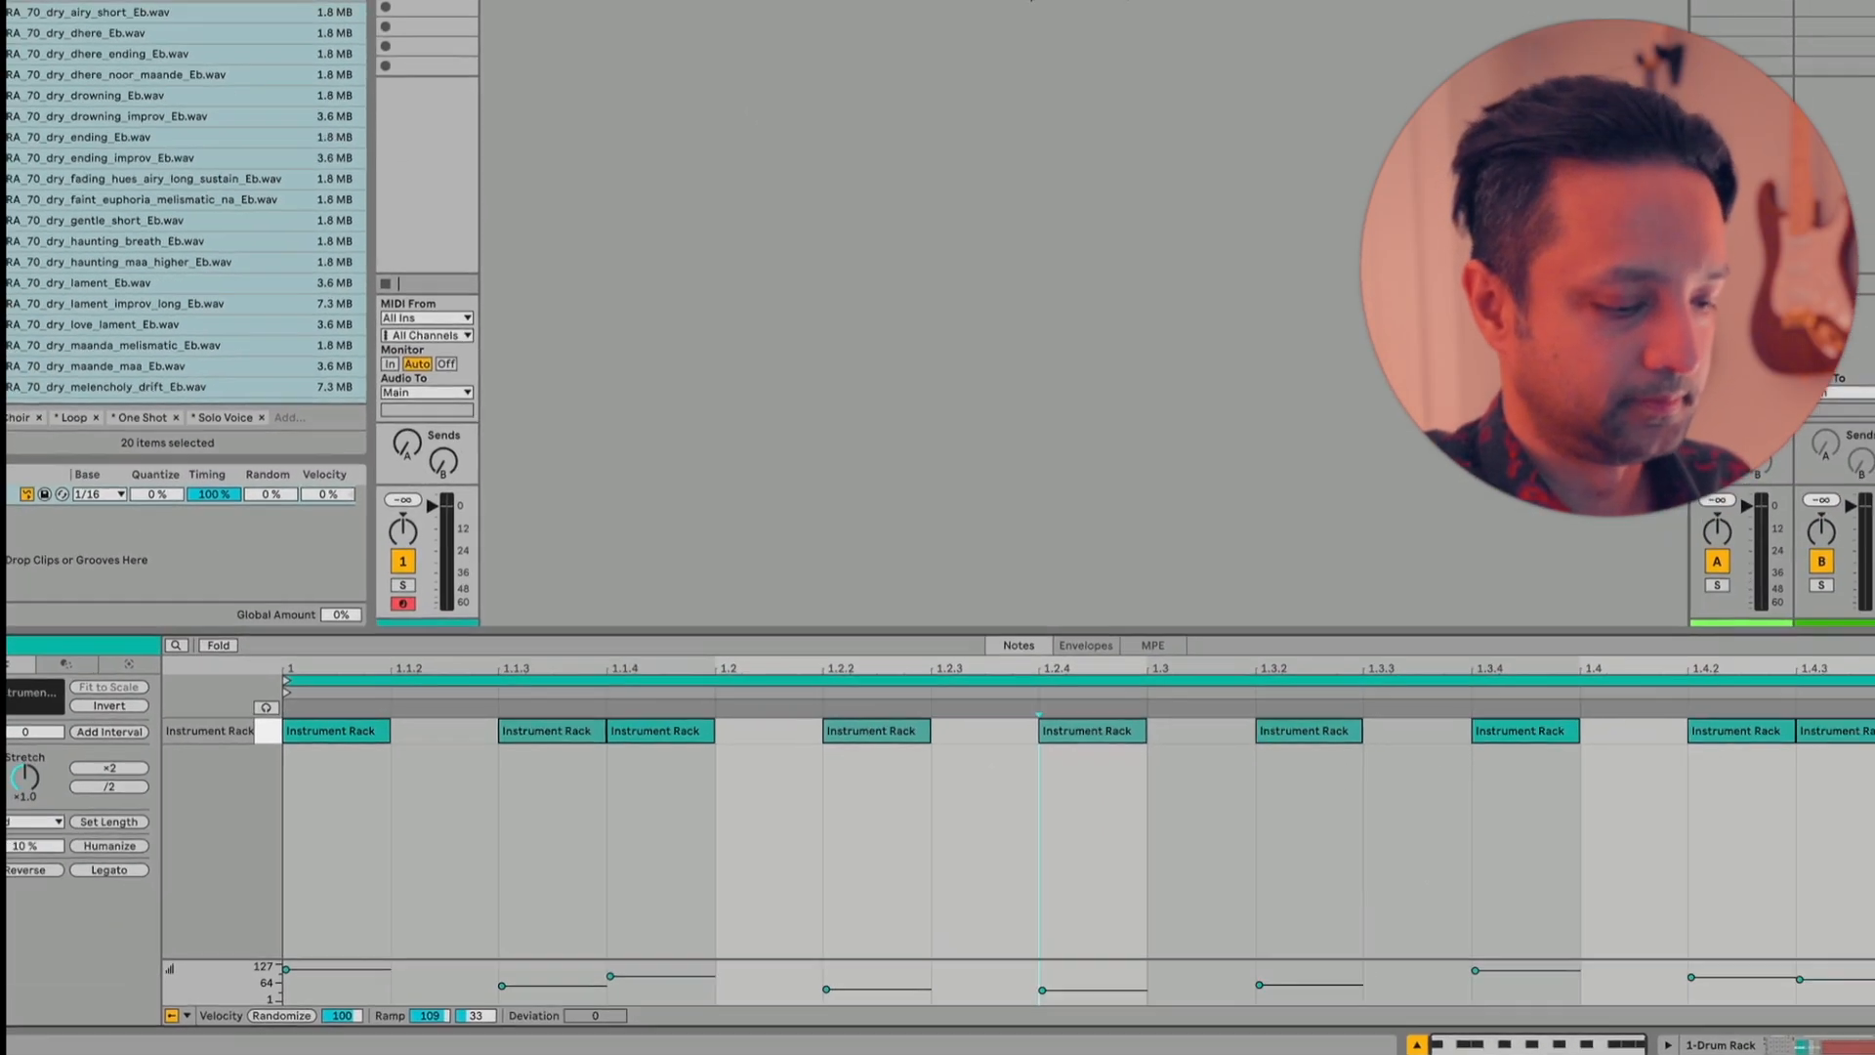
Launch the clip and show the track's devices to examine which velocity zones the notes trigger
click(393, 9)
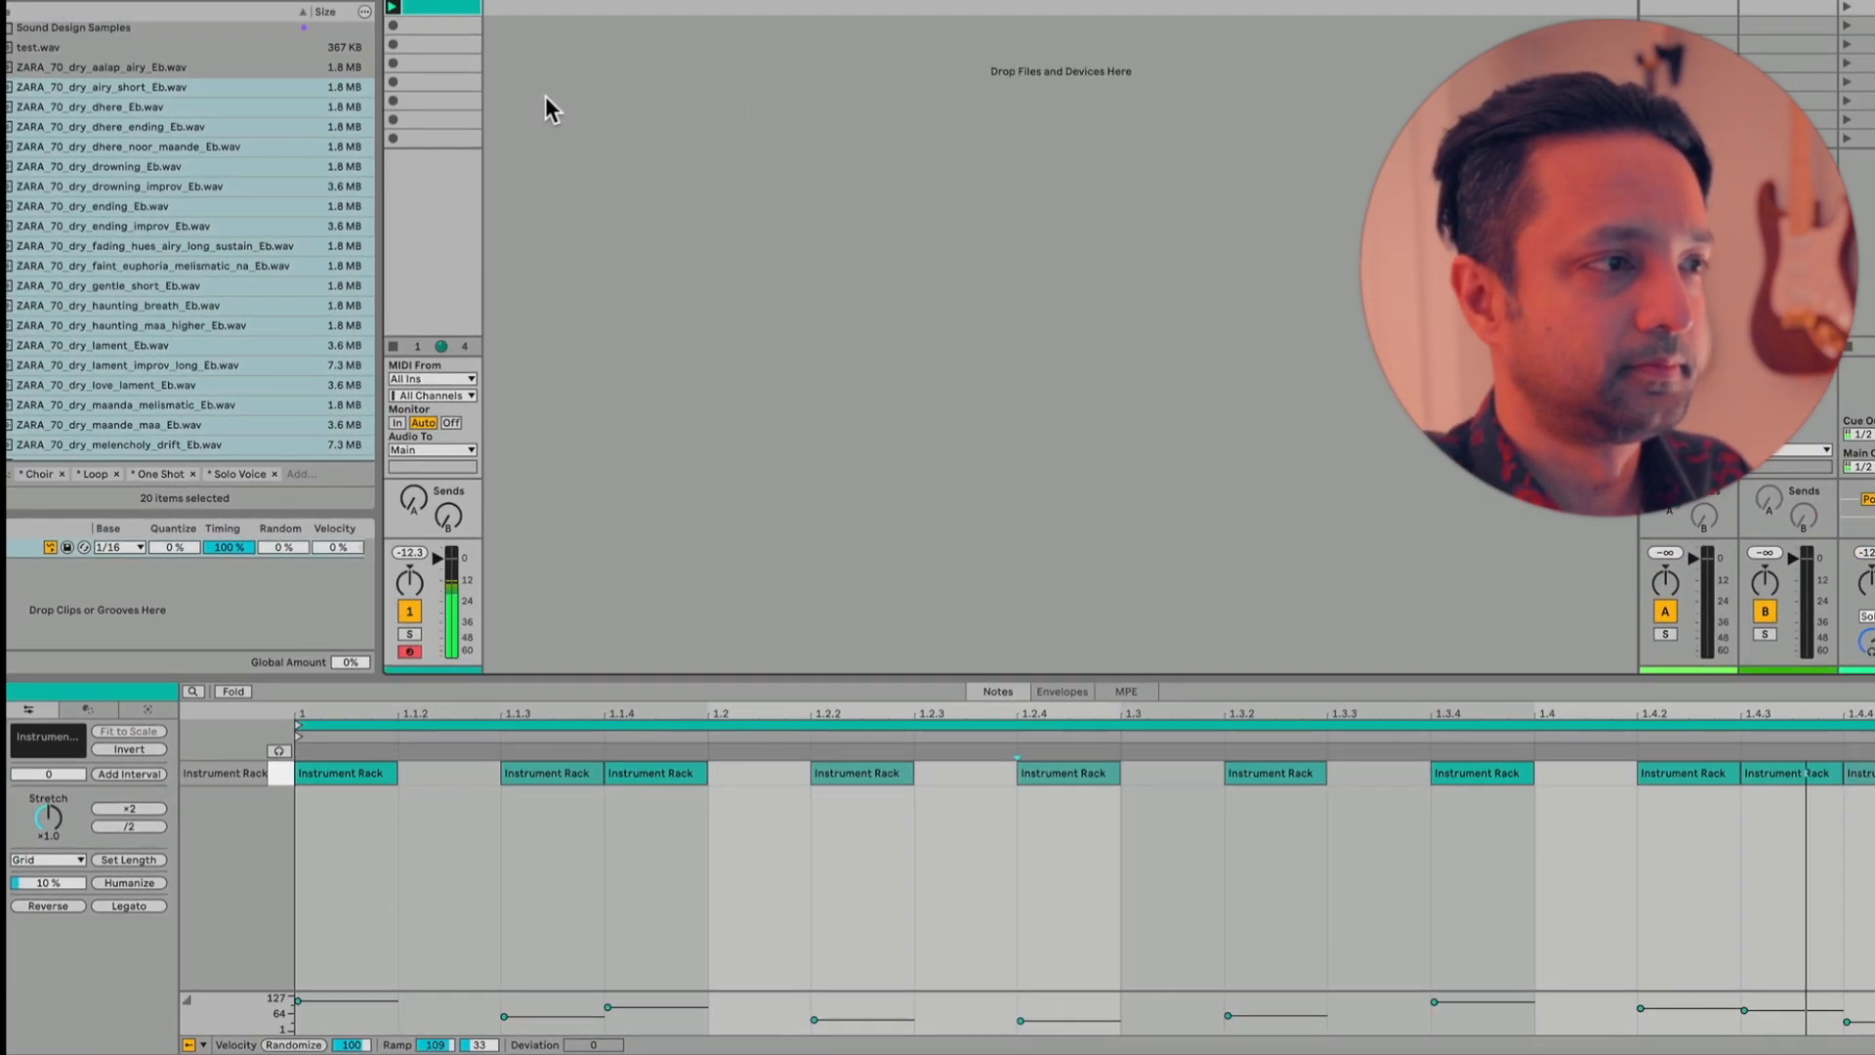
key(shift+Tab)
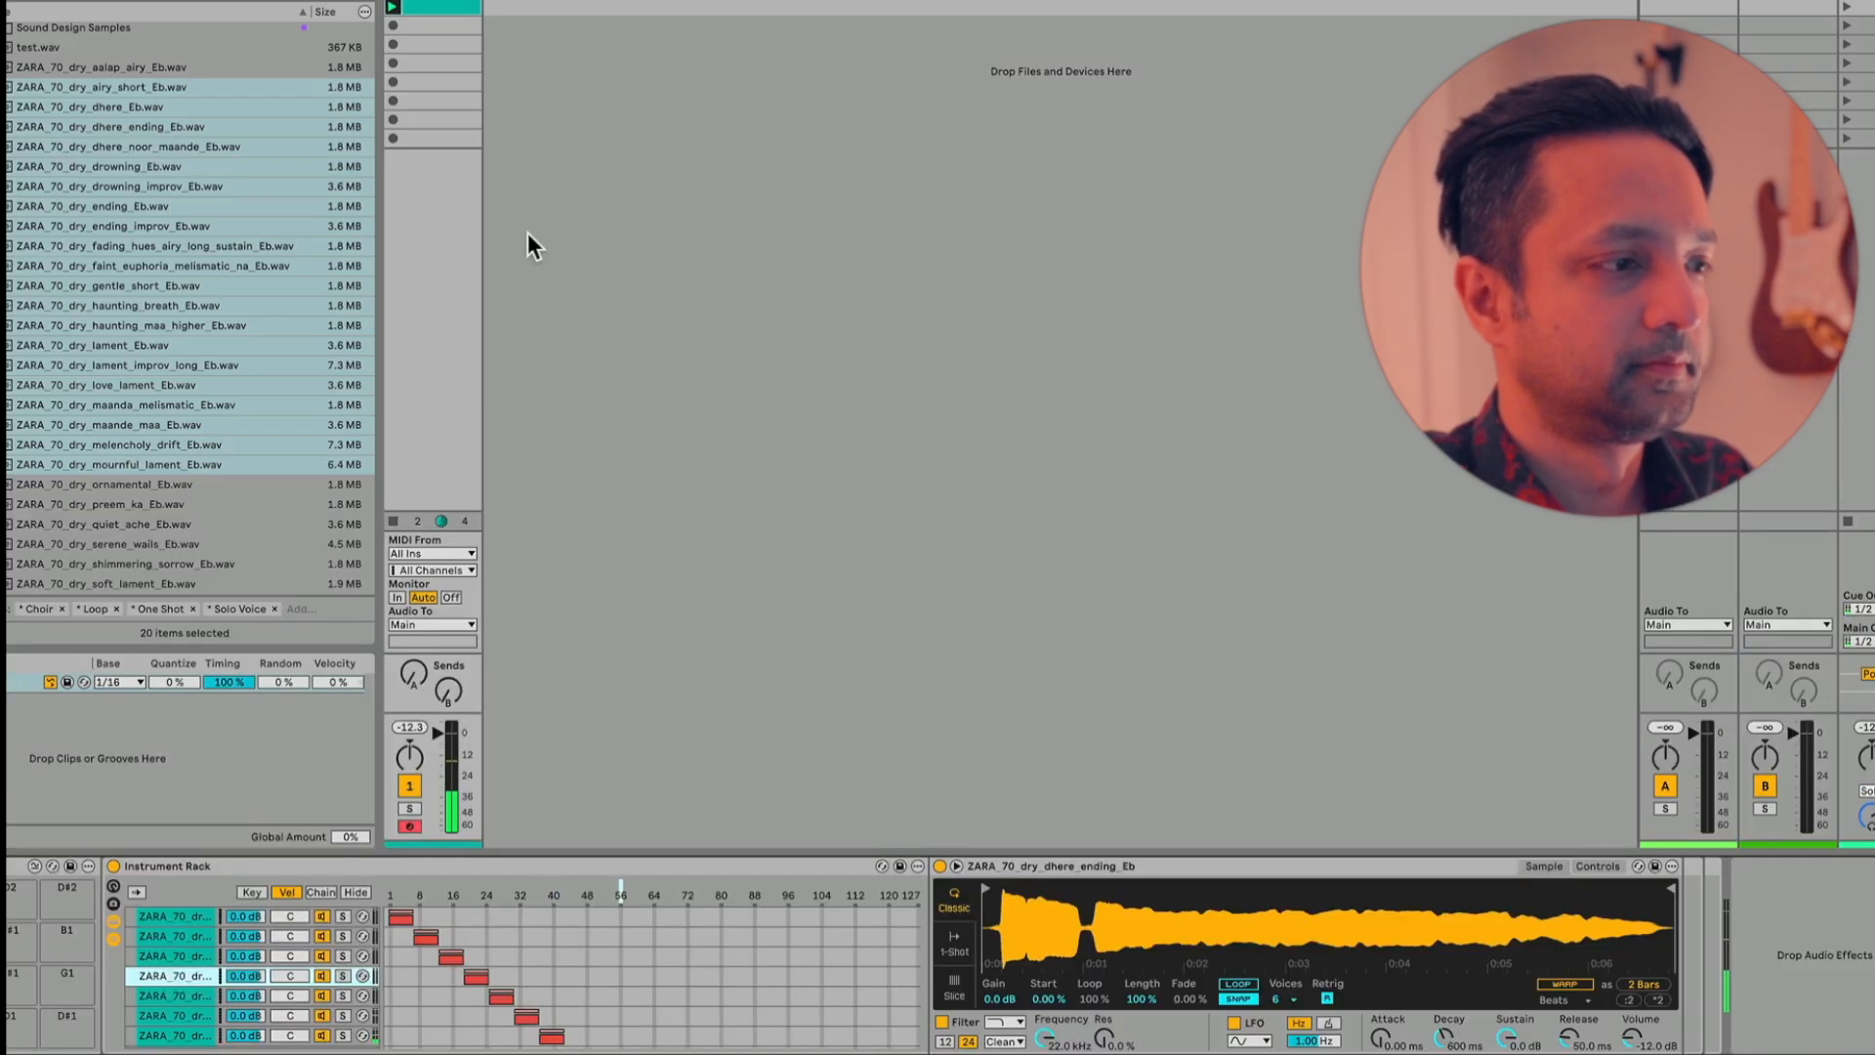
Randomize the velocities of the playing clip's notes again and stop playback
key(shift+Tab)
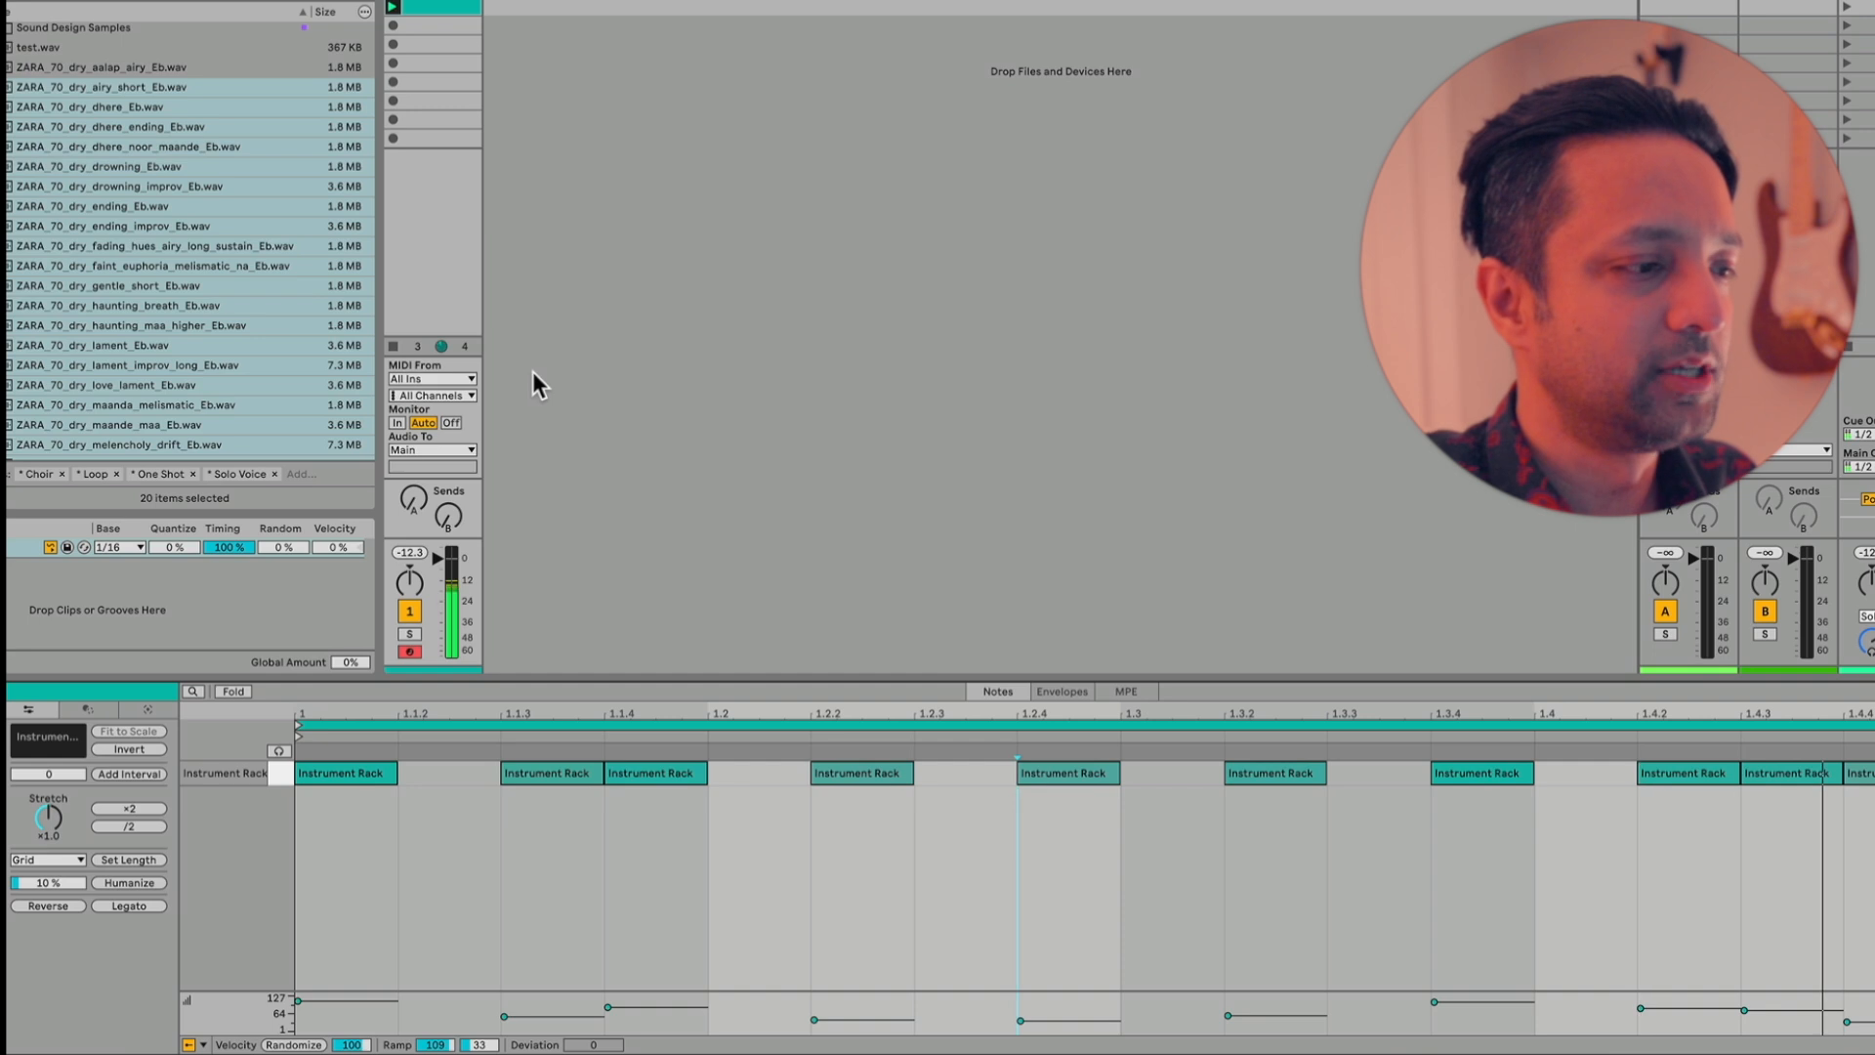
click(294, 1044)
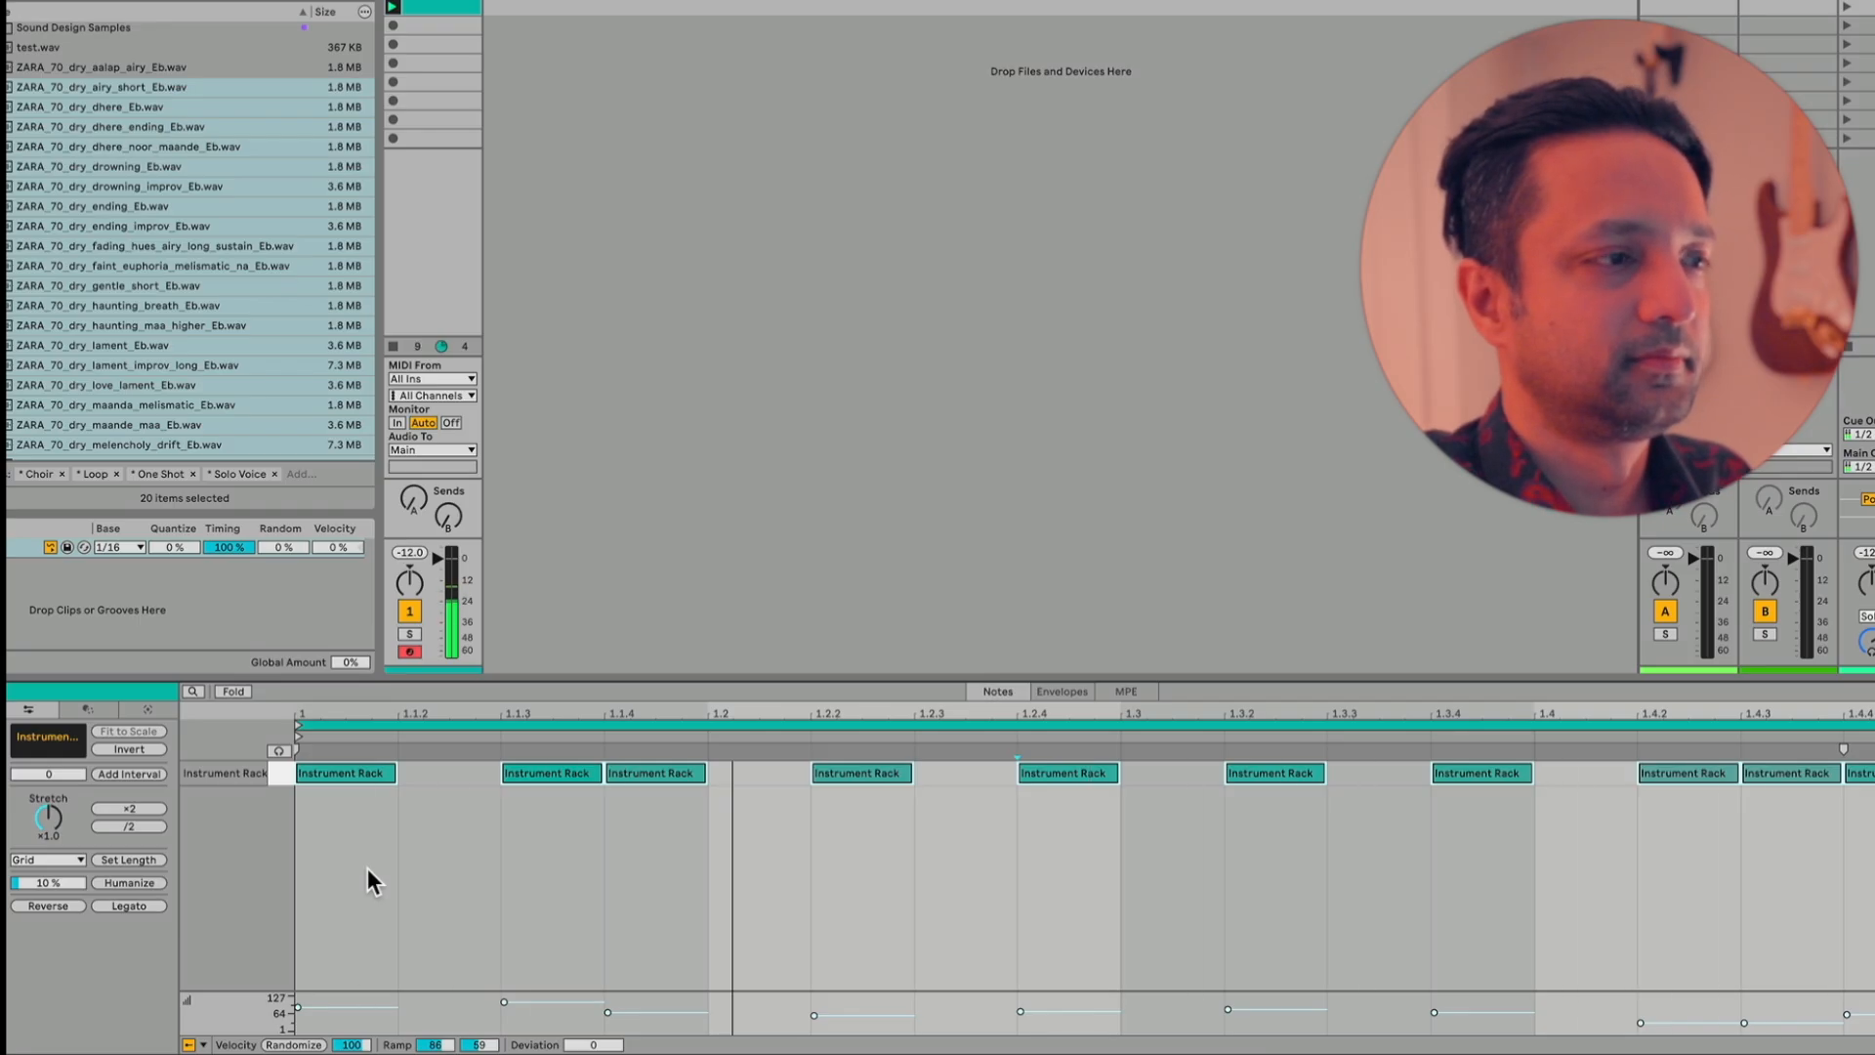
key(space)
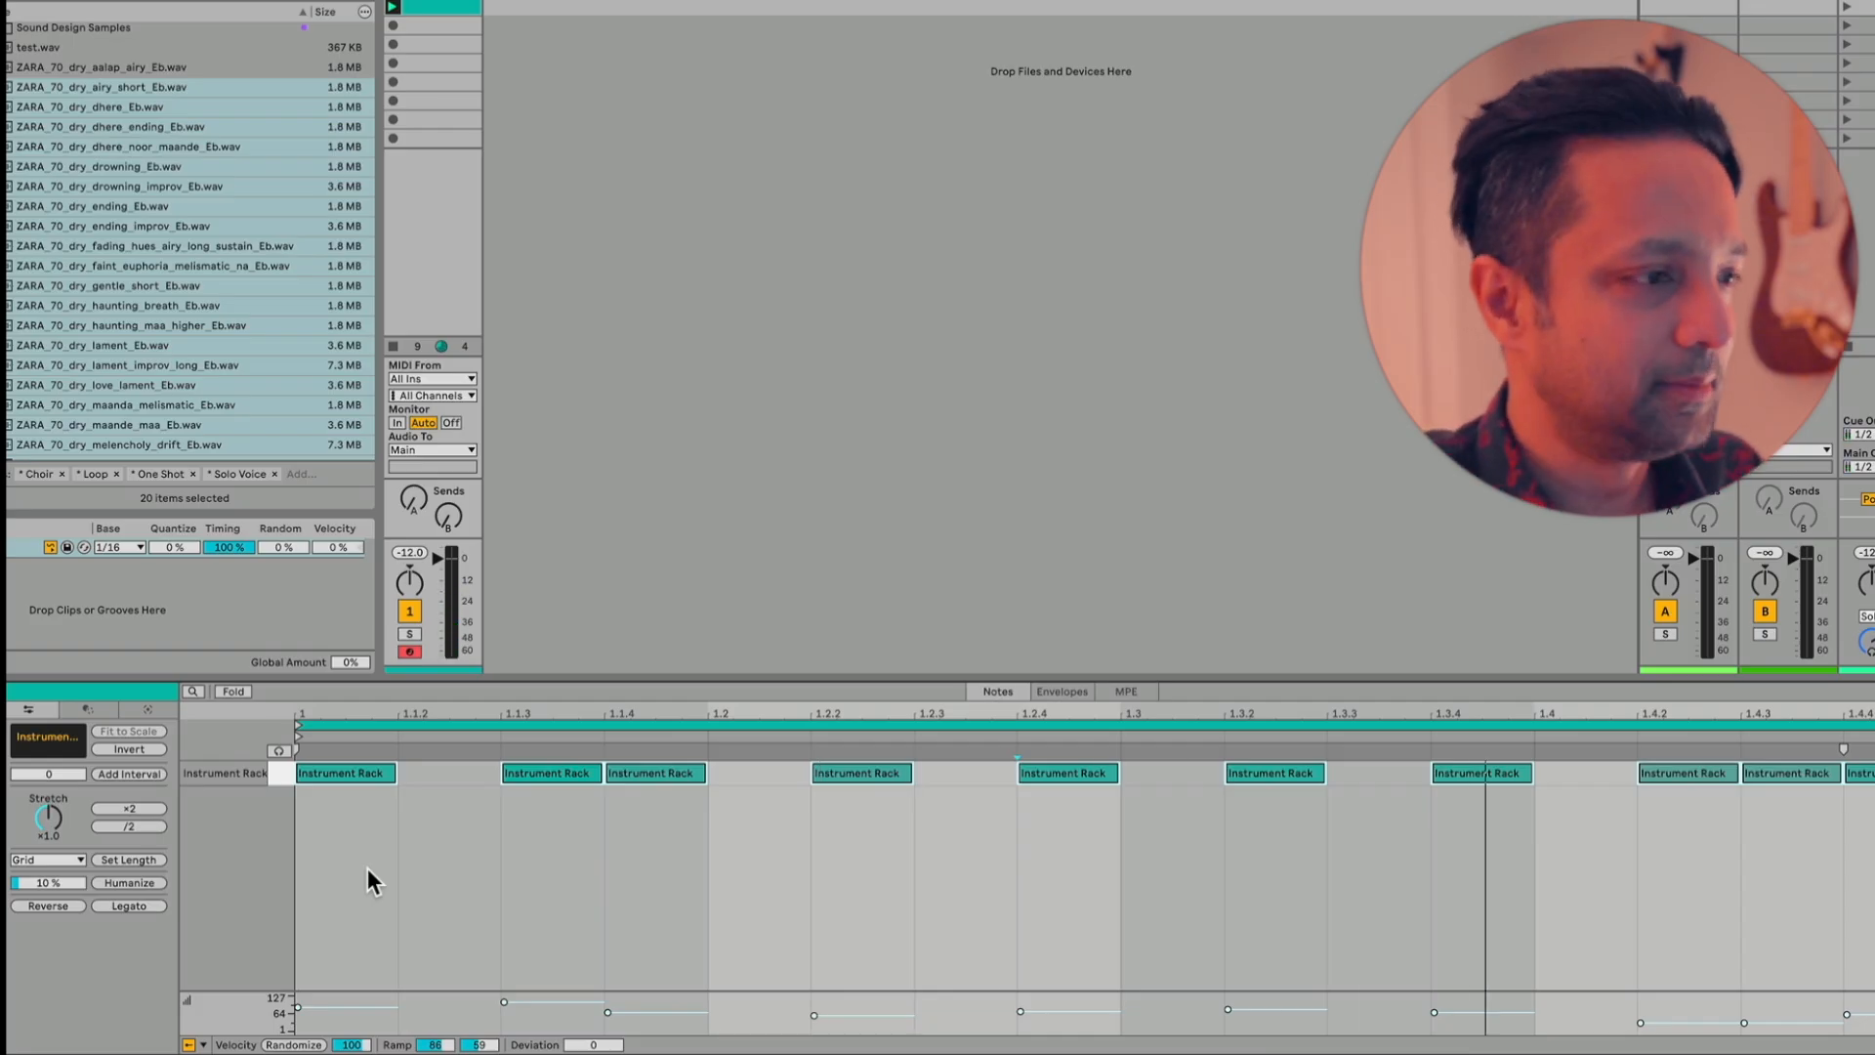
Show the track's devices and map the ZARA_70_dry_dhere_ending_Eb sampler's Start parameter to Macro 1 of the Instrument Rack
key(shift+Tab)
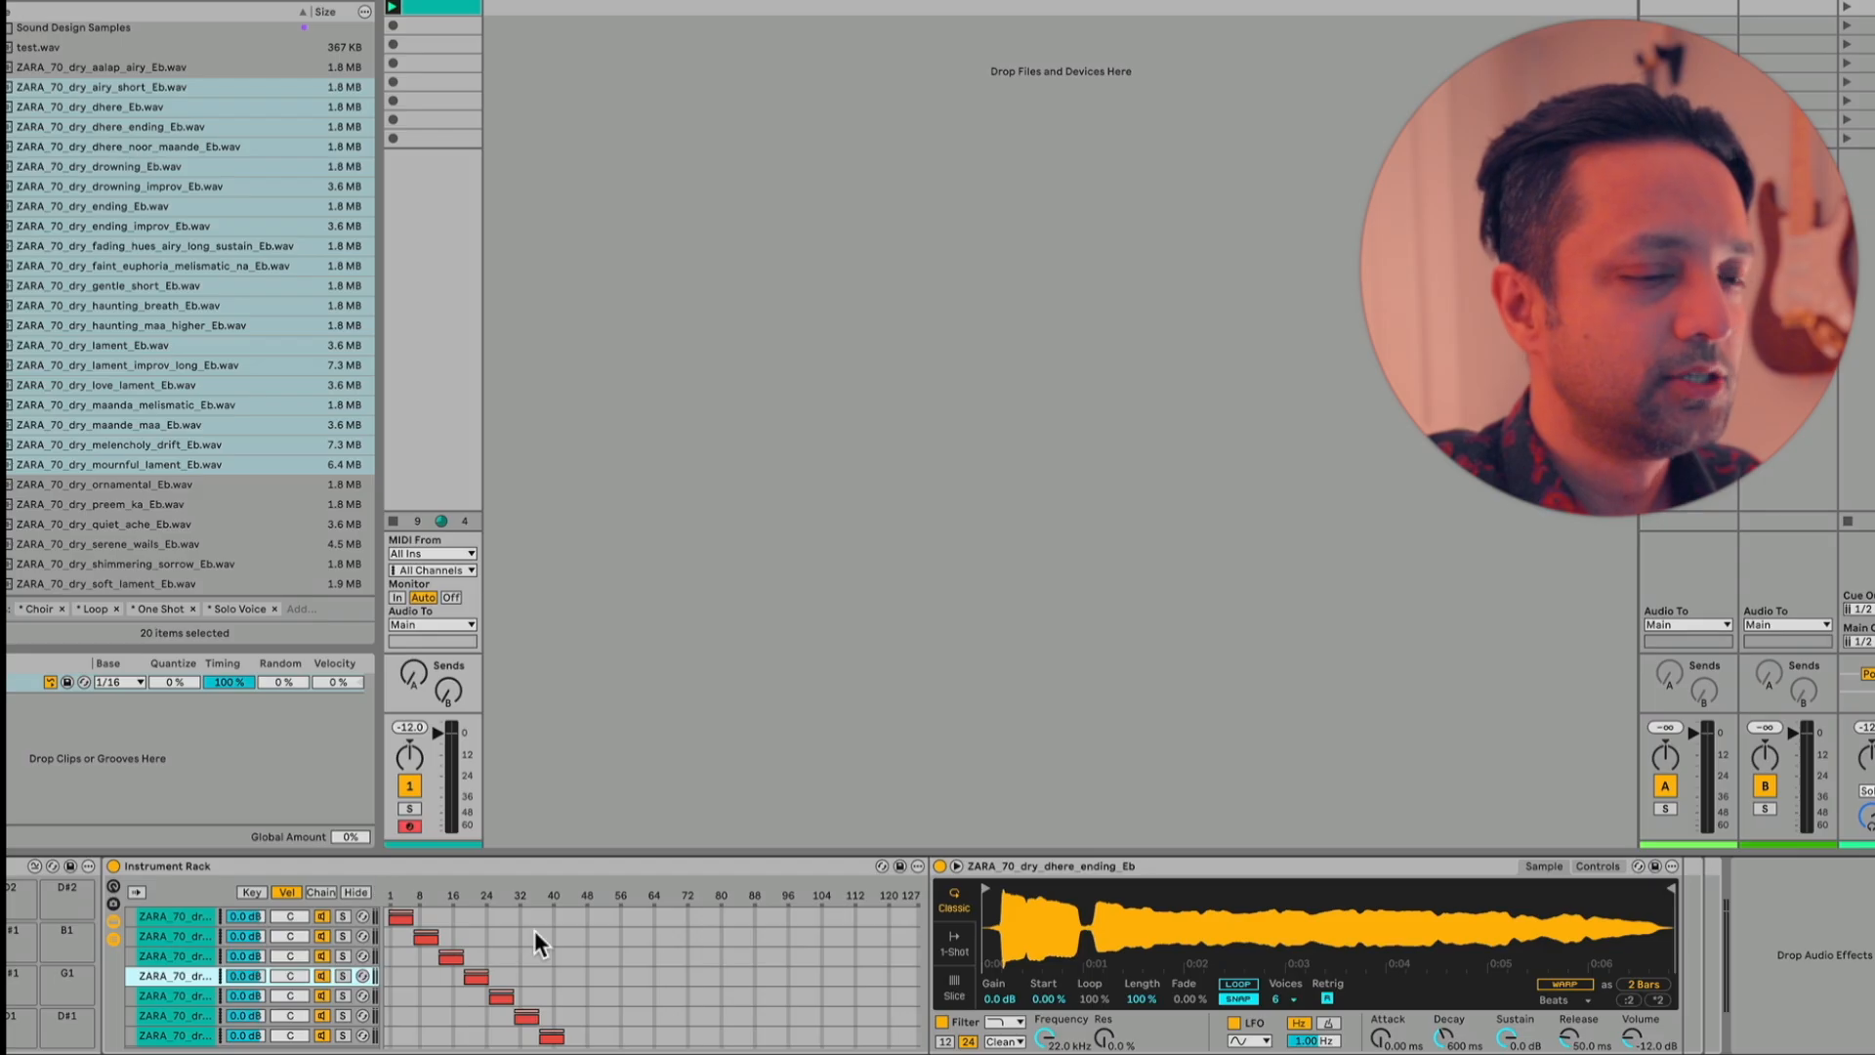
scroll(593, 945, down, 2)
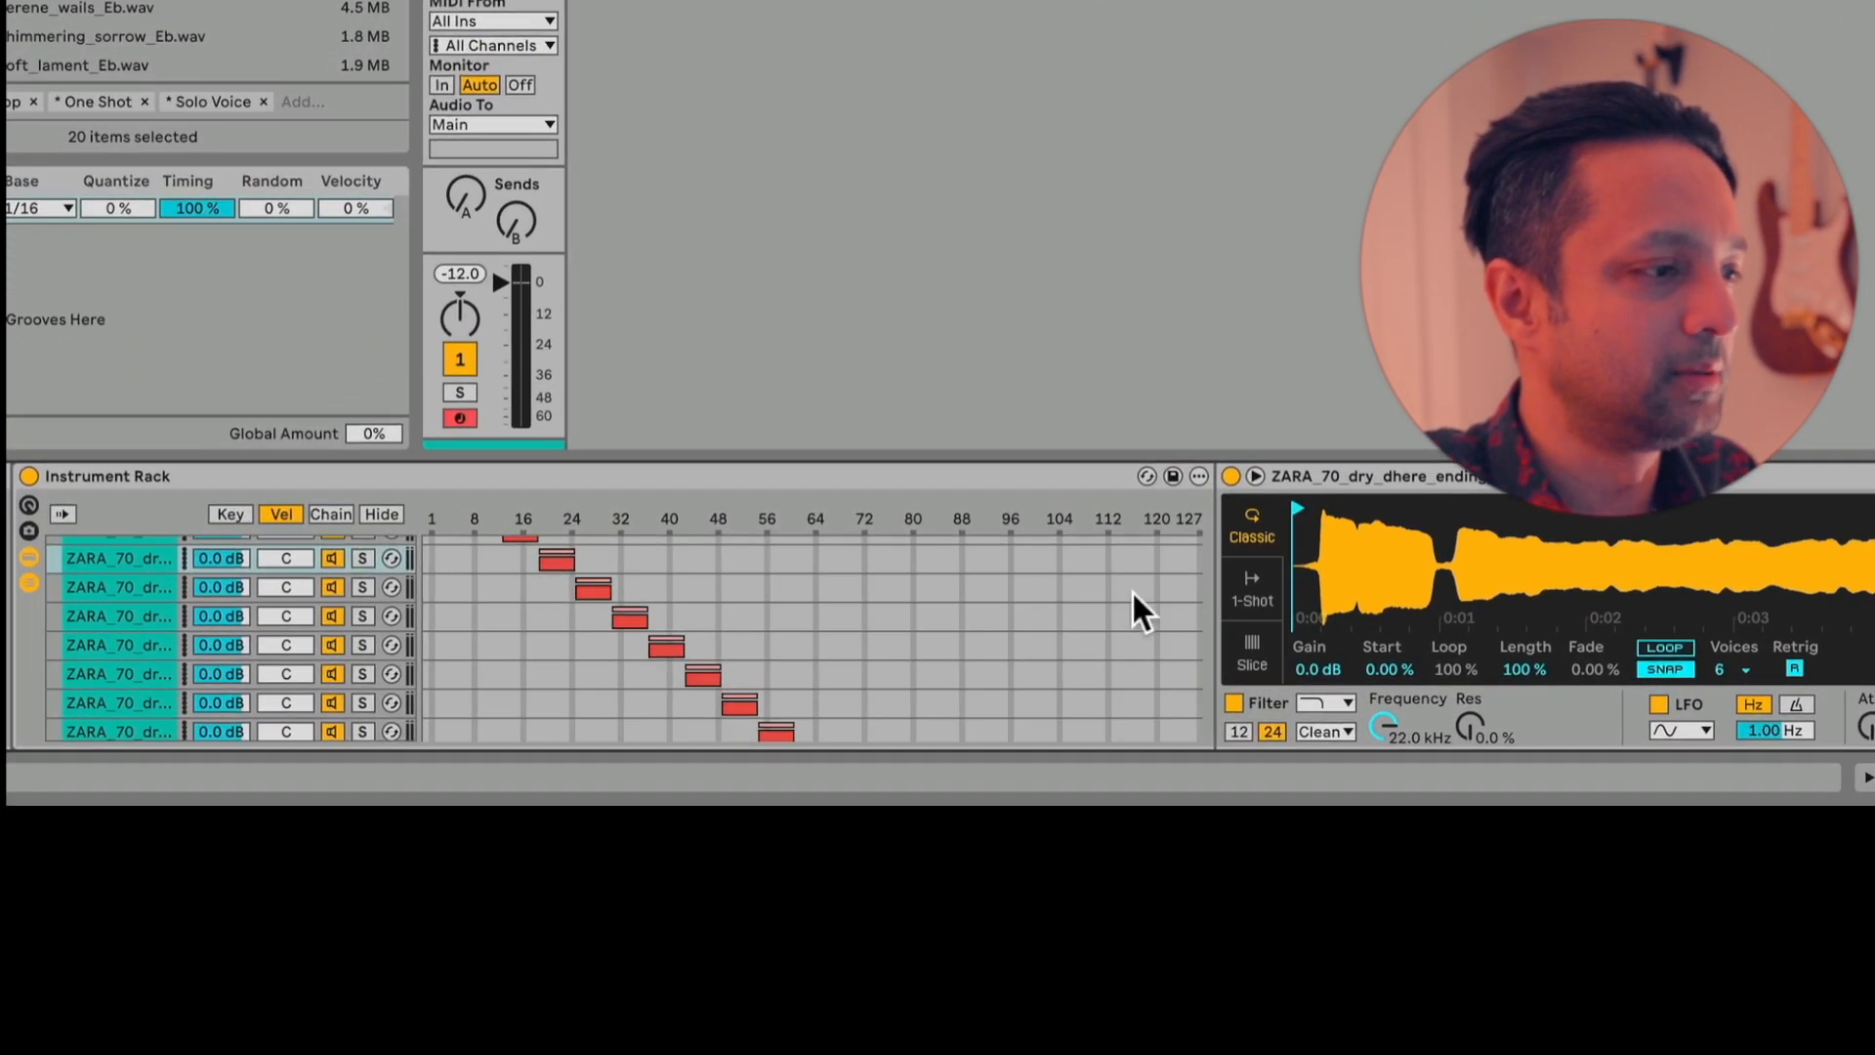
scroll(172, 572, up, 3)
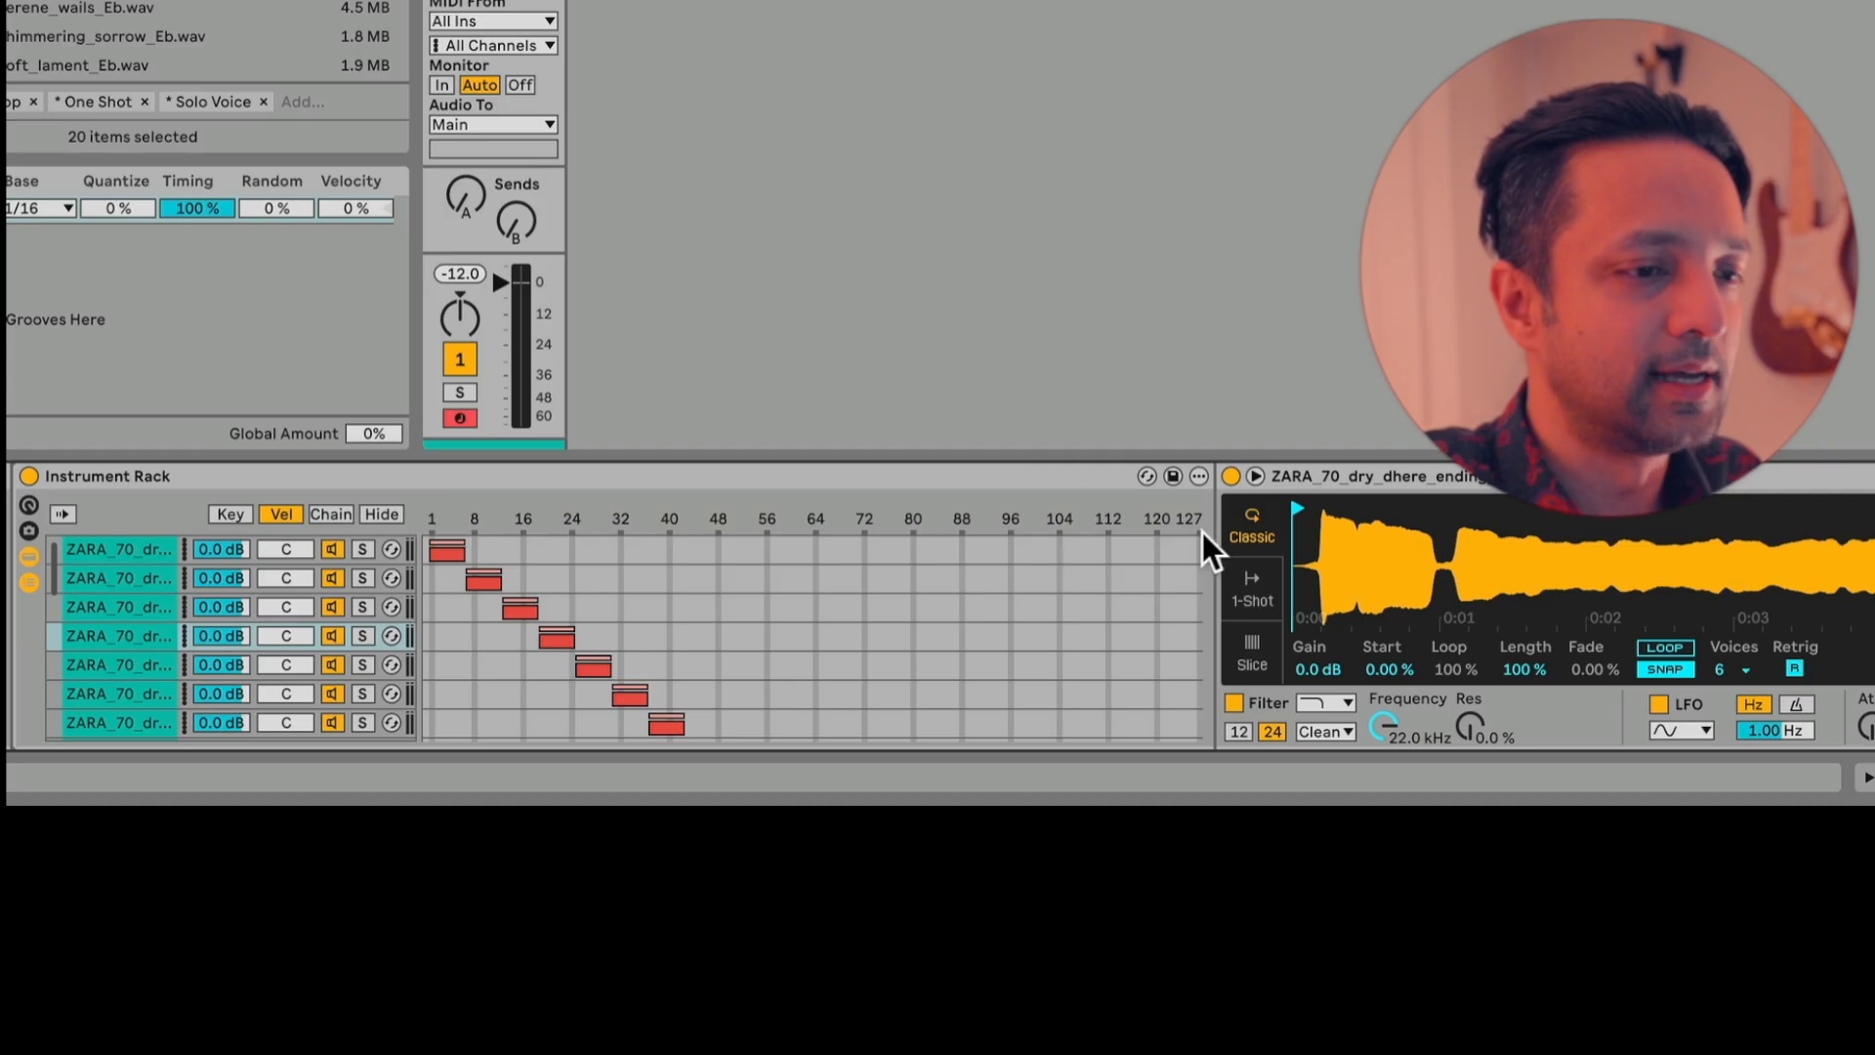
drag(1391, 669, 1390, 689)
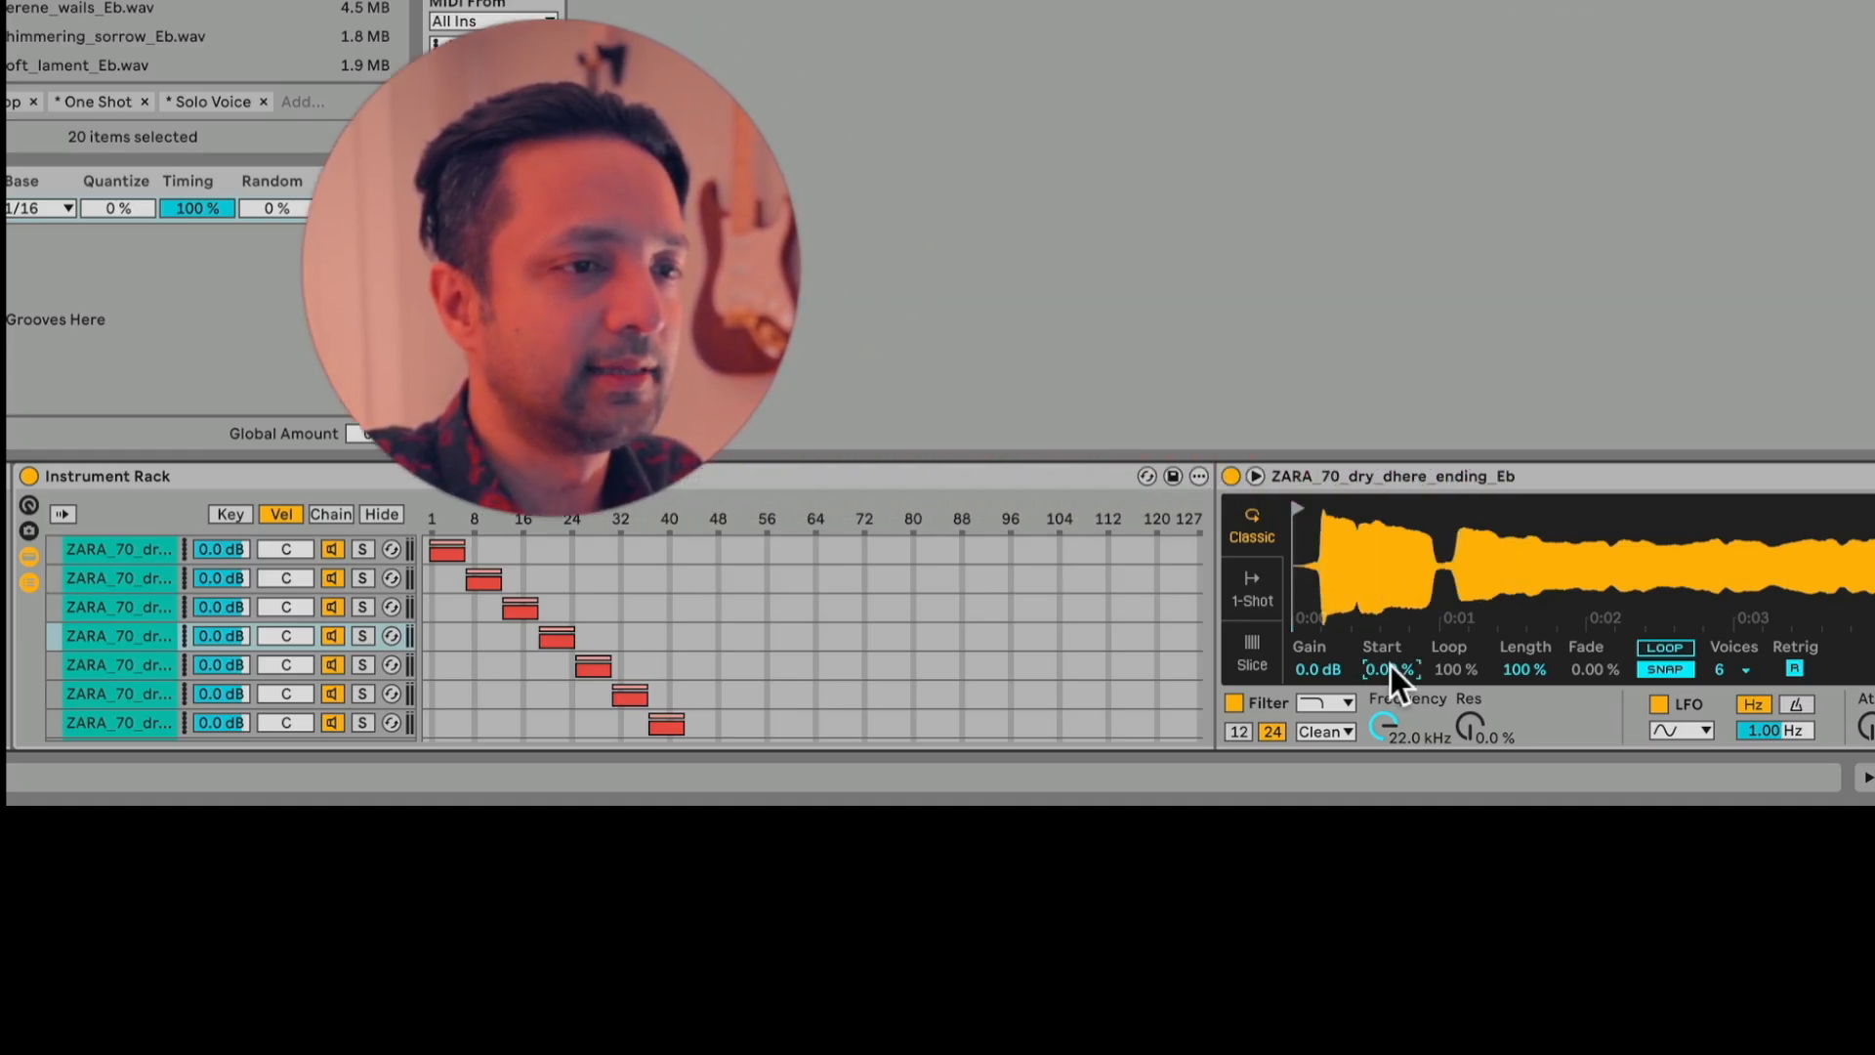
right_click(1387, 668)
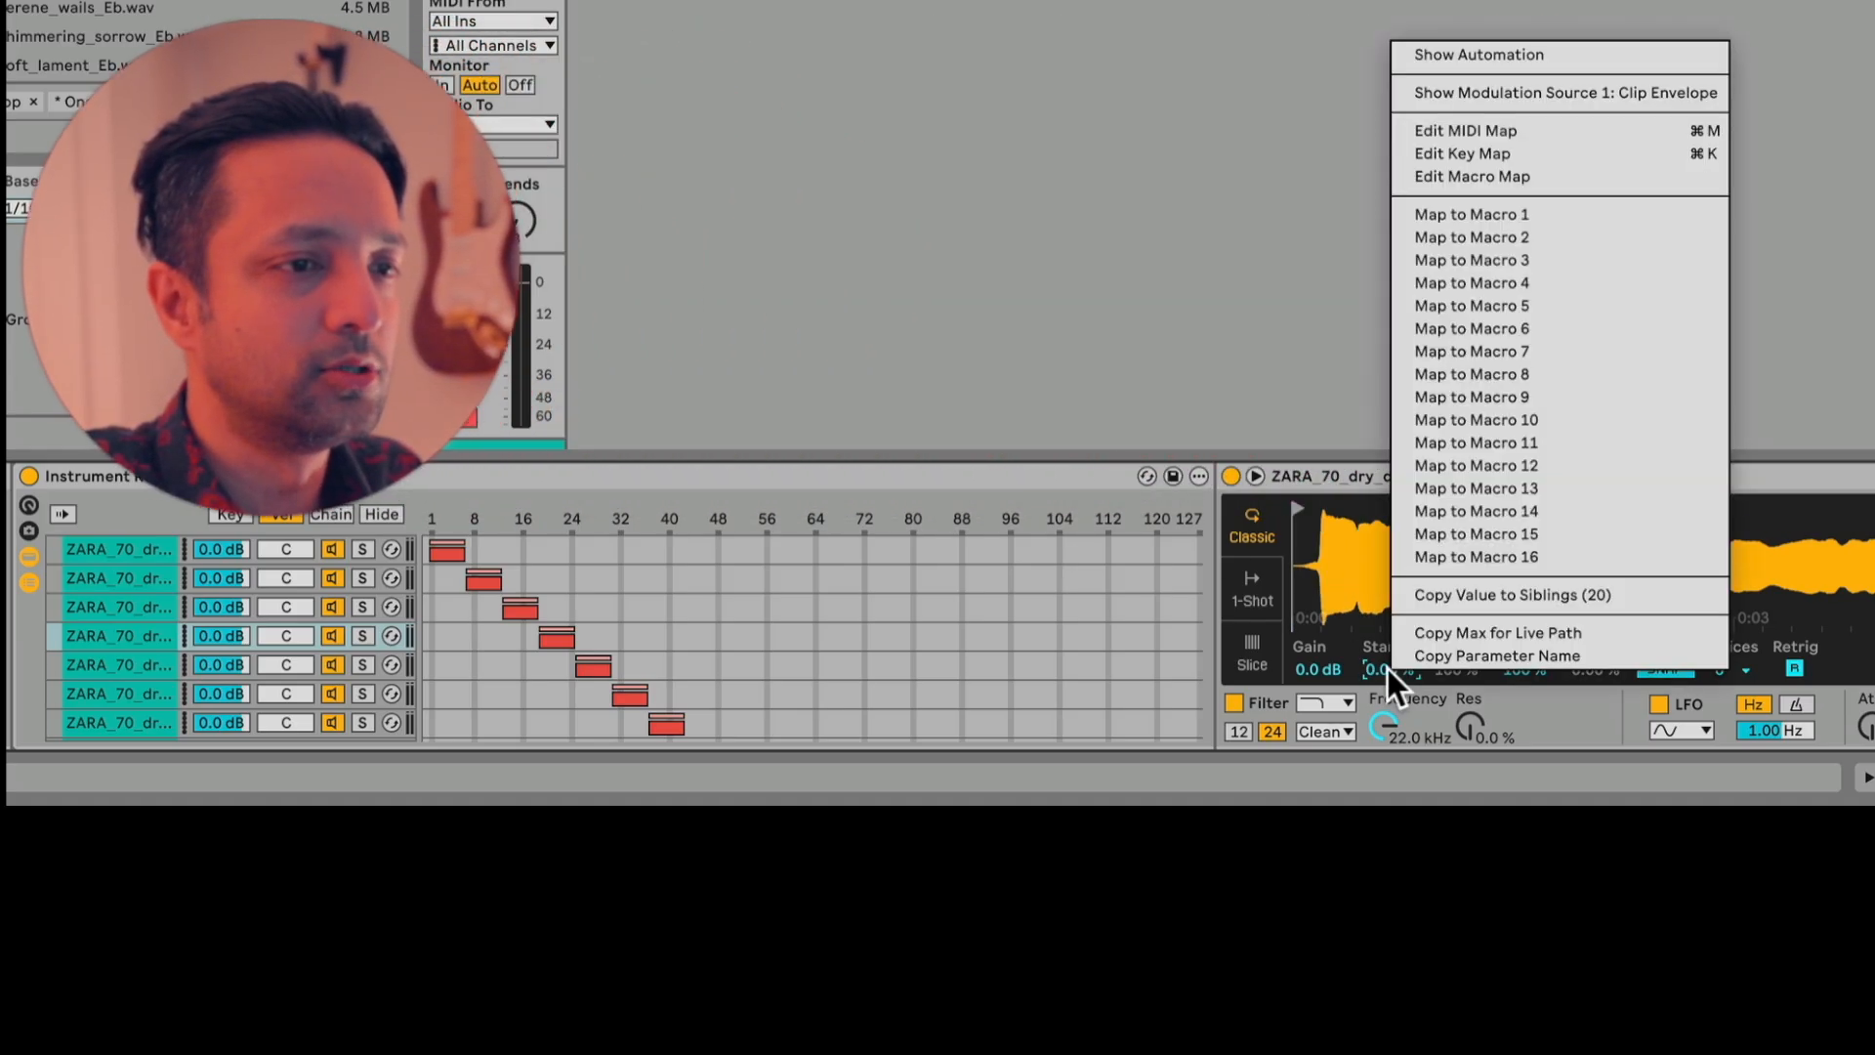
click(1469, 215)
Try out the Instrument Rack's S Start macro, and show and hide the Drum Rack's own macro controls
mouse_move(86, 574)
mouse_down()
mouse_move(85, 522)
mouse_move(86, 578)
mouse_up()
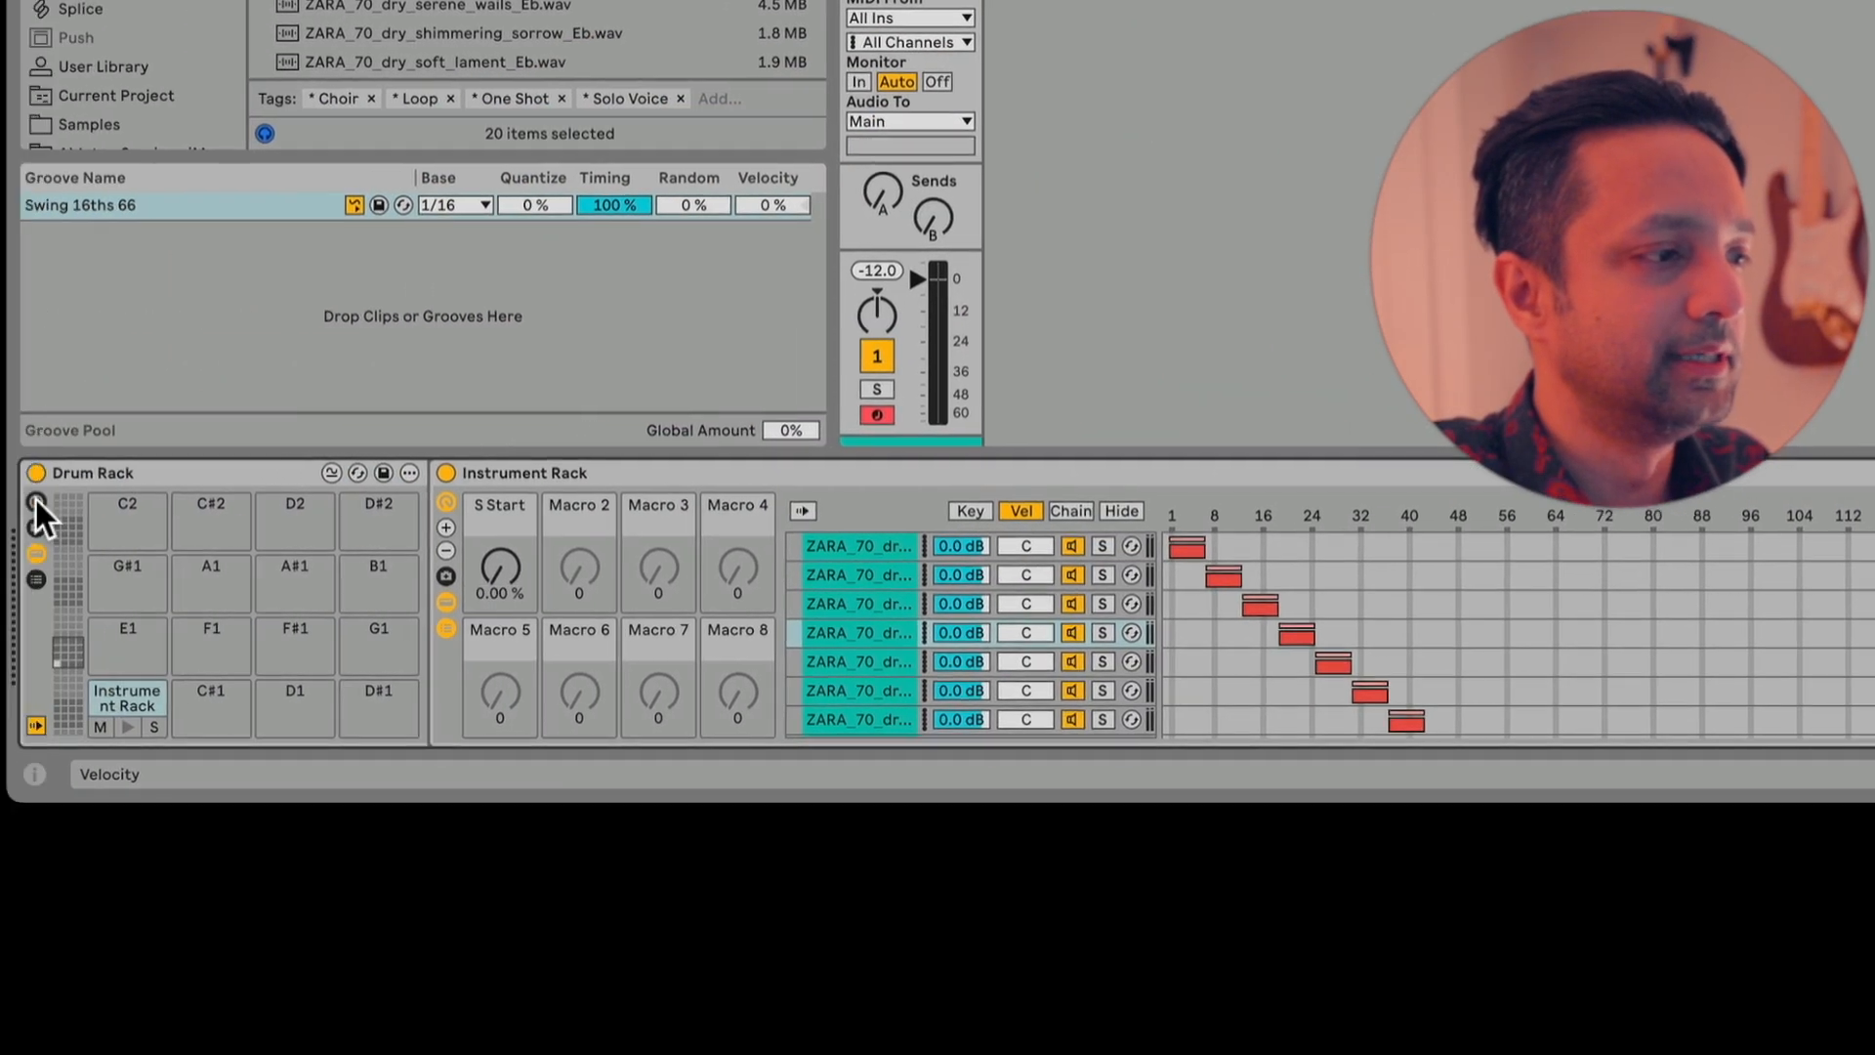
click(34, 501)
click(34, 501)
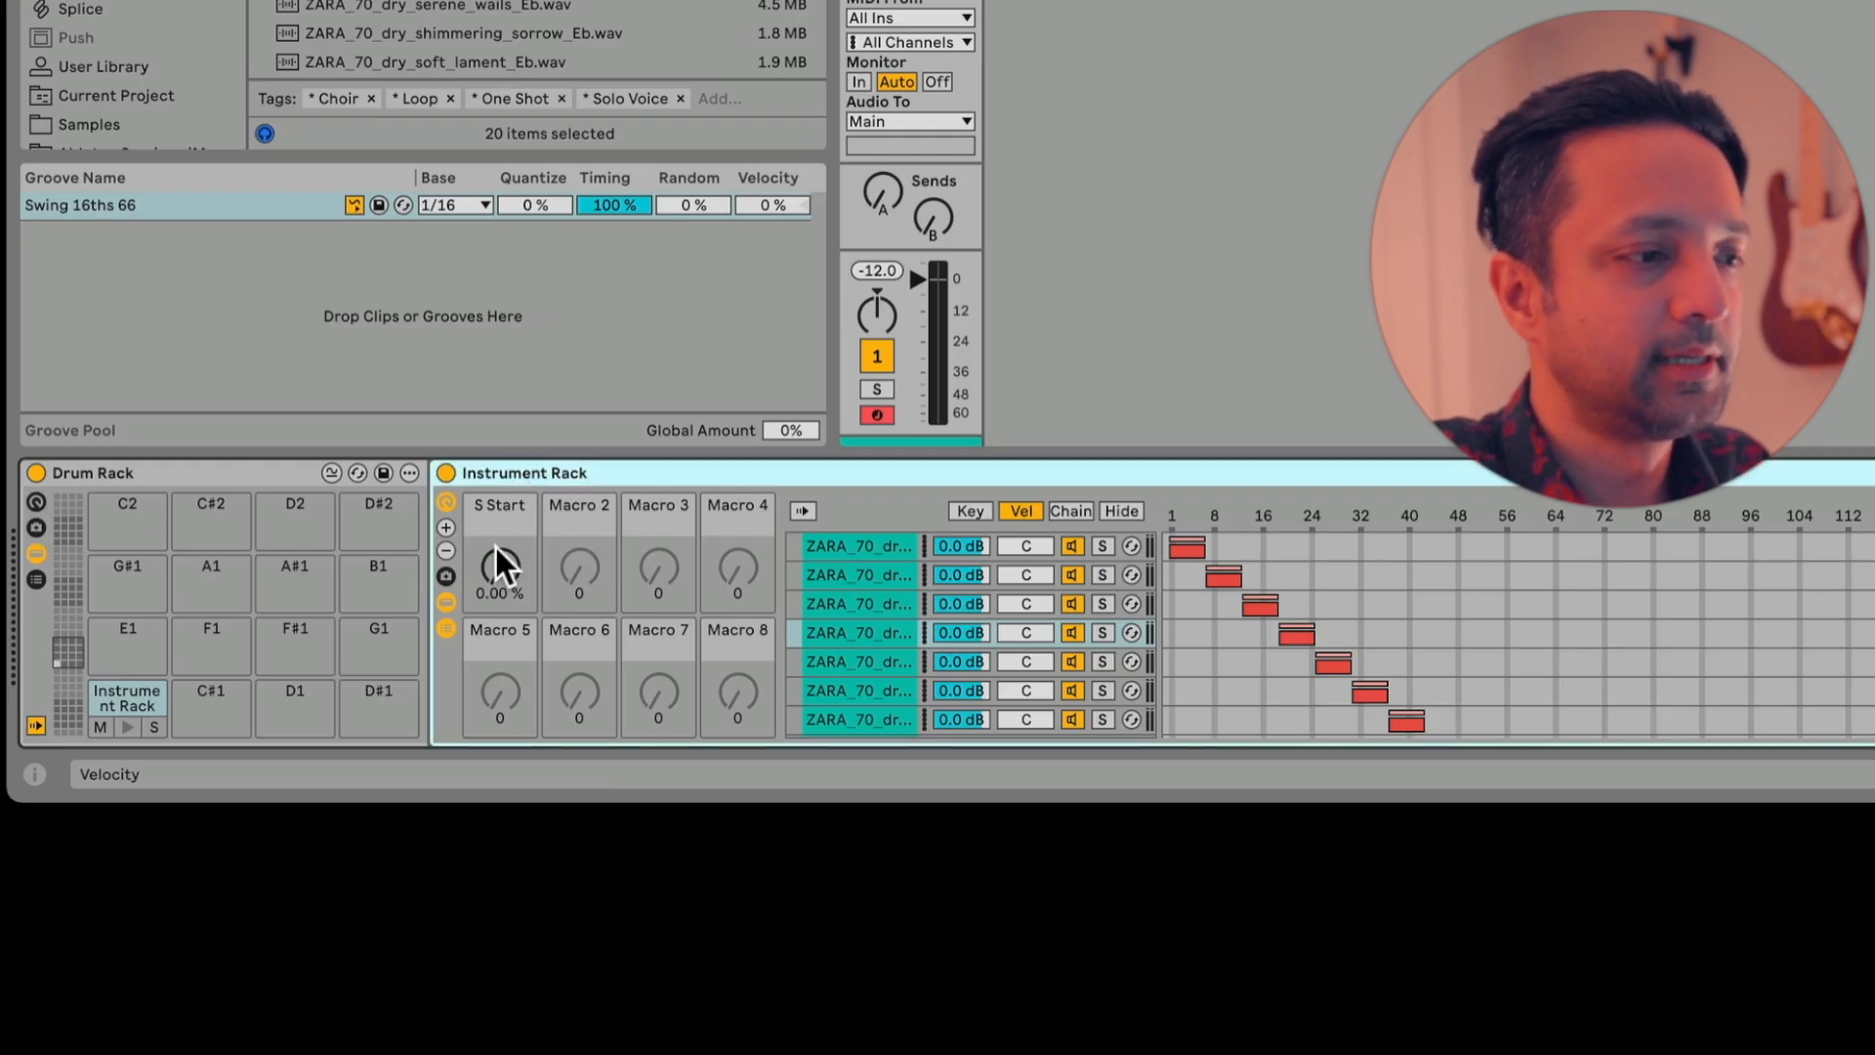
click(497, 551)
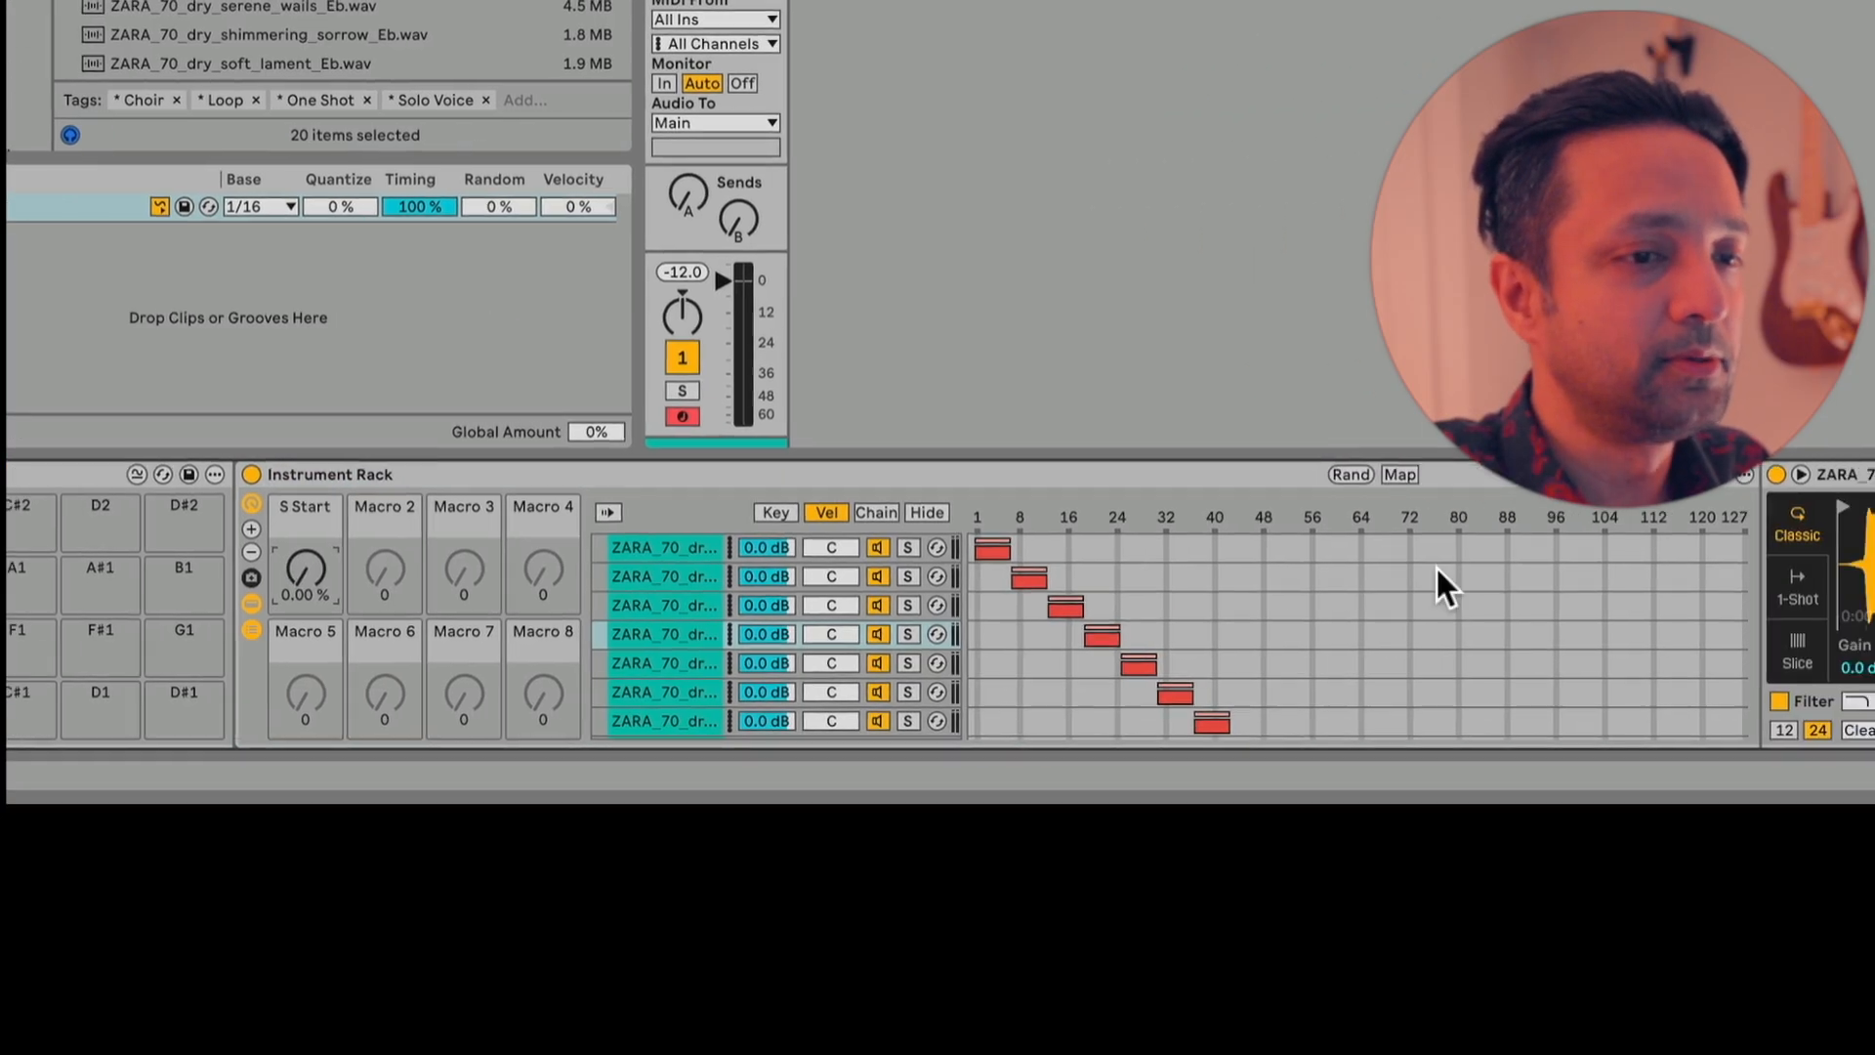
Compare the Start parameter in a neighbouring chain, and extend the S Start macro mapping to all sibling samplers
click(459, 606)
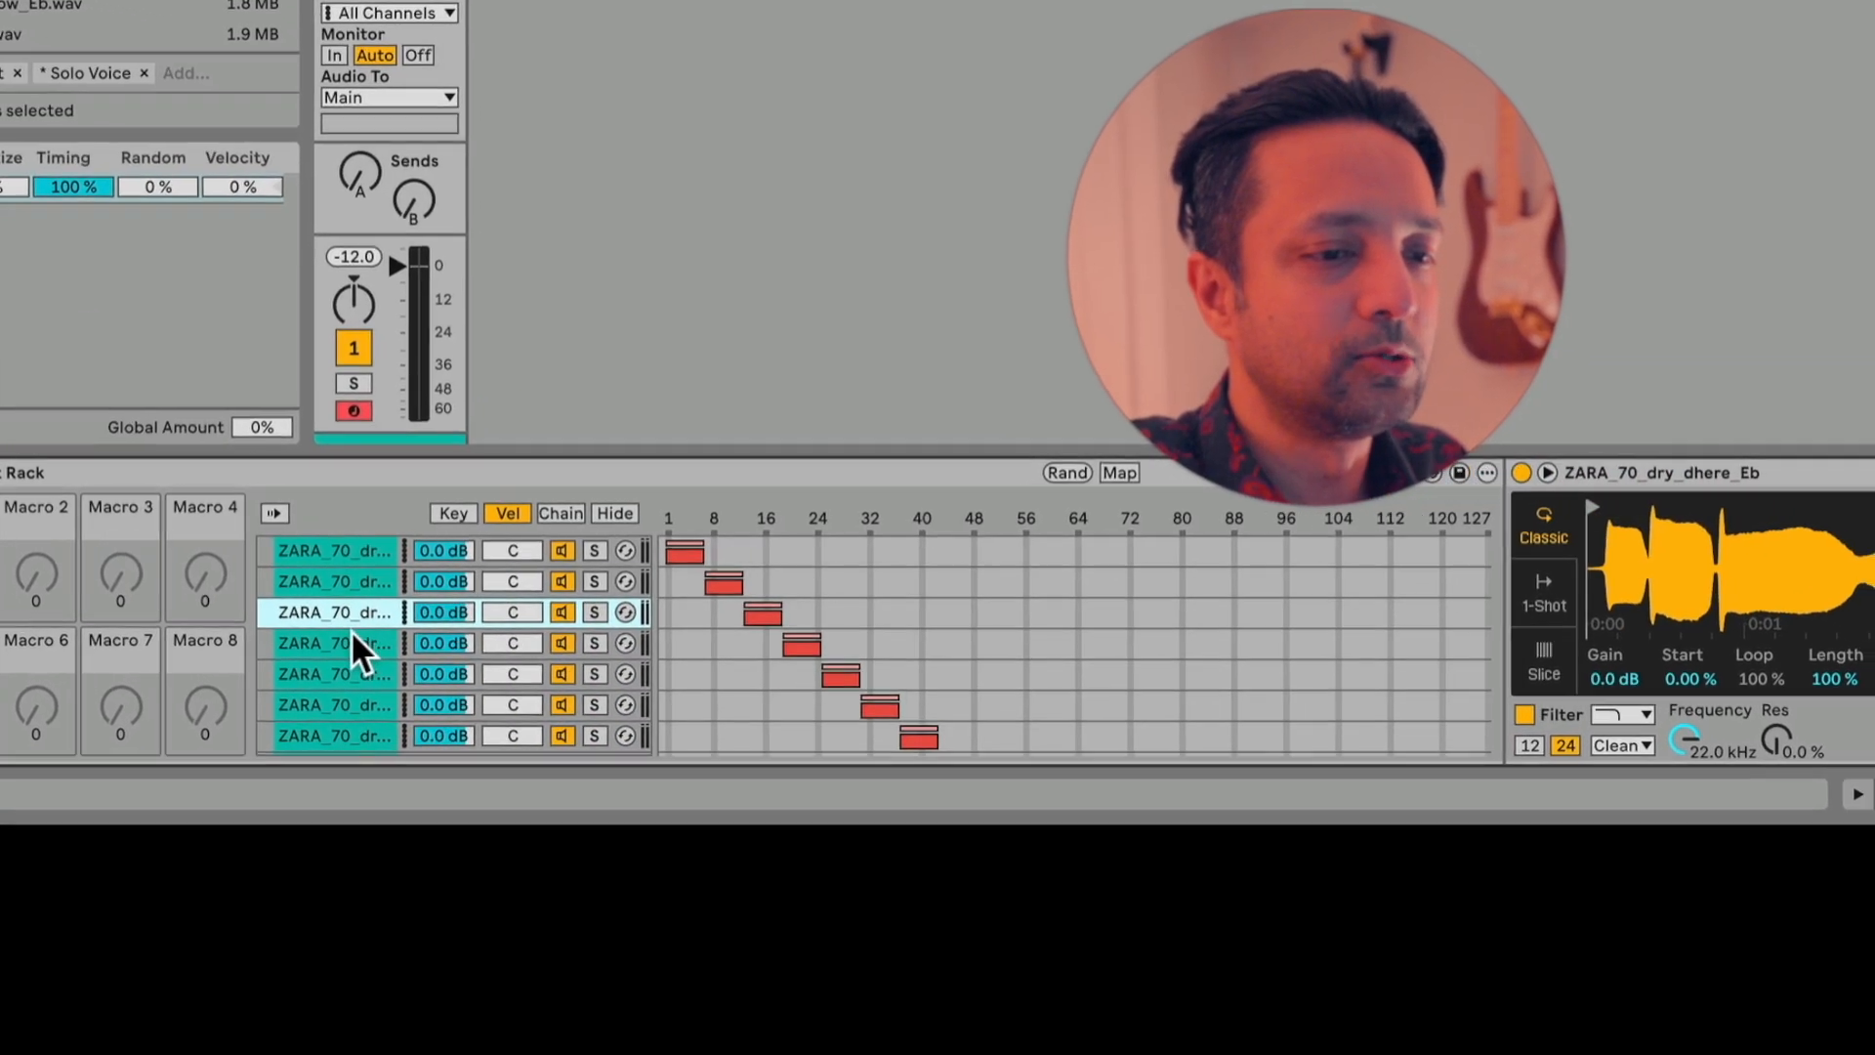
click(349, 635)
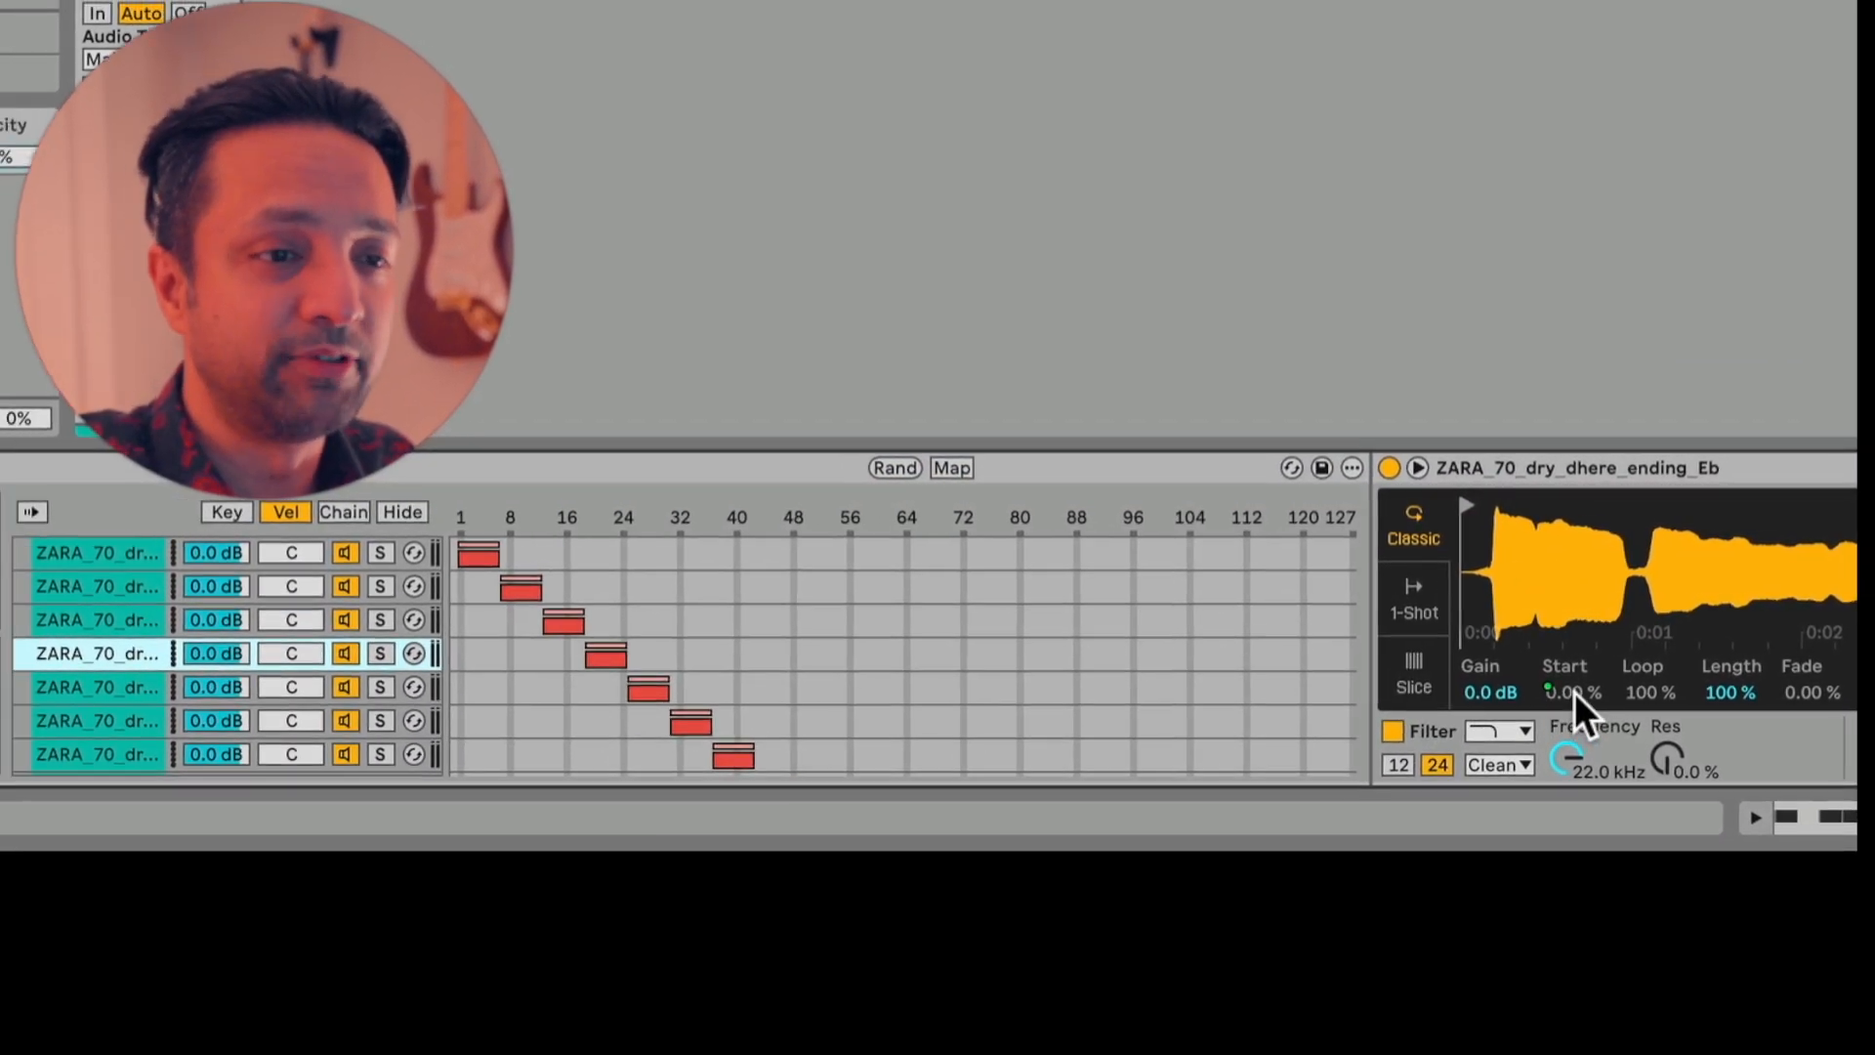
right_click(1574, 694)
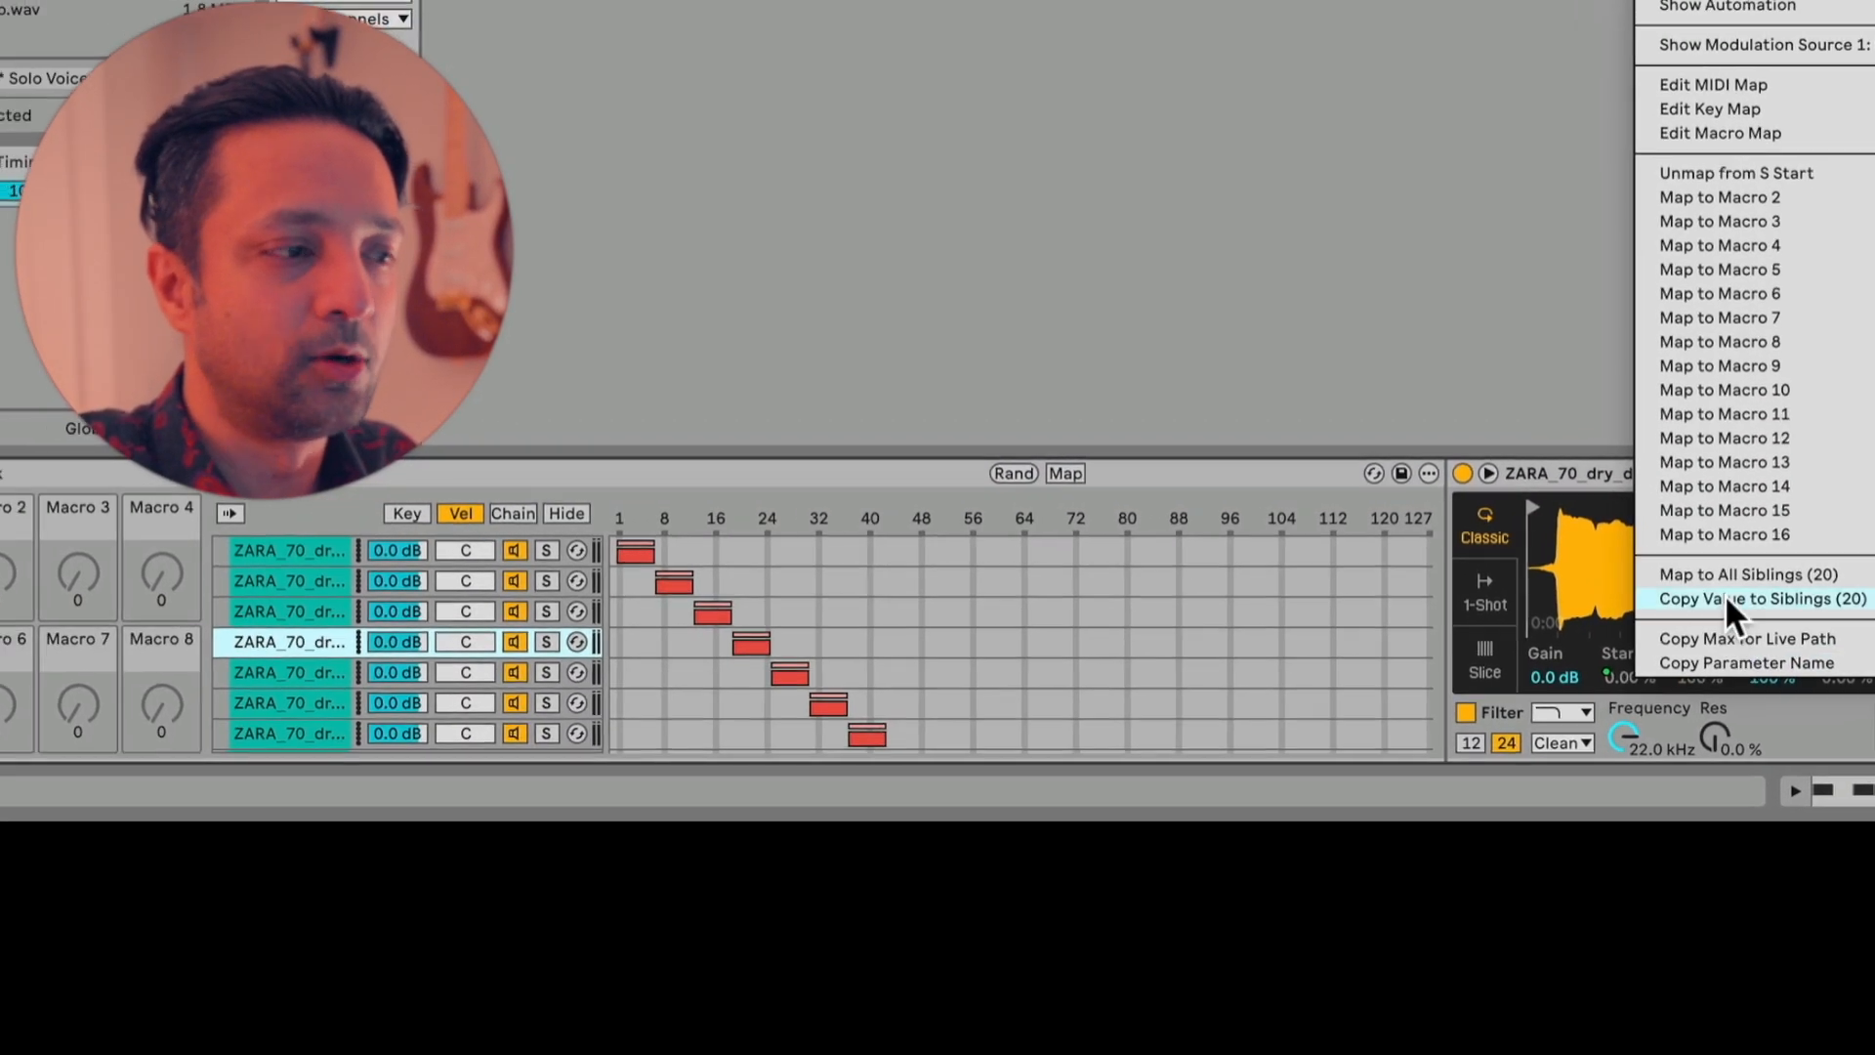
click(1725, 597)
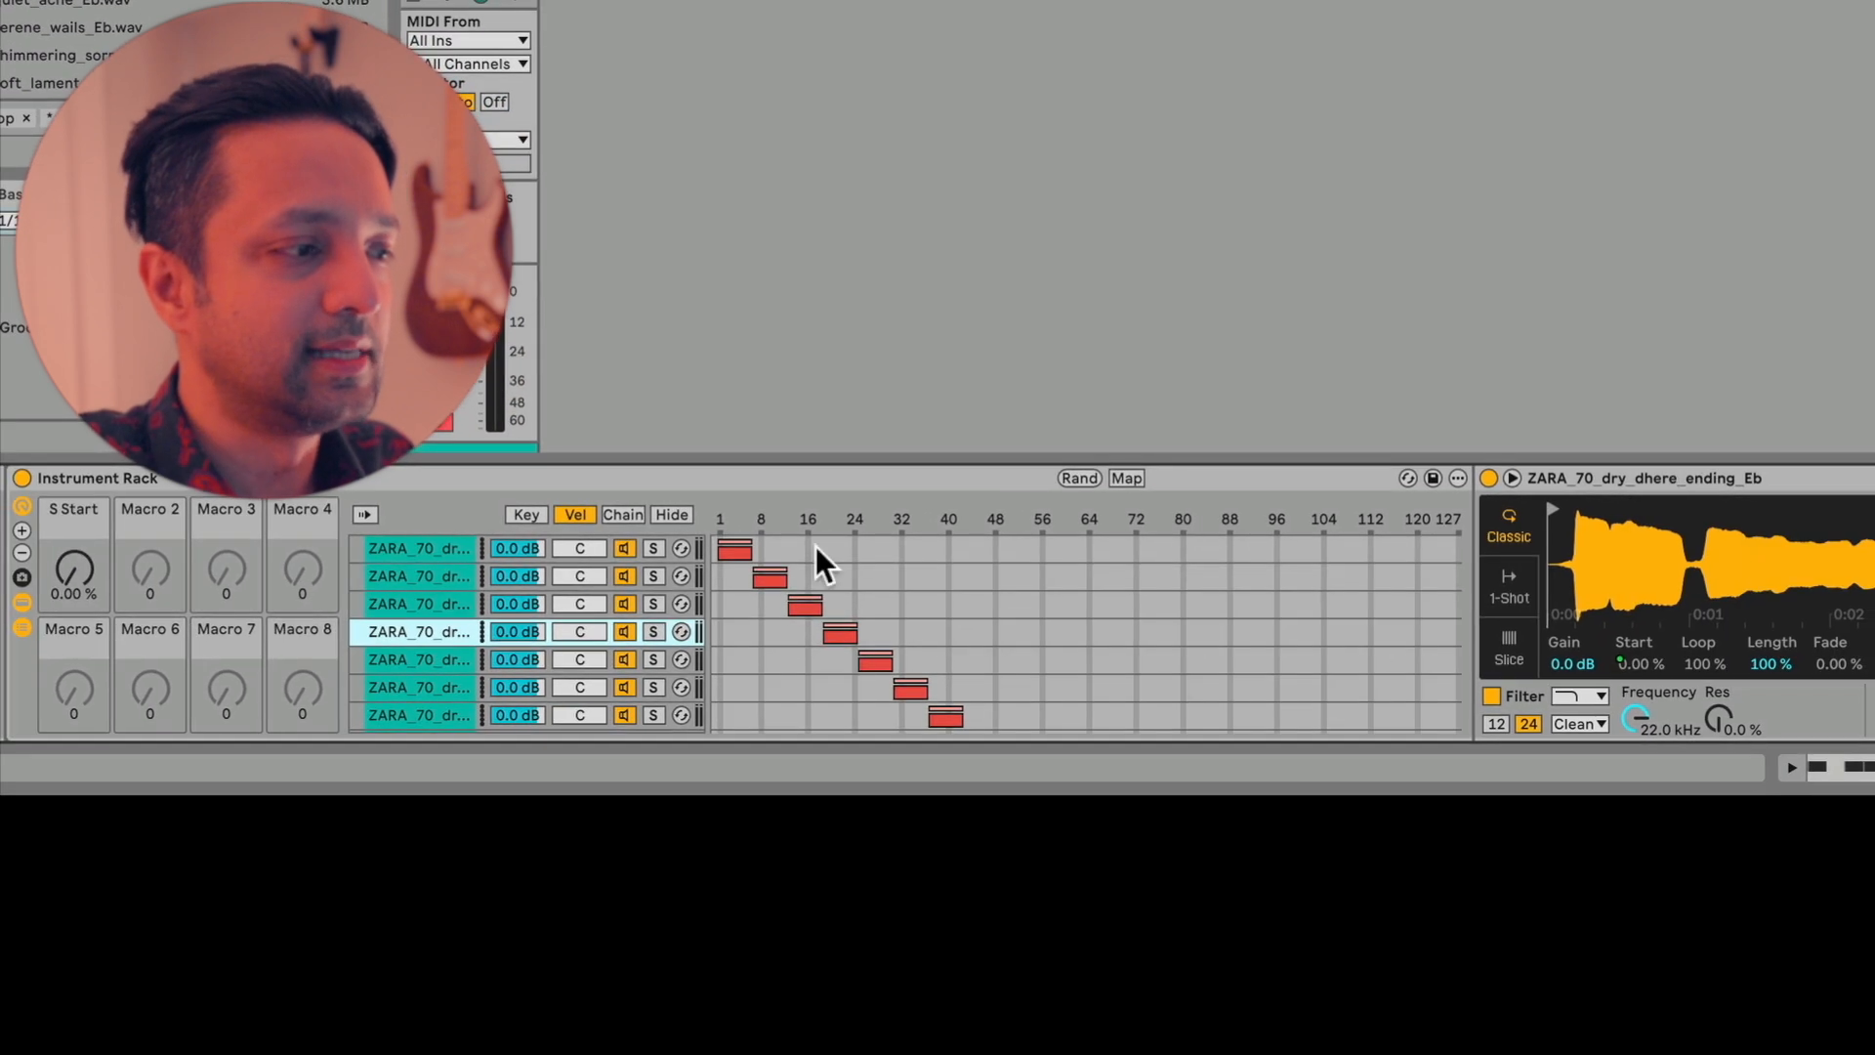
Sweep the S Start macro through different sample start positions while the clip plays, leaving it at about 13.4%
mouse_move(88, 575)
mouse_down()
mouse_move(88, 526)
mouse_move(88, 561)
mouse_move(88, 545)
mouse_up()
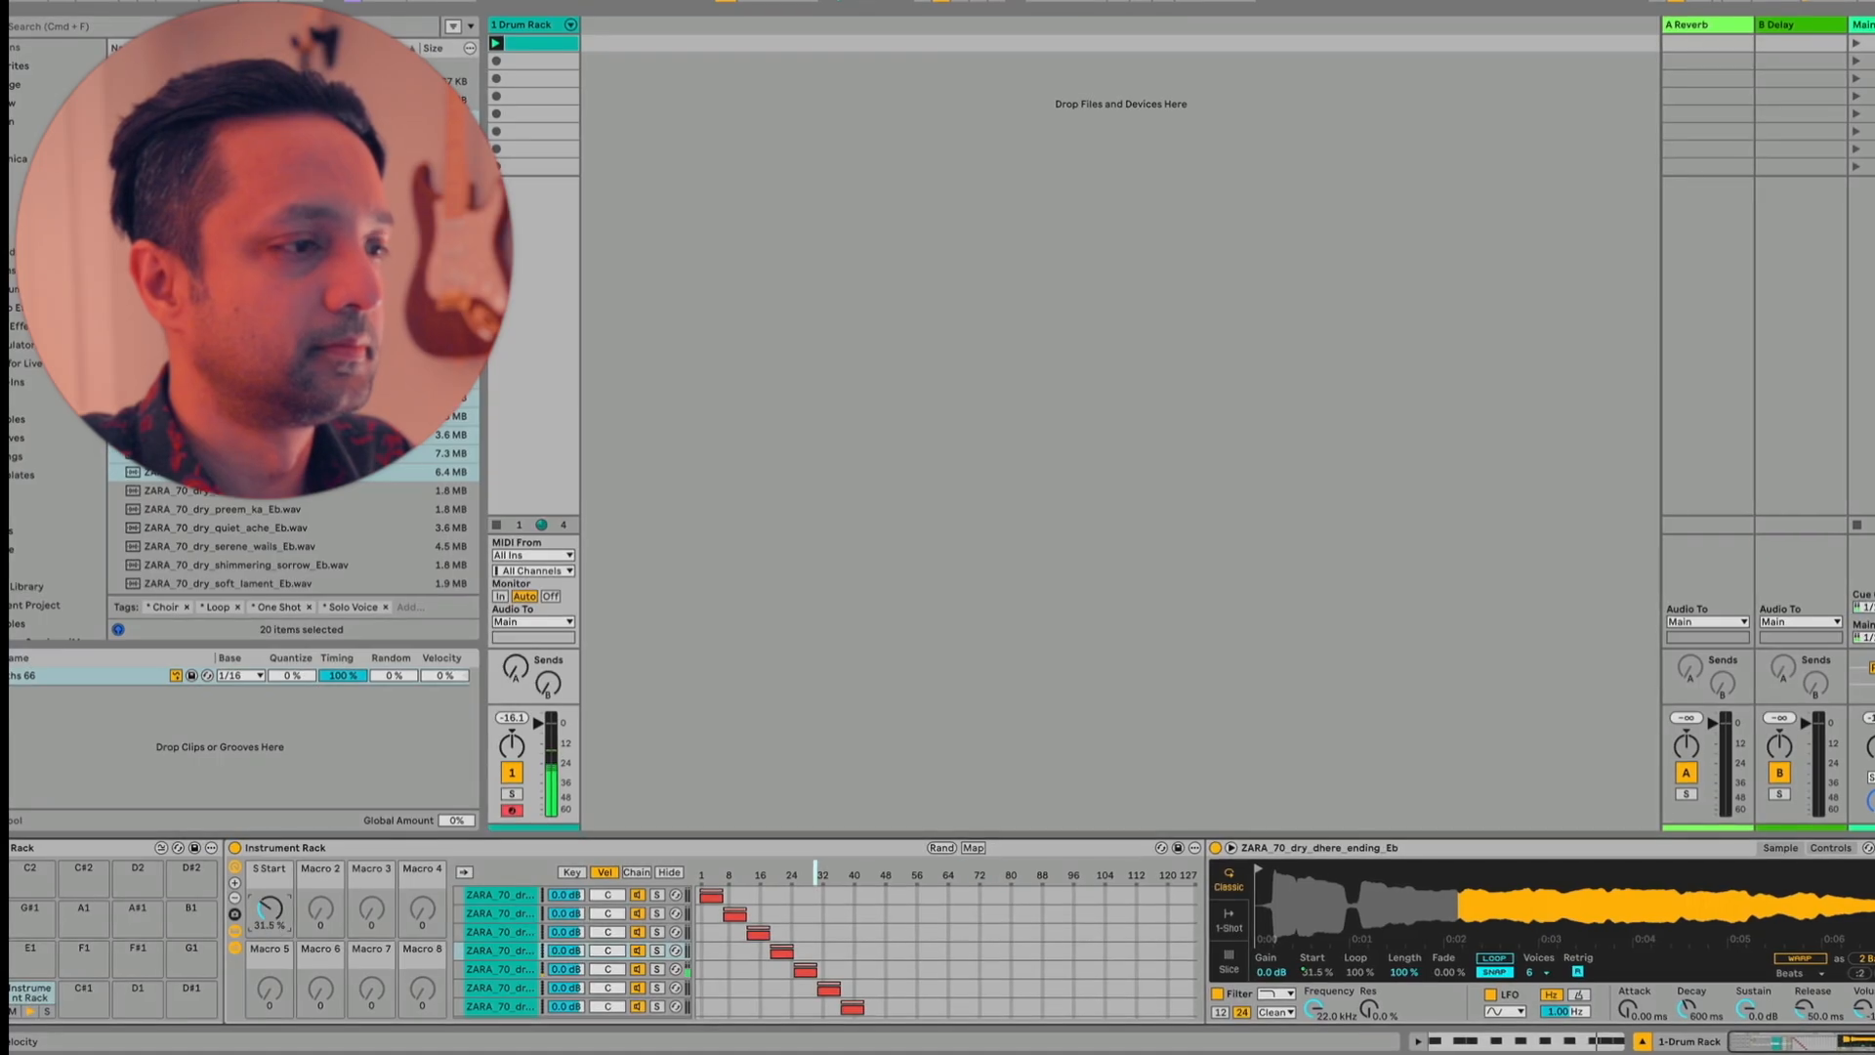
drag(271, 913, 271, 894)
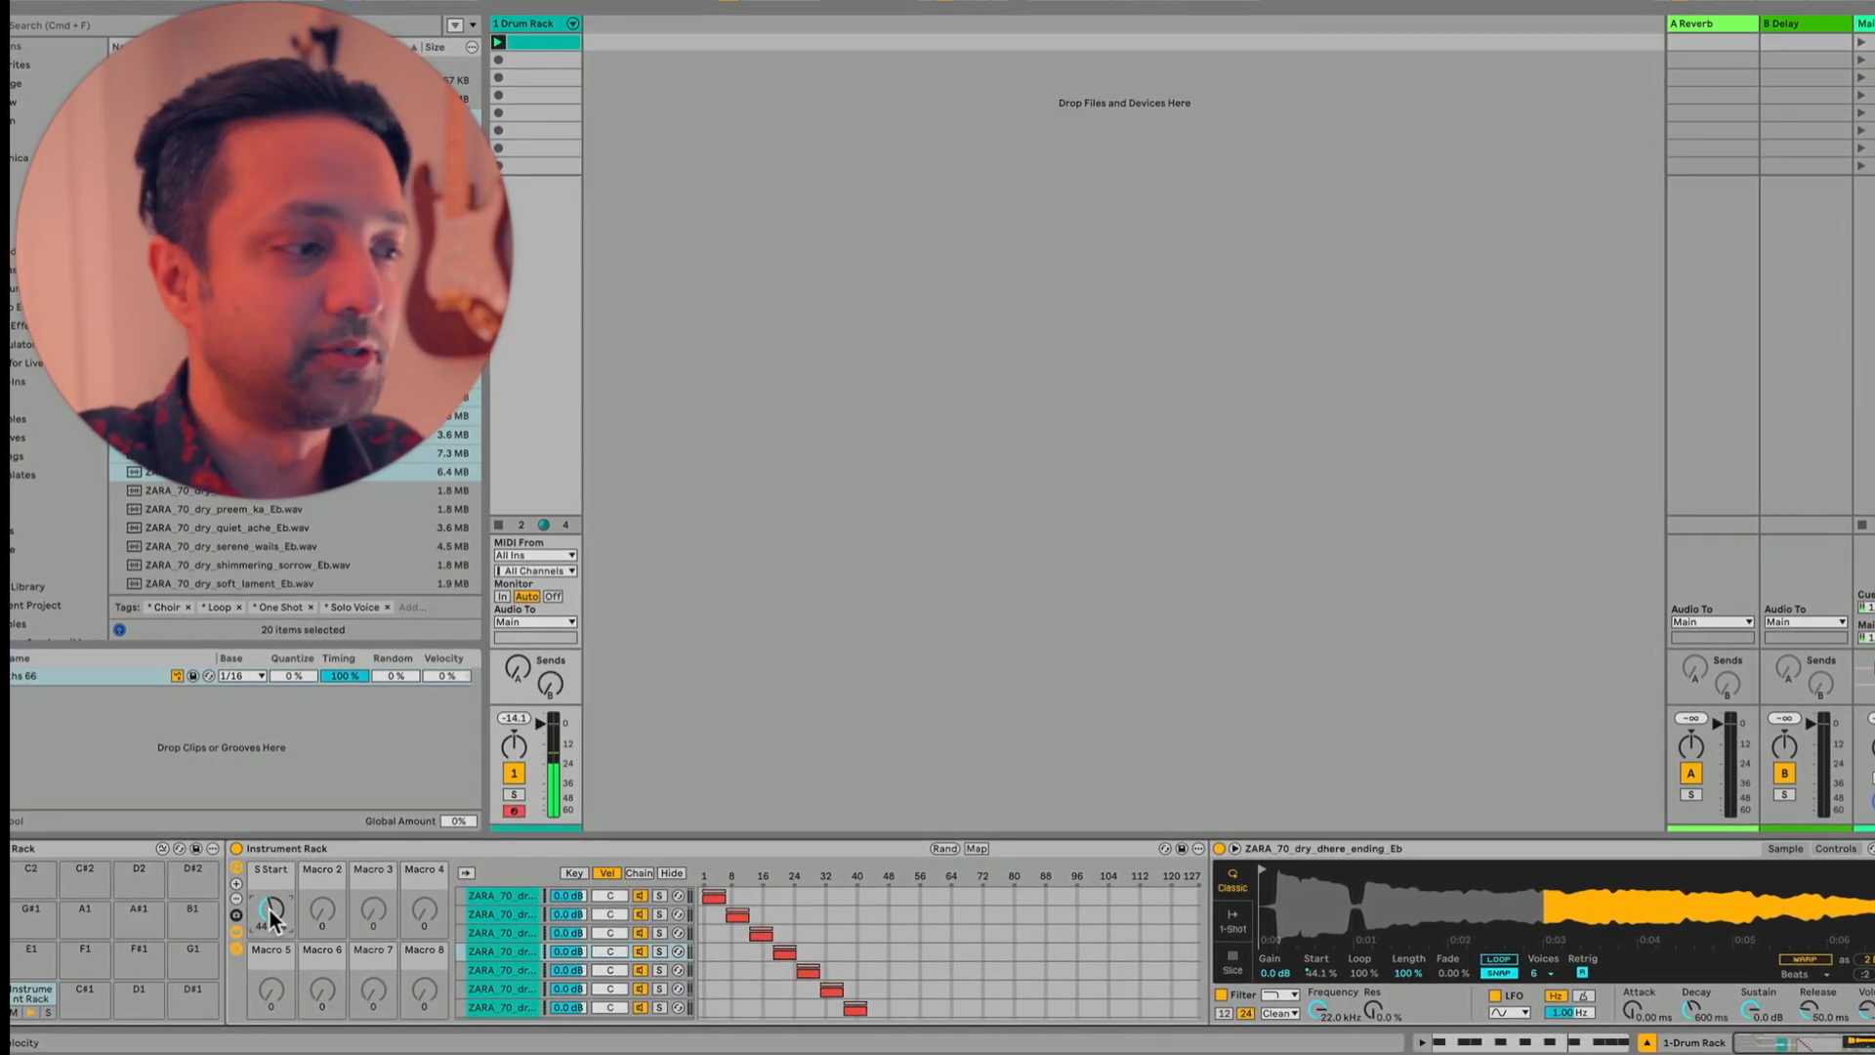
drag(274, 918, 274, 914)
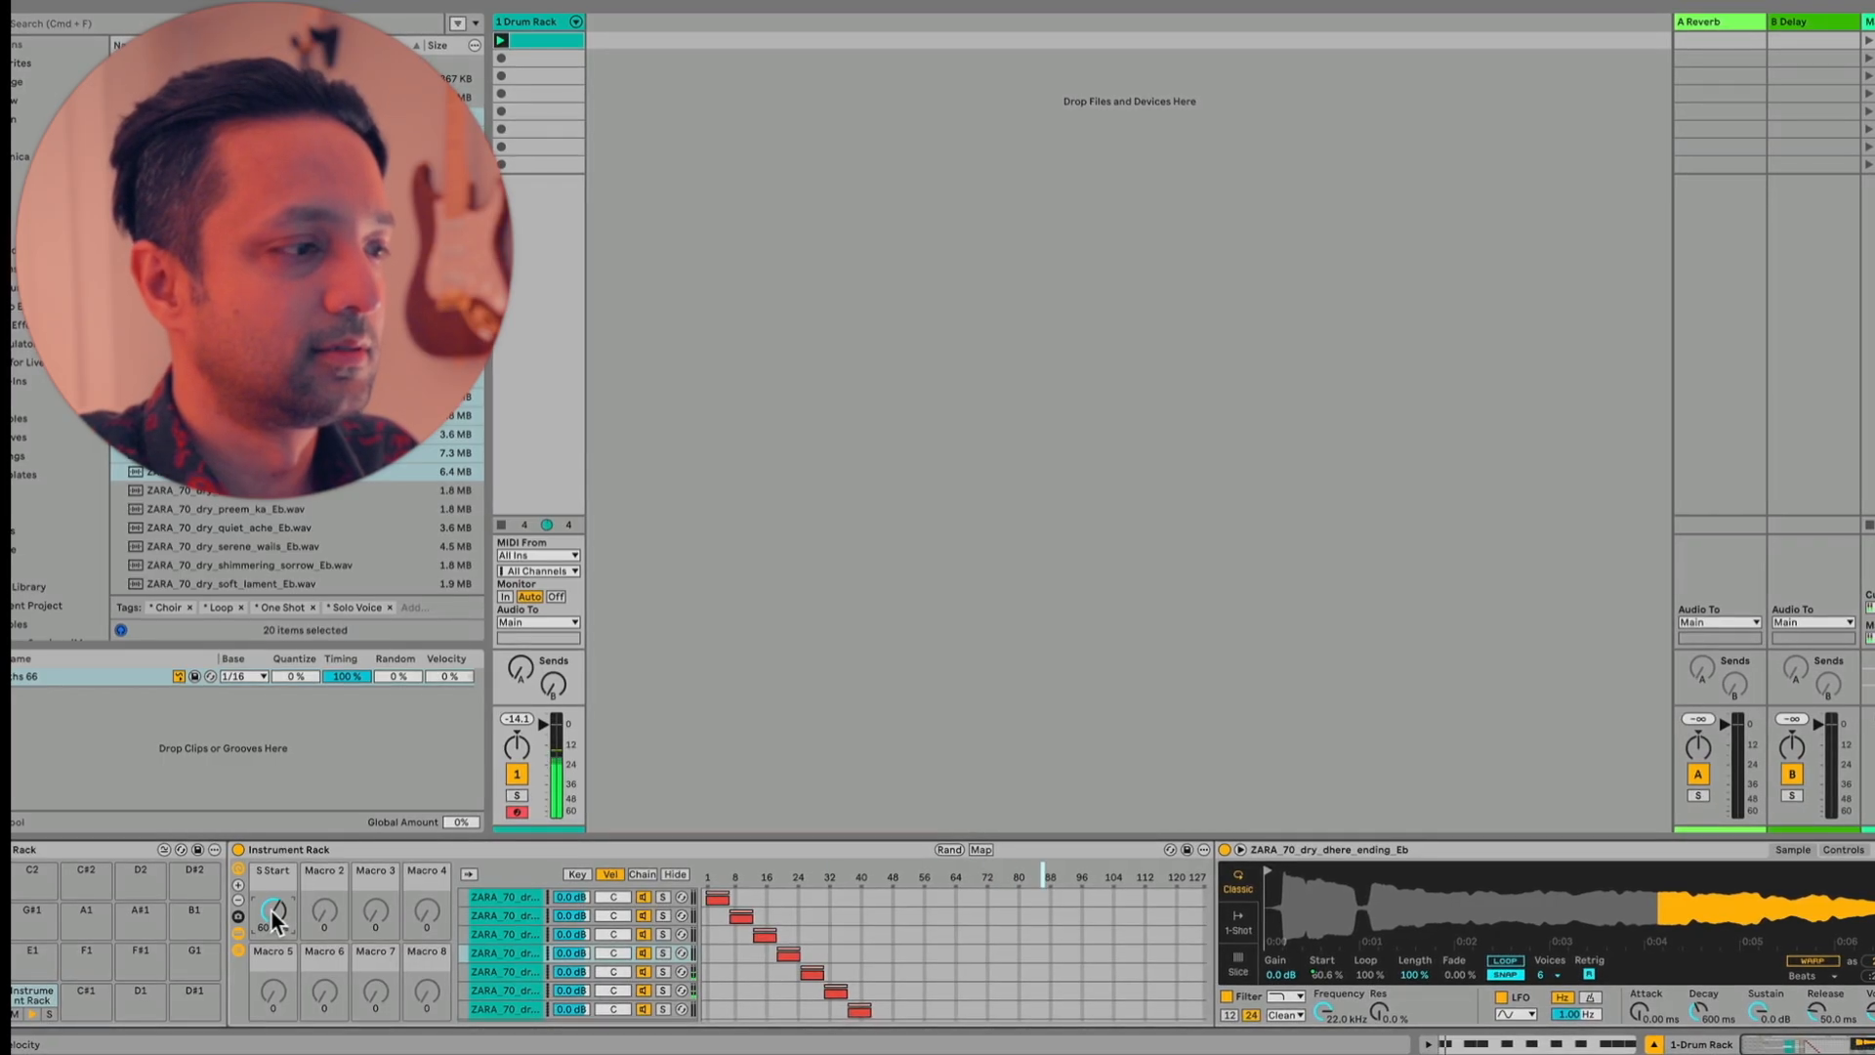
drag(274, 912, 274, 900)
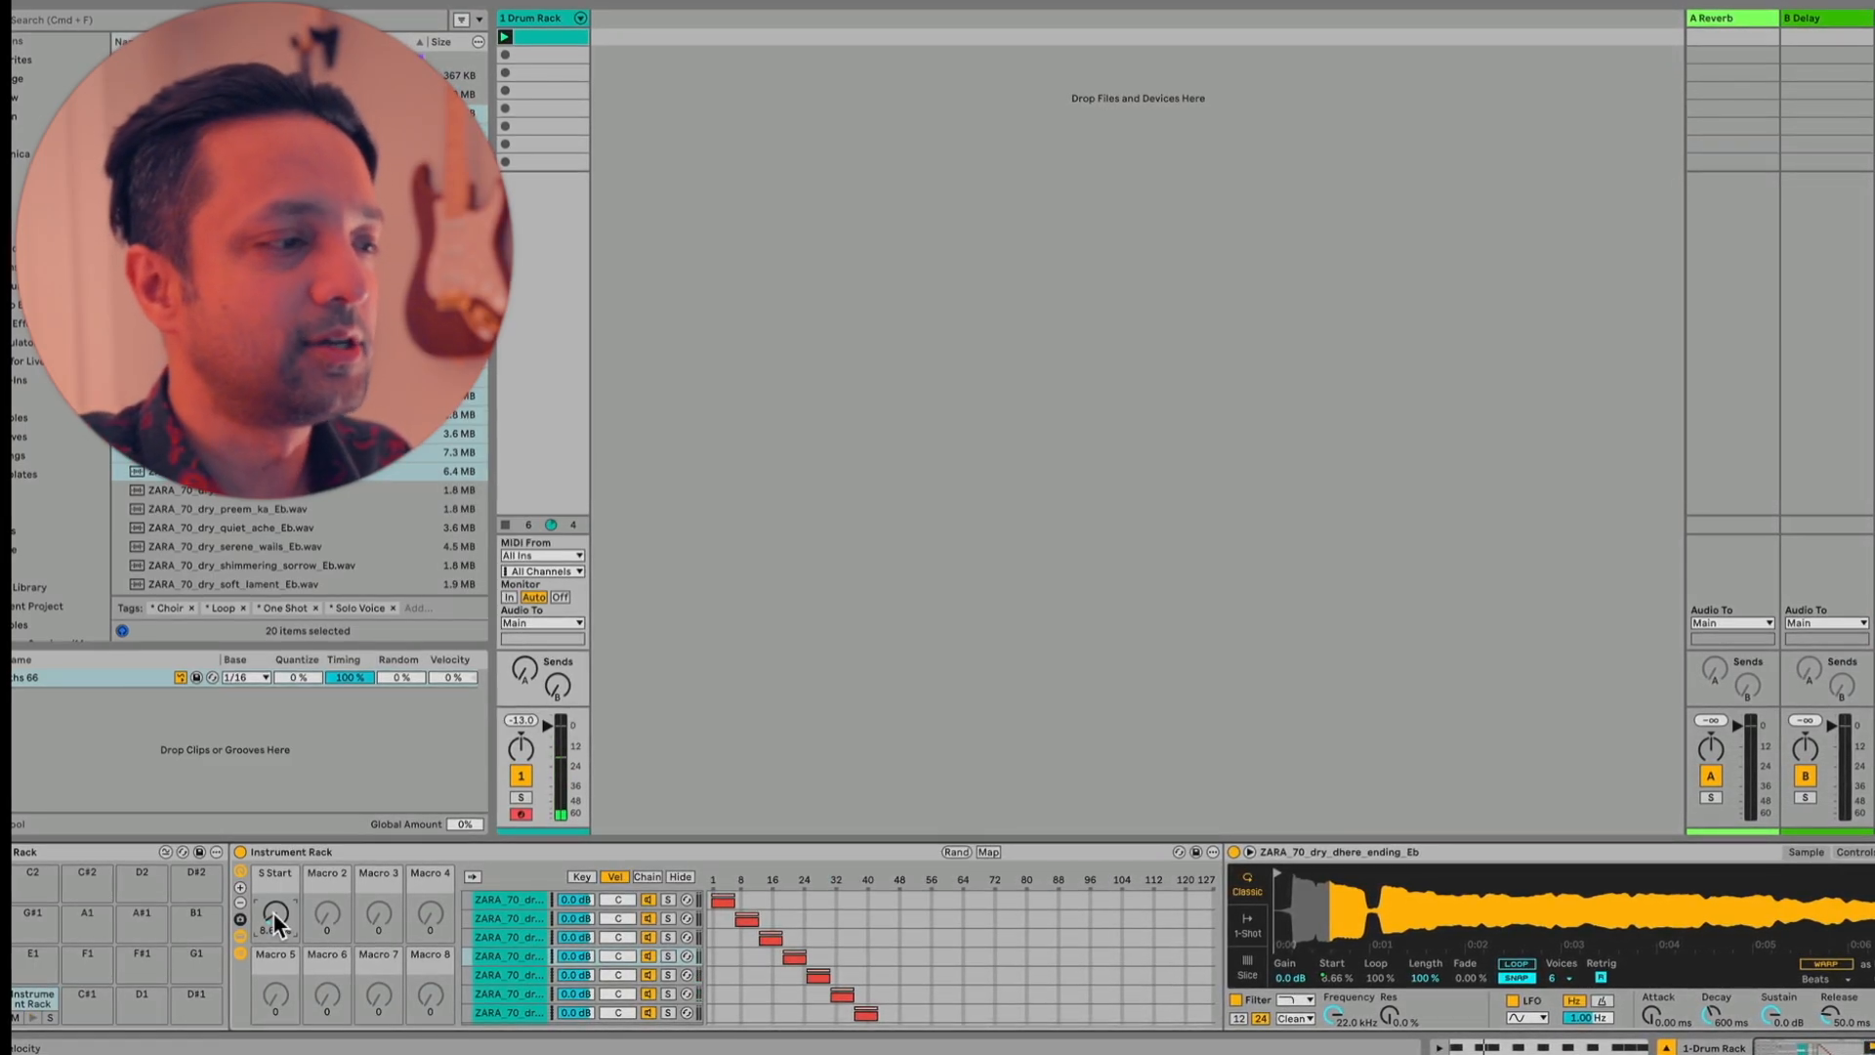
mouse_move(273, 914)
mouse_down()
mouse_move(273, 827)
mouse_move(291, 917)
mouse_up()
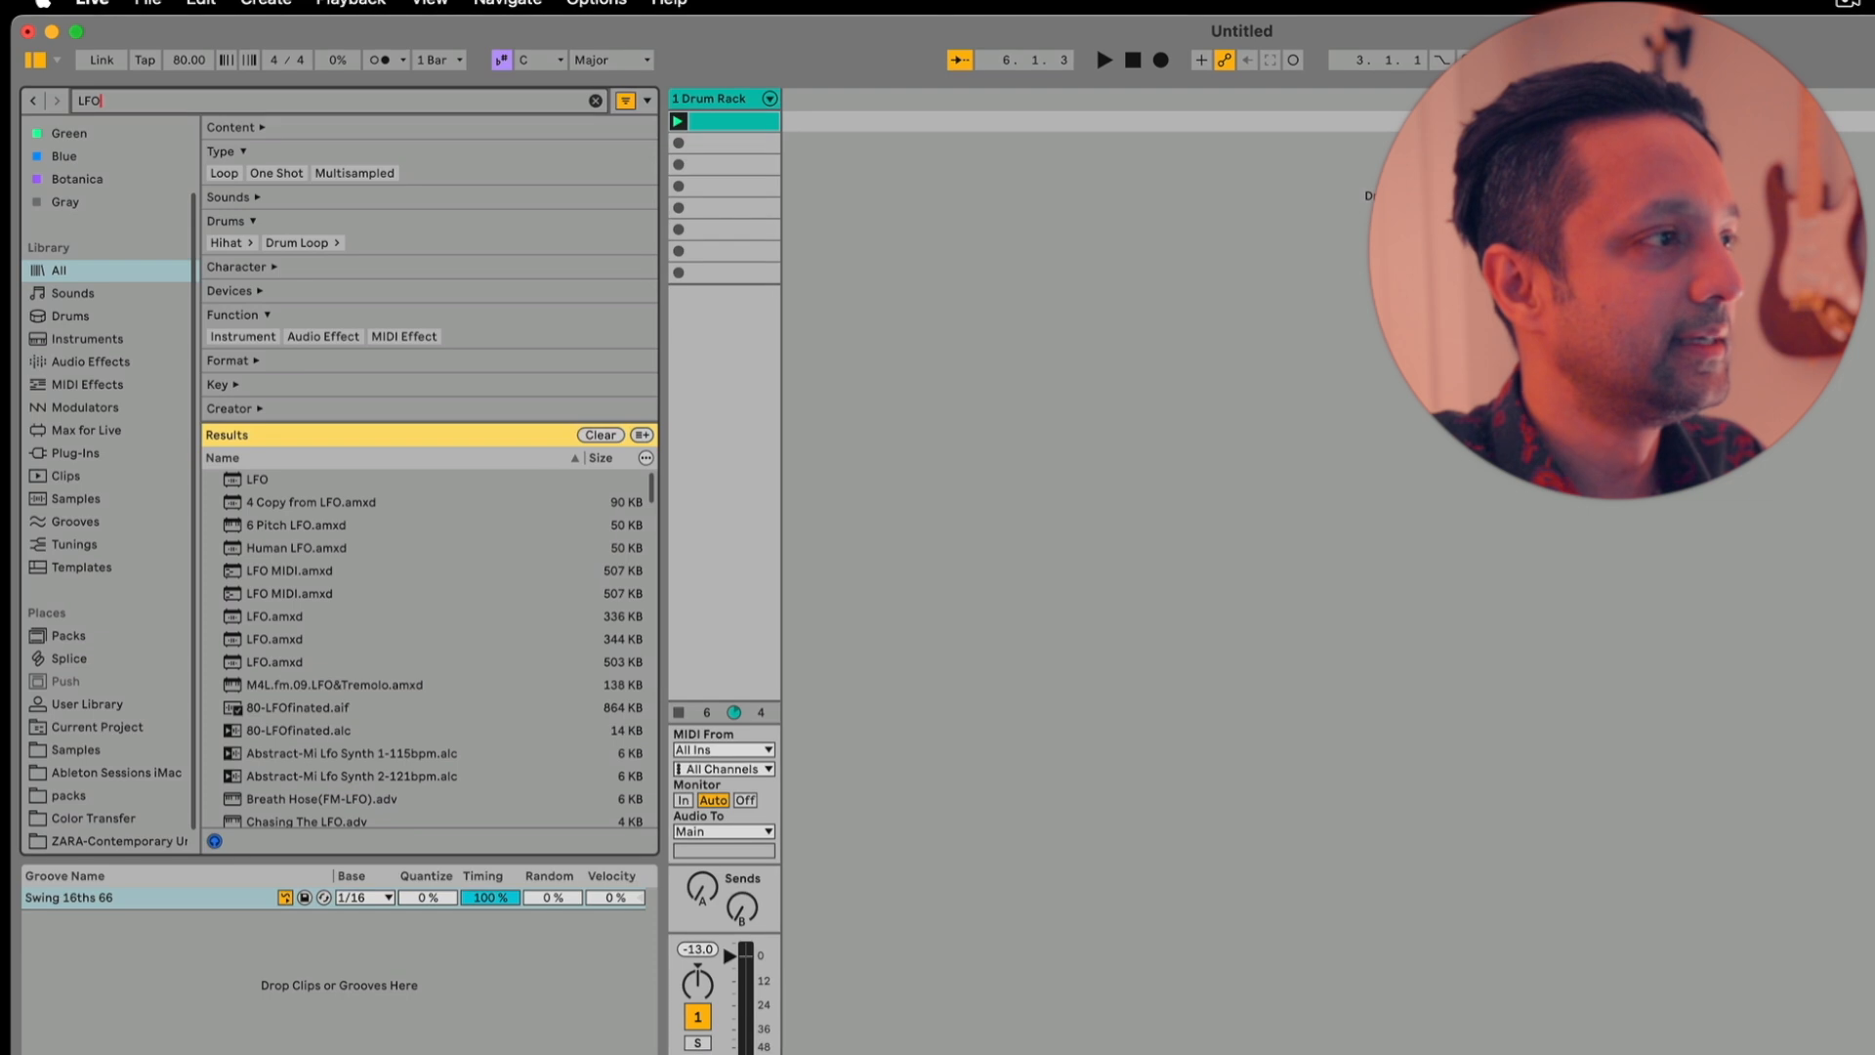
Add an LFO modulator after the Instrument Rack and map it to the S Start macro
click(239, 479)
drag(240, 480, 286, 772)
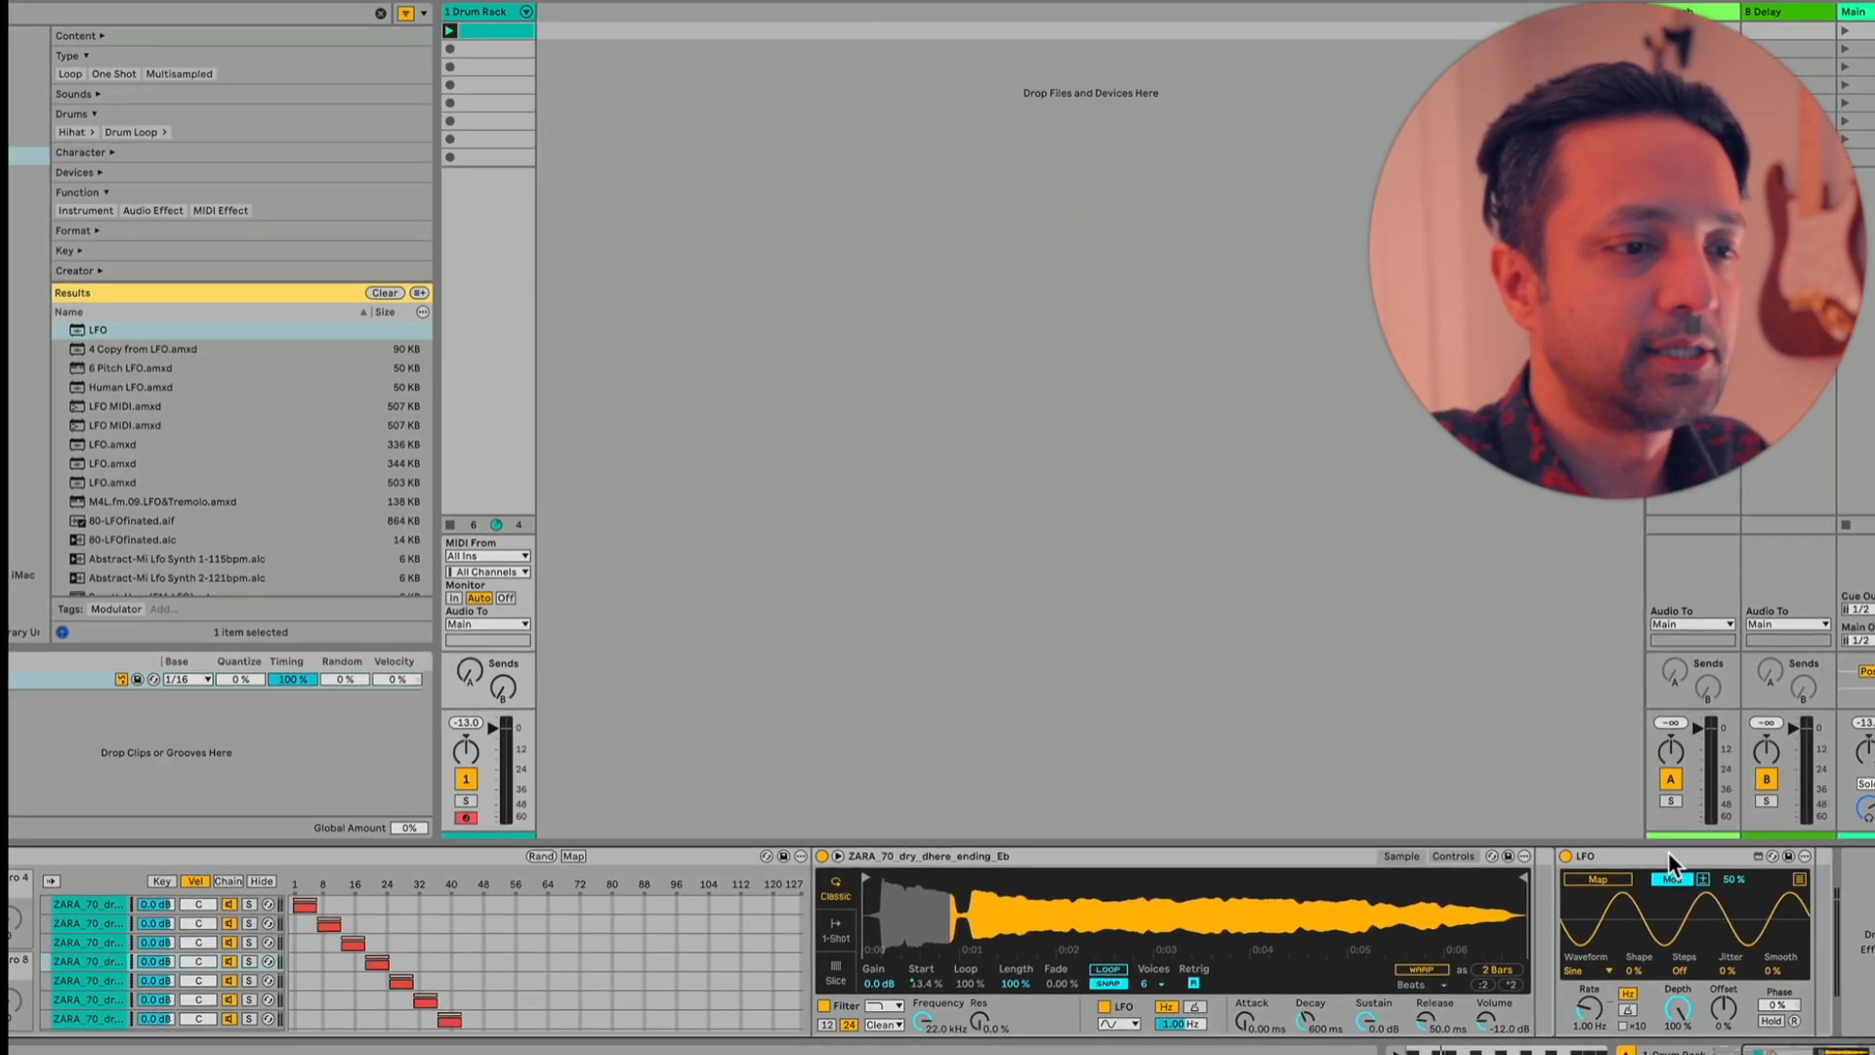
click(1606, 877)
scroll(520, 922, left, 5)
click(228, 918)
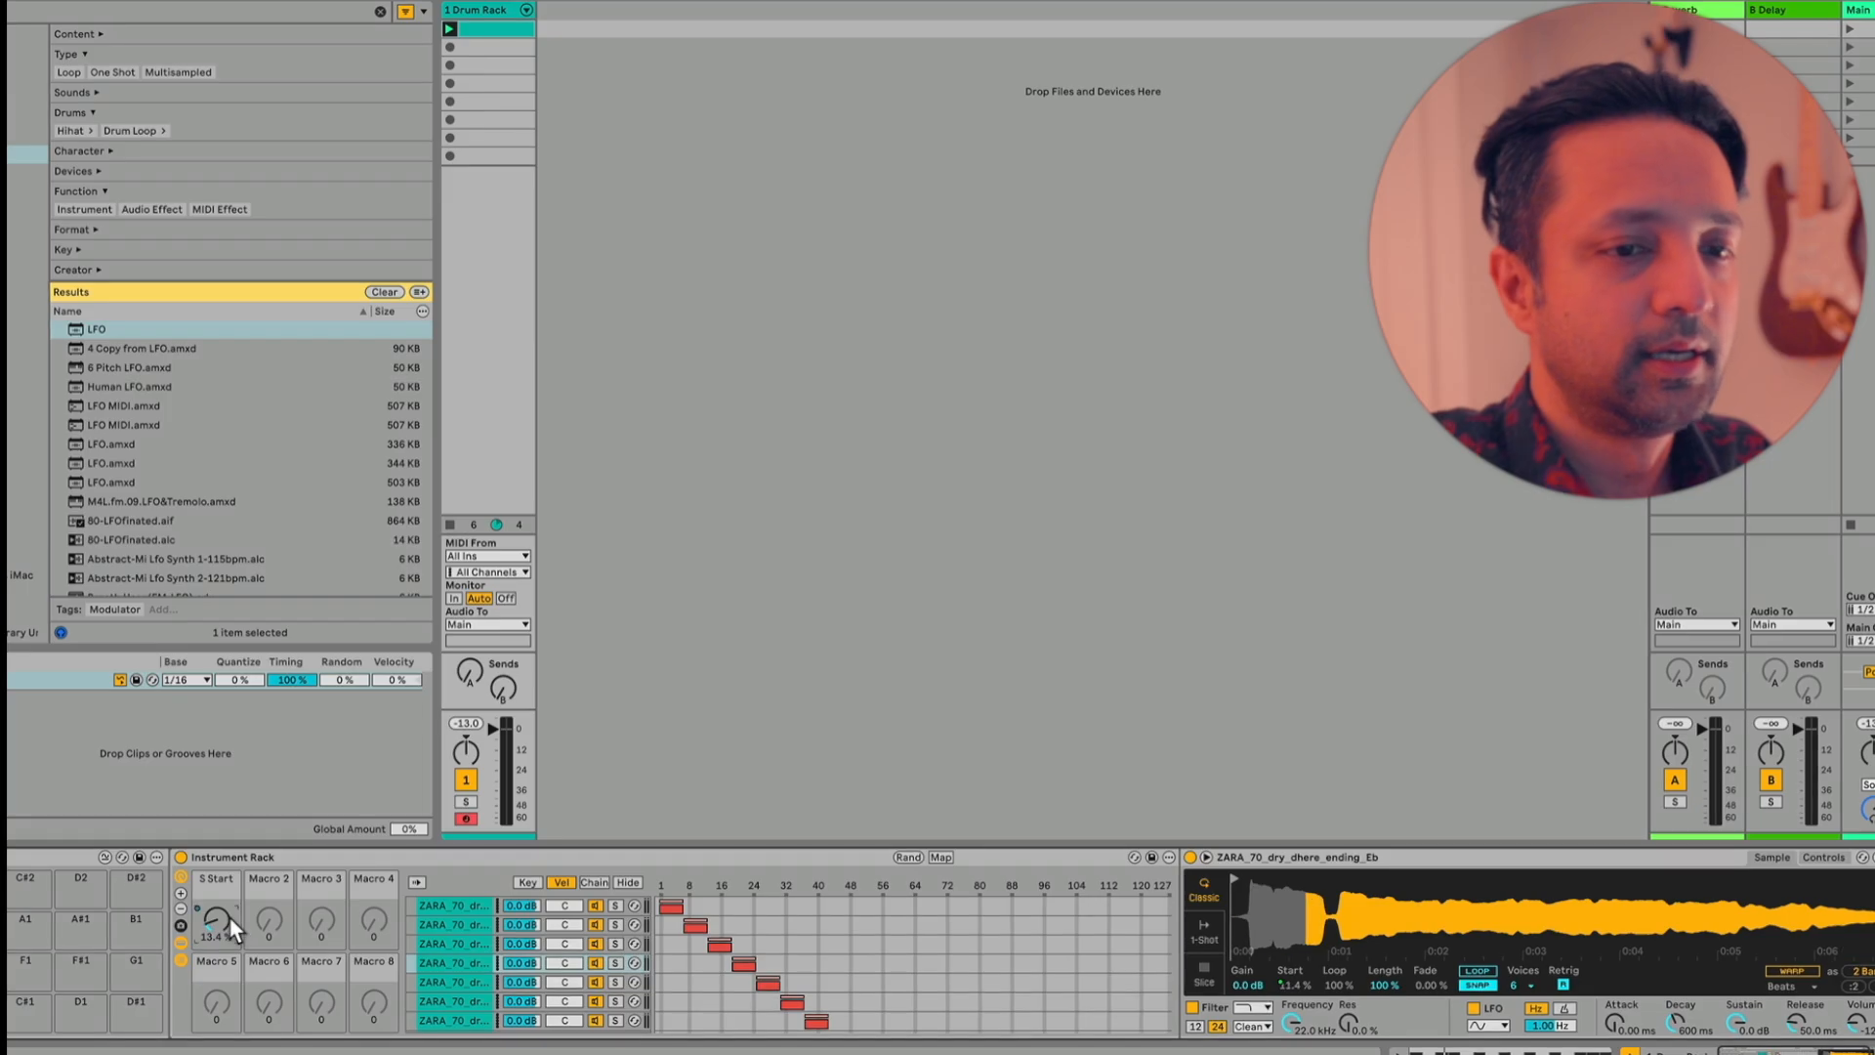
Set the LFO's waveform to Random and switch its rate from Hz to tempo sync
scroll(268, 918, right, 5)
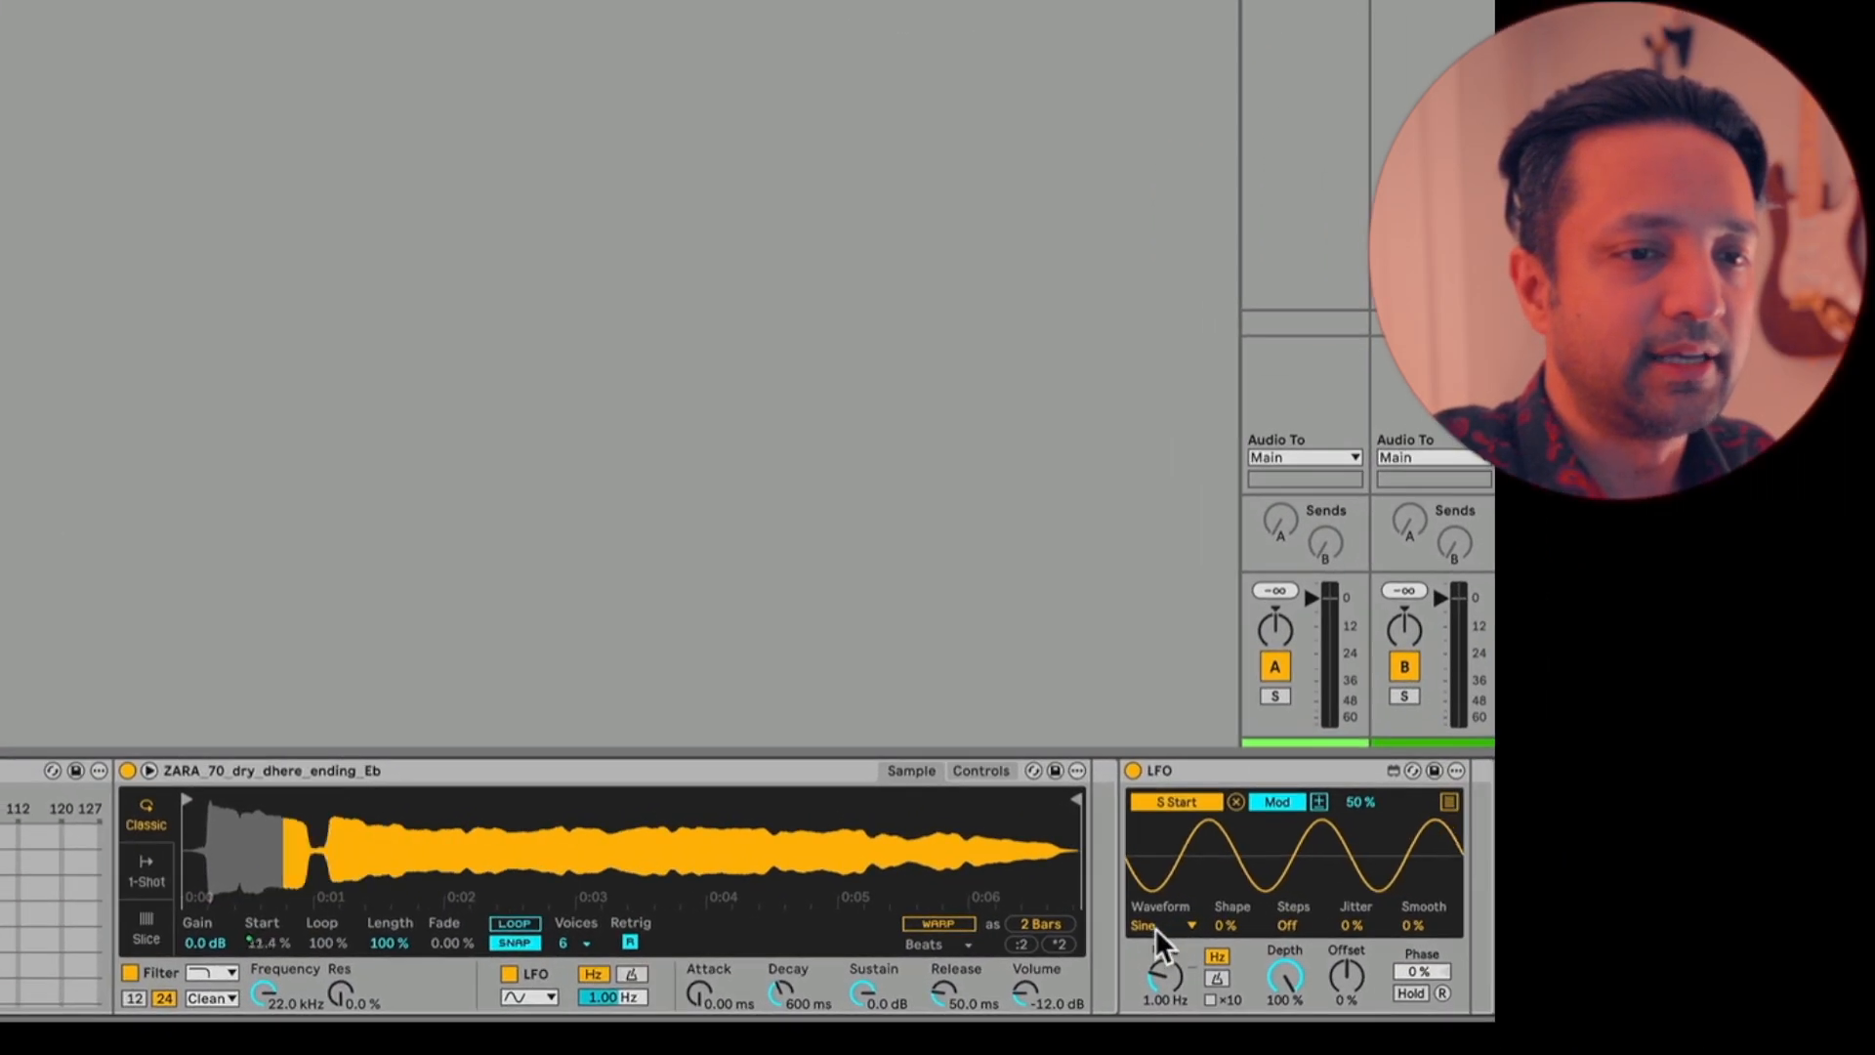
click(1154, 927)
click(1158, 837)
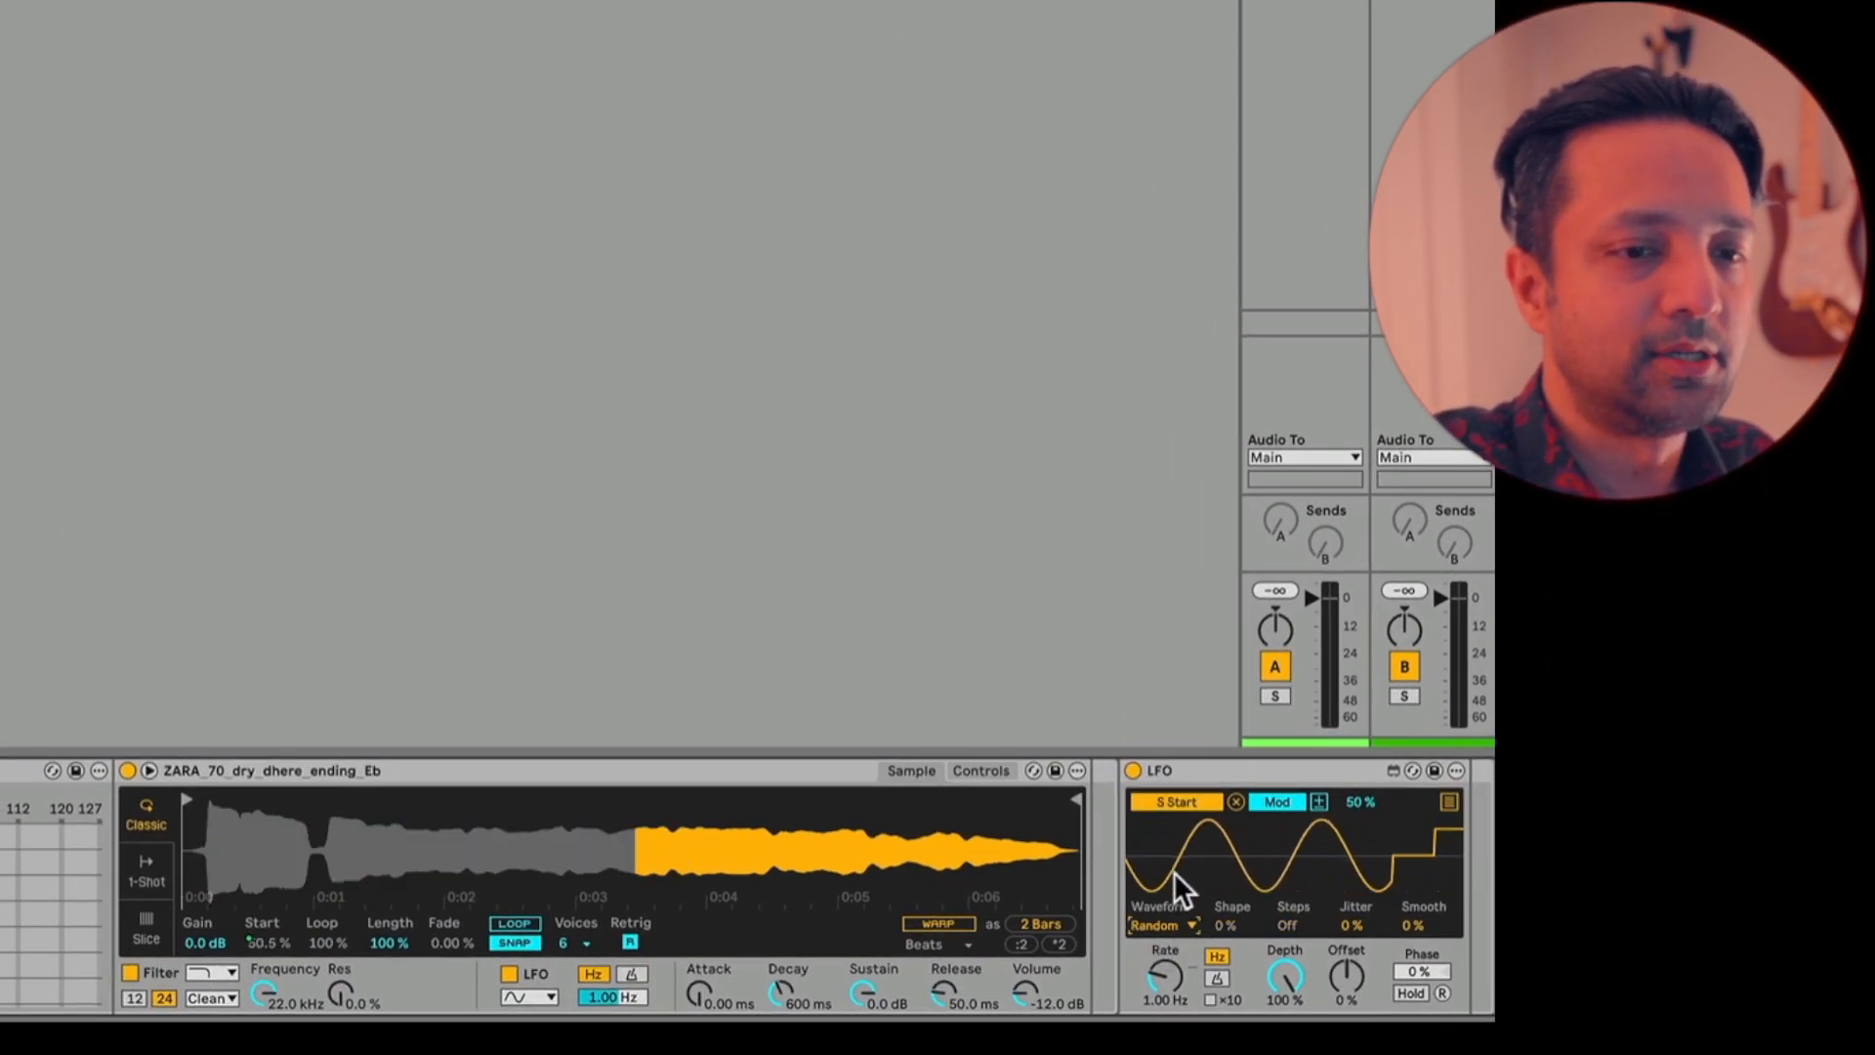
click(1217, 977)
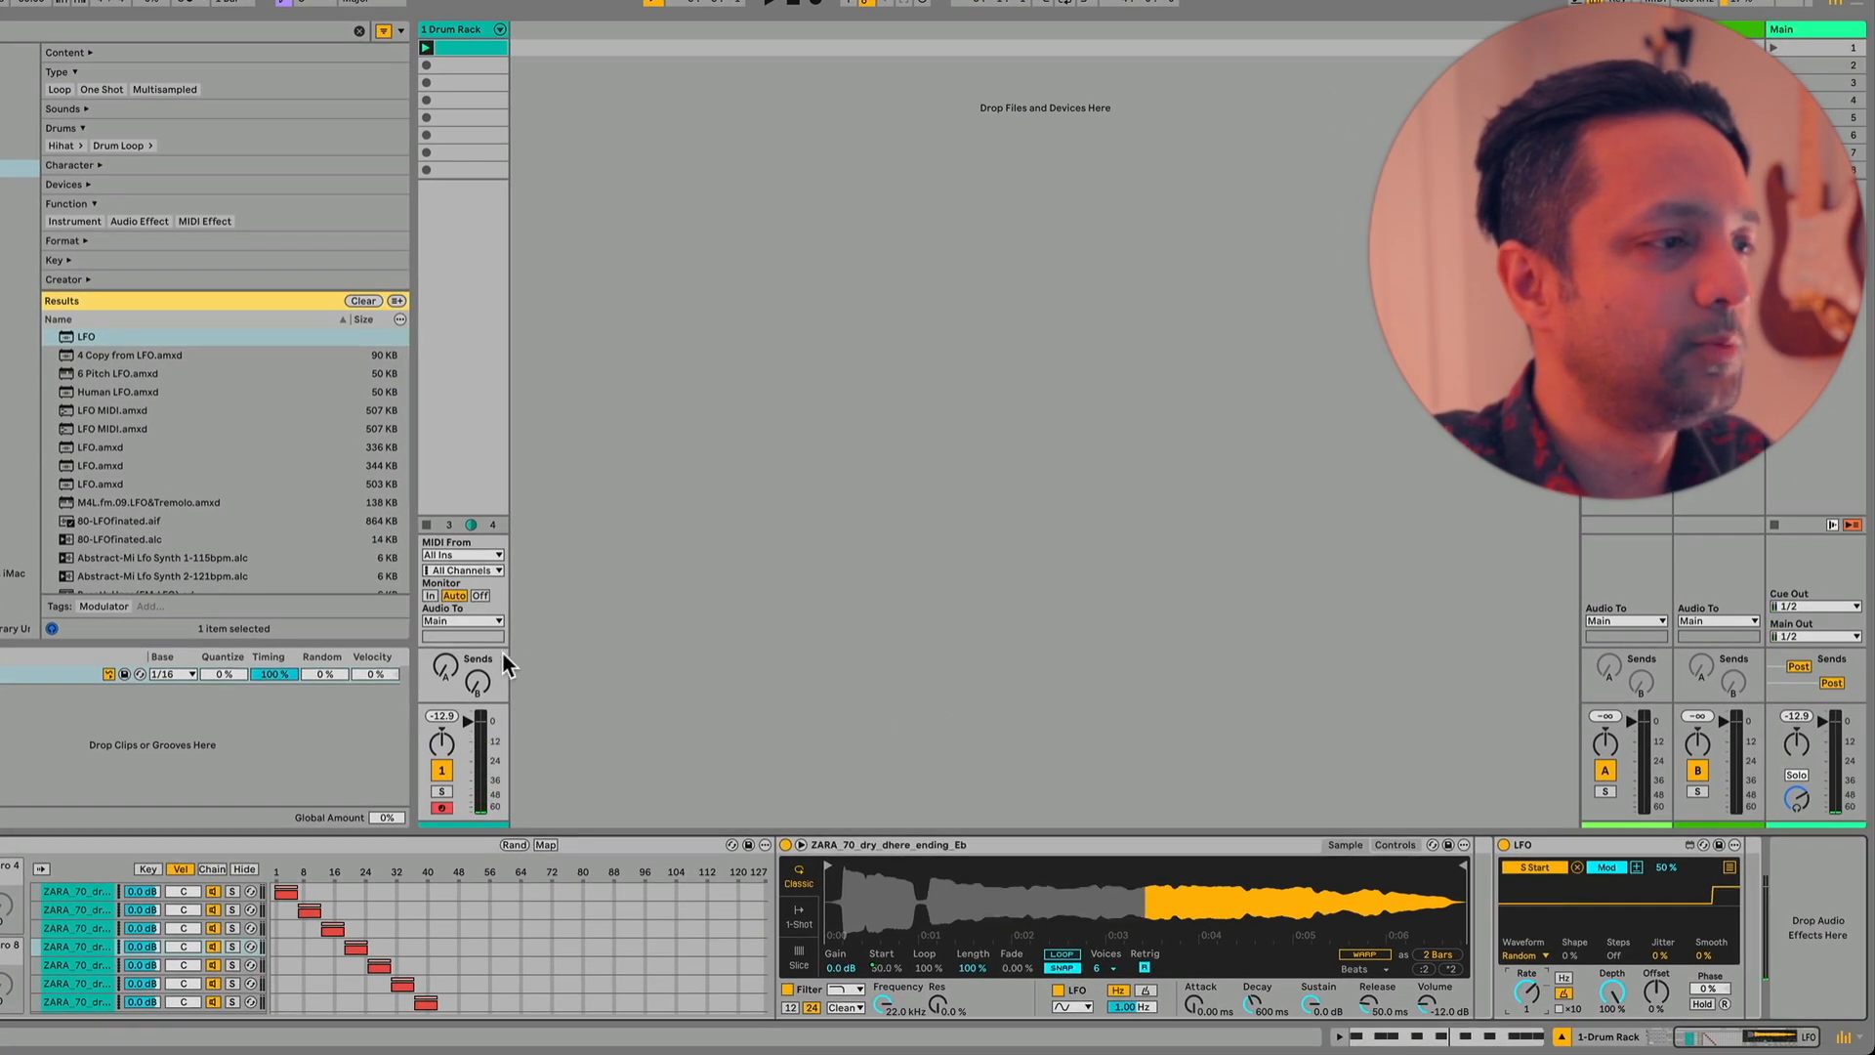
Raise the Drum Rack track's reverb and delay sends, and add a Compressor after the LFO
drag(446, 667, 446, 640)
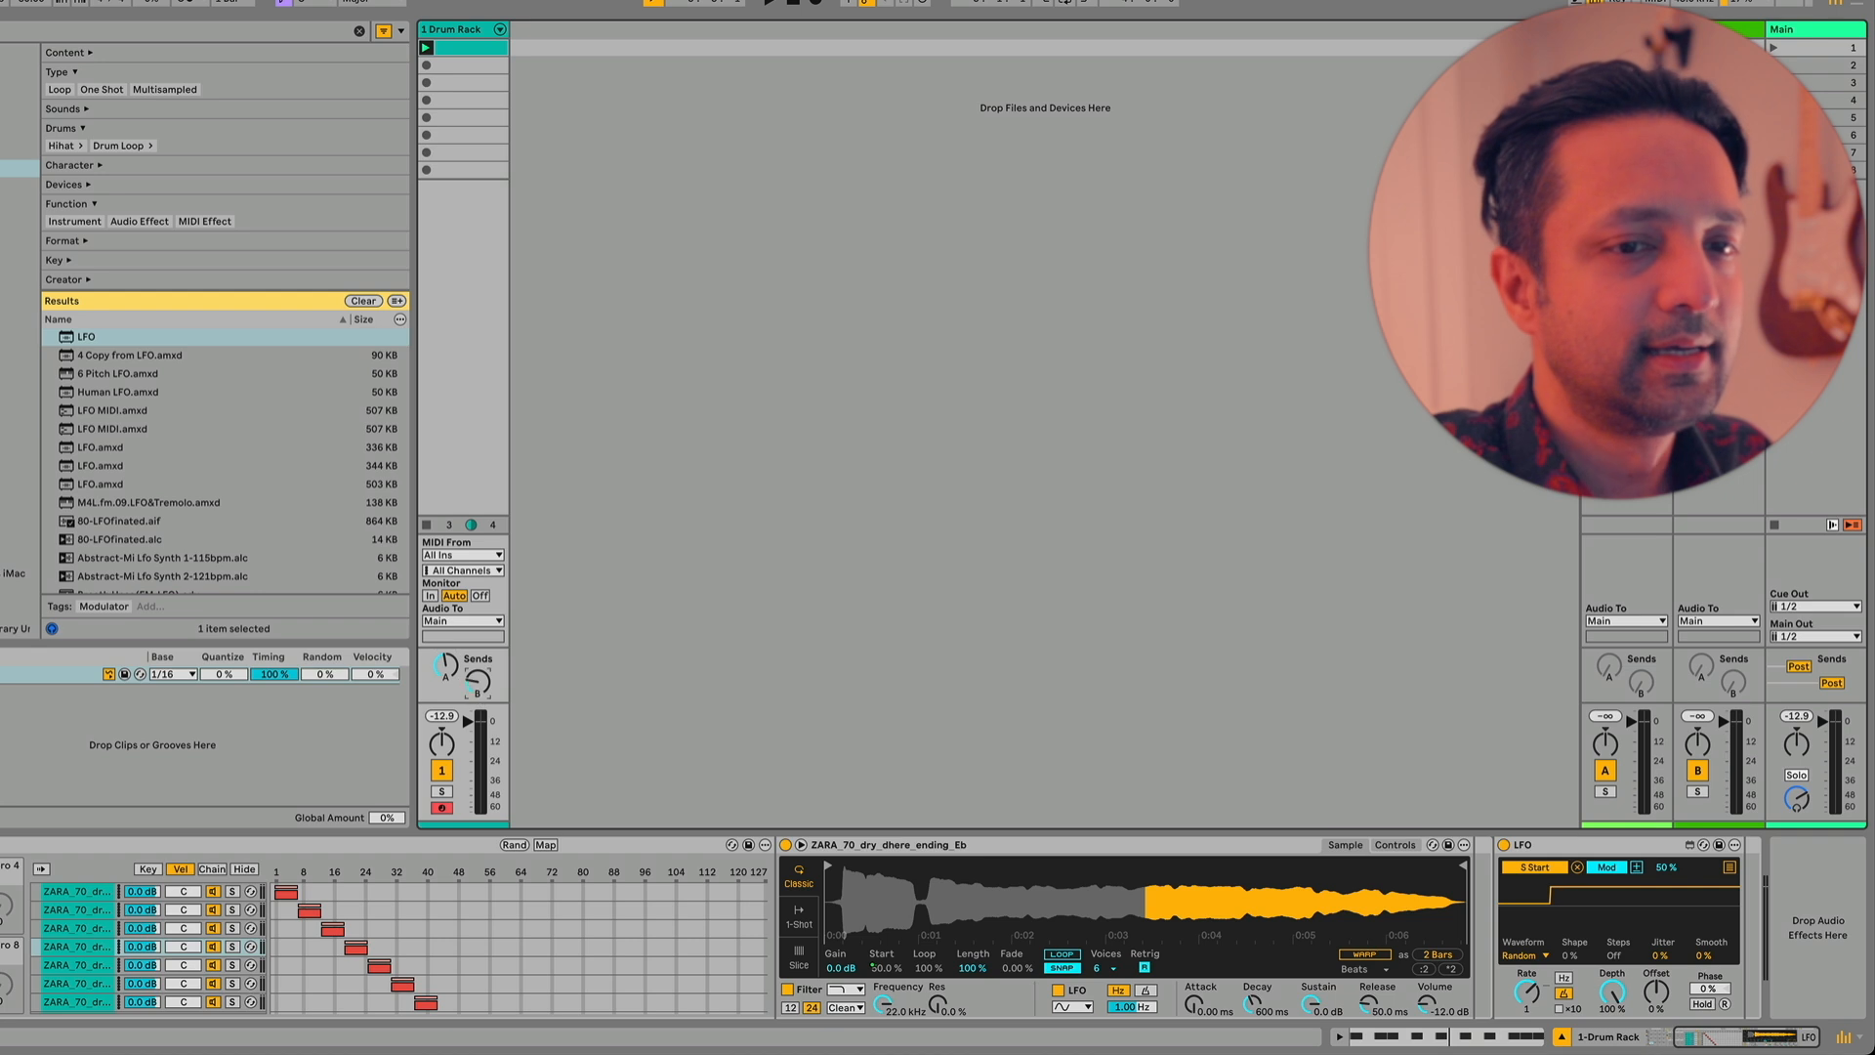
click(1840, 902)
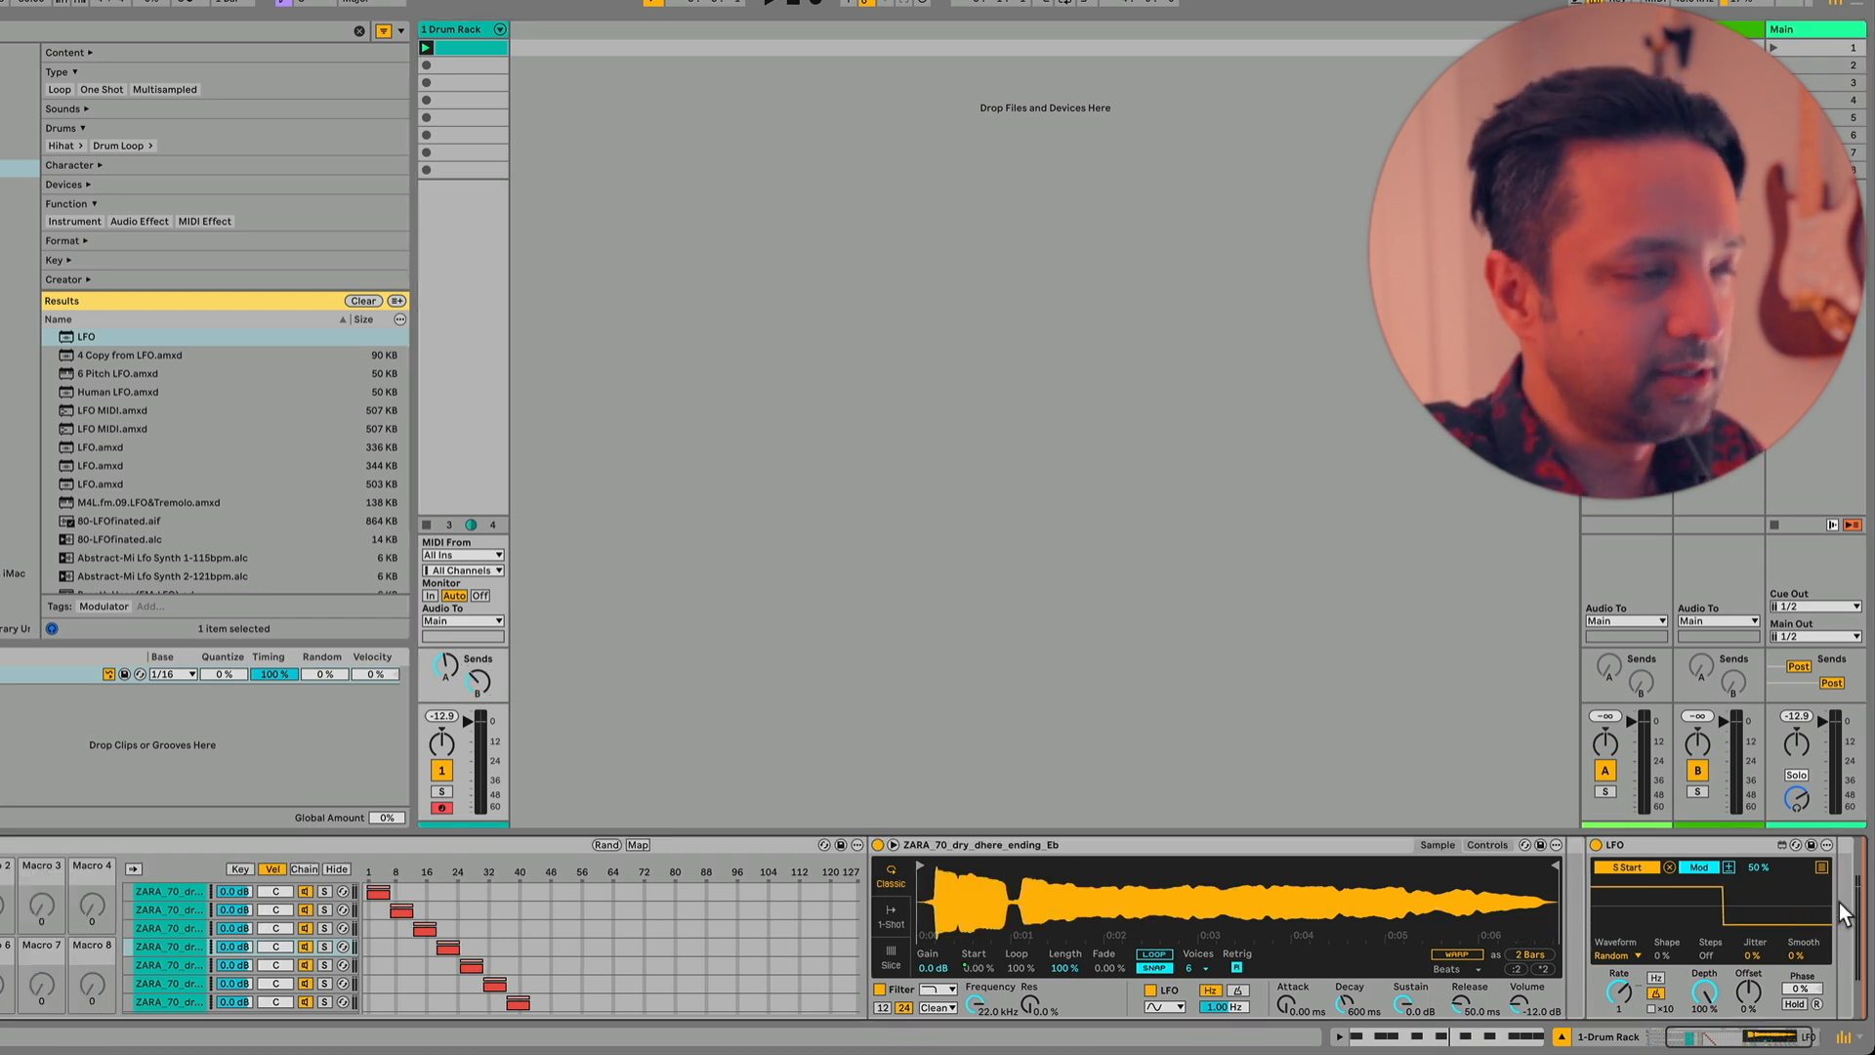
key(super+f)
text(comp)
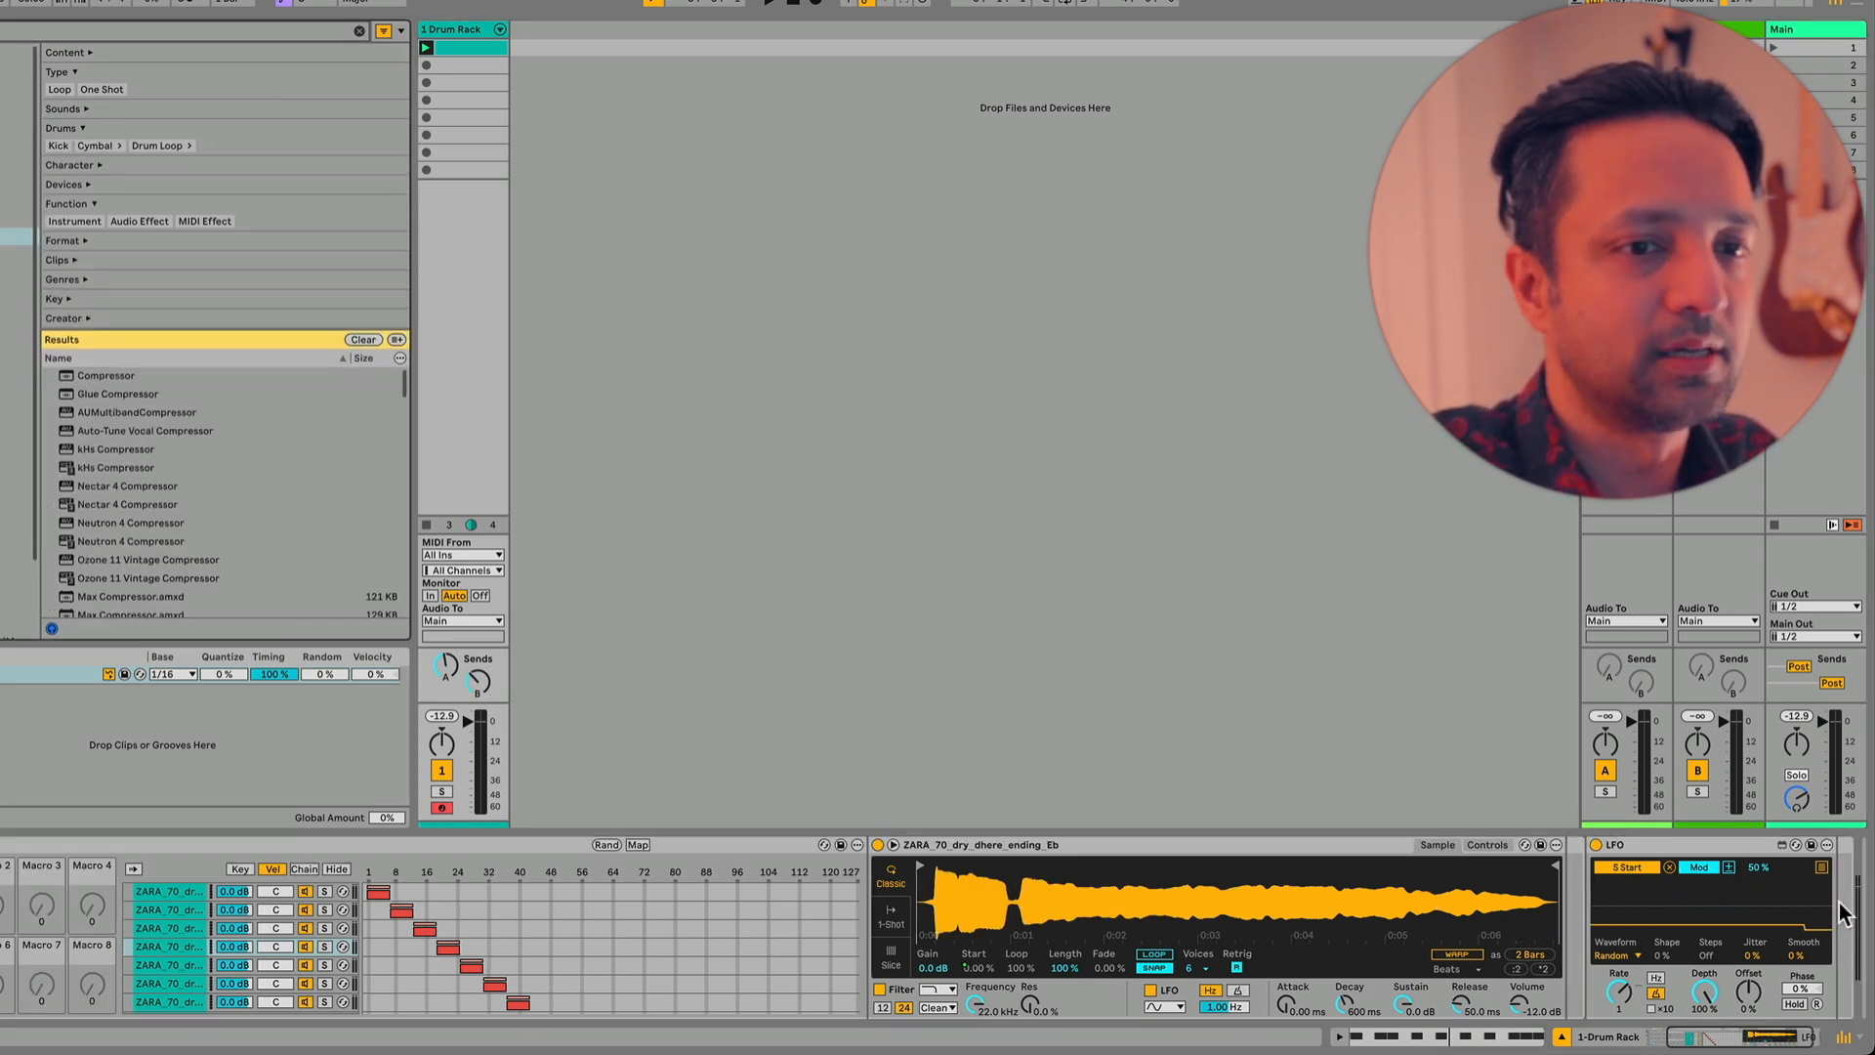
key(Down)
key(Return)
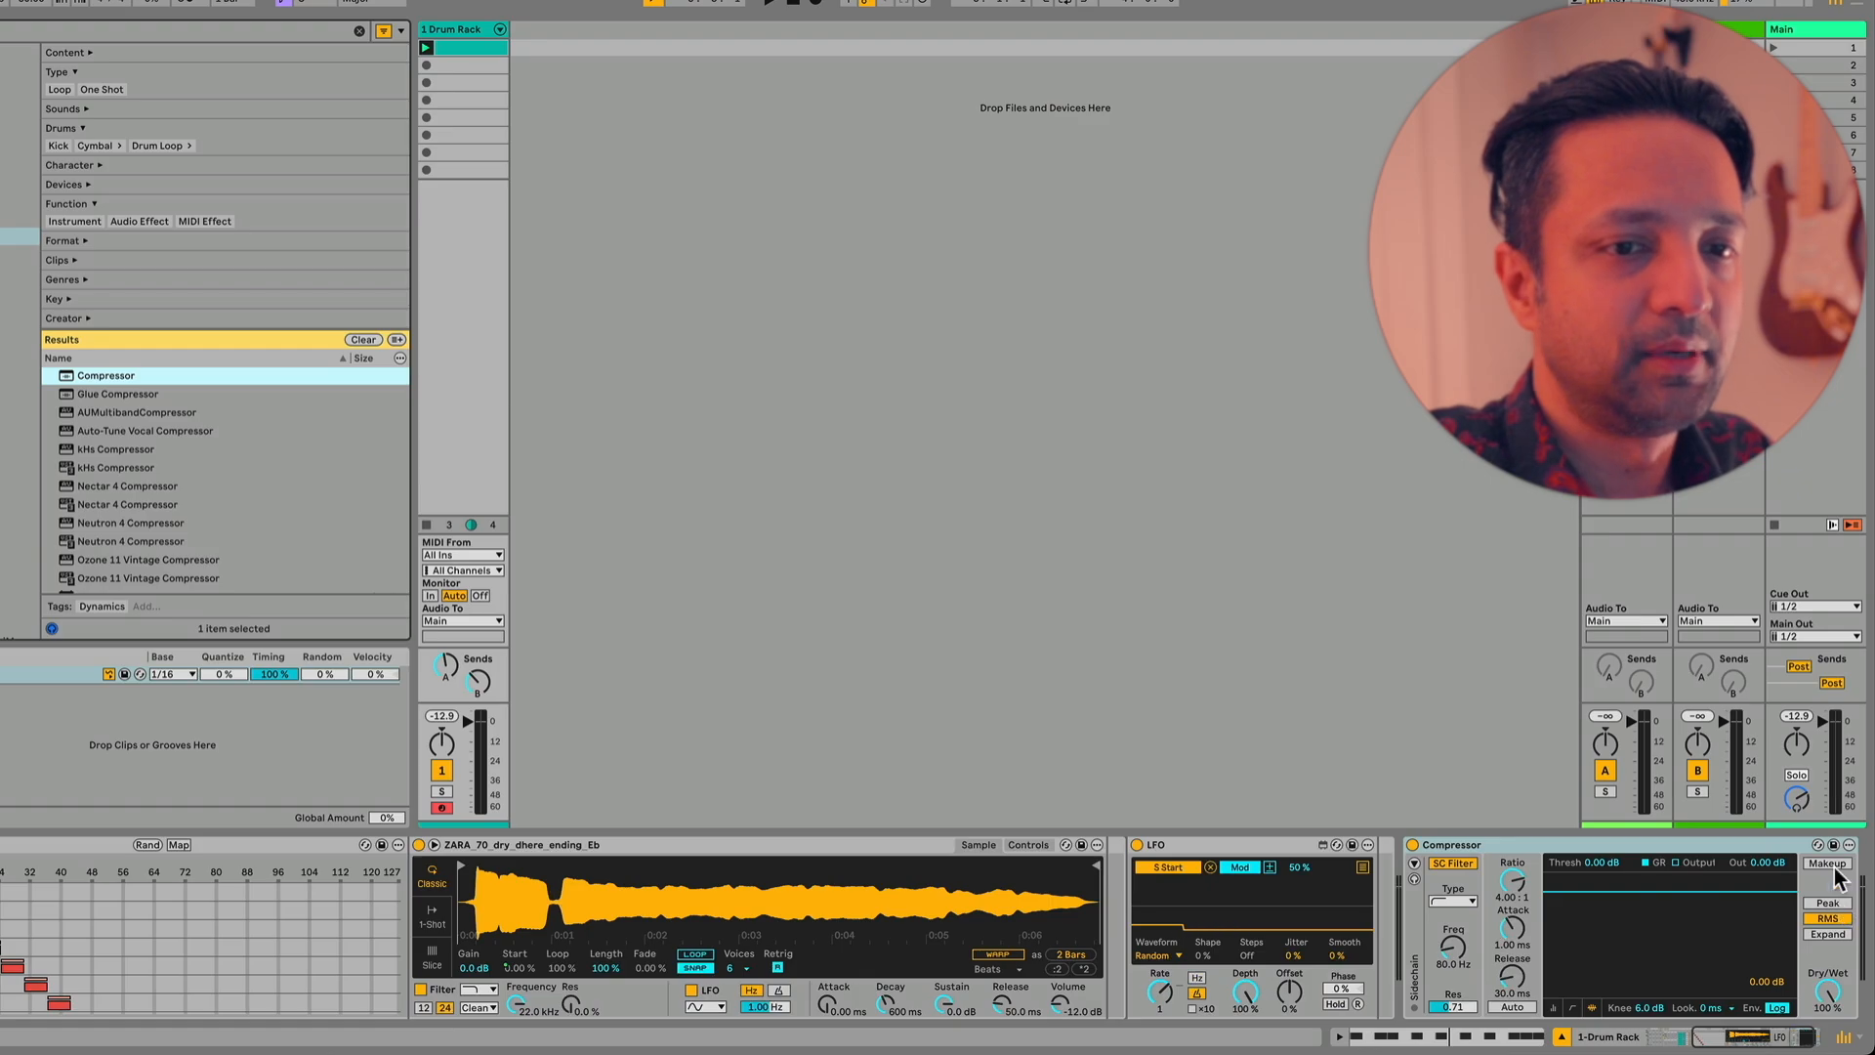
Enable makeup gain on the Compressor and lower its threshold to about -9.50 dB while the clip plays
click(1835, 862)
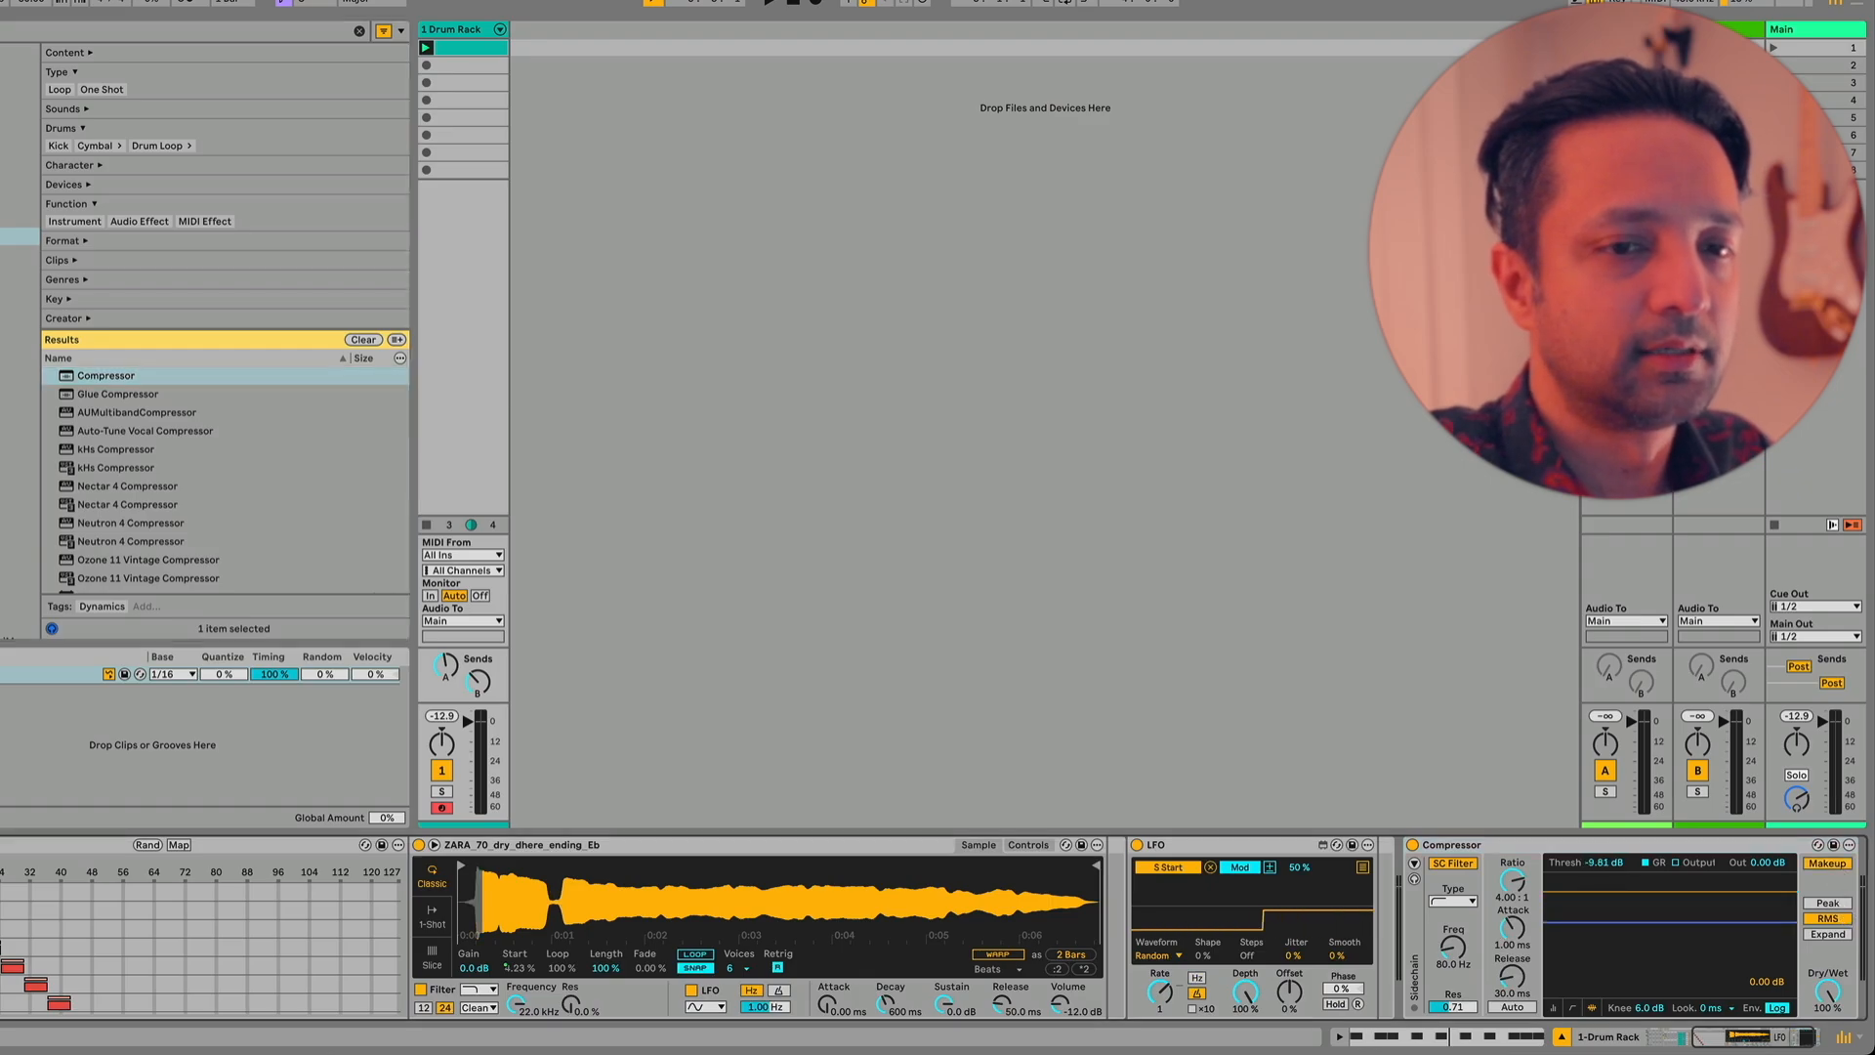
key(space)
drag(1728, 921, 1729, 919)
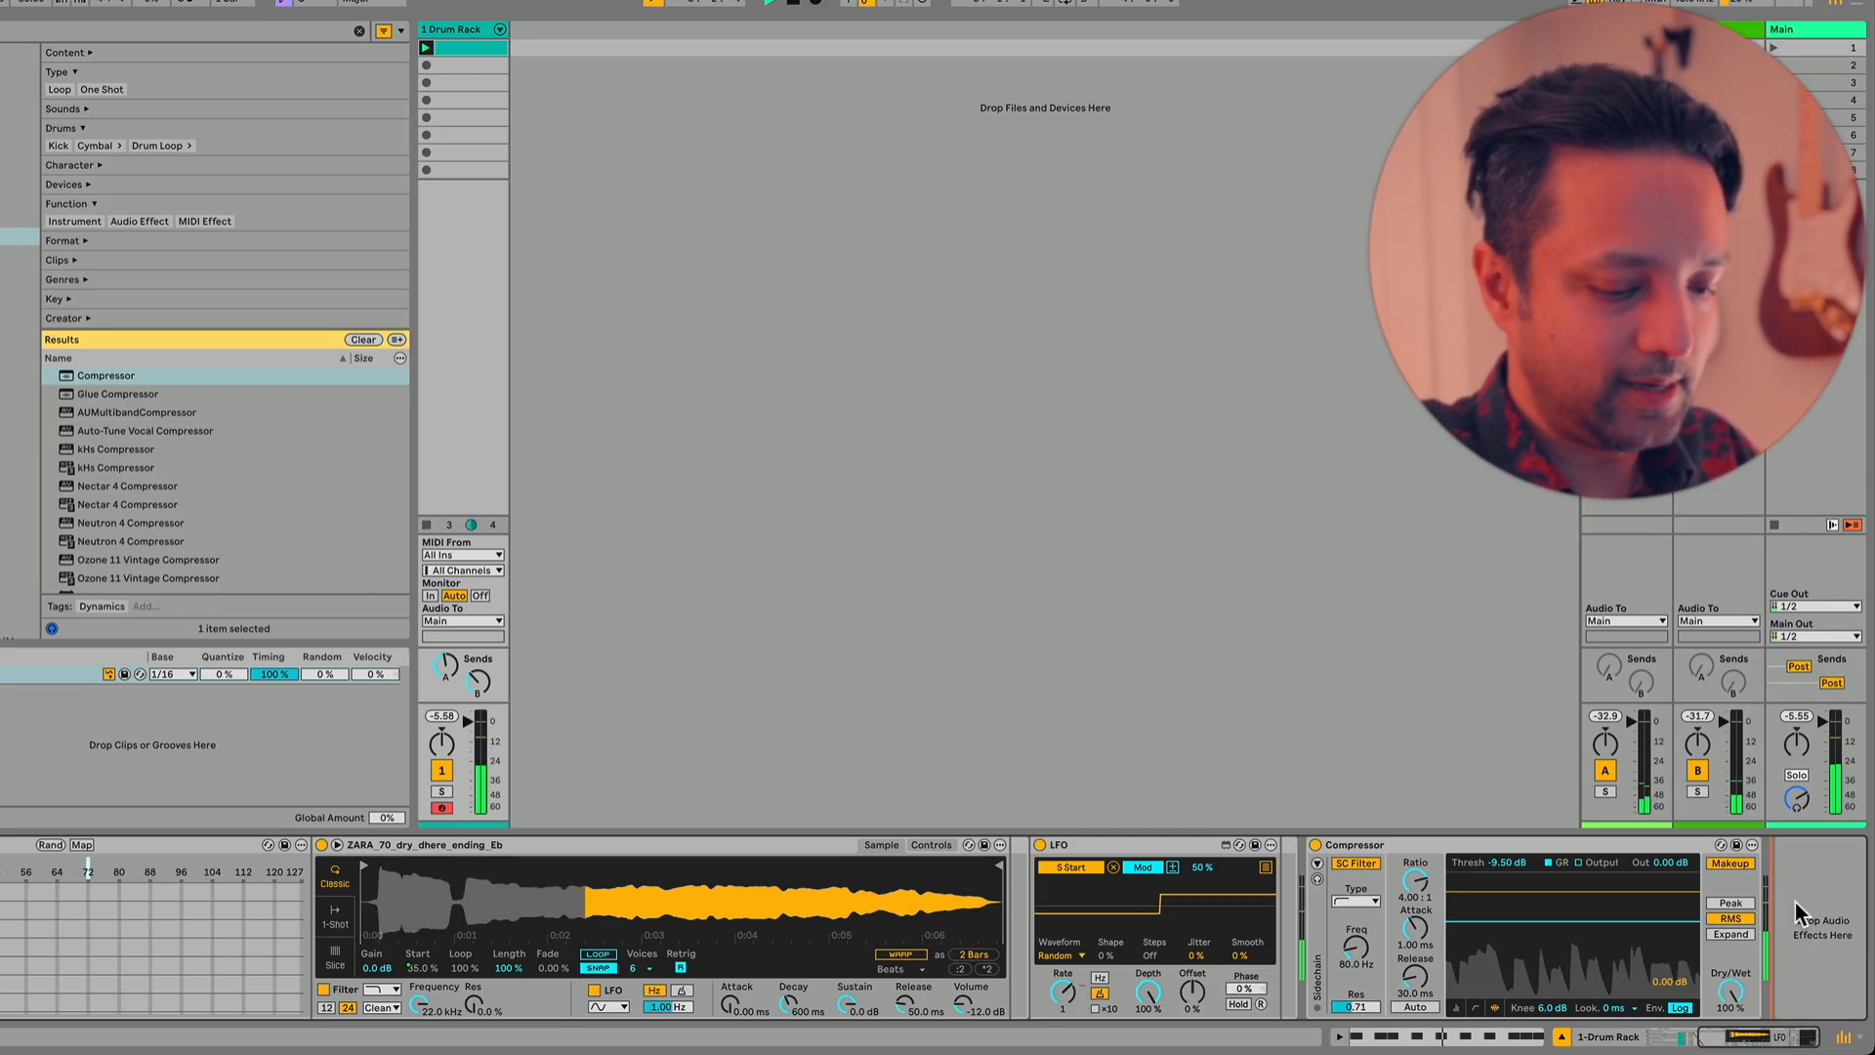
Search the device library for "auto" and add Auto Shift after the Compressor
key(Escape)
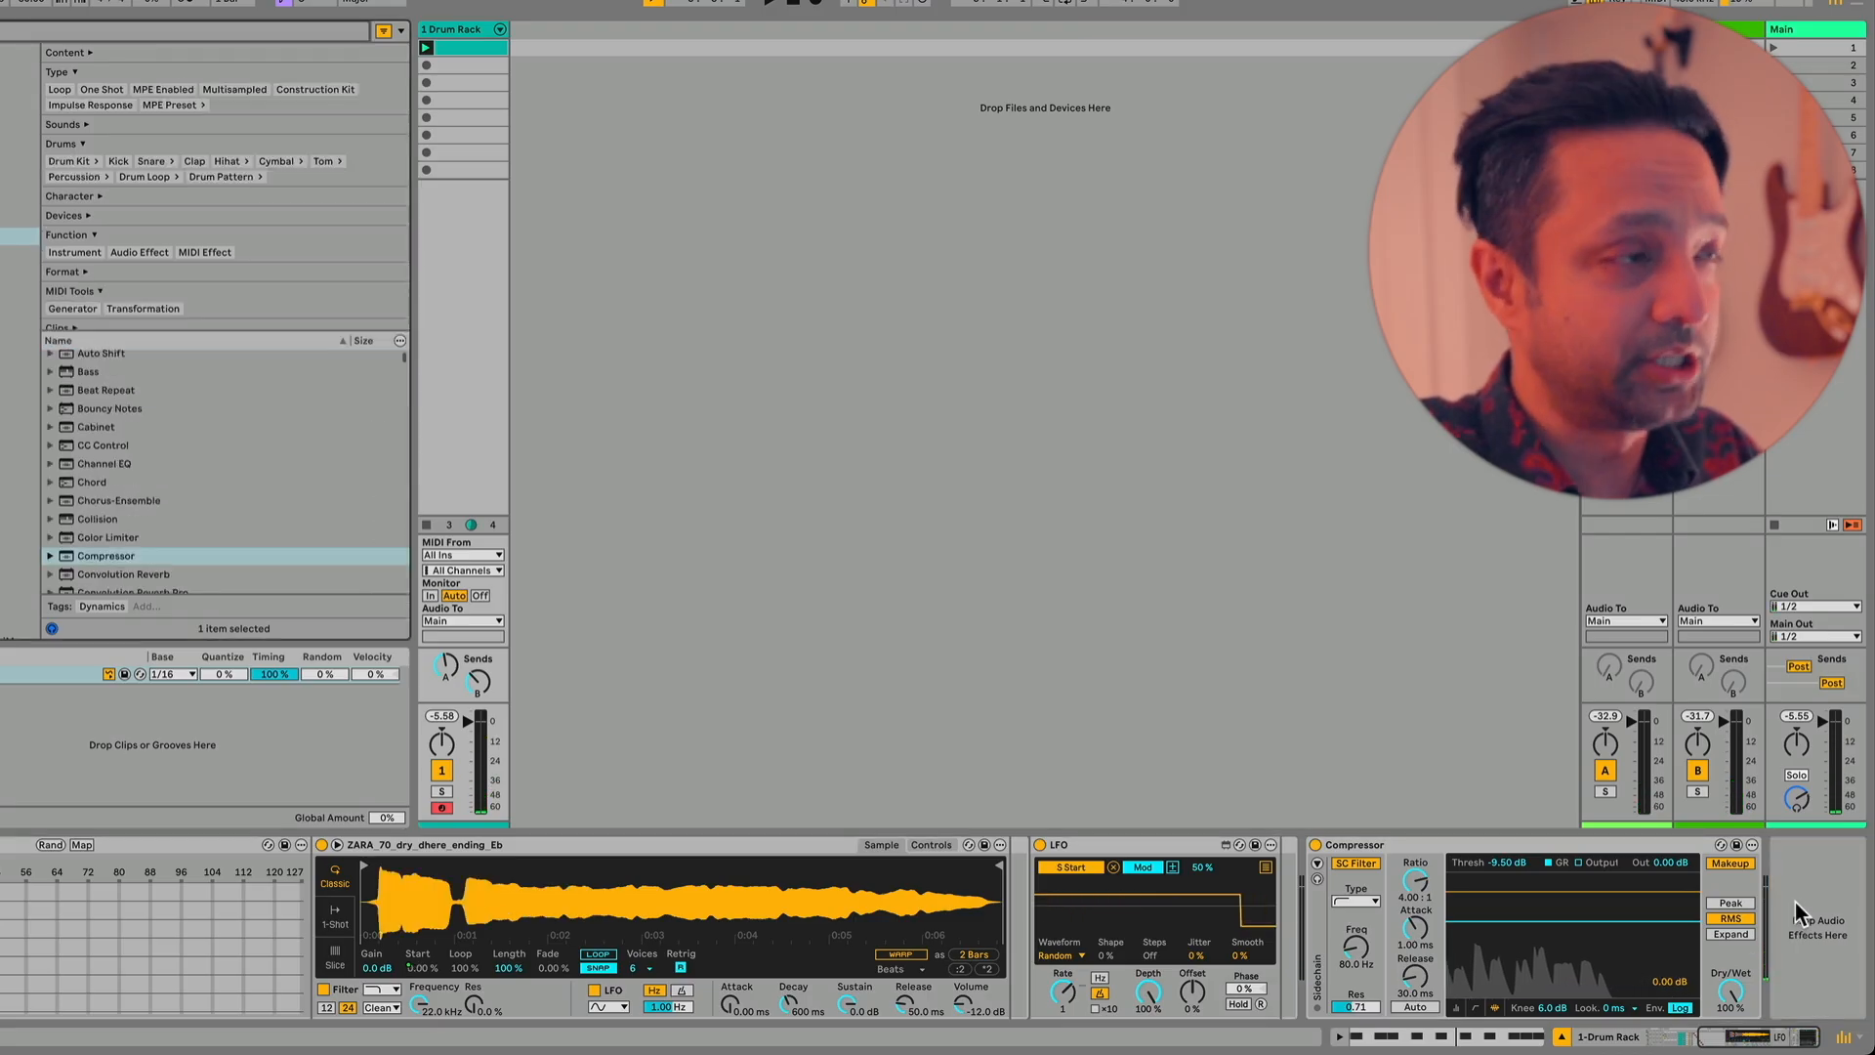
text(auto)
key(Down)
key(Down)
key(Down)
key(Return)
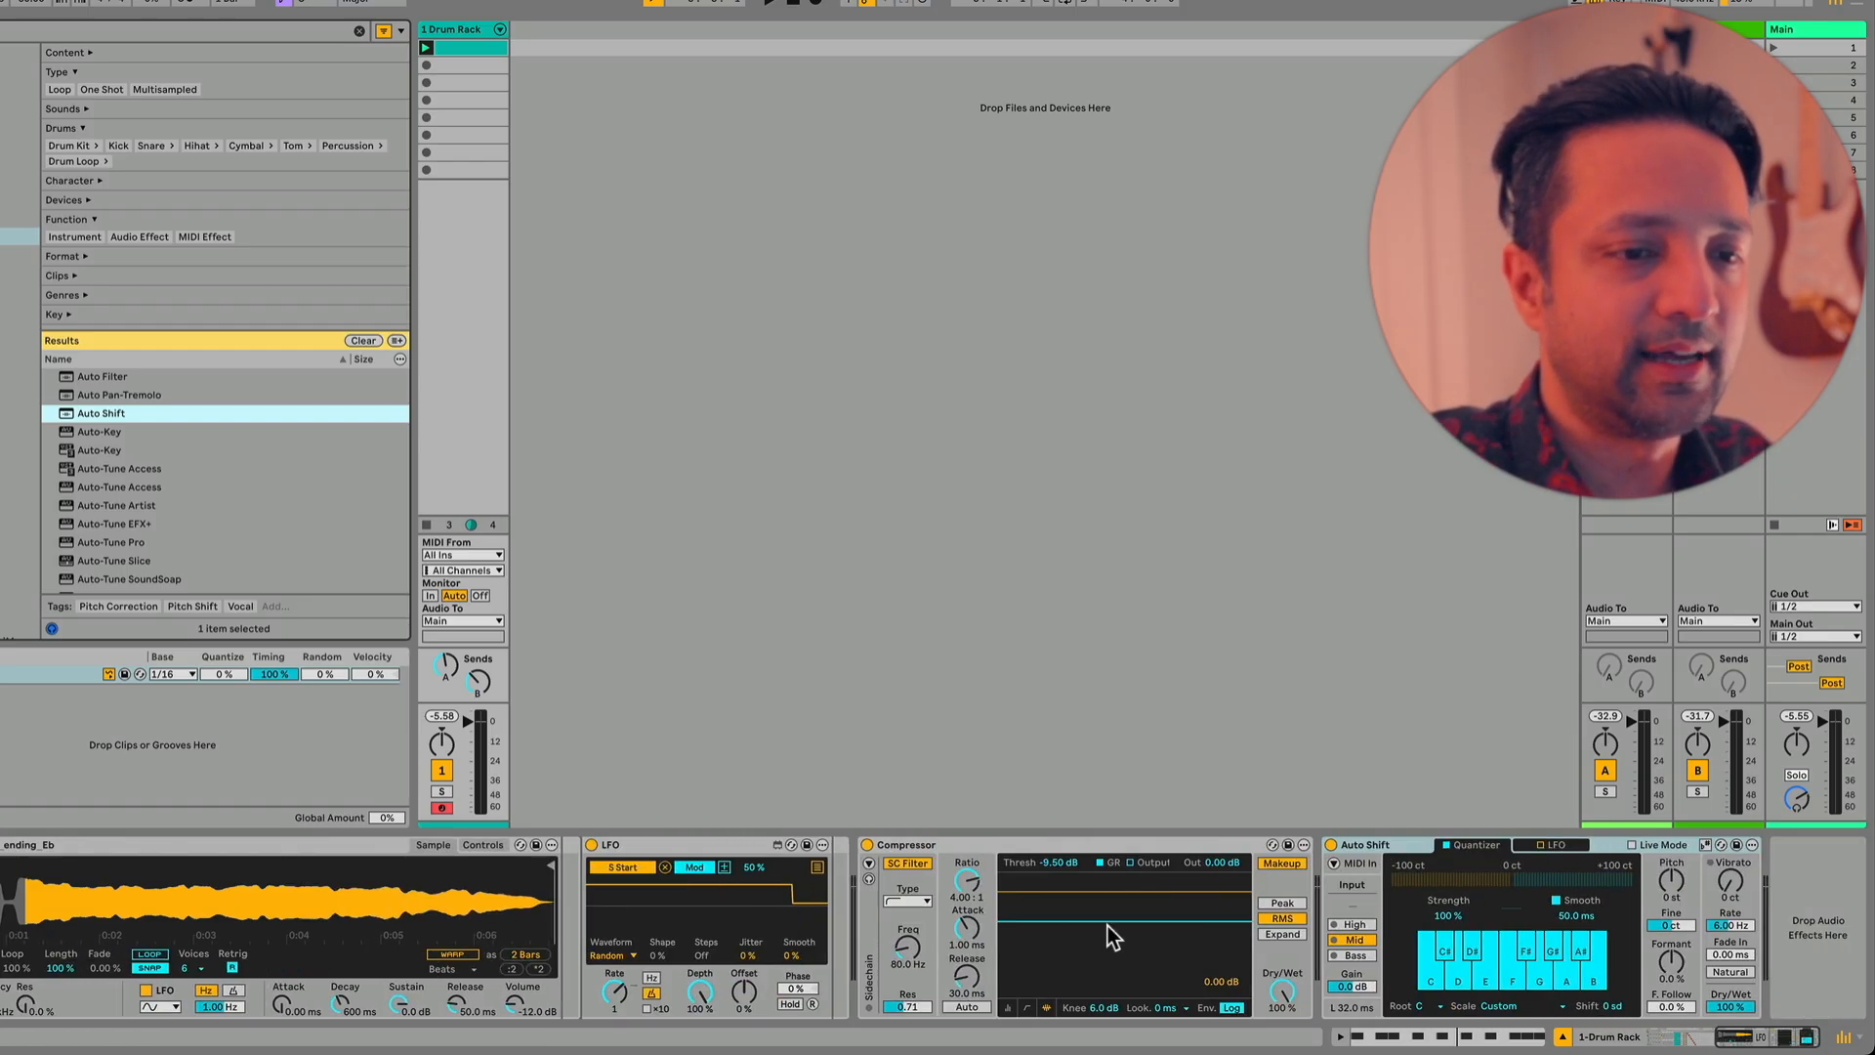
Set Auto Shift's quantizer to root D# and the Major scale, and disable Smooth
click(1422, 1005)
click(1428, 873)
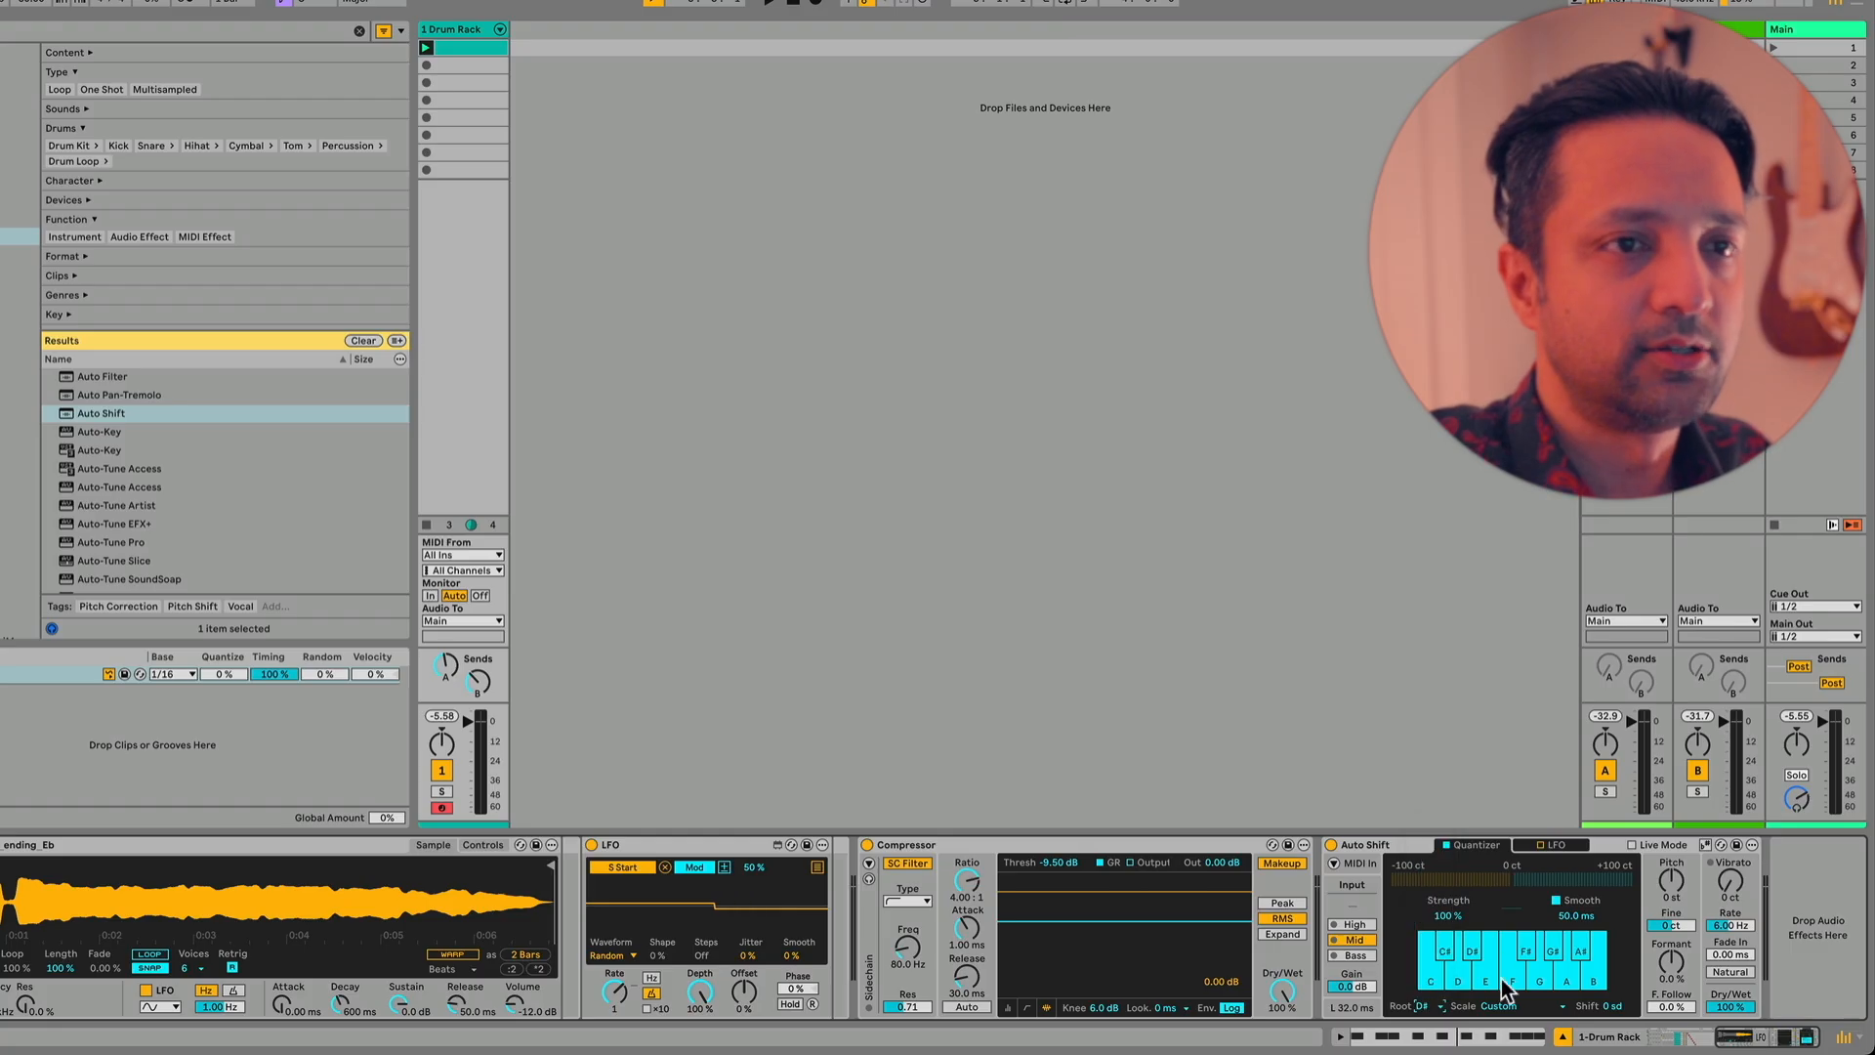
click(1507, 1003)
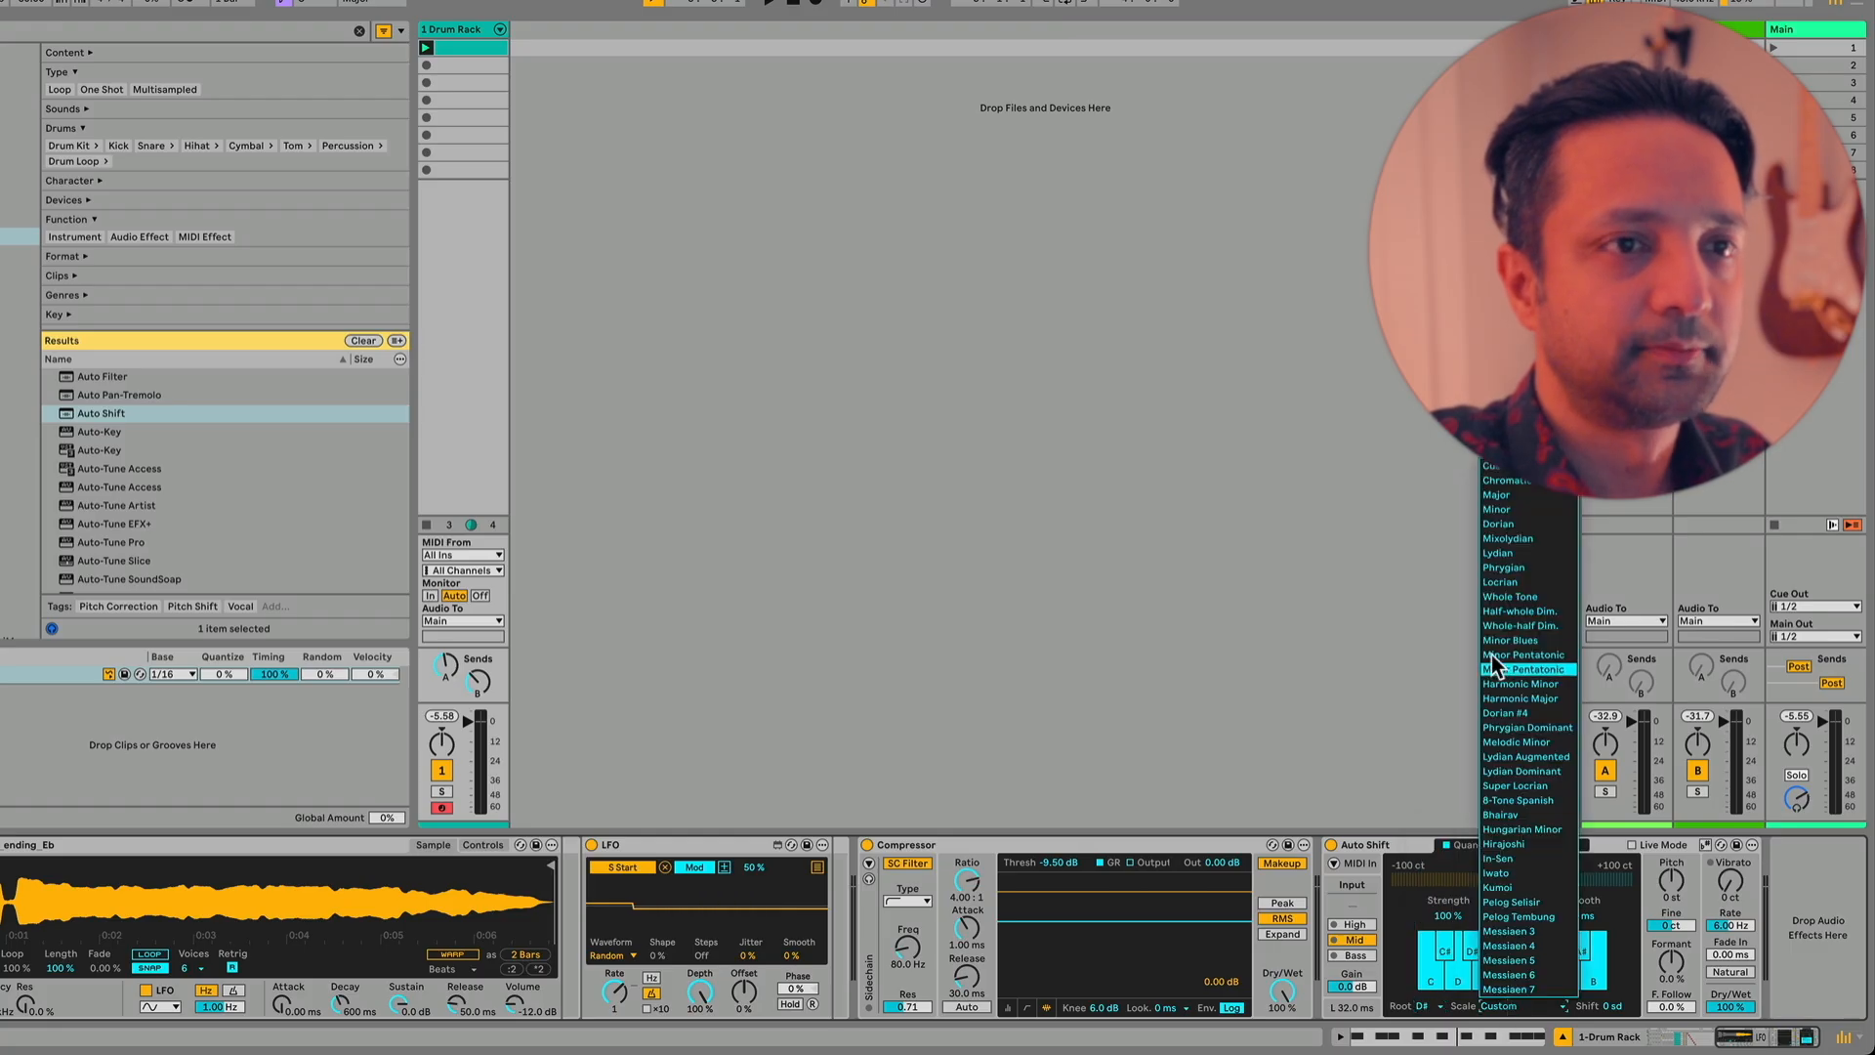
click(1518, 494)
click(1557, 900)
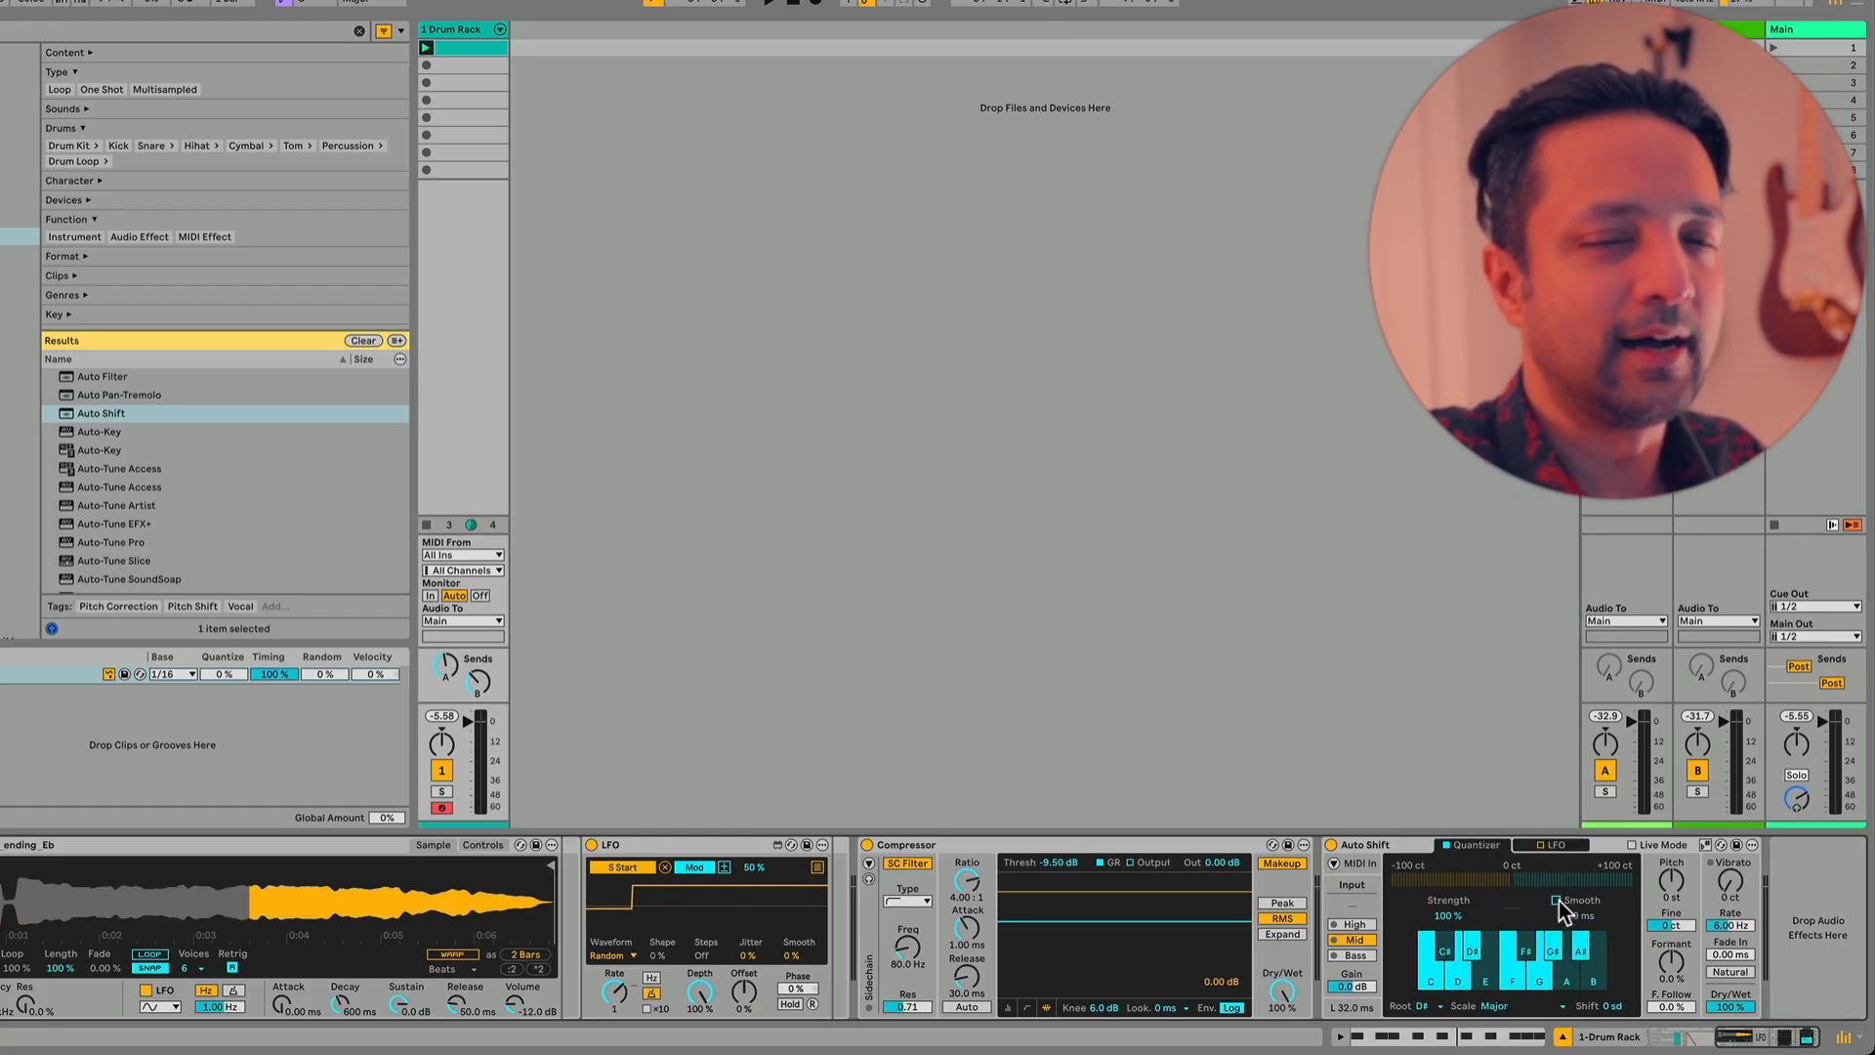
Play the clip to audition the chain, stop it, and turn the Instrument Rack's S Start macro down to 0.00 %
key(space)
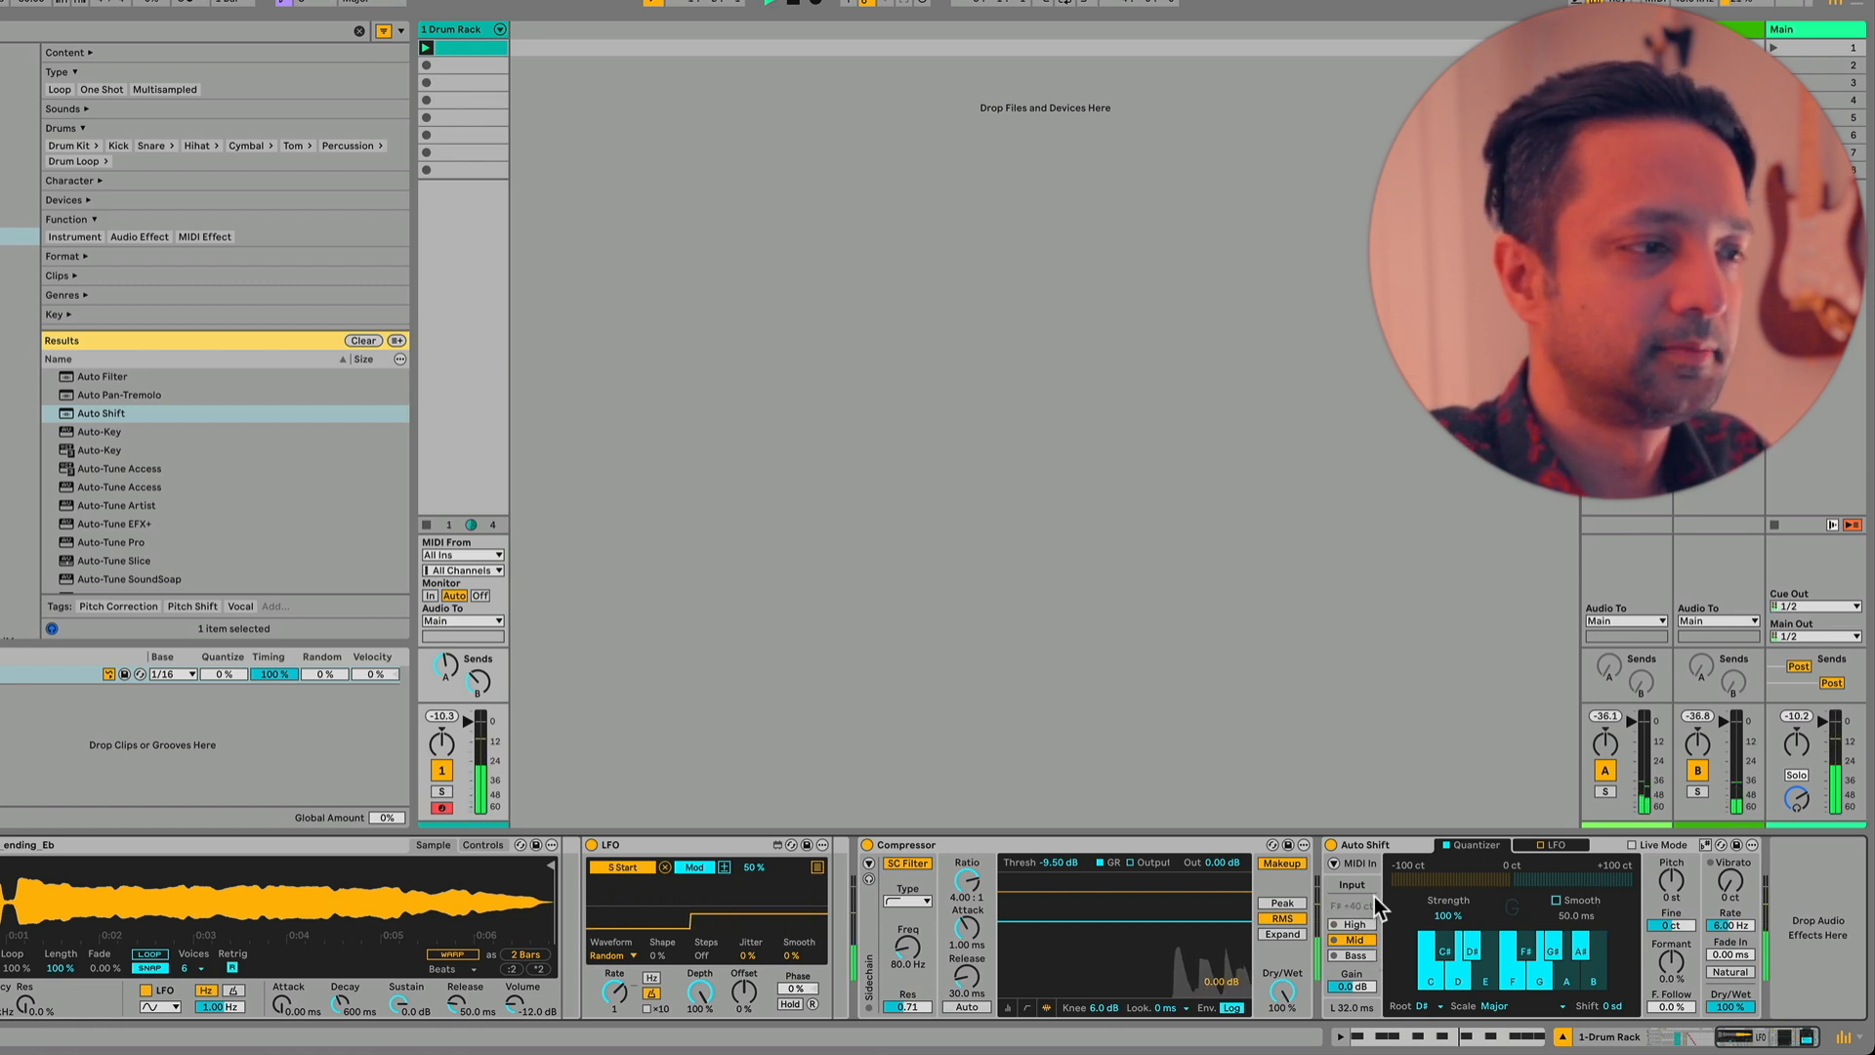
scroll(648, 912, left, 10)
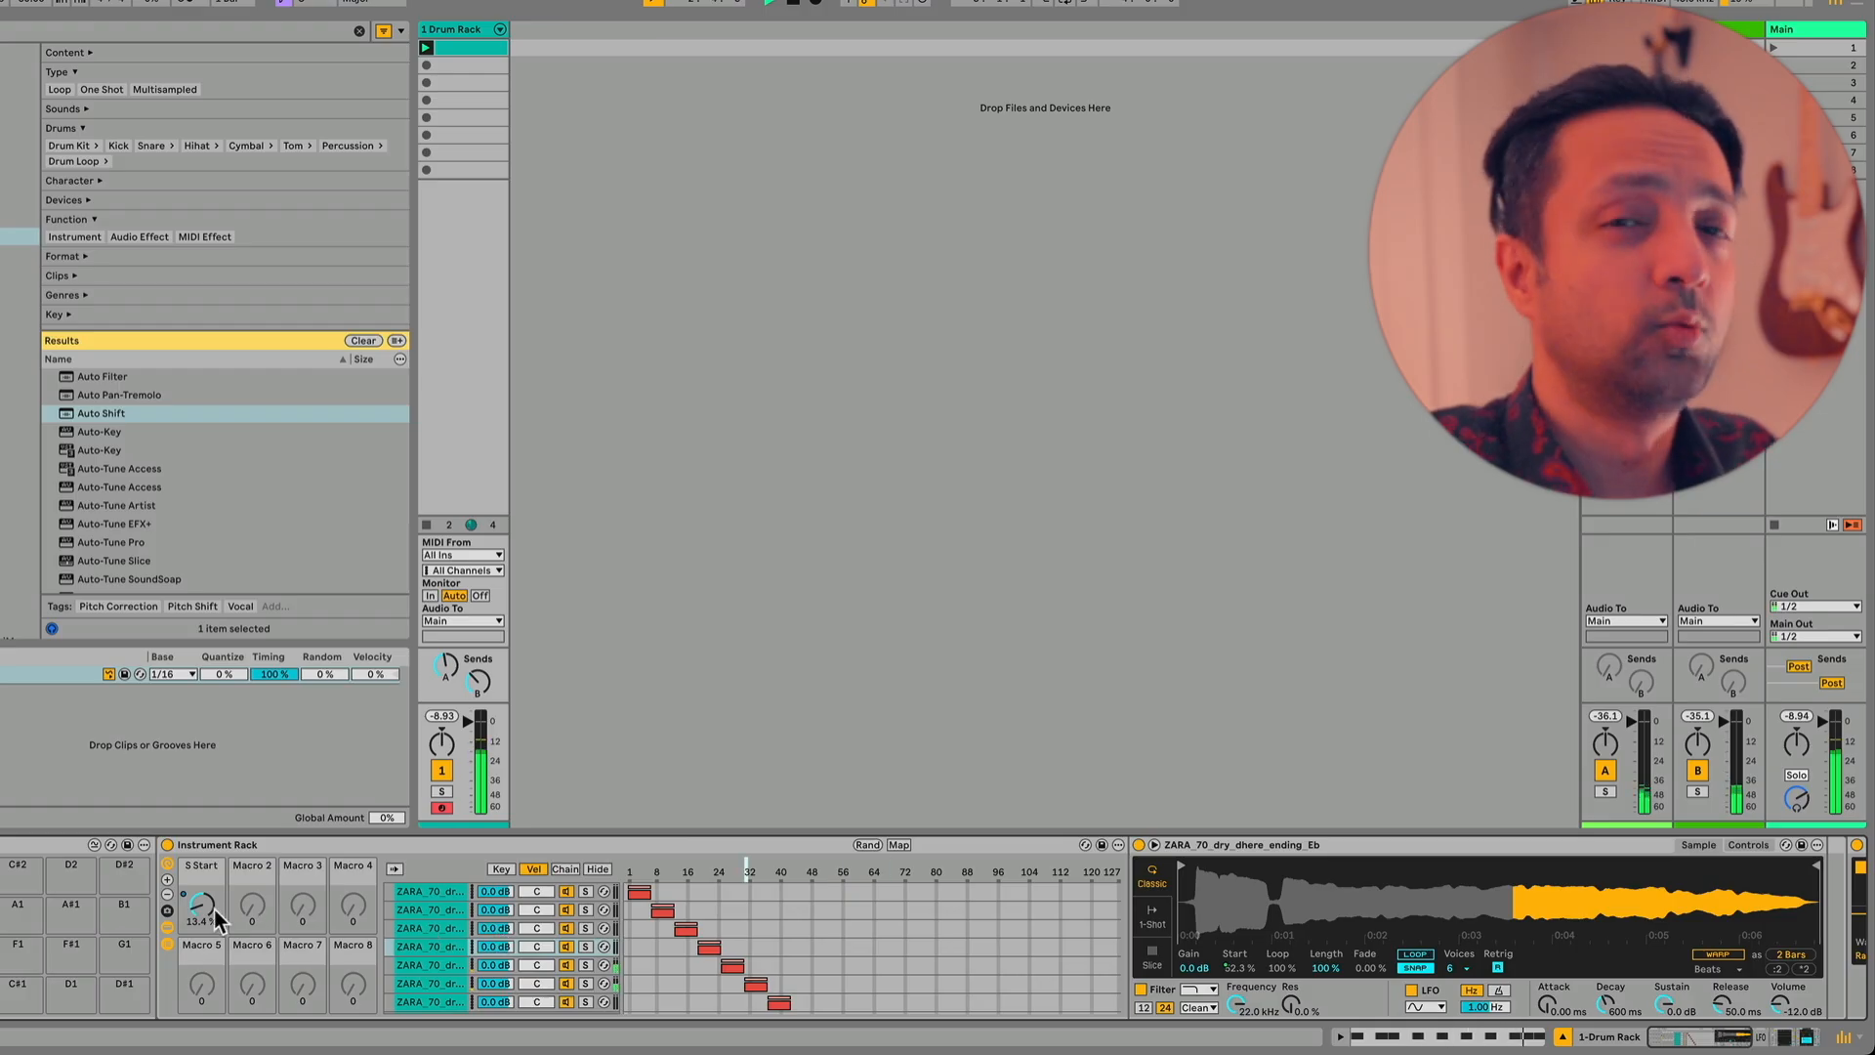
key(space)
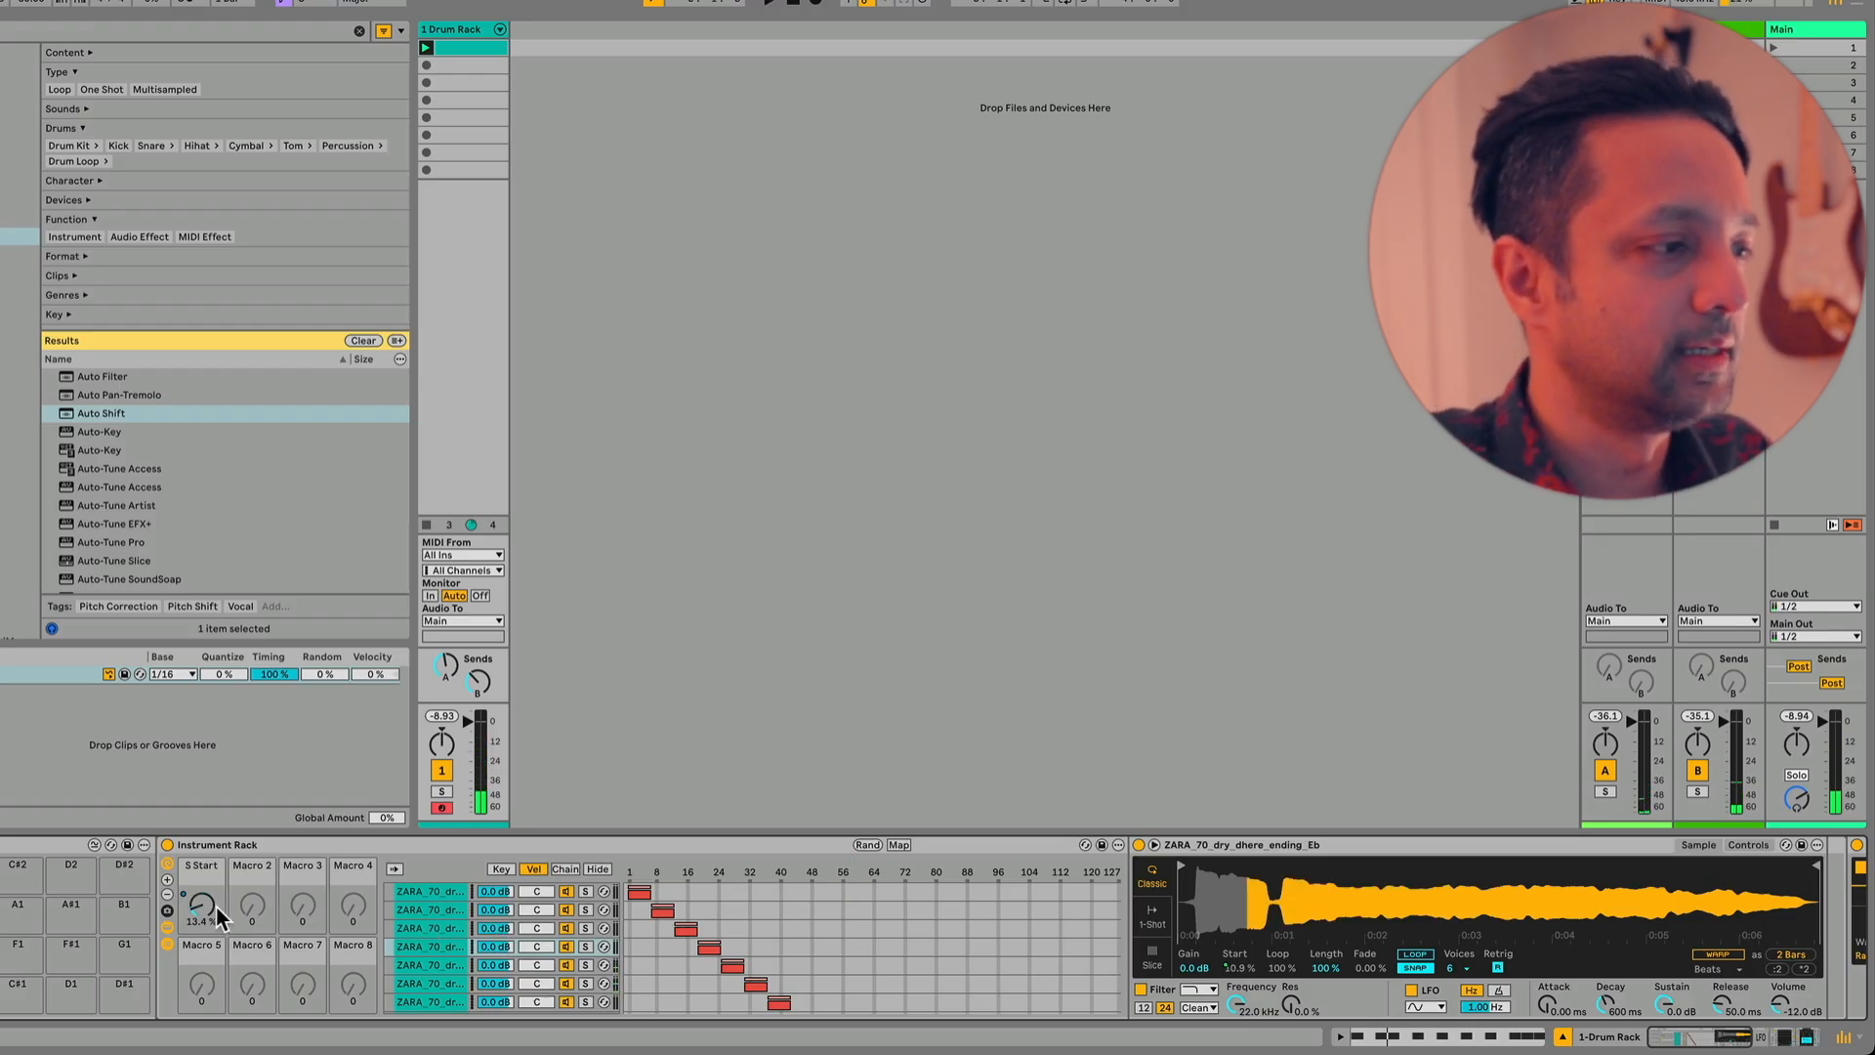
drag(214, 905, 202, 980)
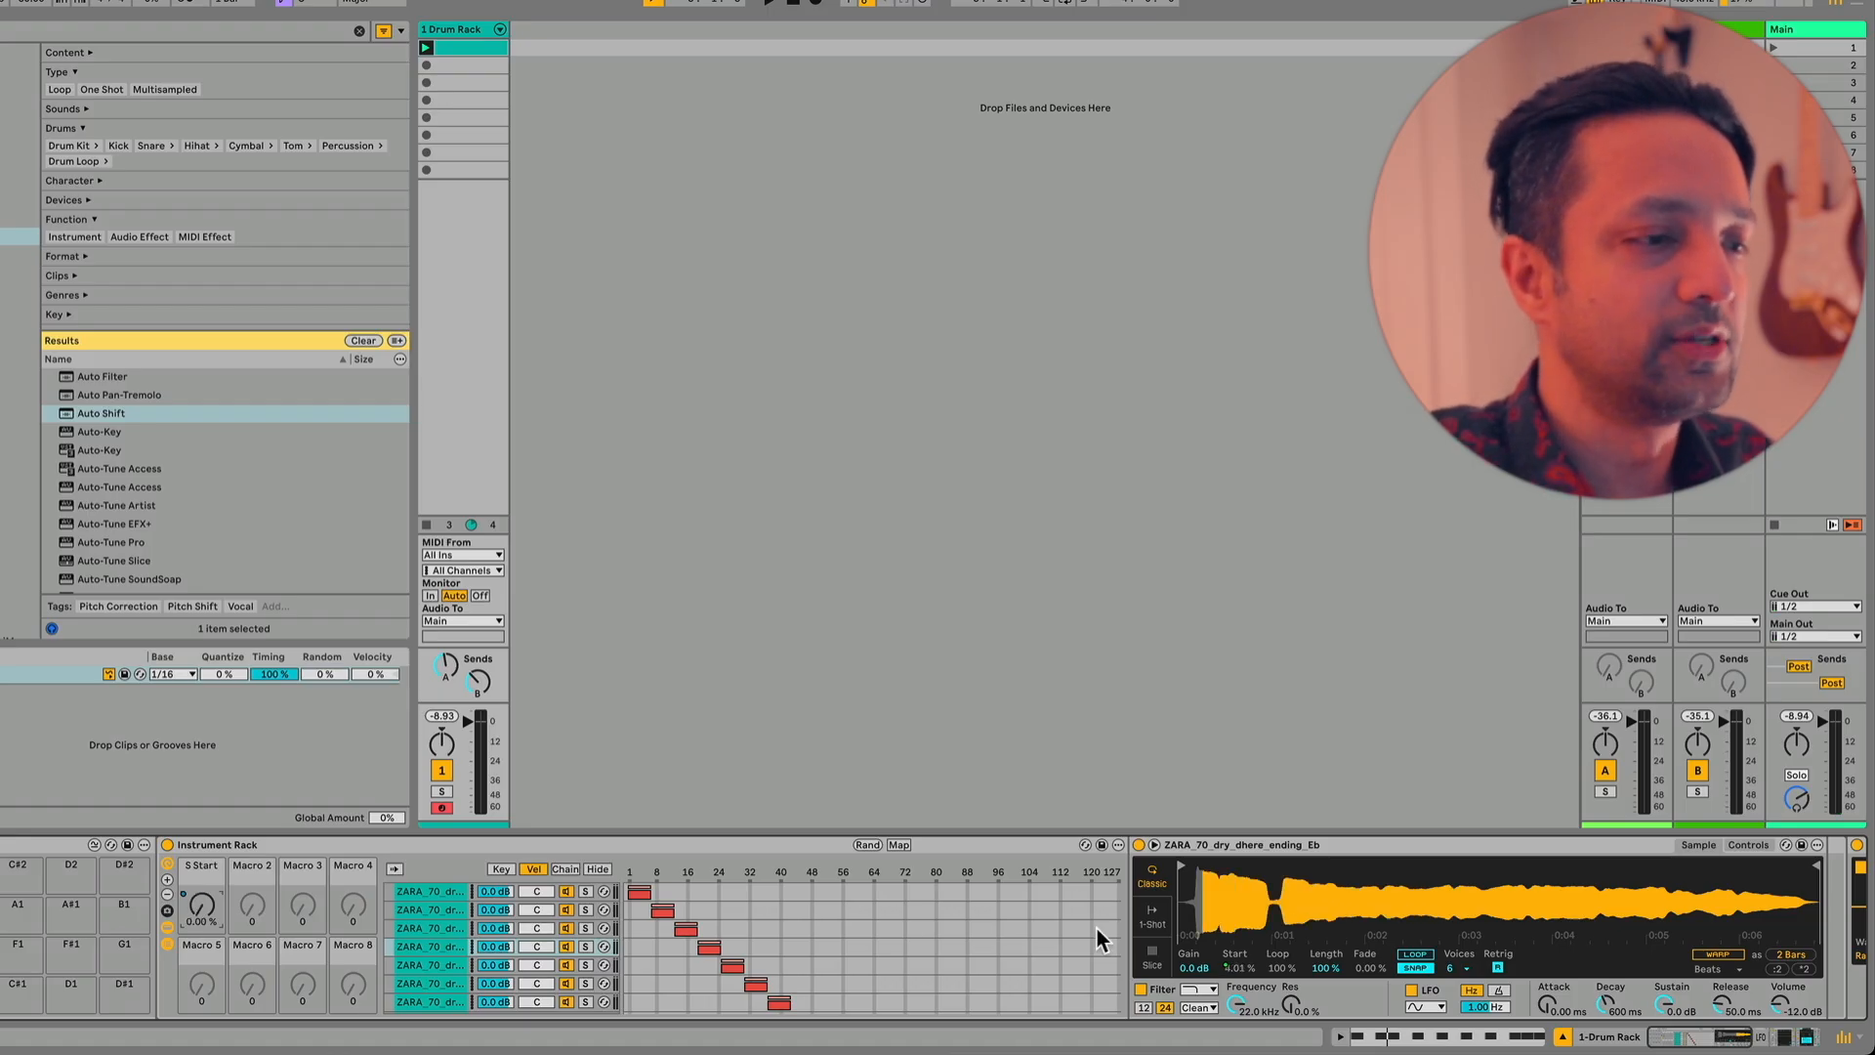
Switch the polarity of the LFO's S Start modulation to unipolar and audition the clip through the device chain
scroll(1234, 963, right, 5)
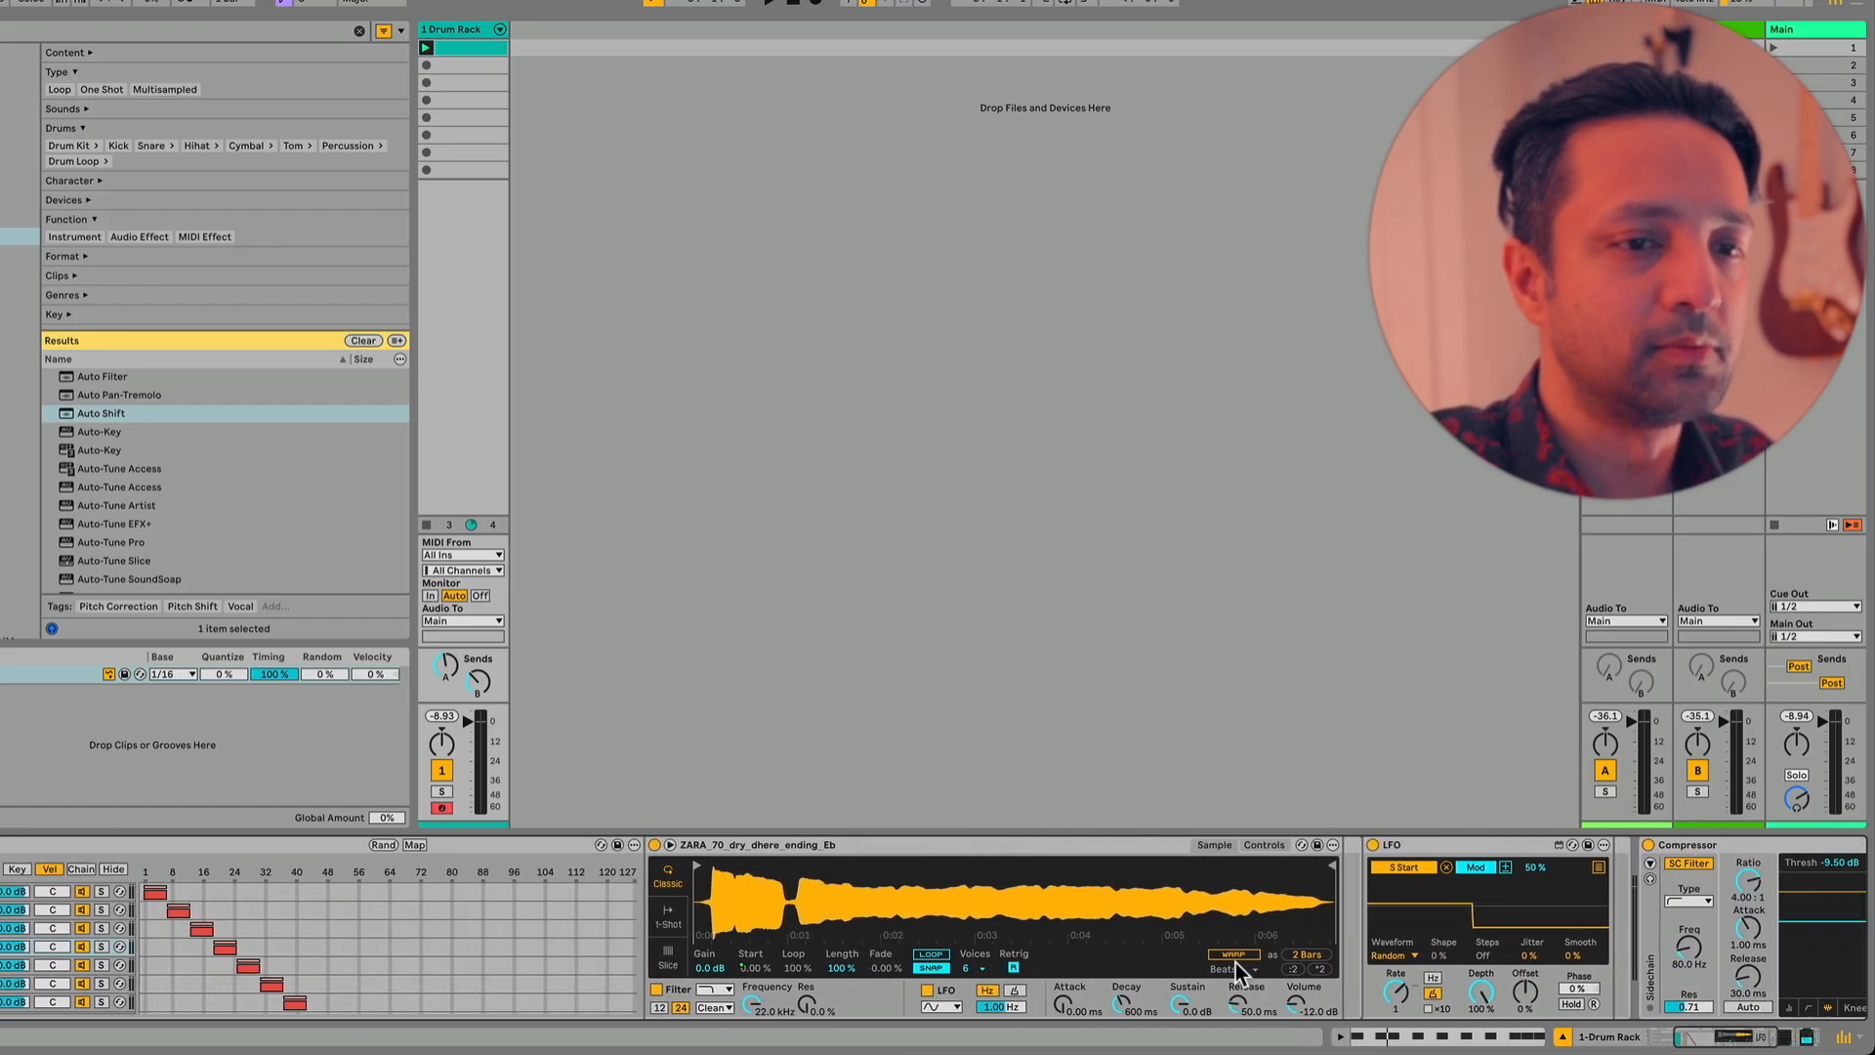
click(1496, 867)
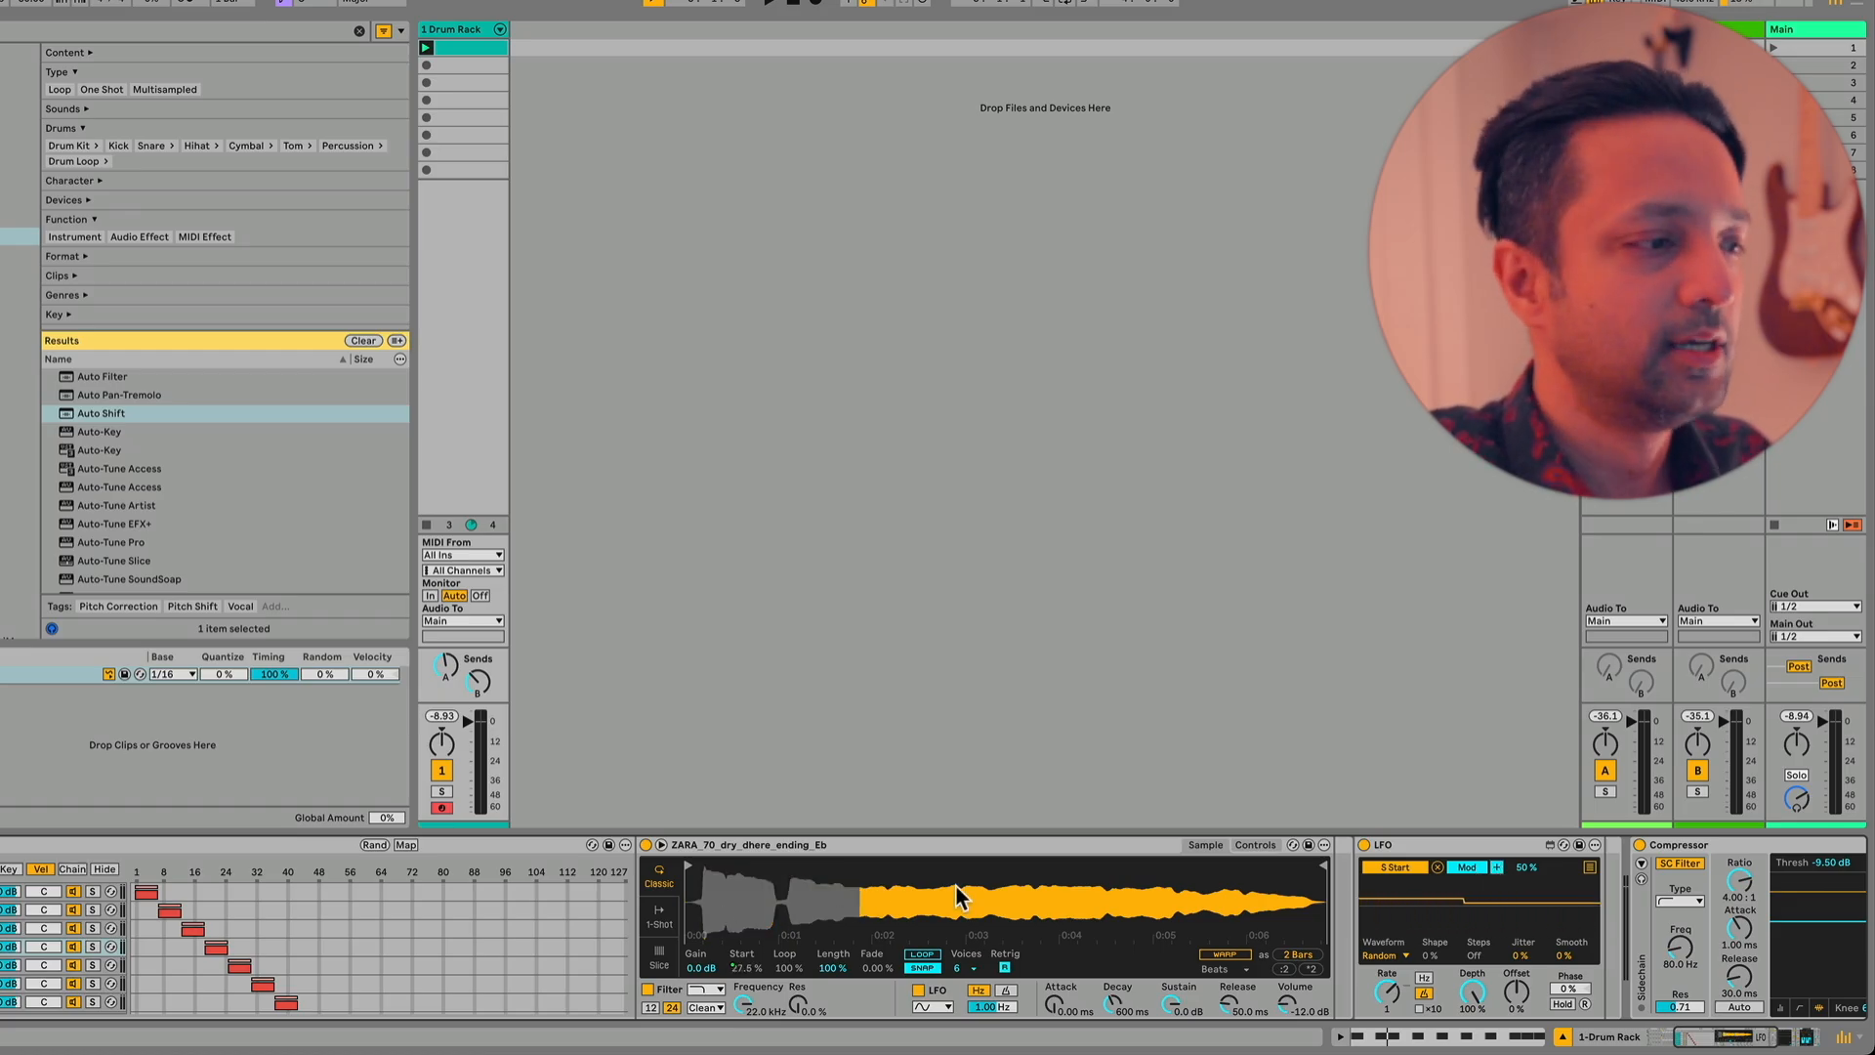
scroll(732, 928, left, 5)
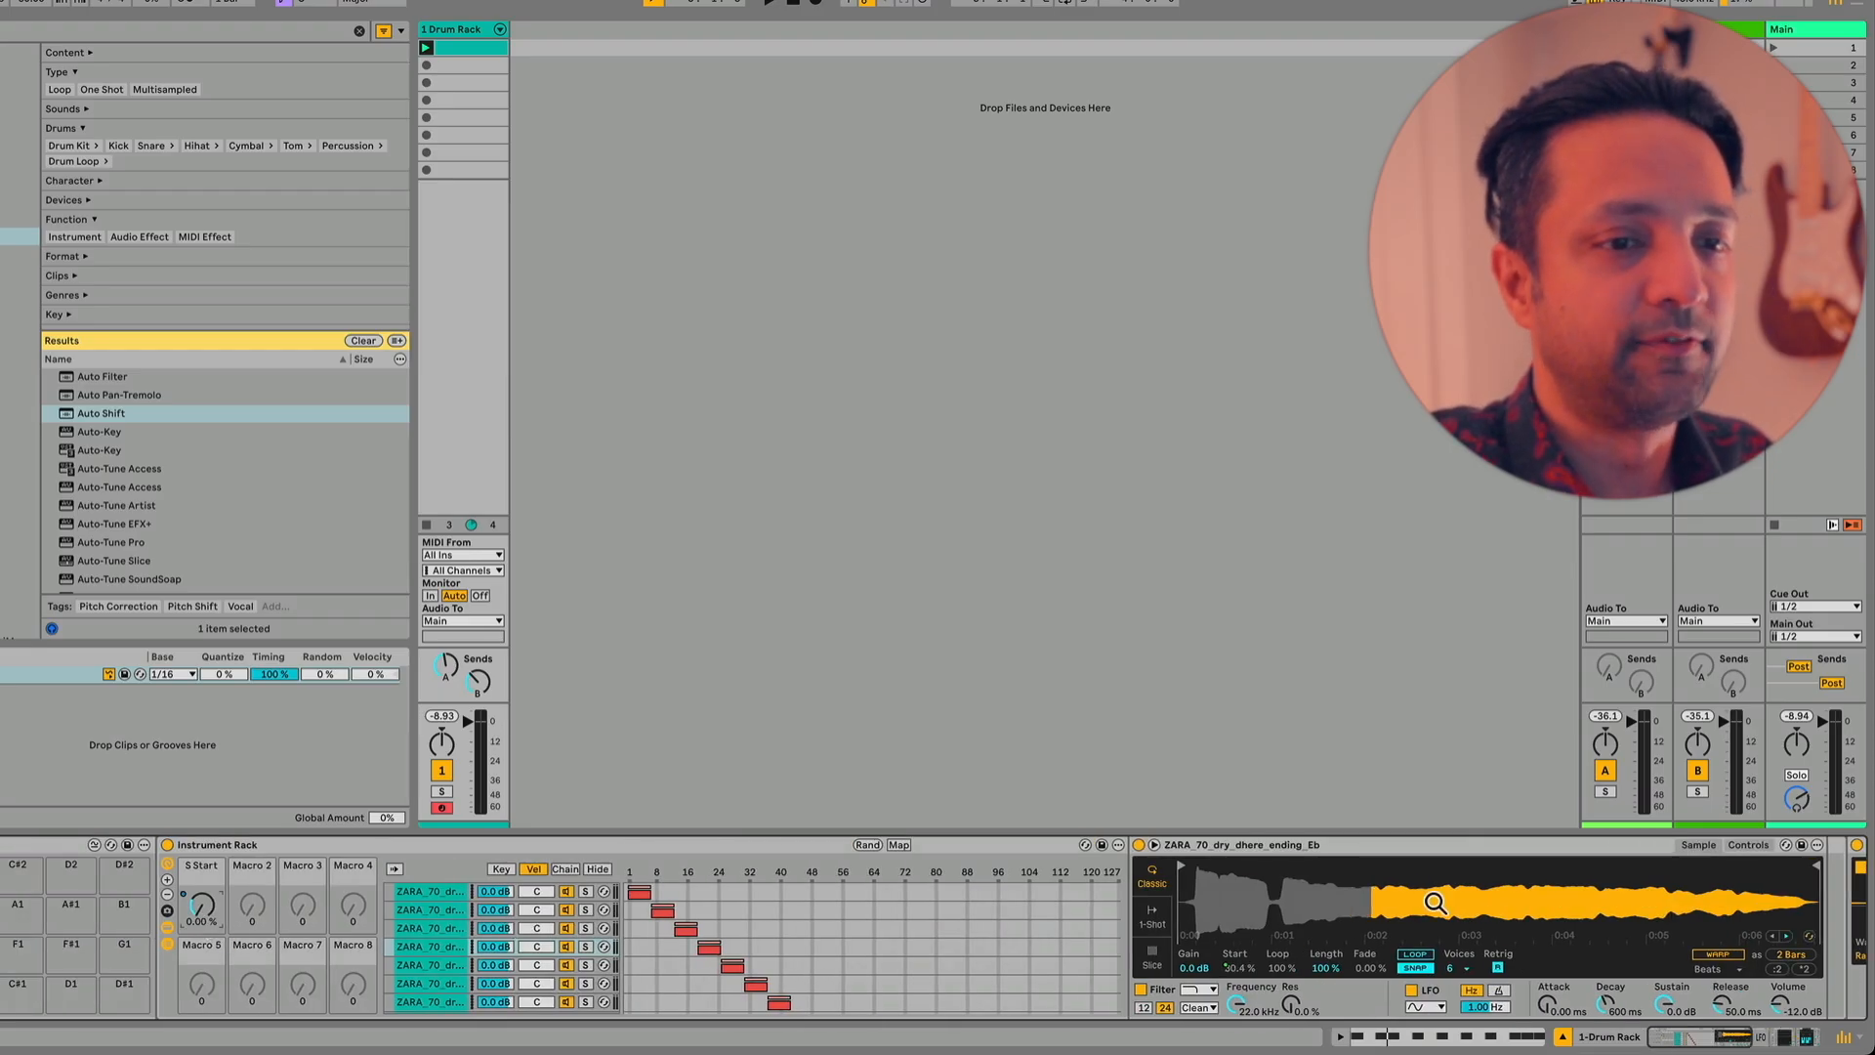
scroll(1432, 901, right, 5)
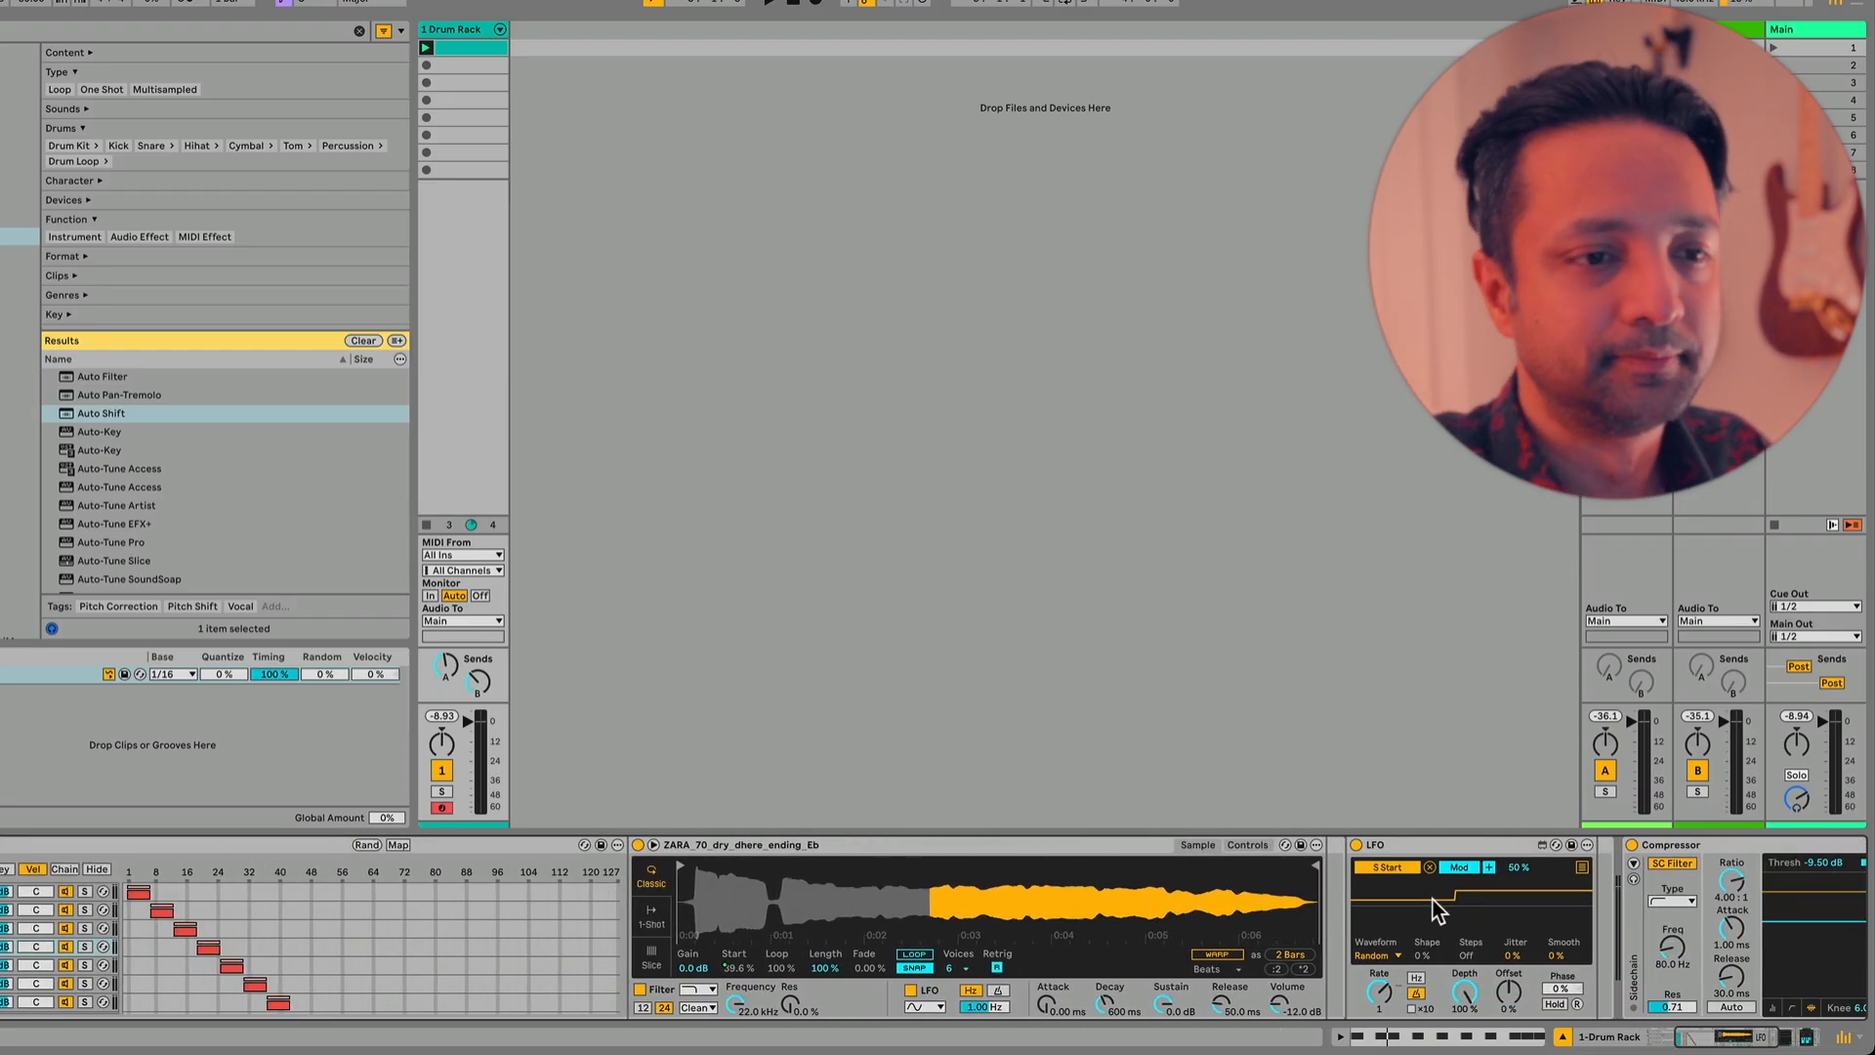
key(space)
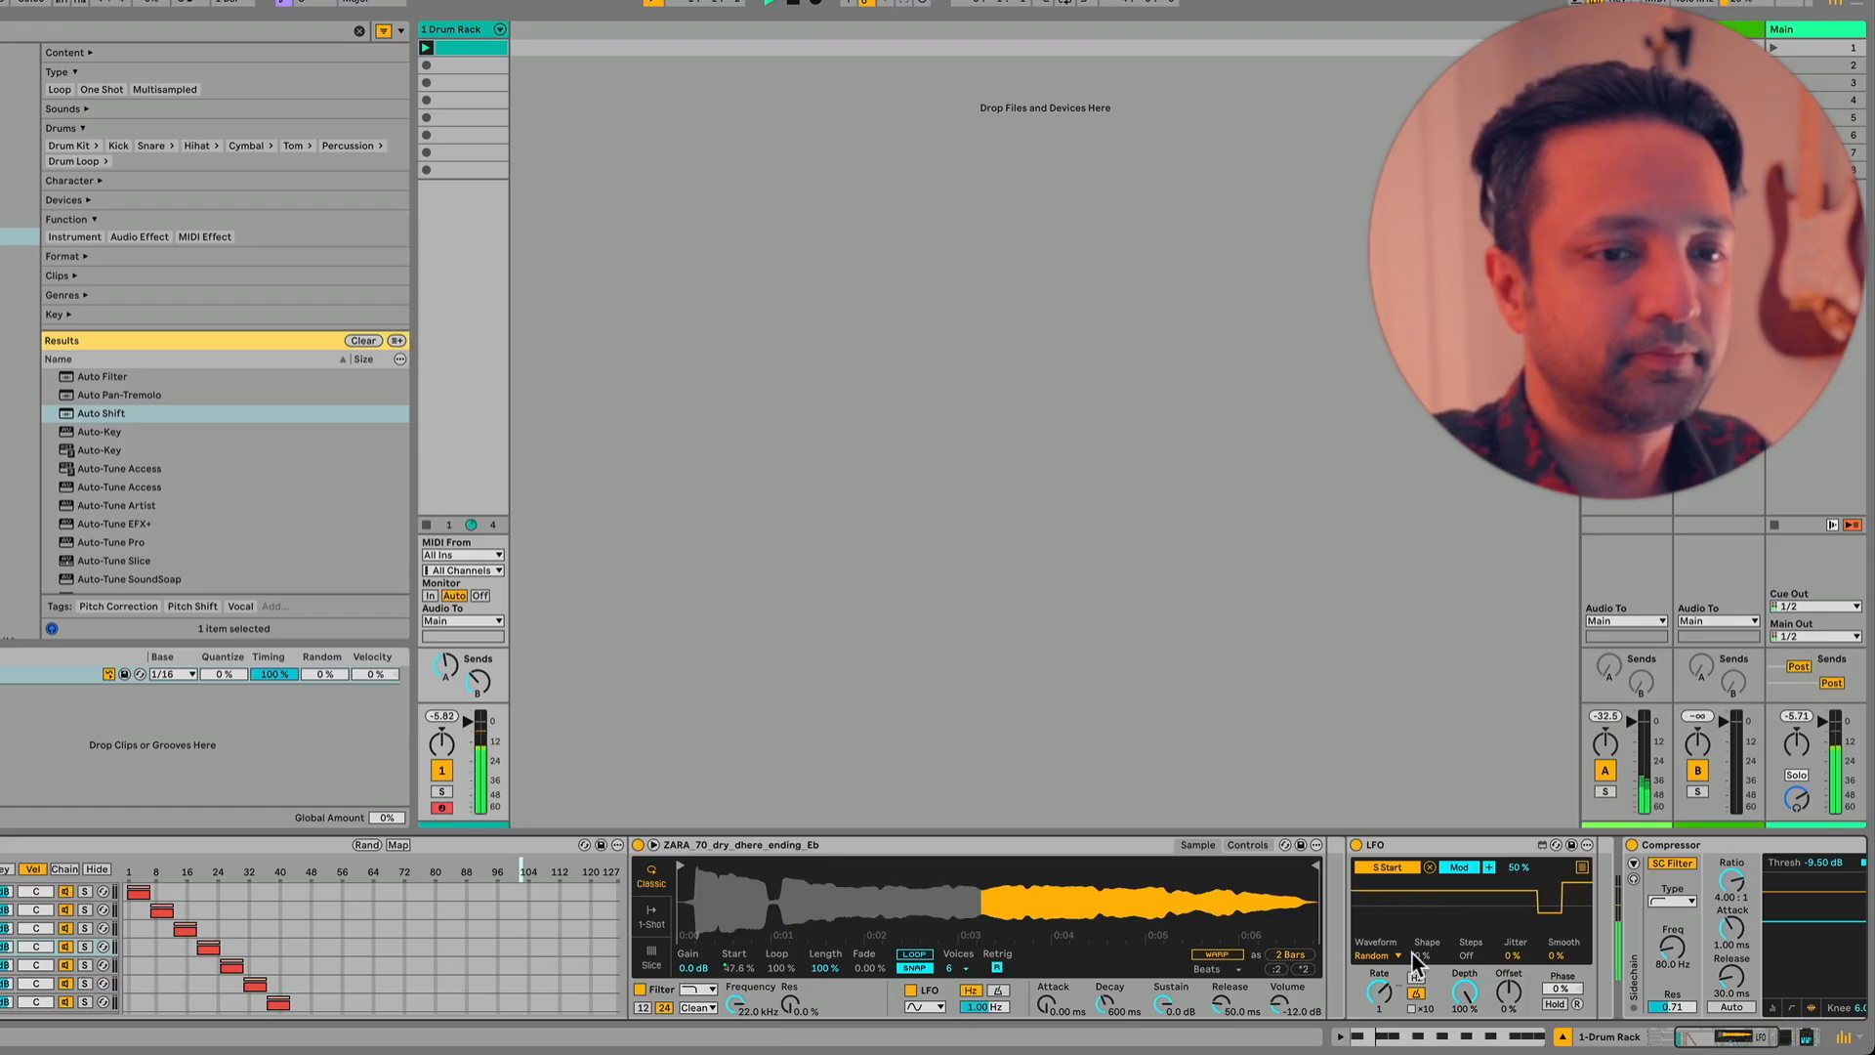
scroll(1535, 963, right, 7)
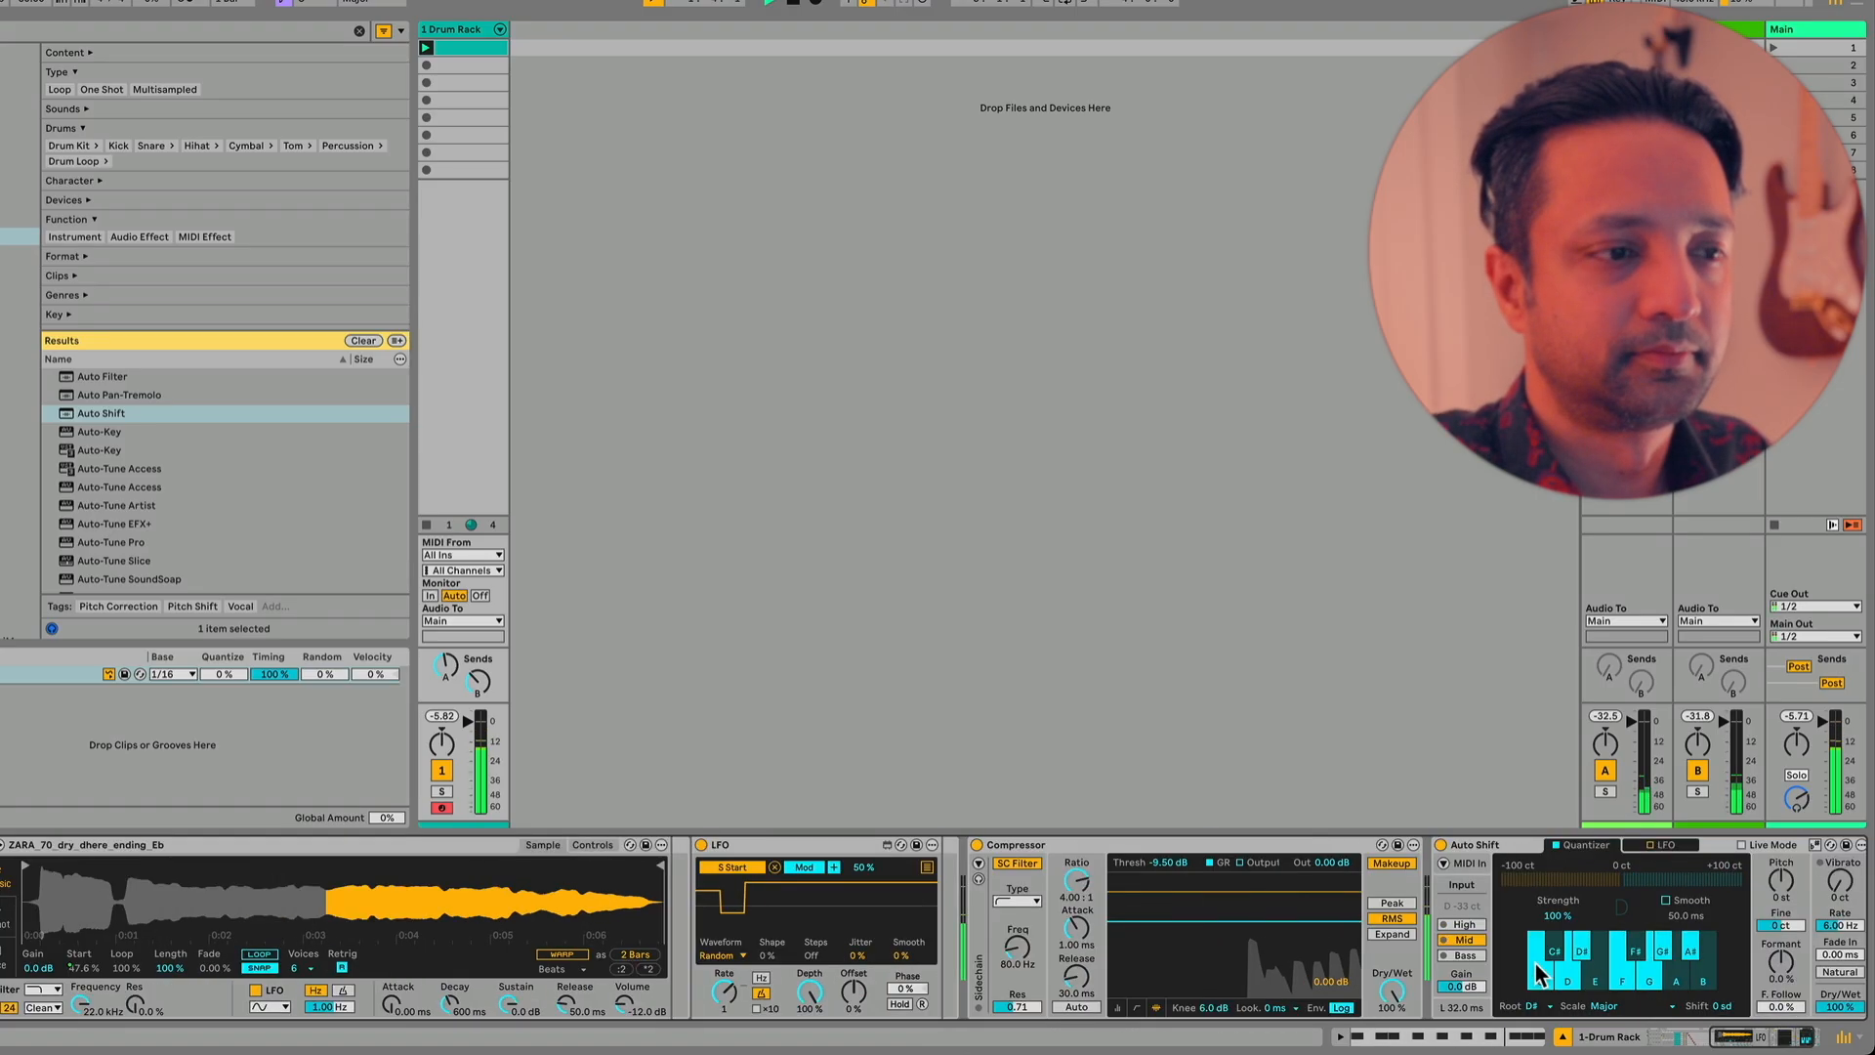
scroll(1535, 963, right, 1)
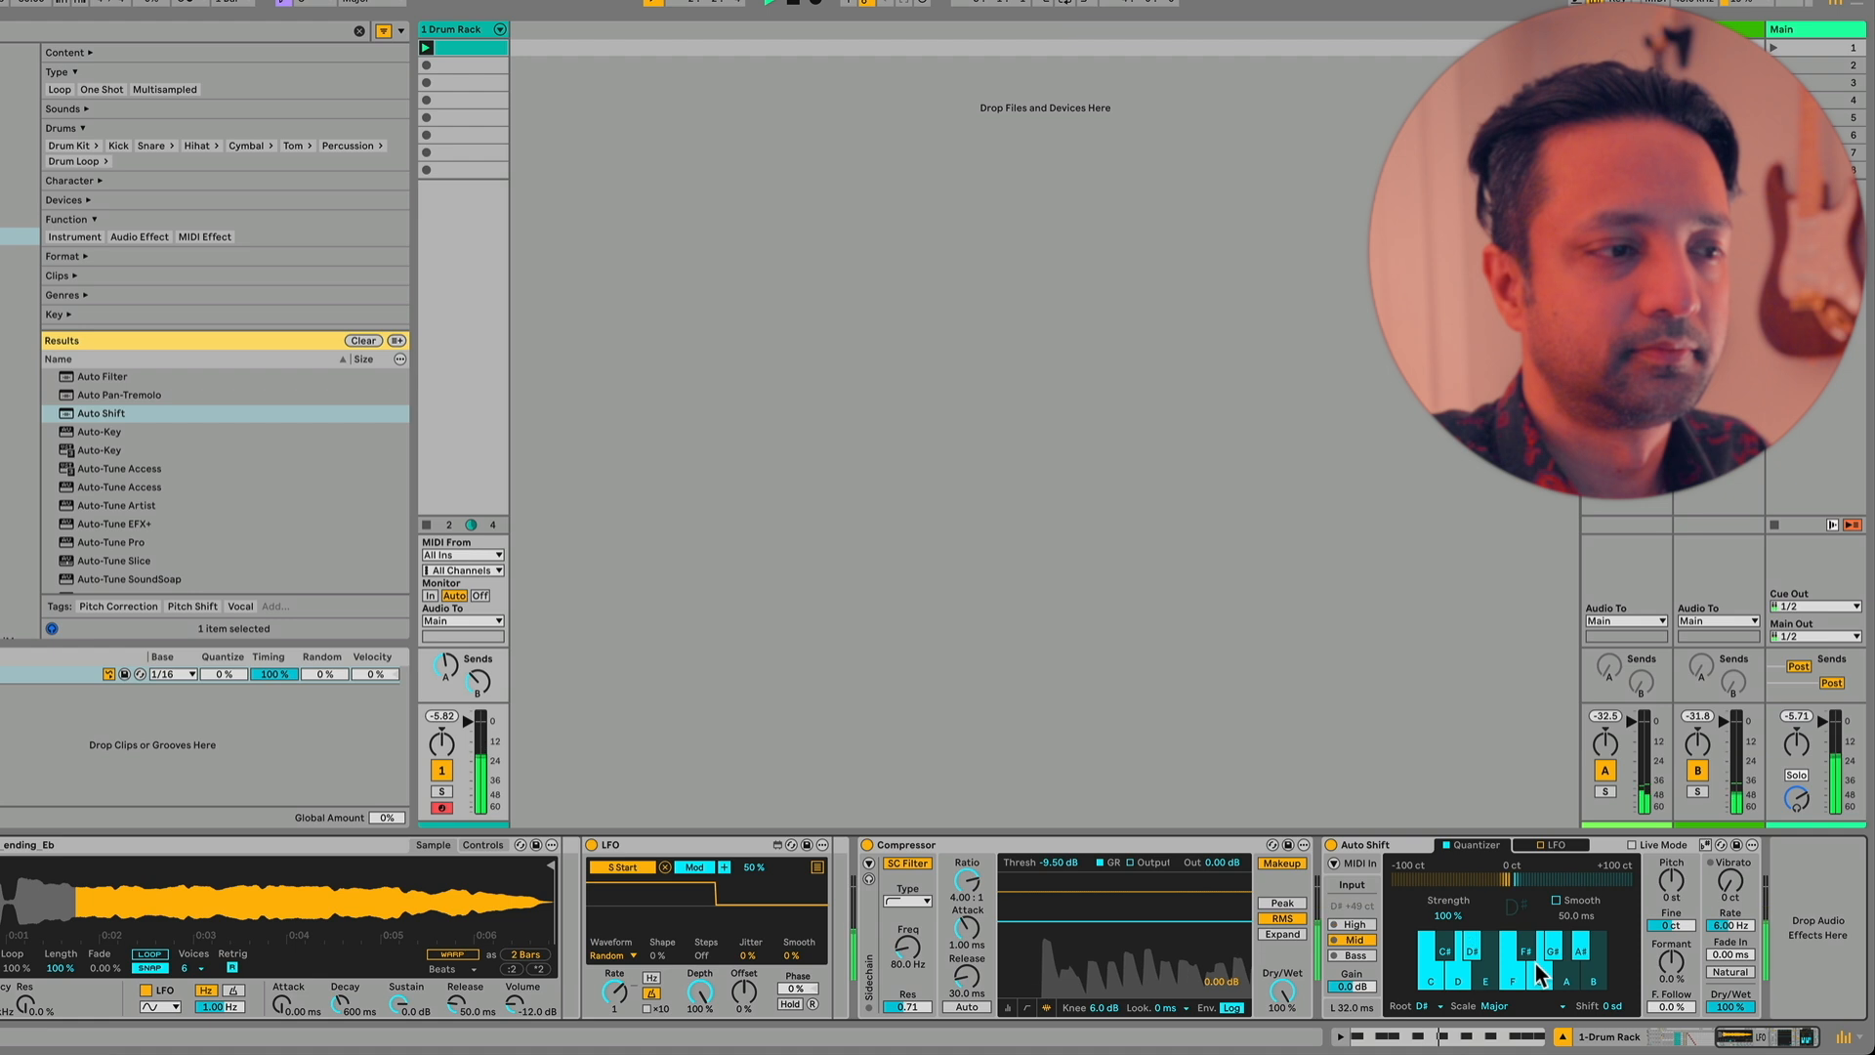
Map Simpler's transpose control to Macro 2, extend the mapping to all siblings, and set the Transpose macro to -12 st
scroll(1519, 967, left, 7)
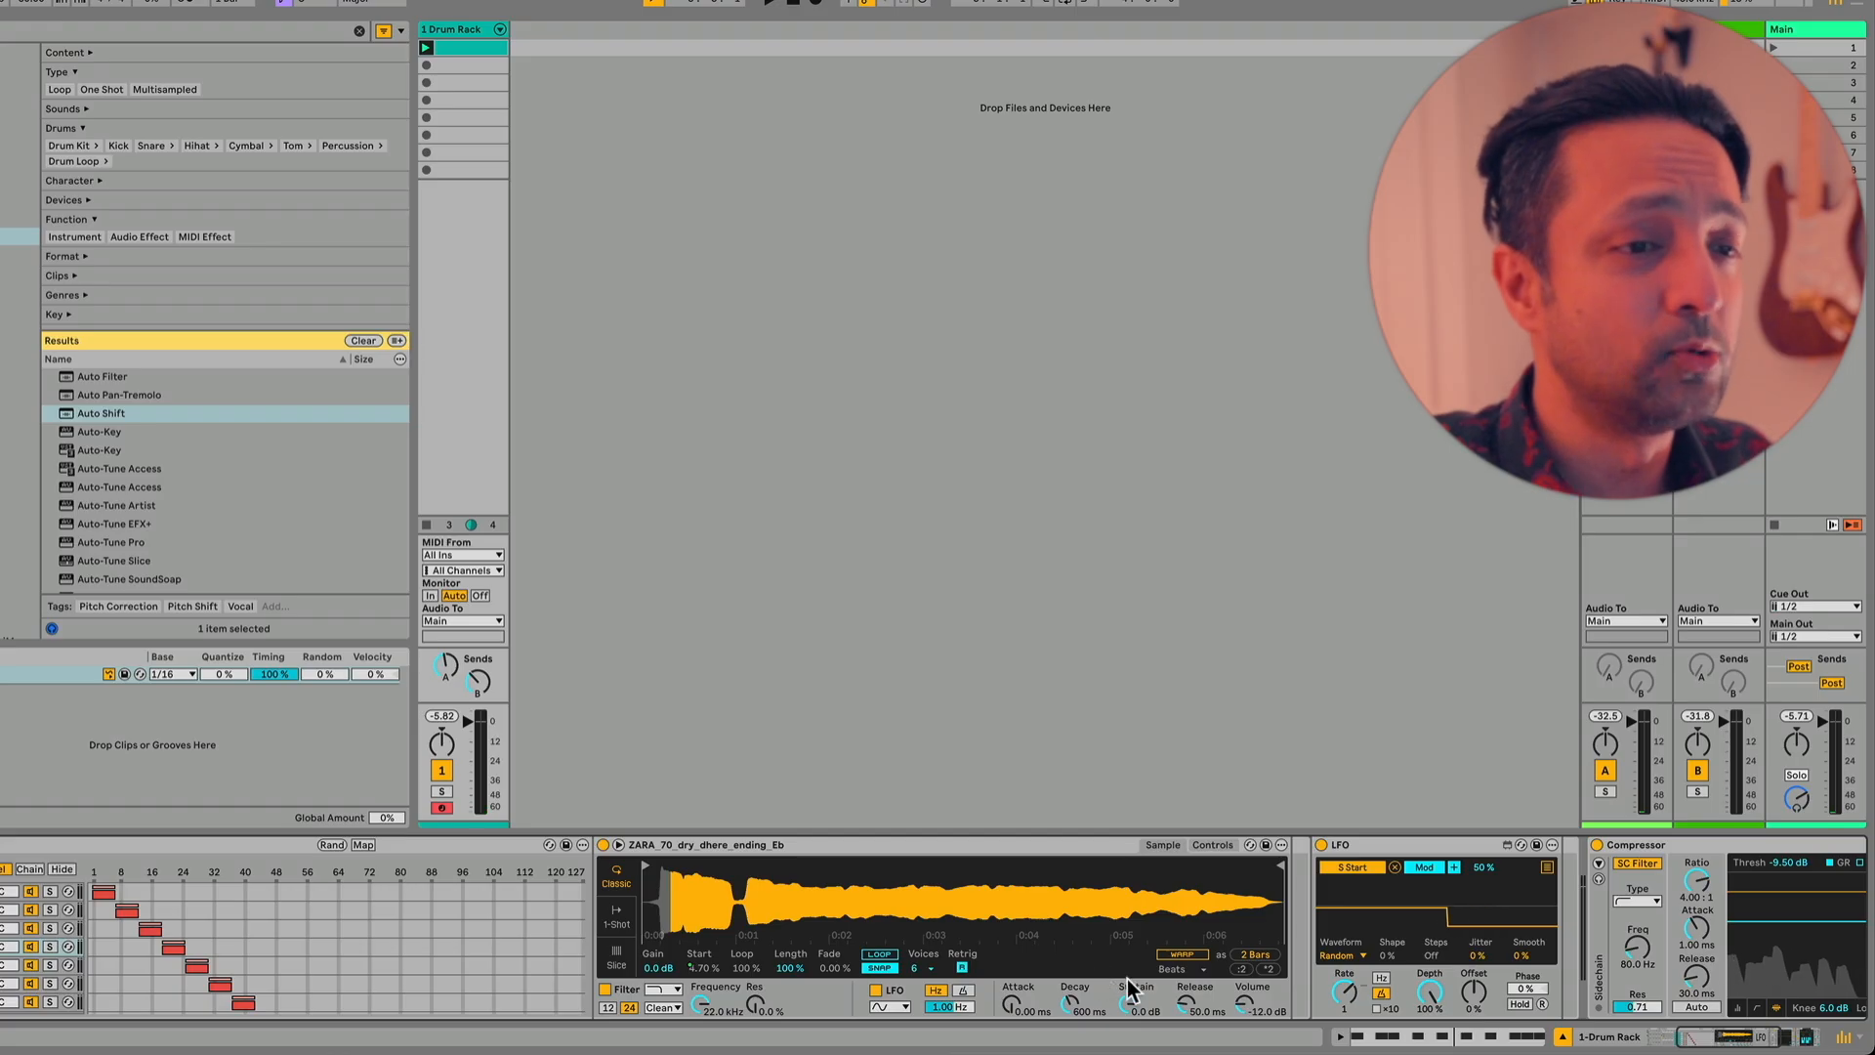
click(1214, 845)
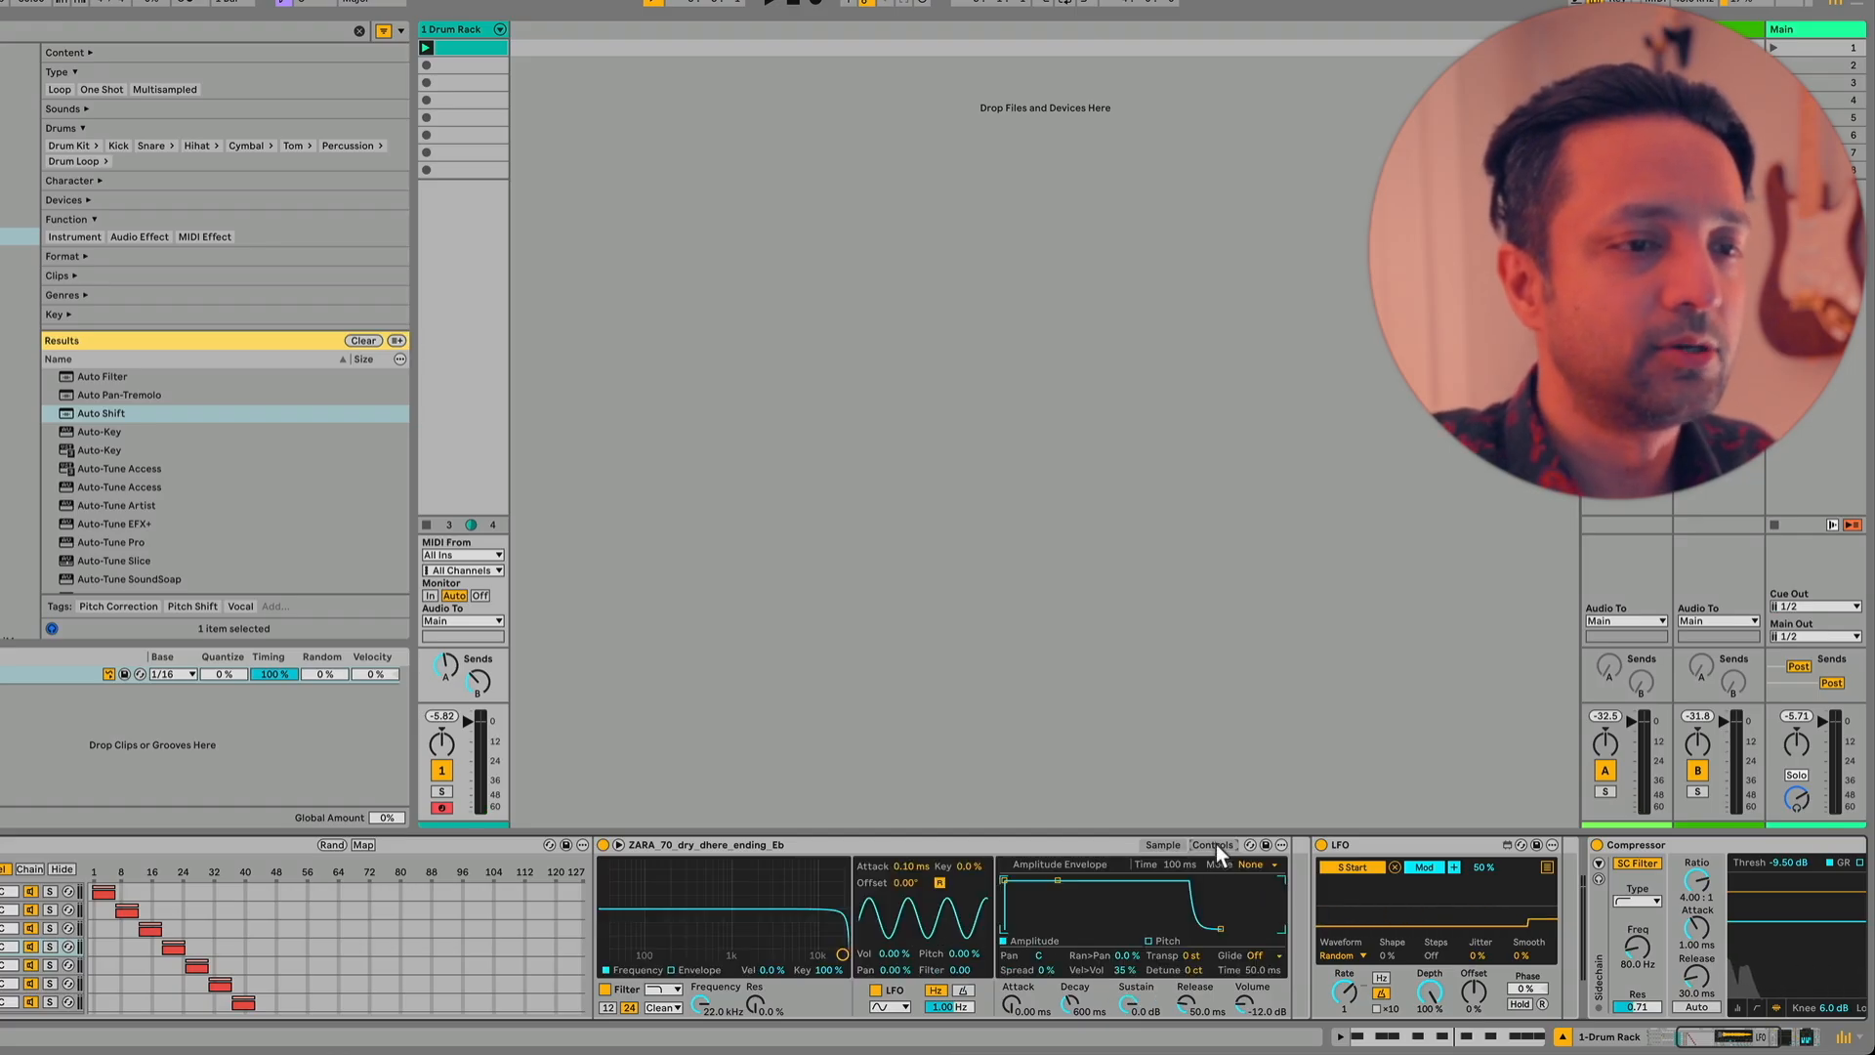
click(1185, 954)
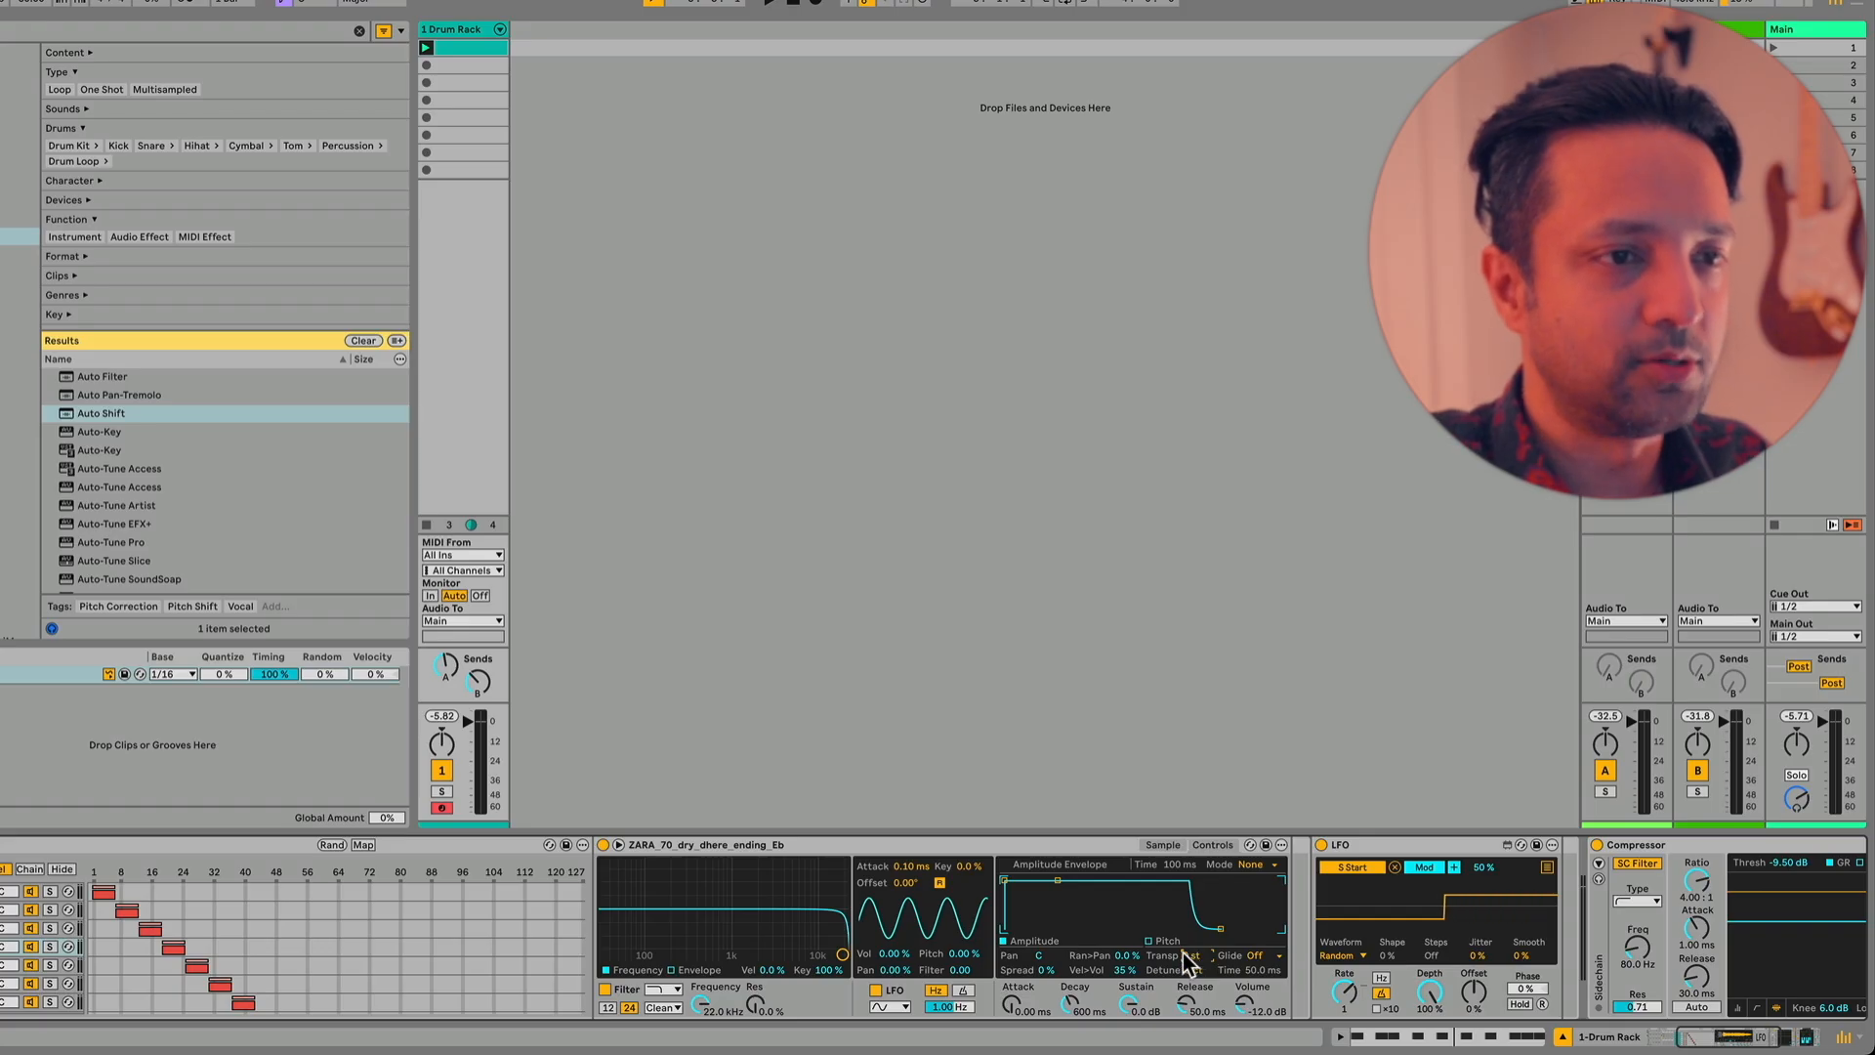
right_click(1186, 962)
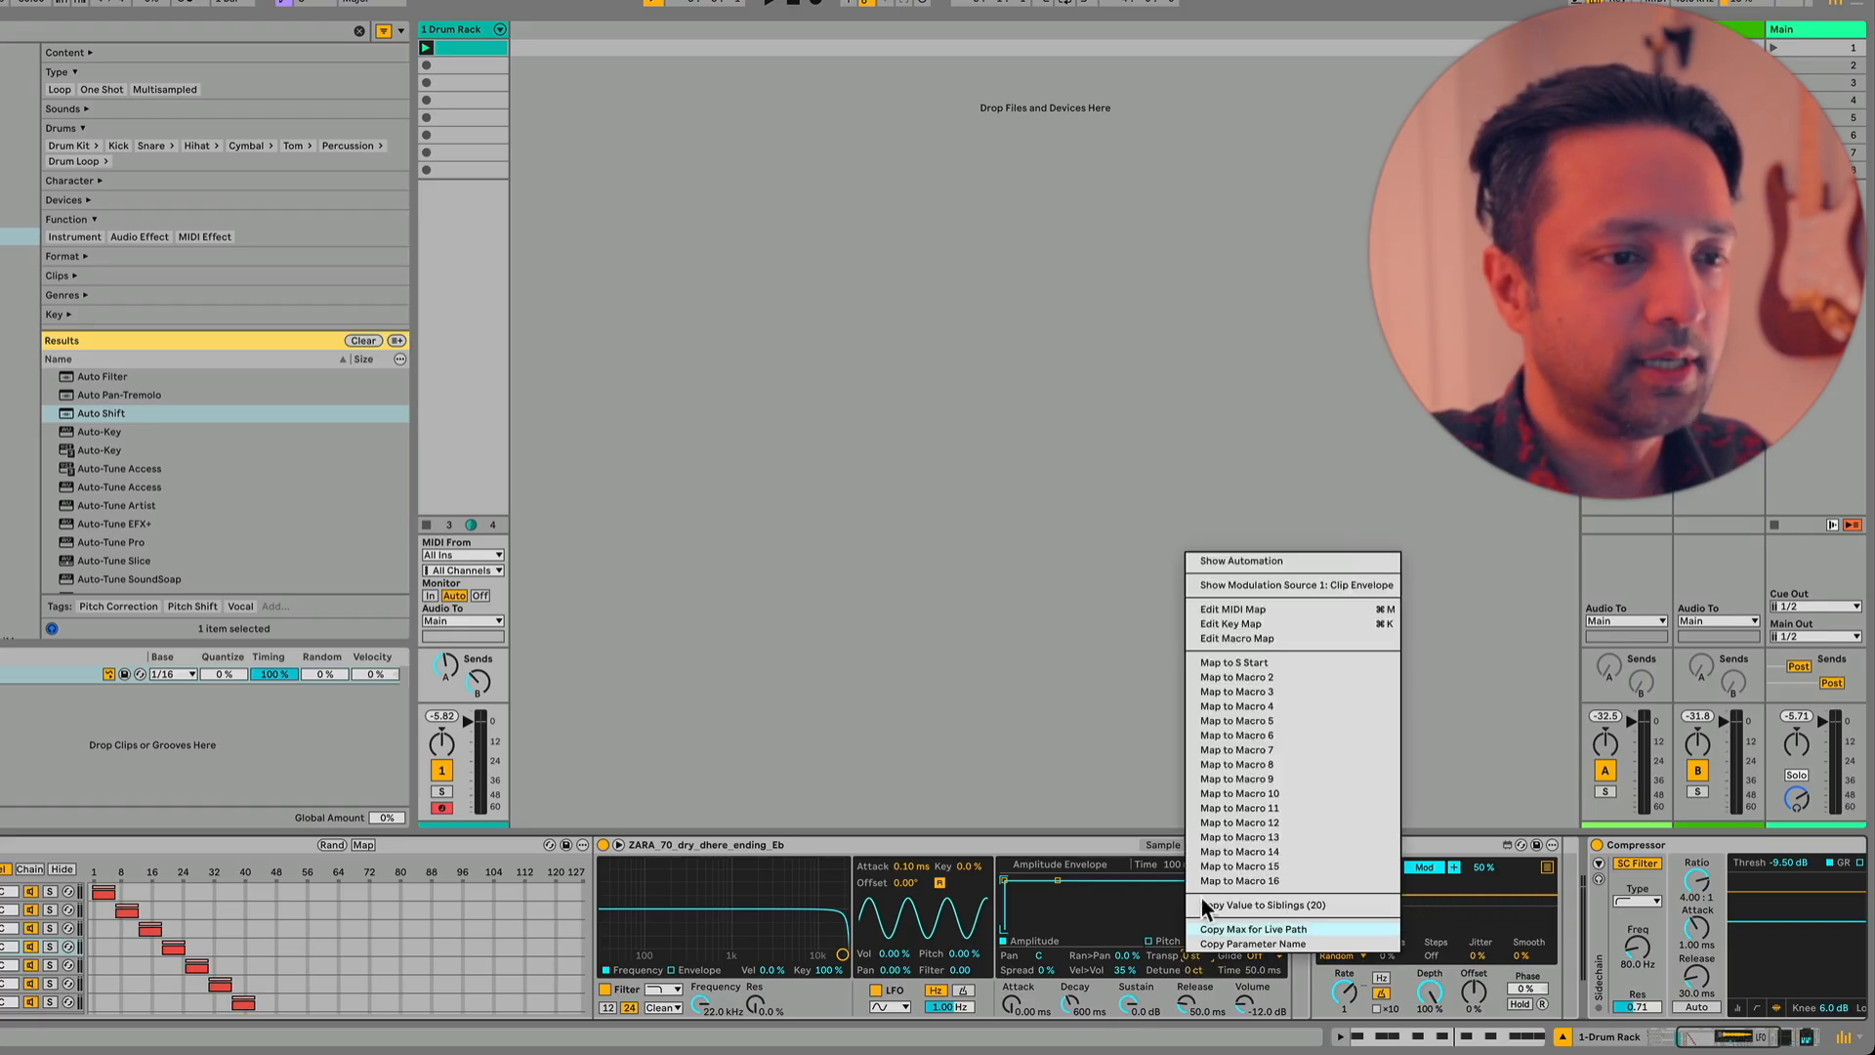
click(1245, 689)
right_click(1193, 963)
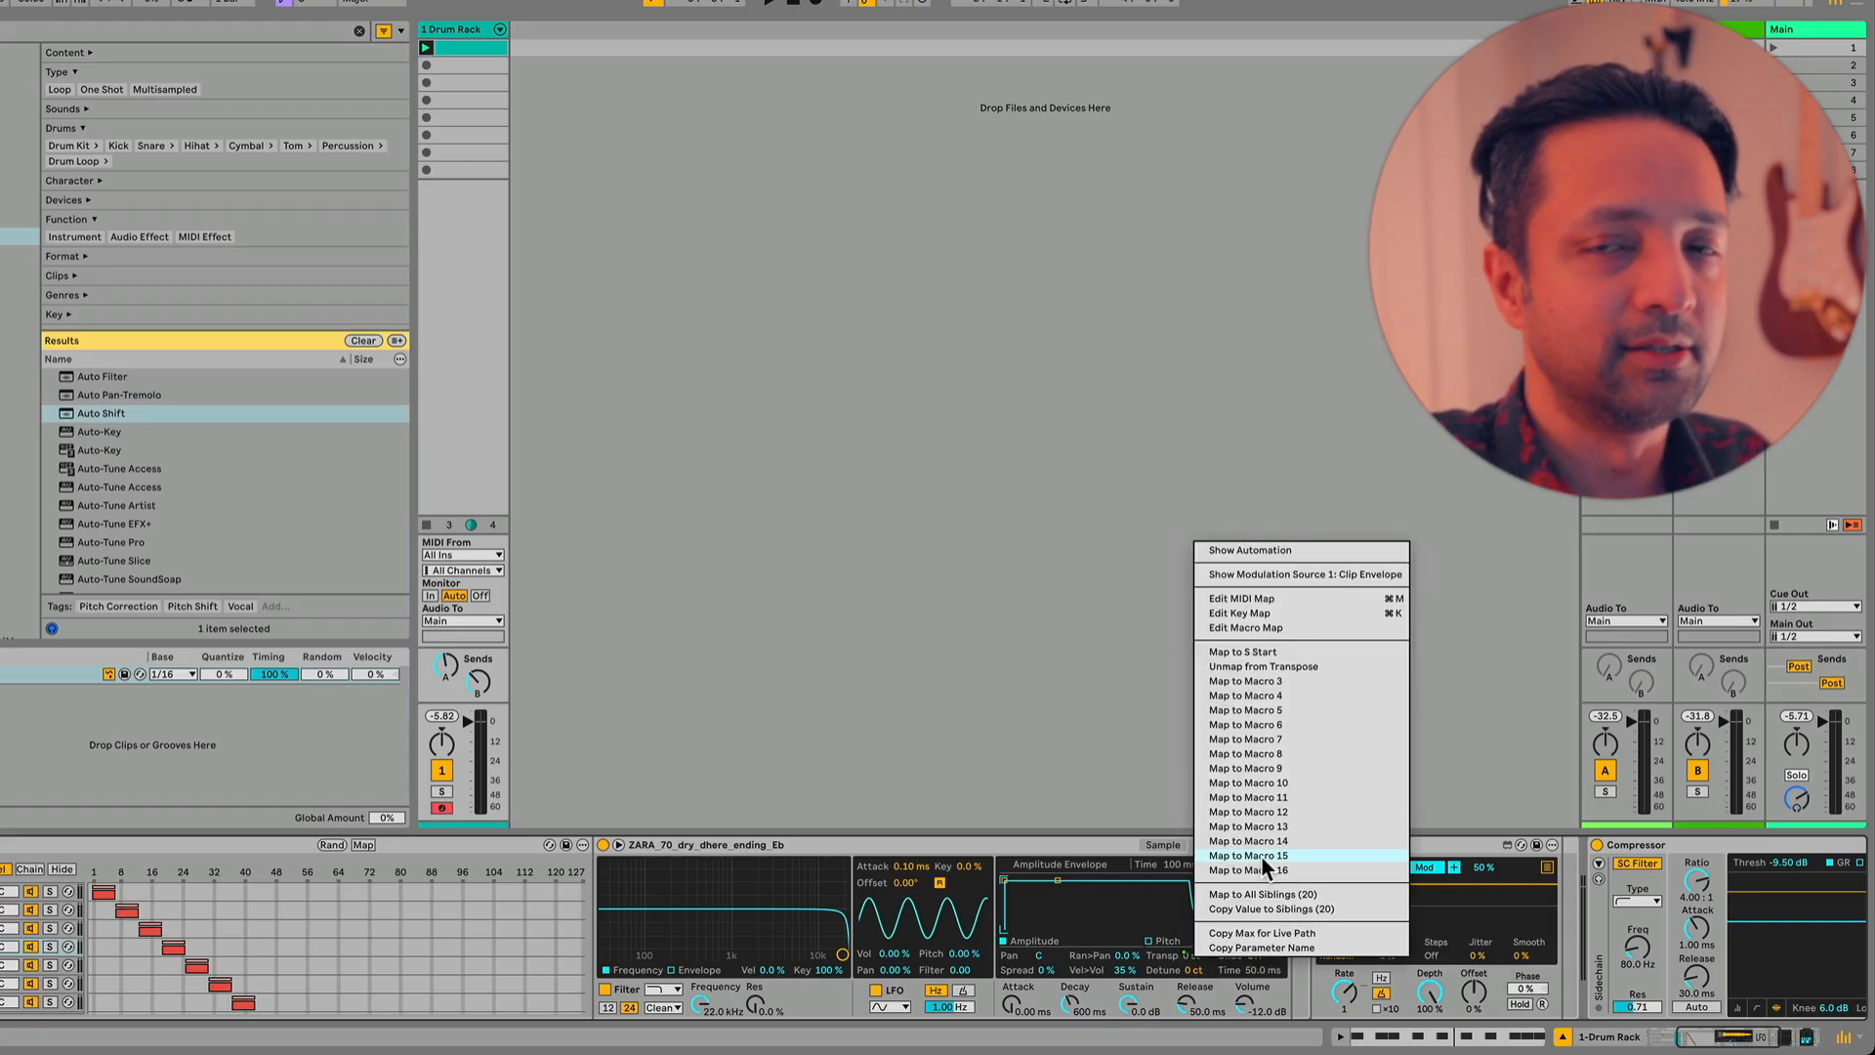
click(1263, 895)
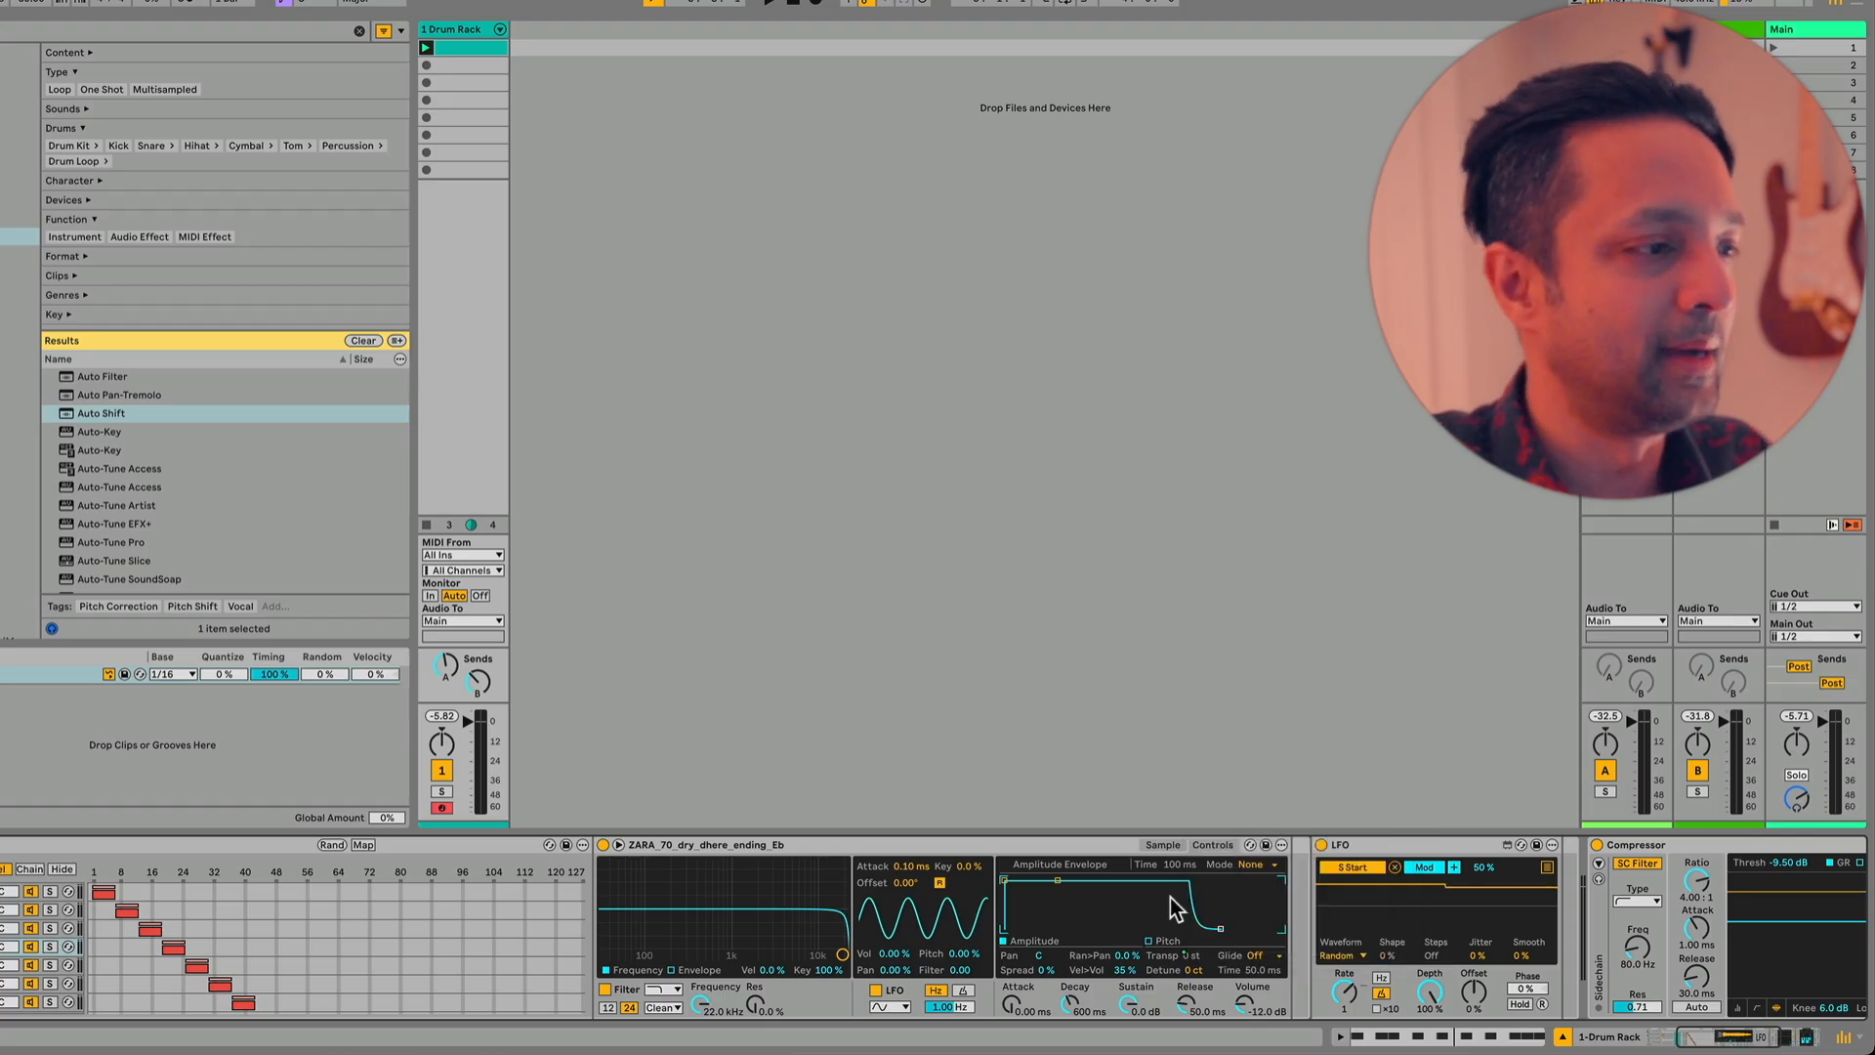
scroll(1173, 898, left, 5)
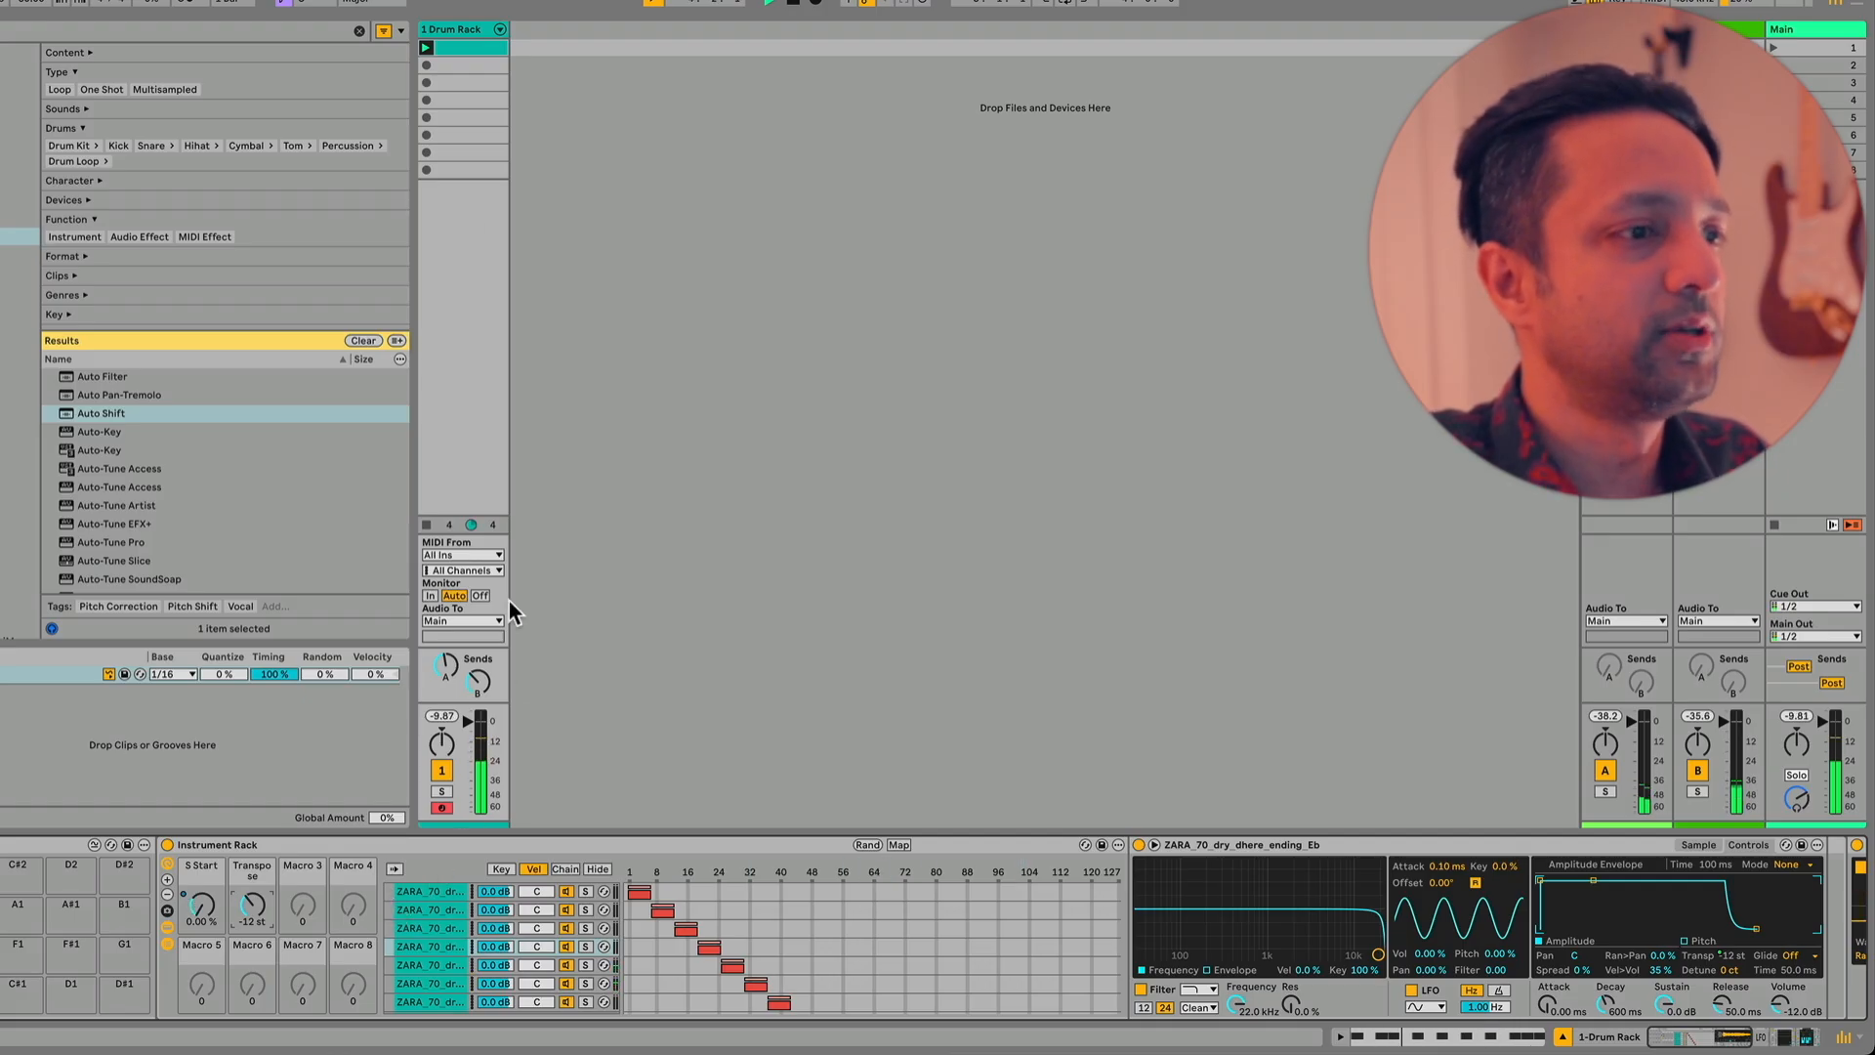
Open the Drum Rack clip, delete its existing notes, and add a single 1/16 note at its start
click(462, 47)
click(323, 753)
key(Delete)
double_click(354, 756)
Duplicate the 1/16 note repeatedly until it fills the whole bar of the clip
key(ctrl+d)
key(ctrl+d)
key(ctrl+d)
key(ctrl+d)
key(ctrl+d)
key(ctrl+d)
key(ctrl+d)
key(ctrl+d)
key(ctrl+d)
key(ctrl+d)
key(ctrl+d)
key(ctrl+d)
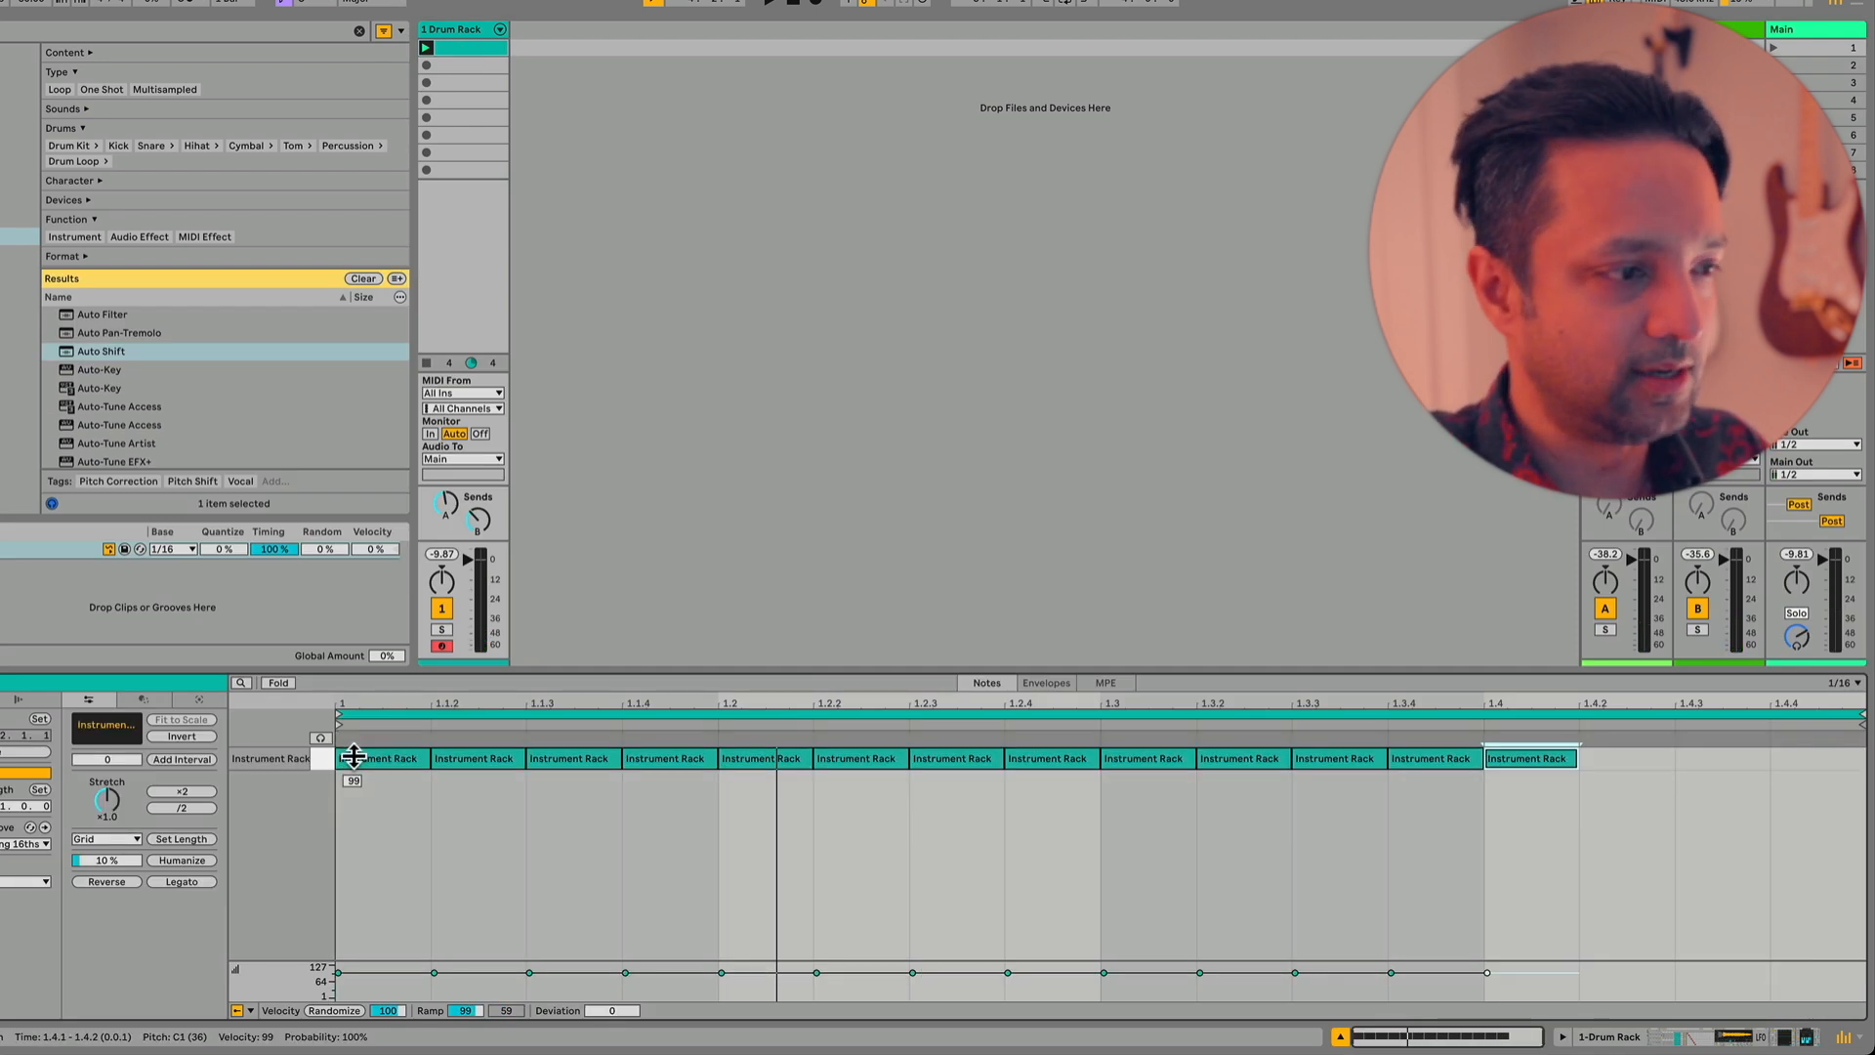
key(ctrl+d)
key(ctrl+d)
key(ctrl+d)
Randomize the velocities of all notes in the clip with an amount of 100, and launch the clip to audition it
key(ctrl+a)
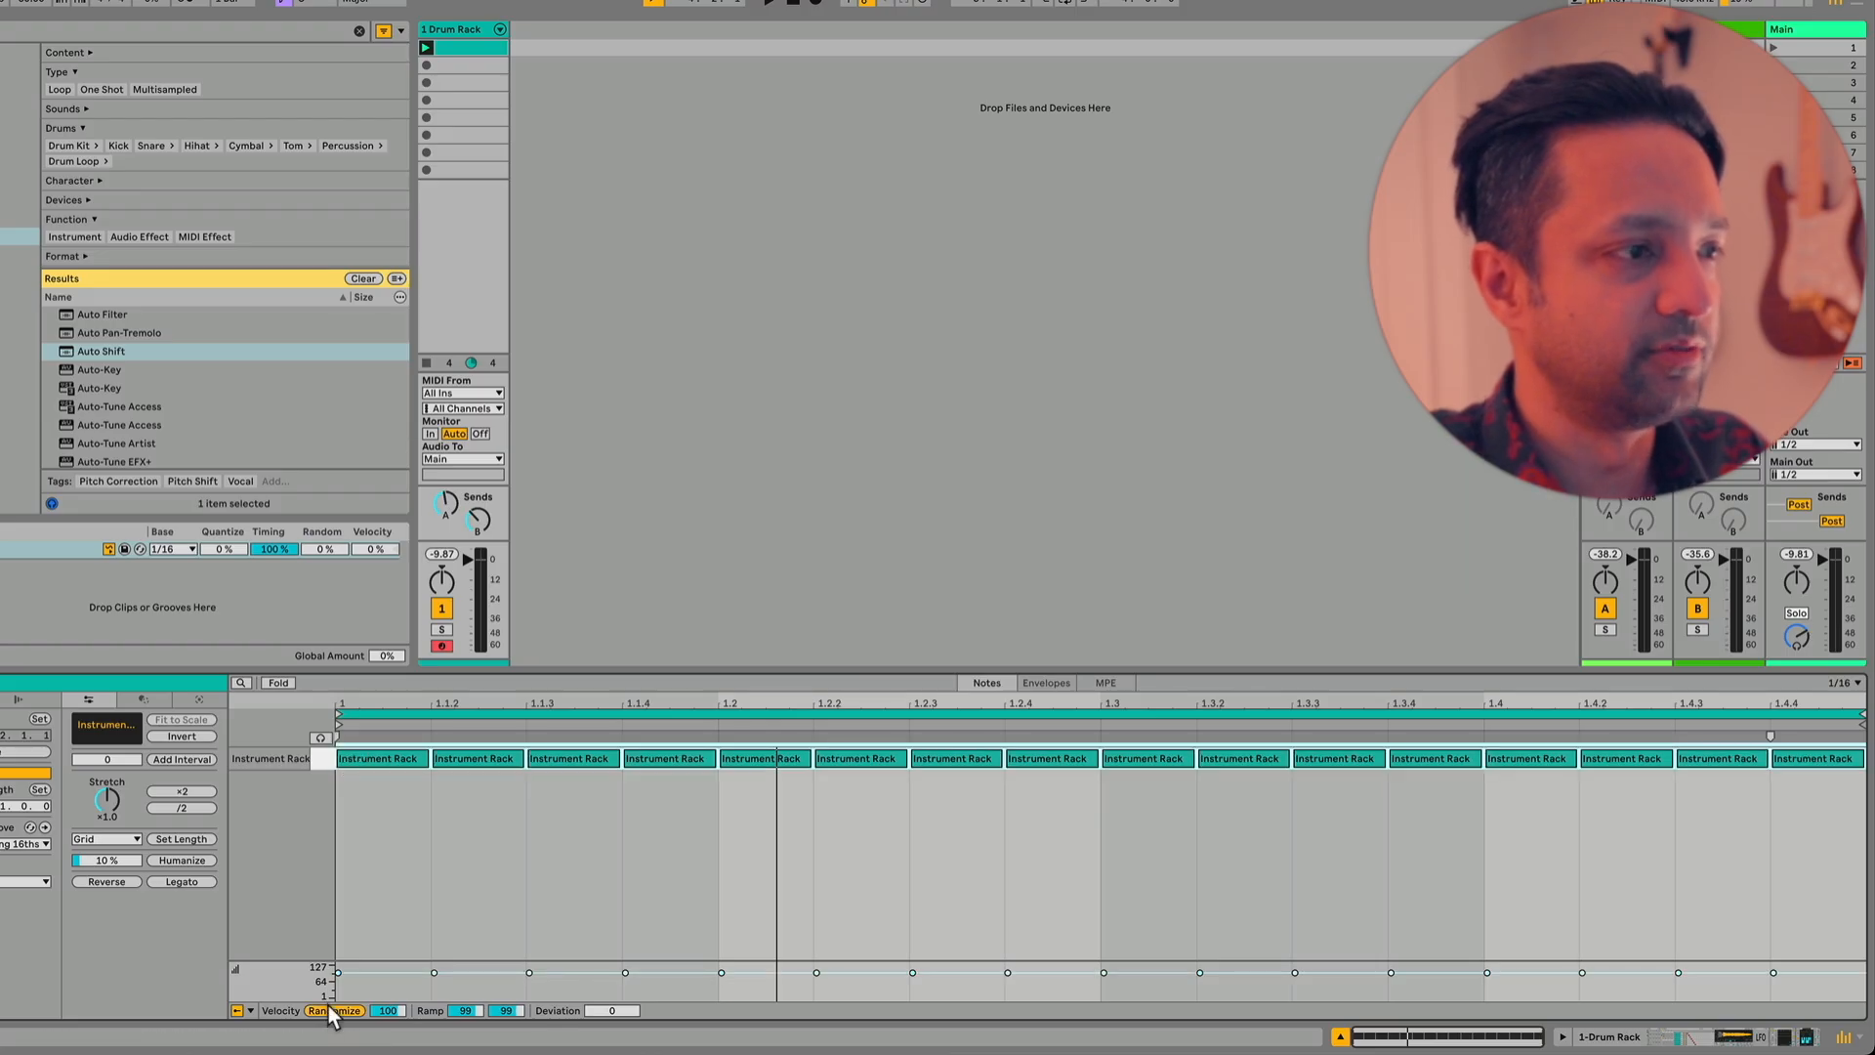
click(332, 1009)
click(332, 1010)
click(426, 47)
click(437, 125)
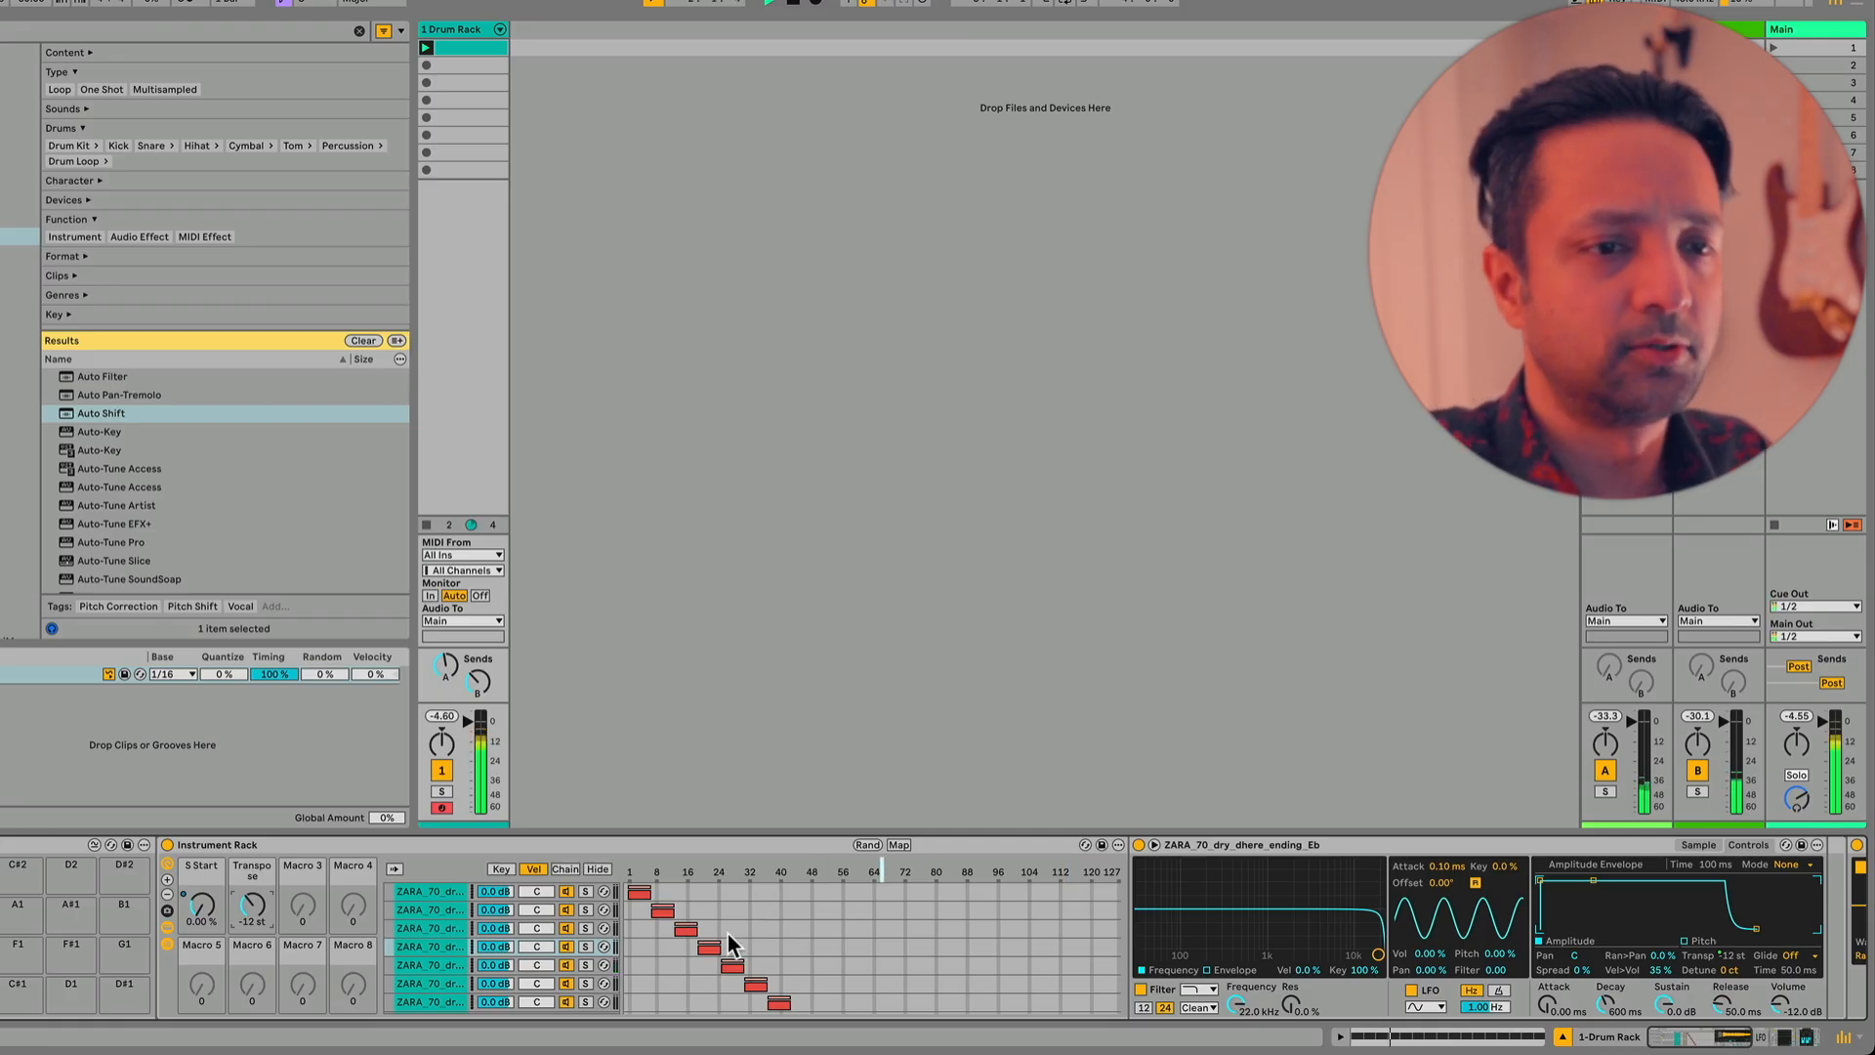
scroll(896, 945, right, 10)
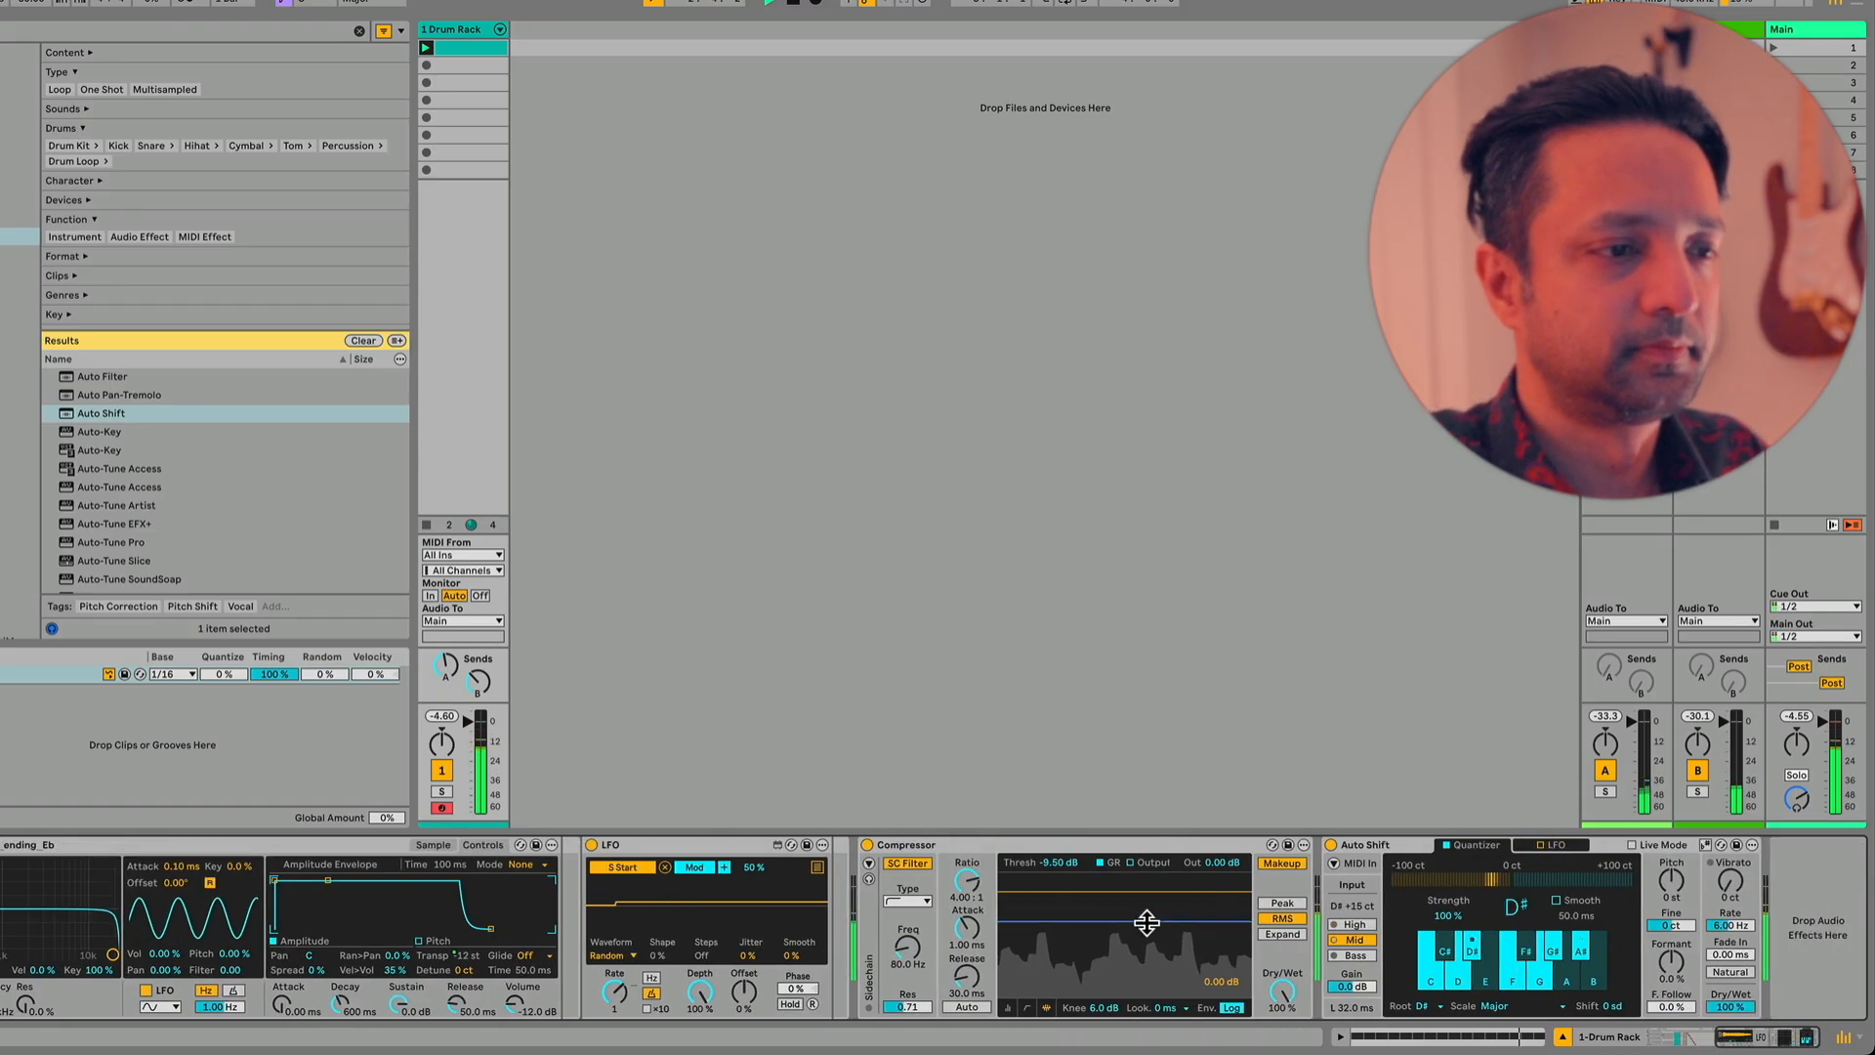
scroll(1070, 923, left, 5)
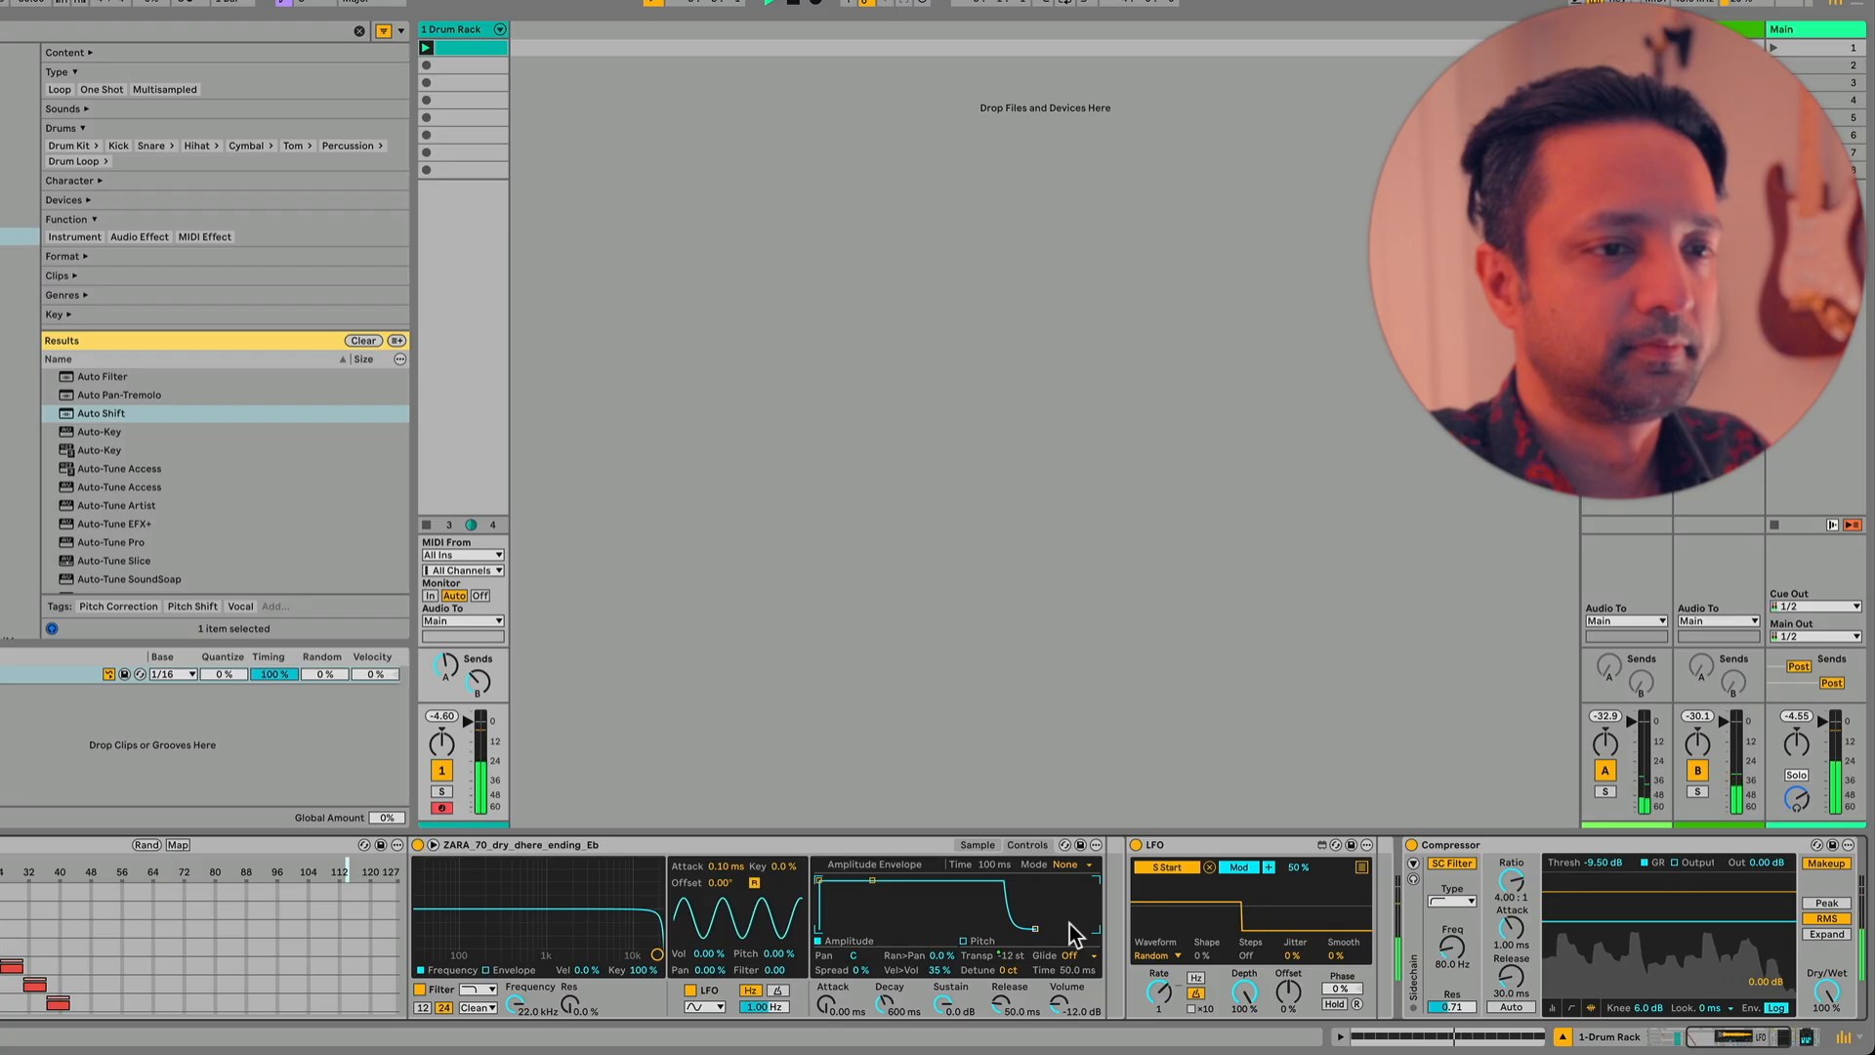
Duplicate the LFO device and set the copy's waveform to Square
click(1192, 843)
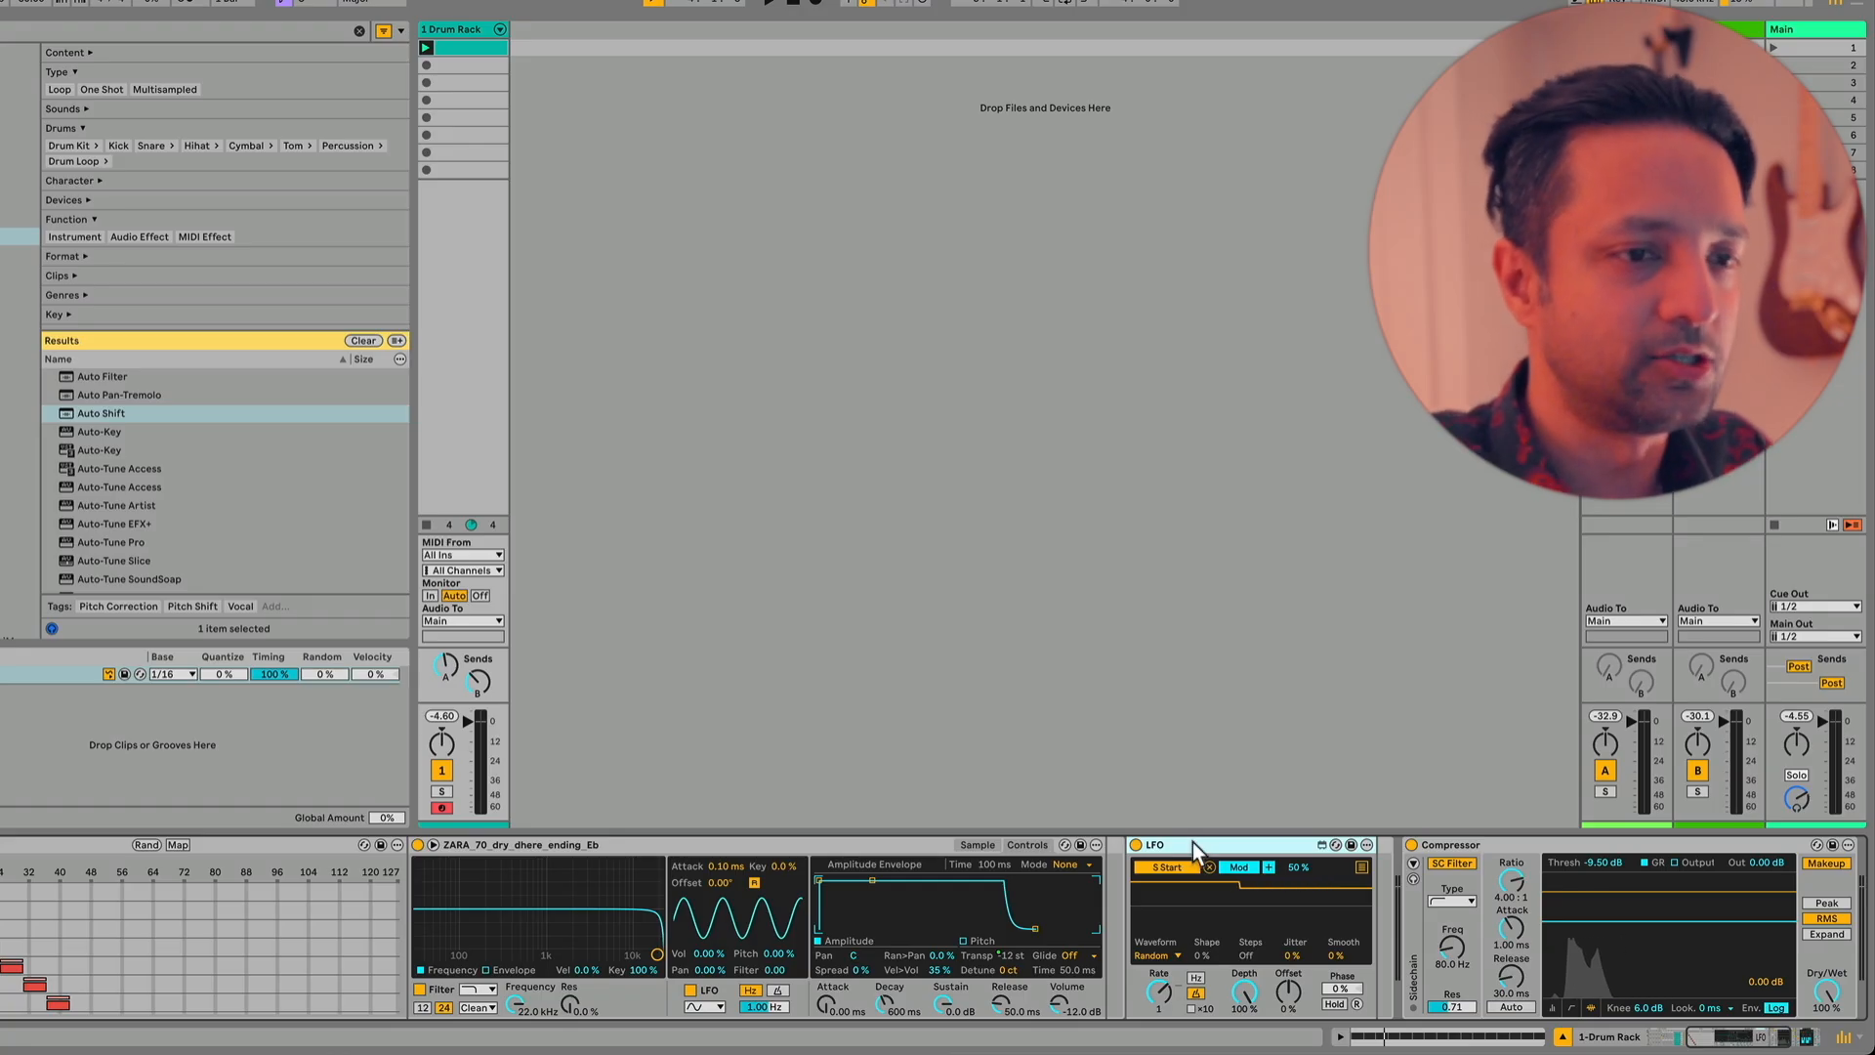
key(ctrl+d)
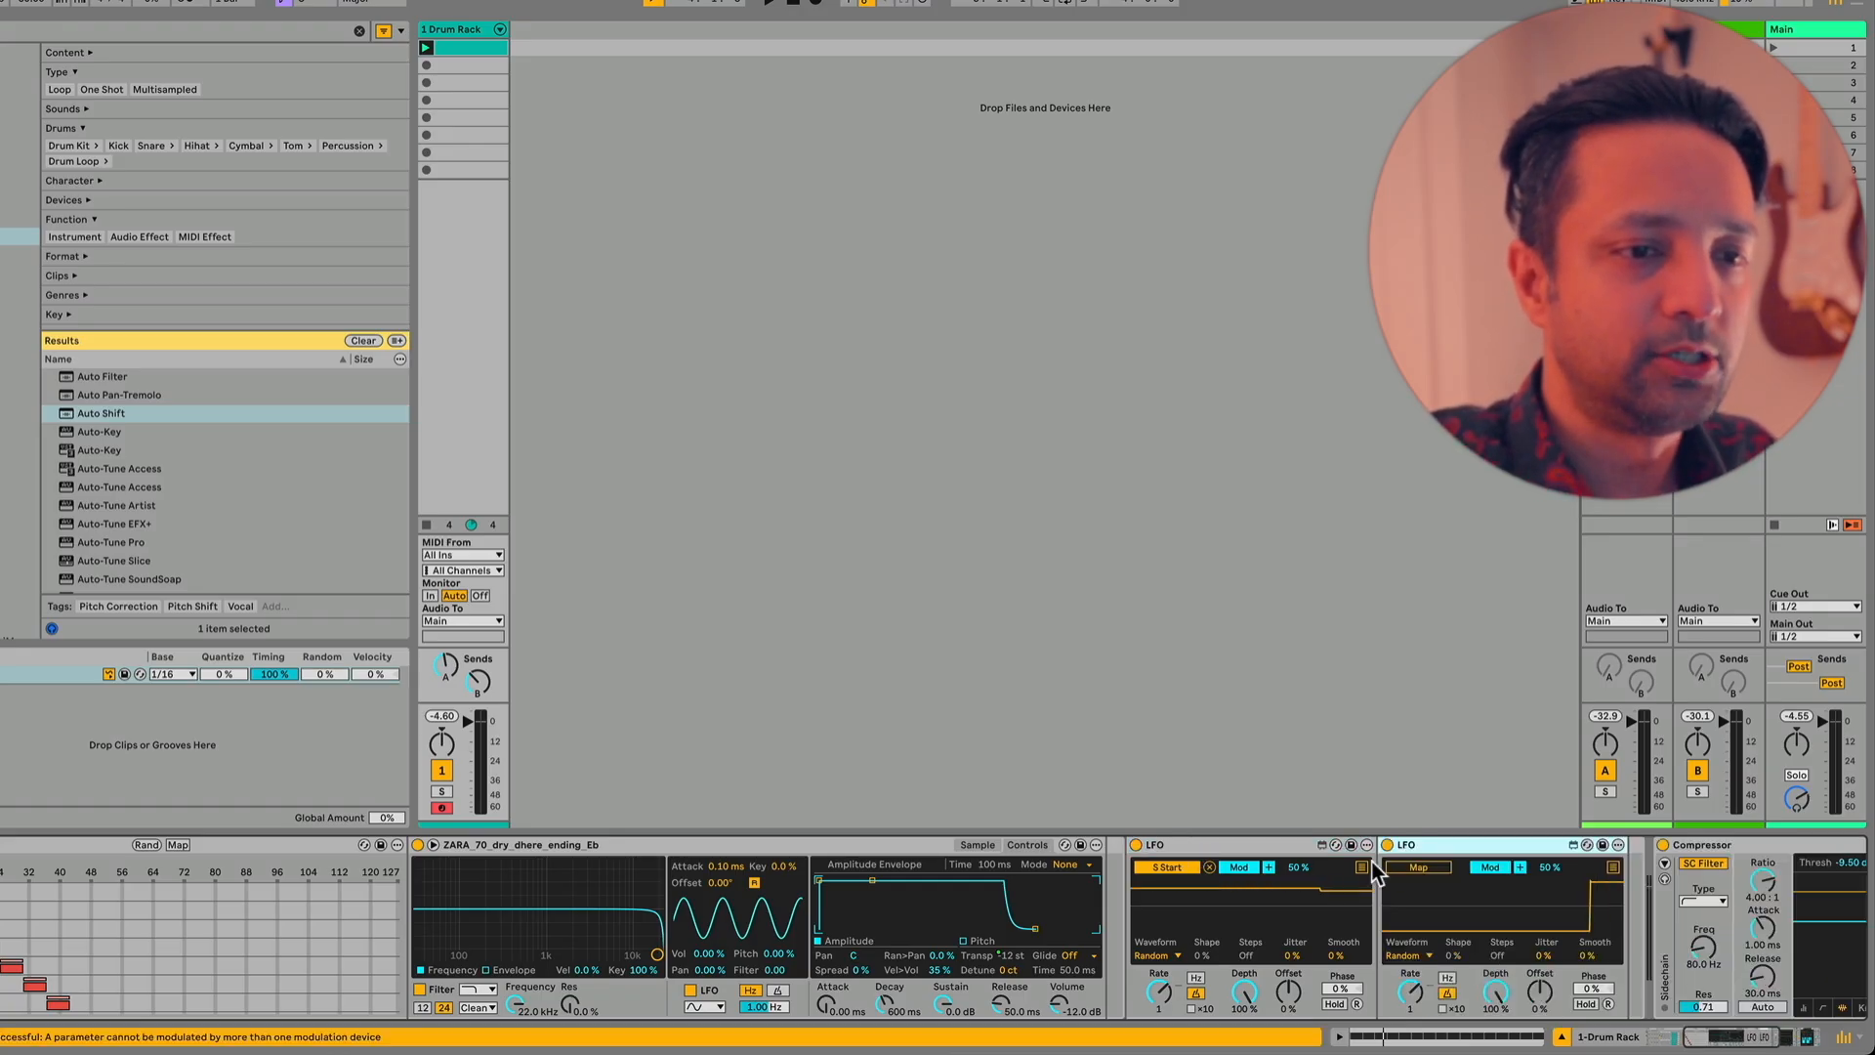
click(1413, 961)
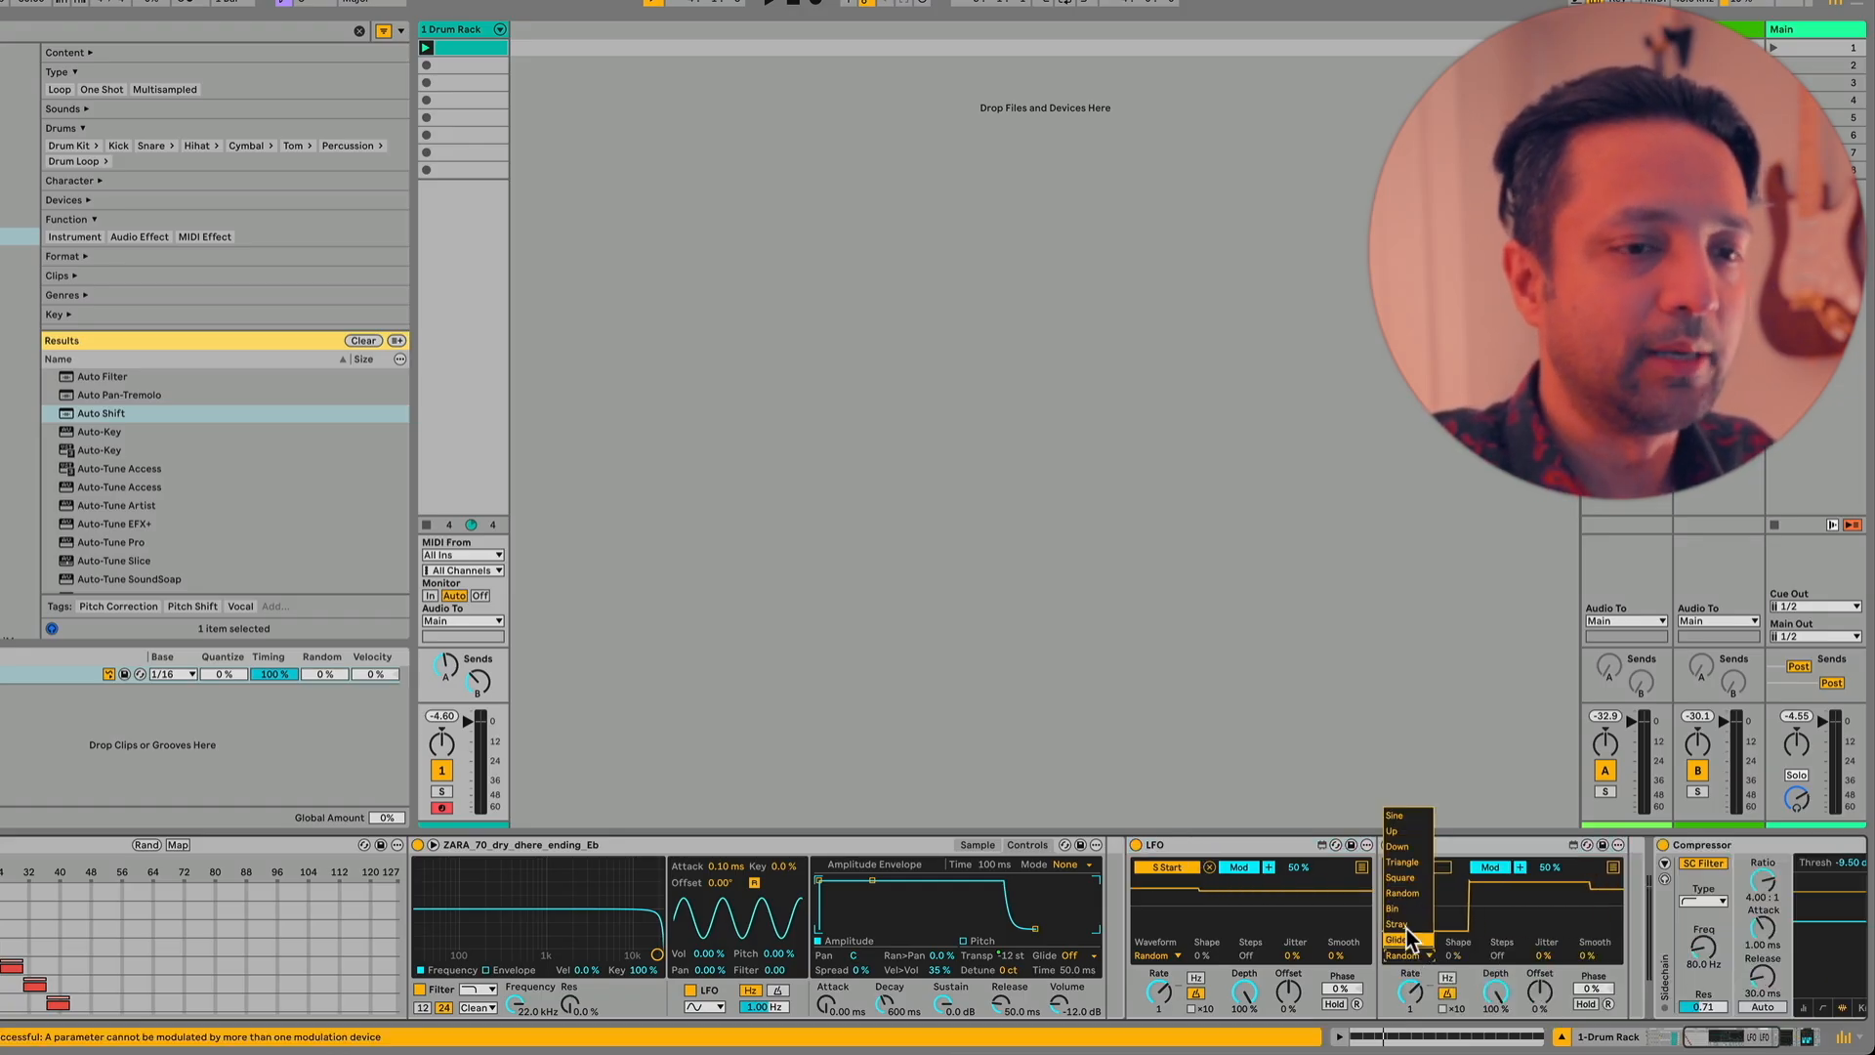
click(1403, 876)
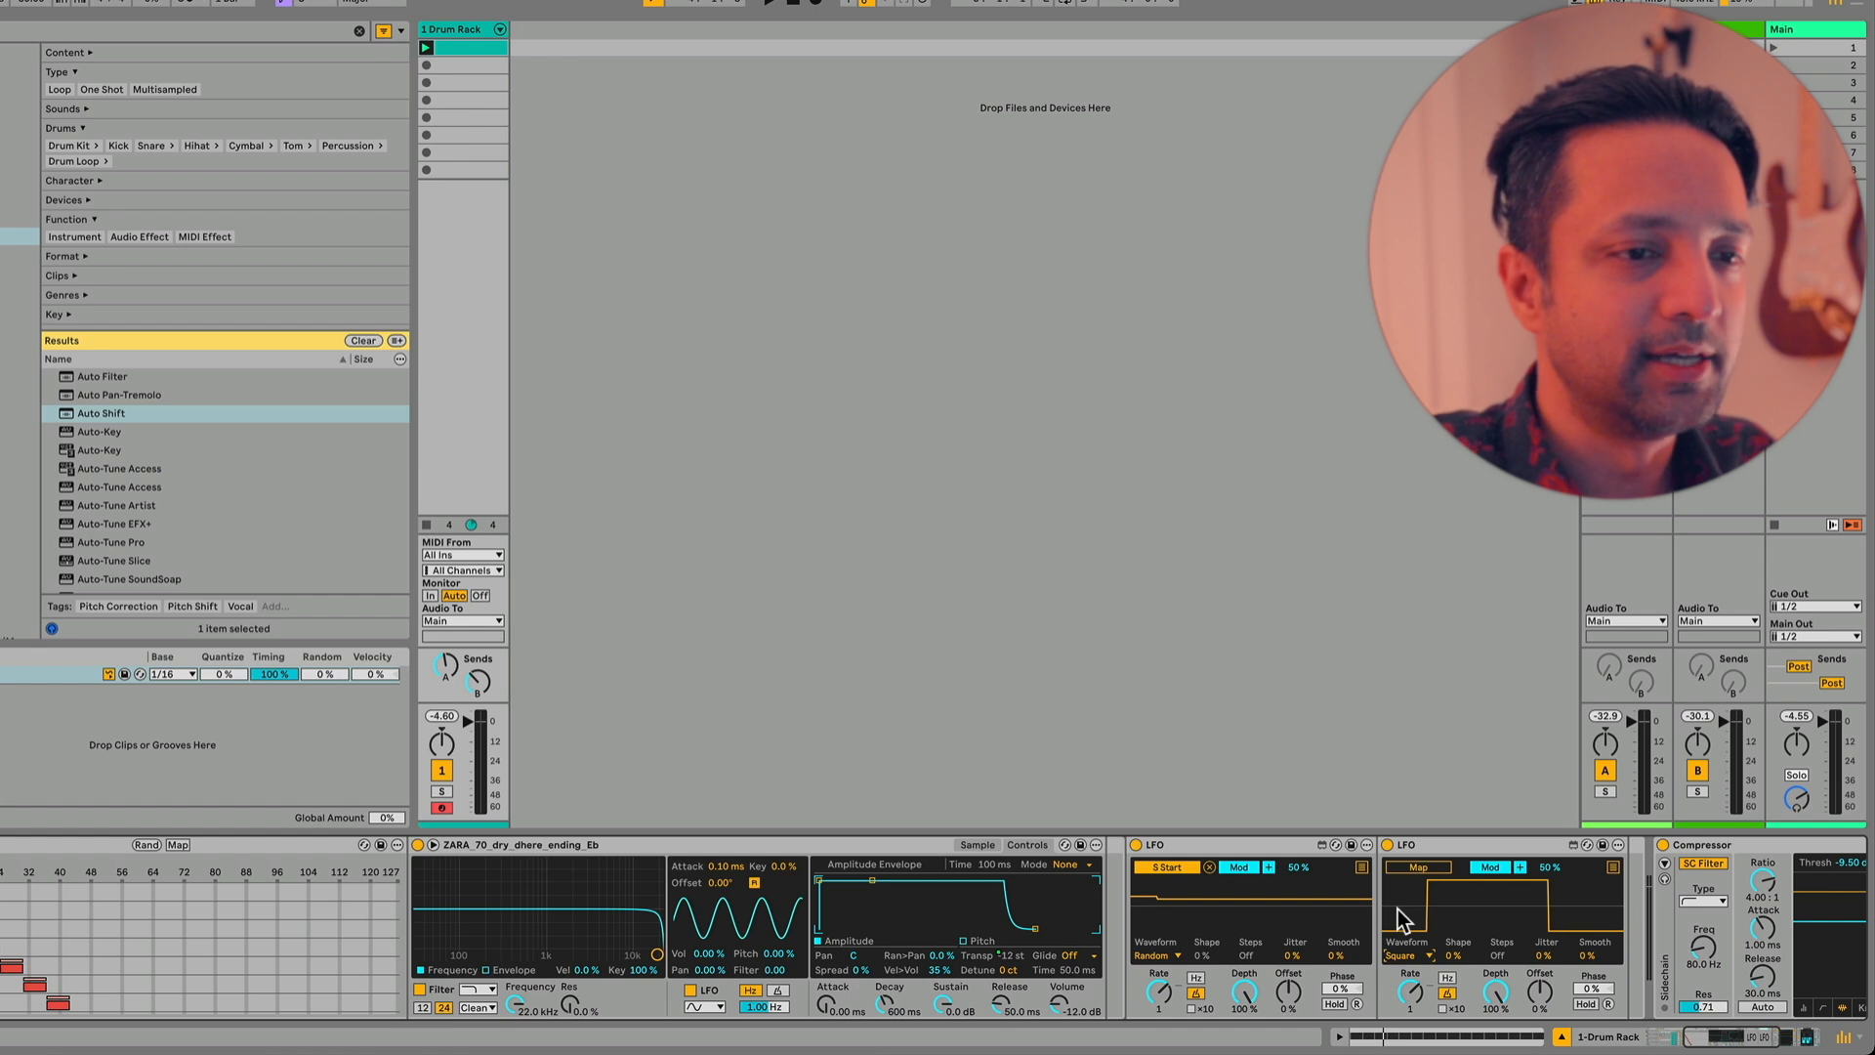
Map the Square LFO to the Instrument Rack's Transpose macro
scroll(1310, 918, left, 3)
scroll(1311, 918, right, 5)
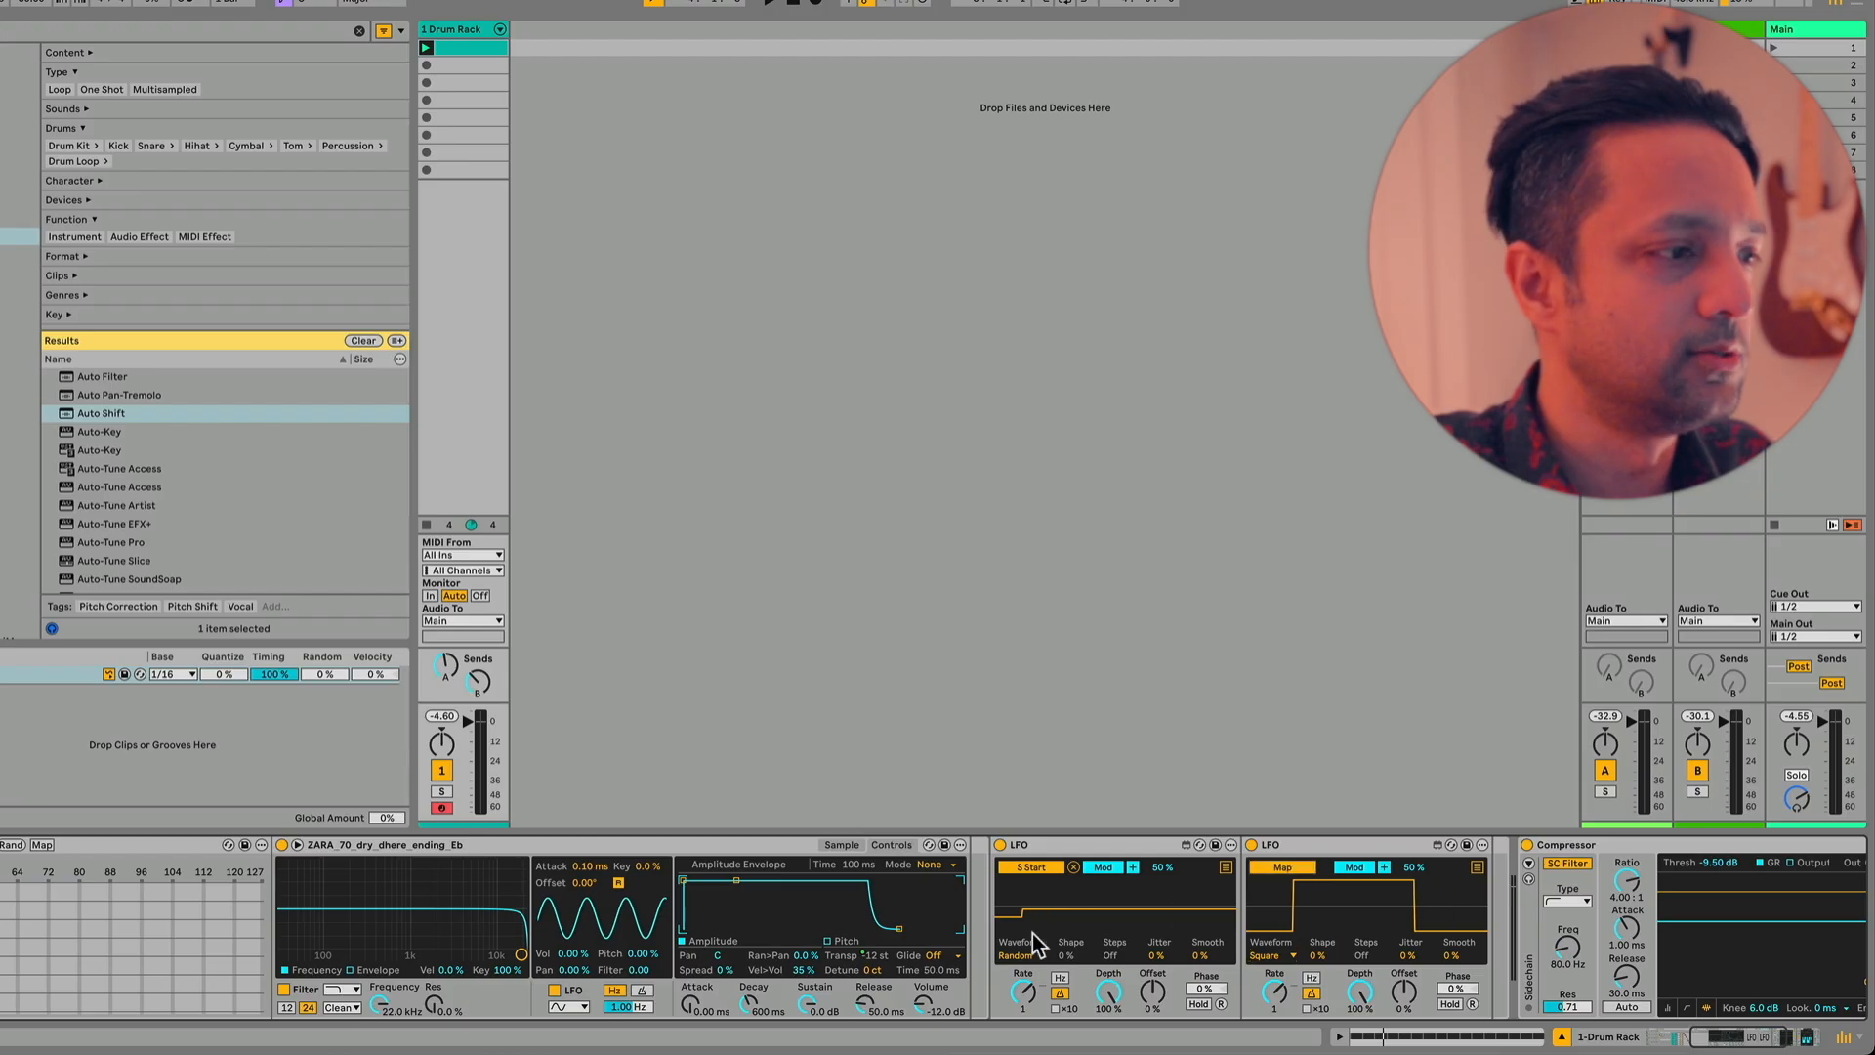
scroll(1101, 934, left, 15)
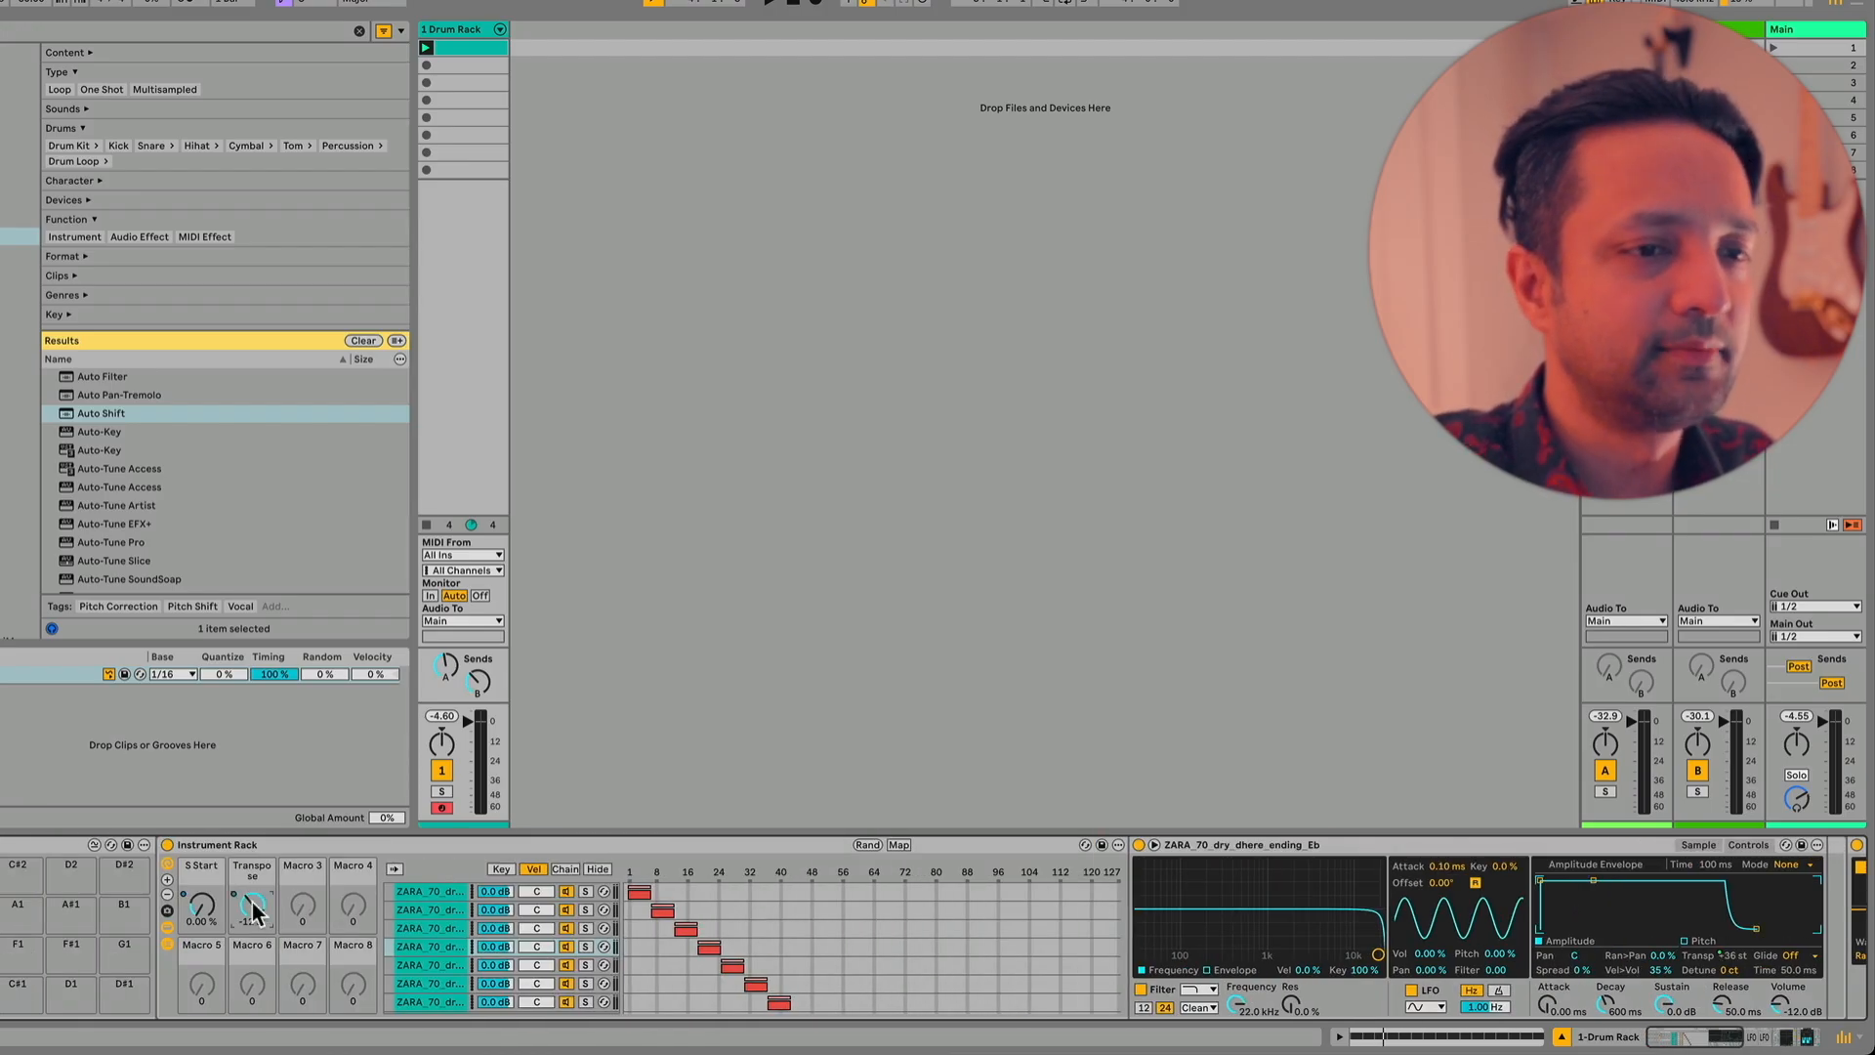
scroll(670, 912, right, 15)
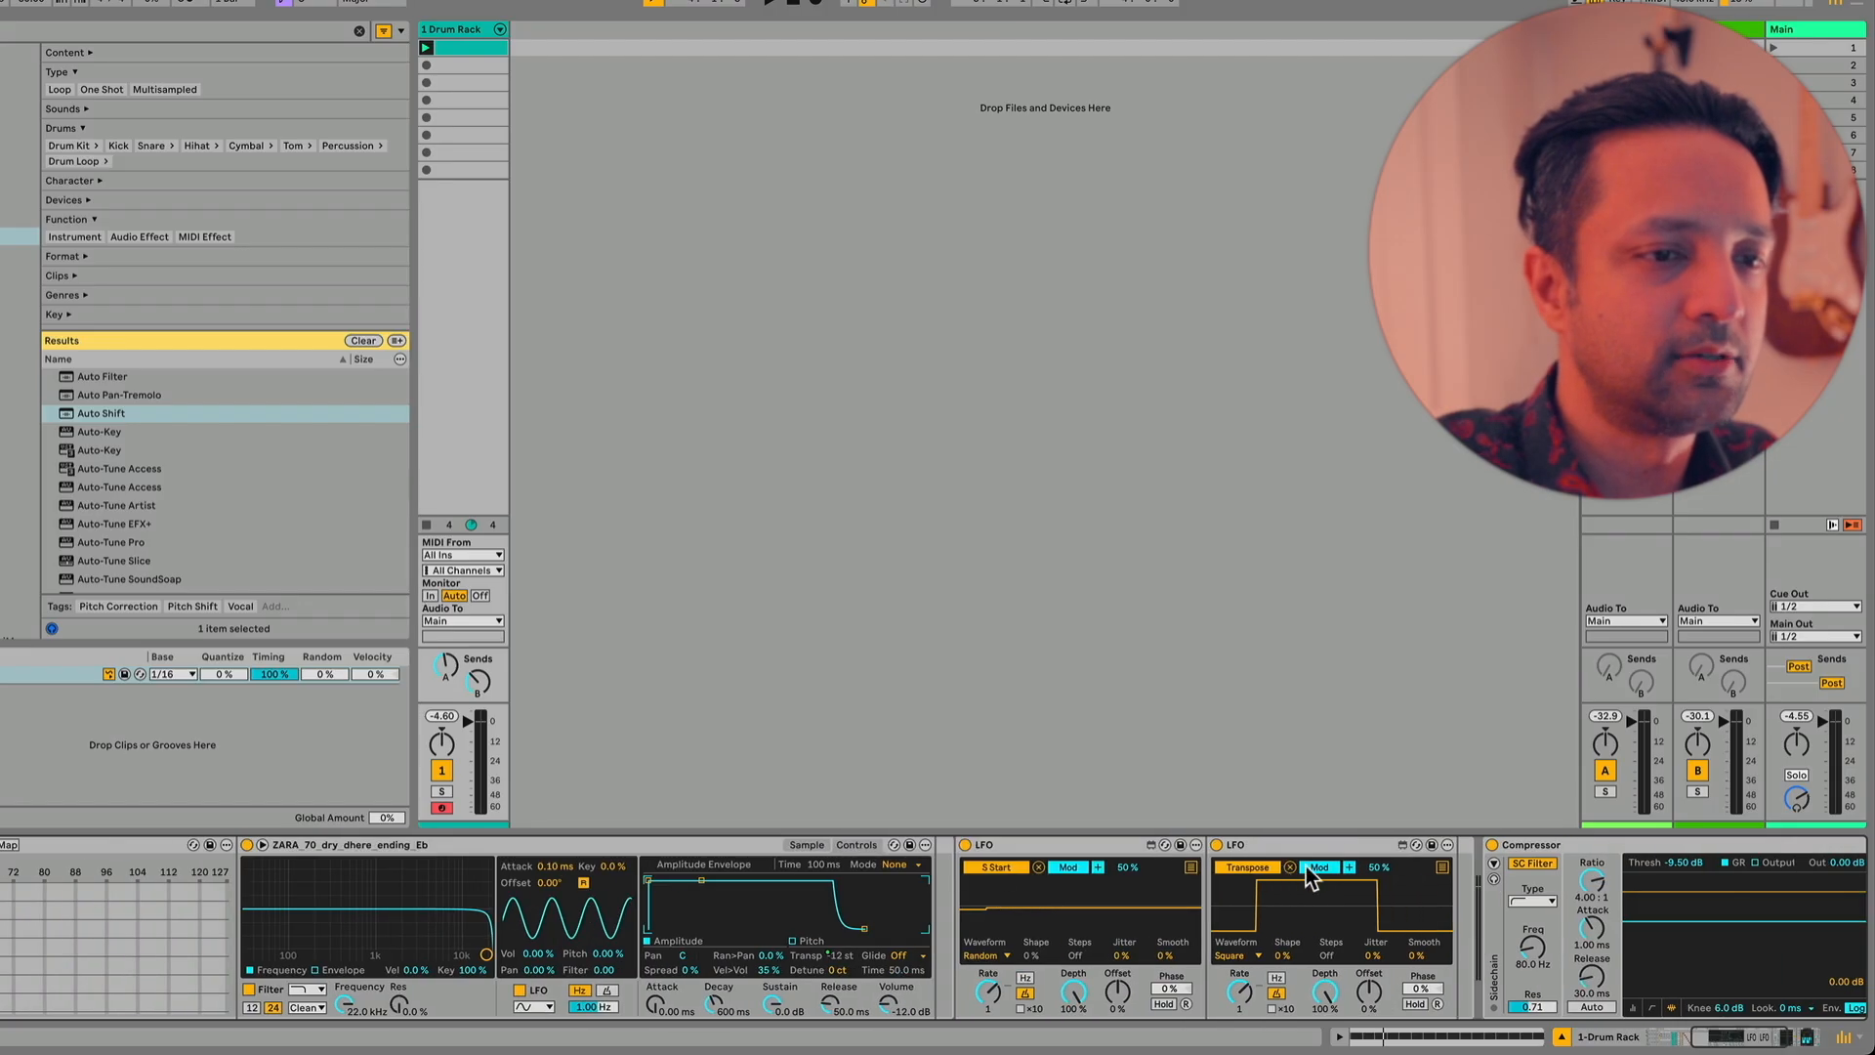
Switch the Transpose LFO's mapping mode to Remote, collapse the Simpler device, and select the Instrument Rack
click(1319, 867)
double_click(729, 842)
scroll(443, 851, left, 10)
click(397, 846)
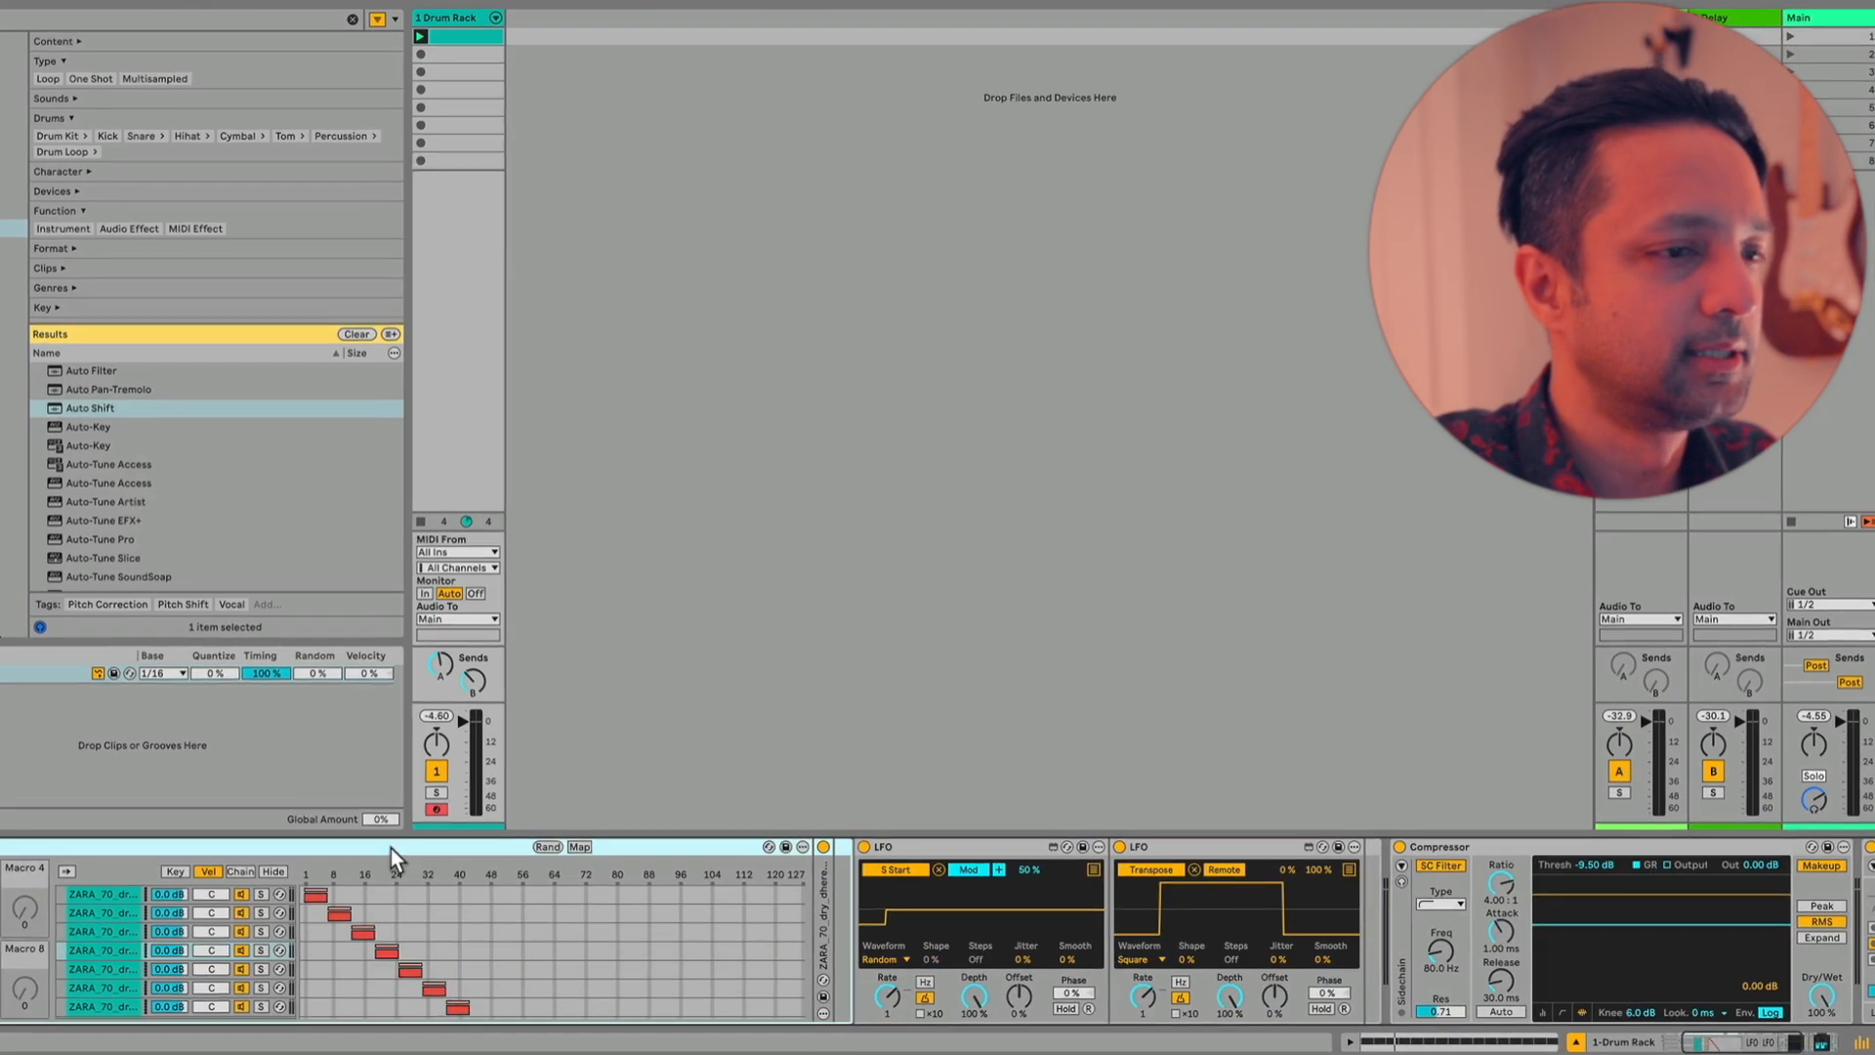
scroll(392, 848, left, 6)
scroll(391, 848, right, 2)
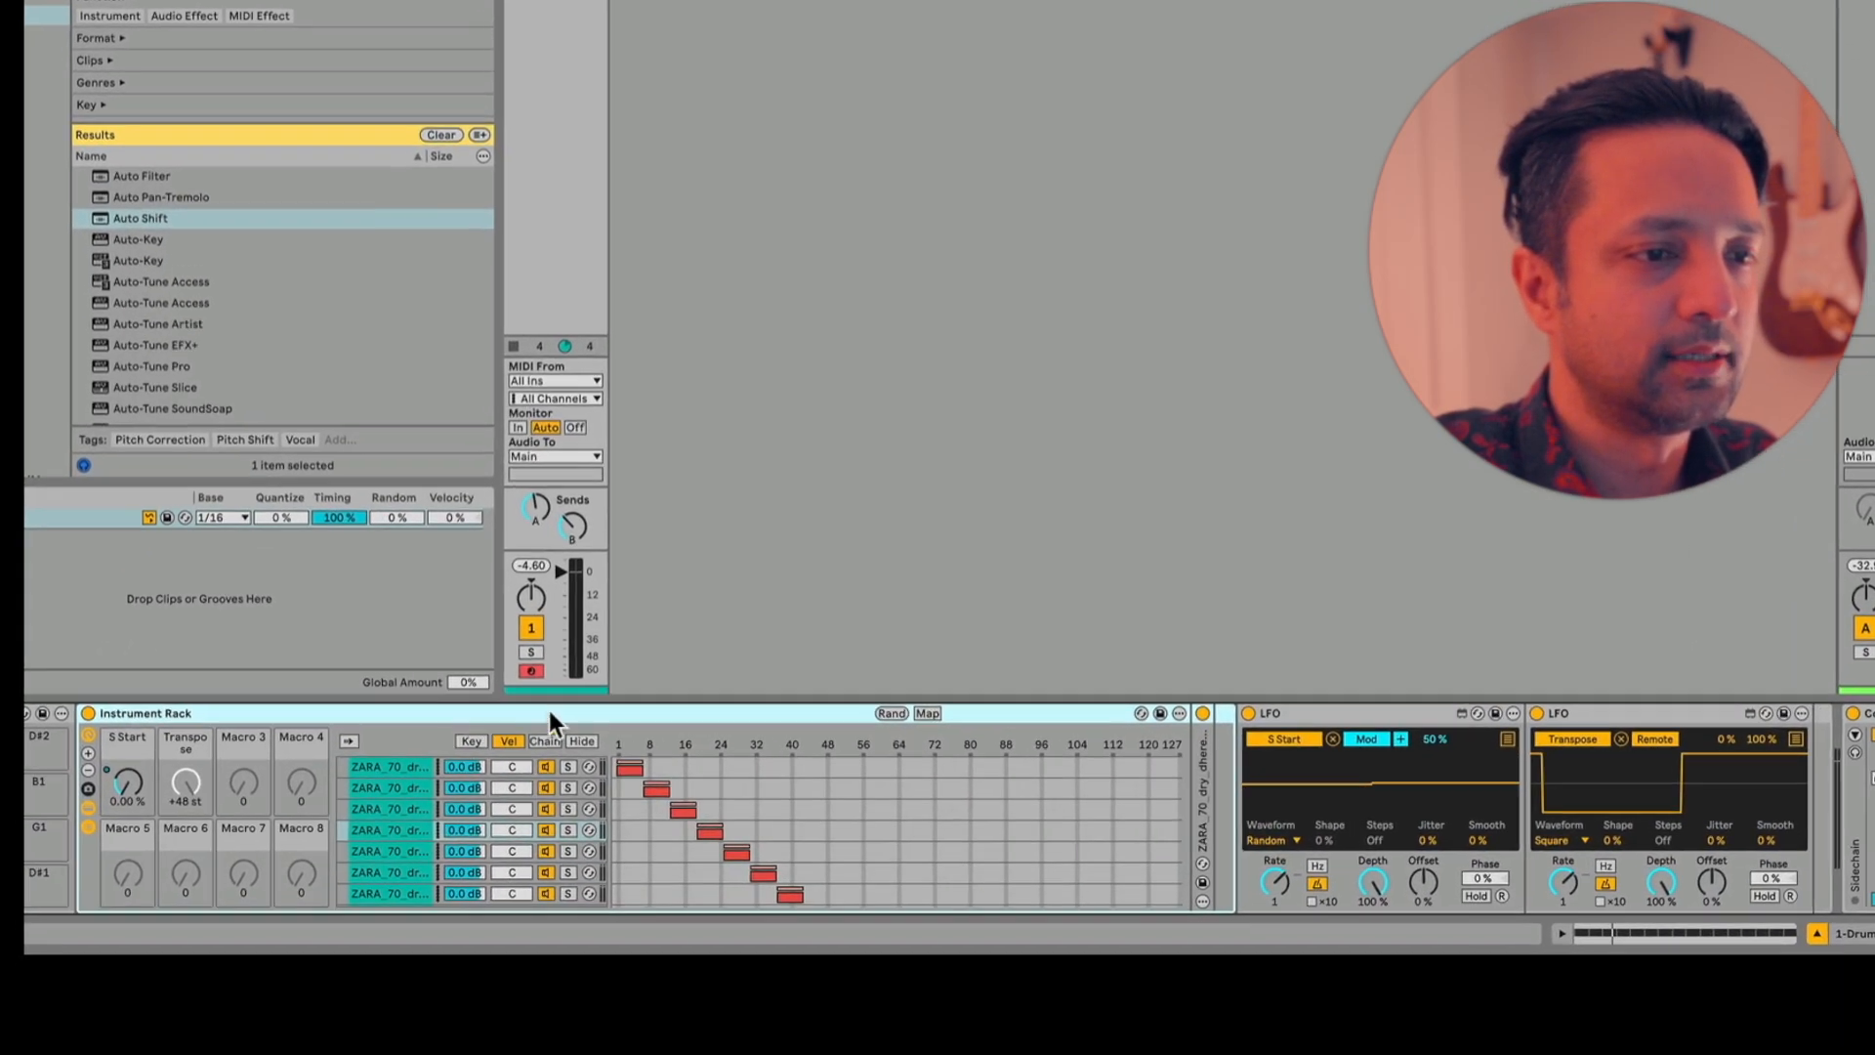
Collapse the S Start LFO and set the Transpose LFO's minimum mapping range to 50%
double_click(1269, 713)
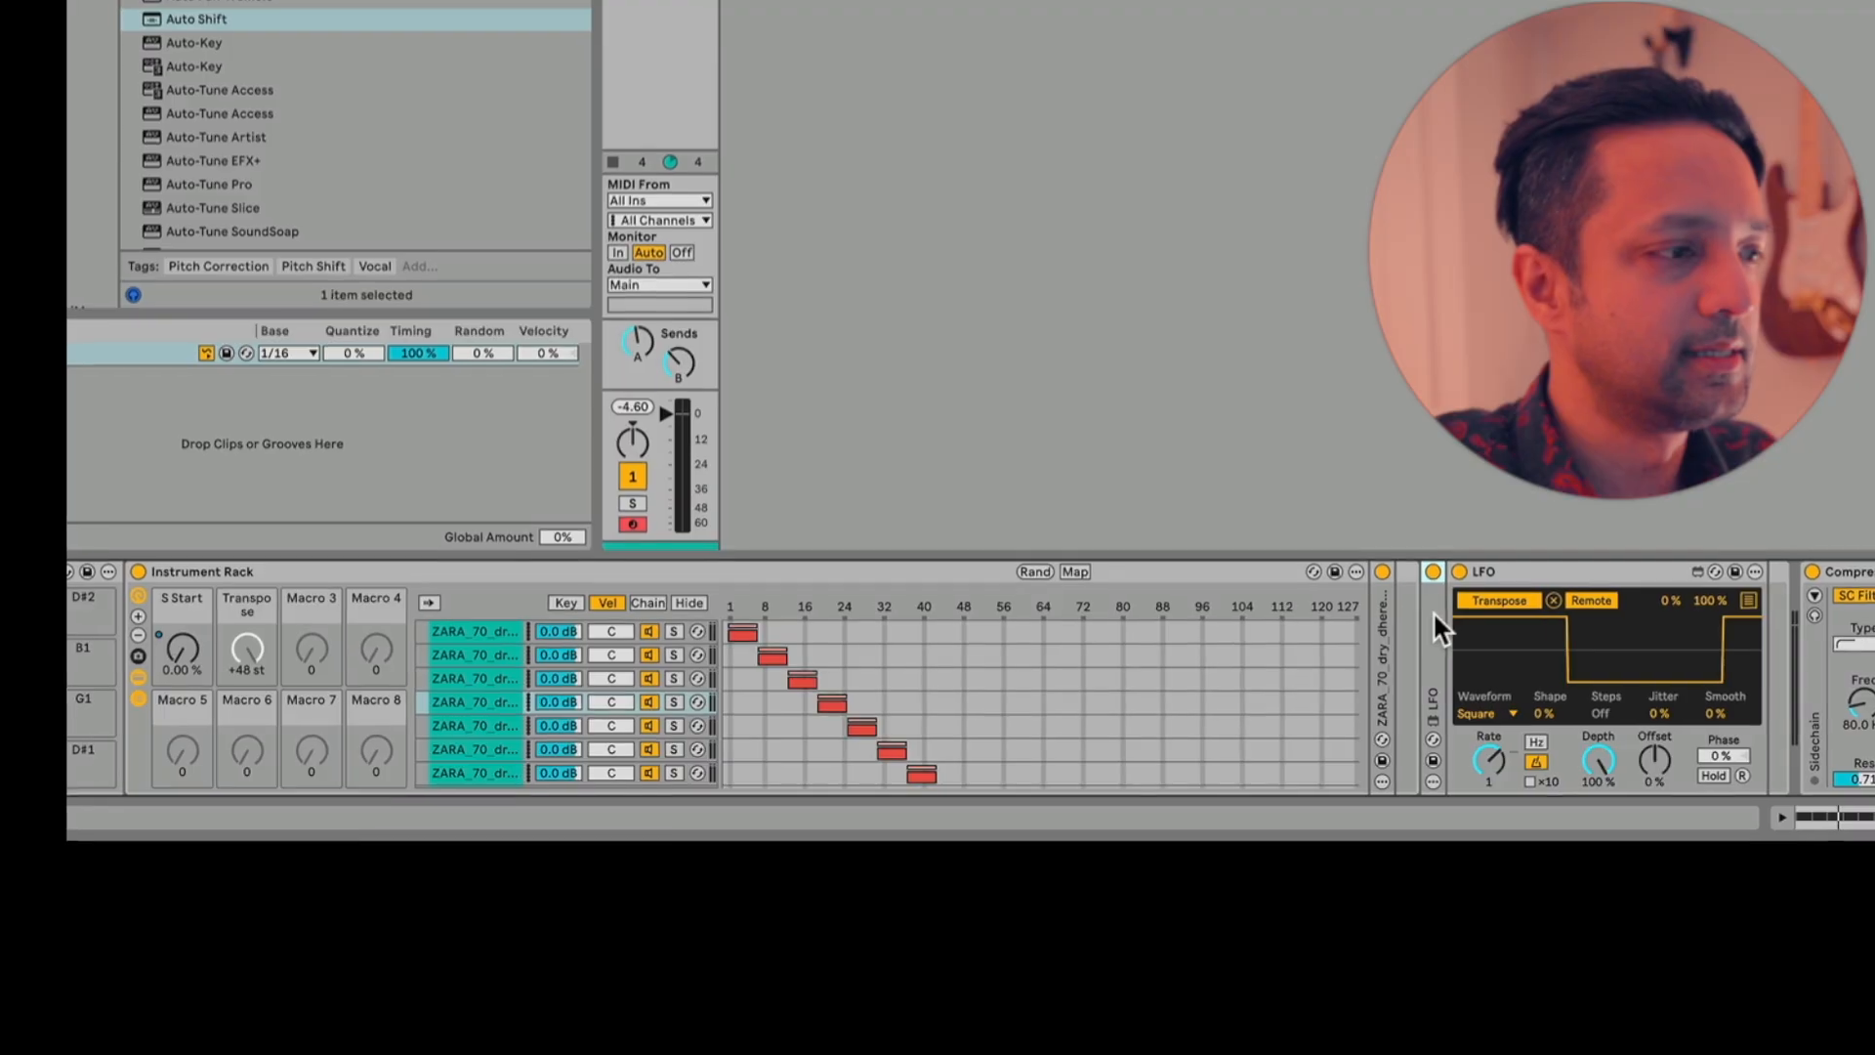
click(1538, 572)
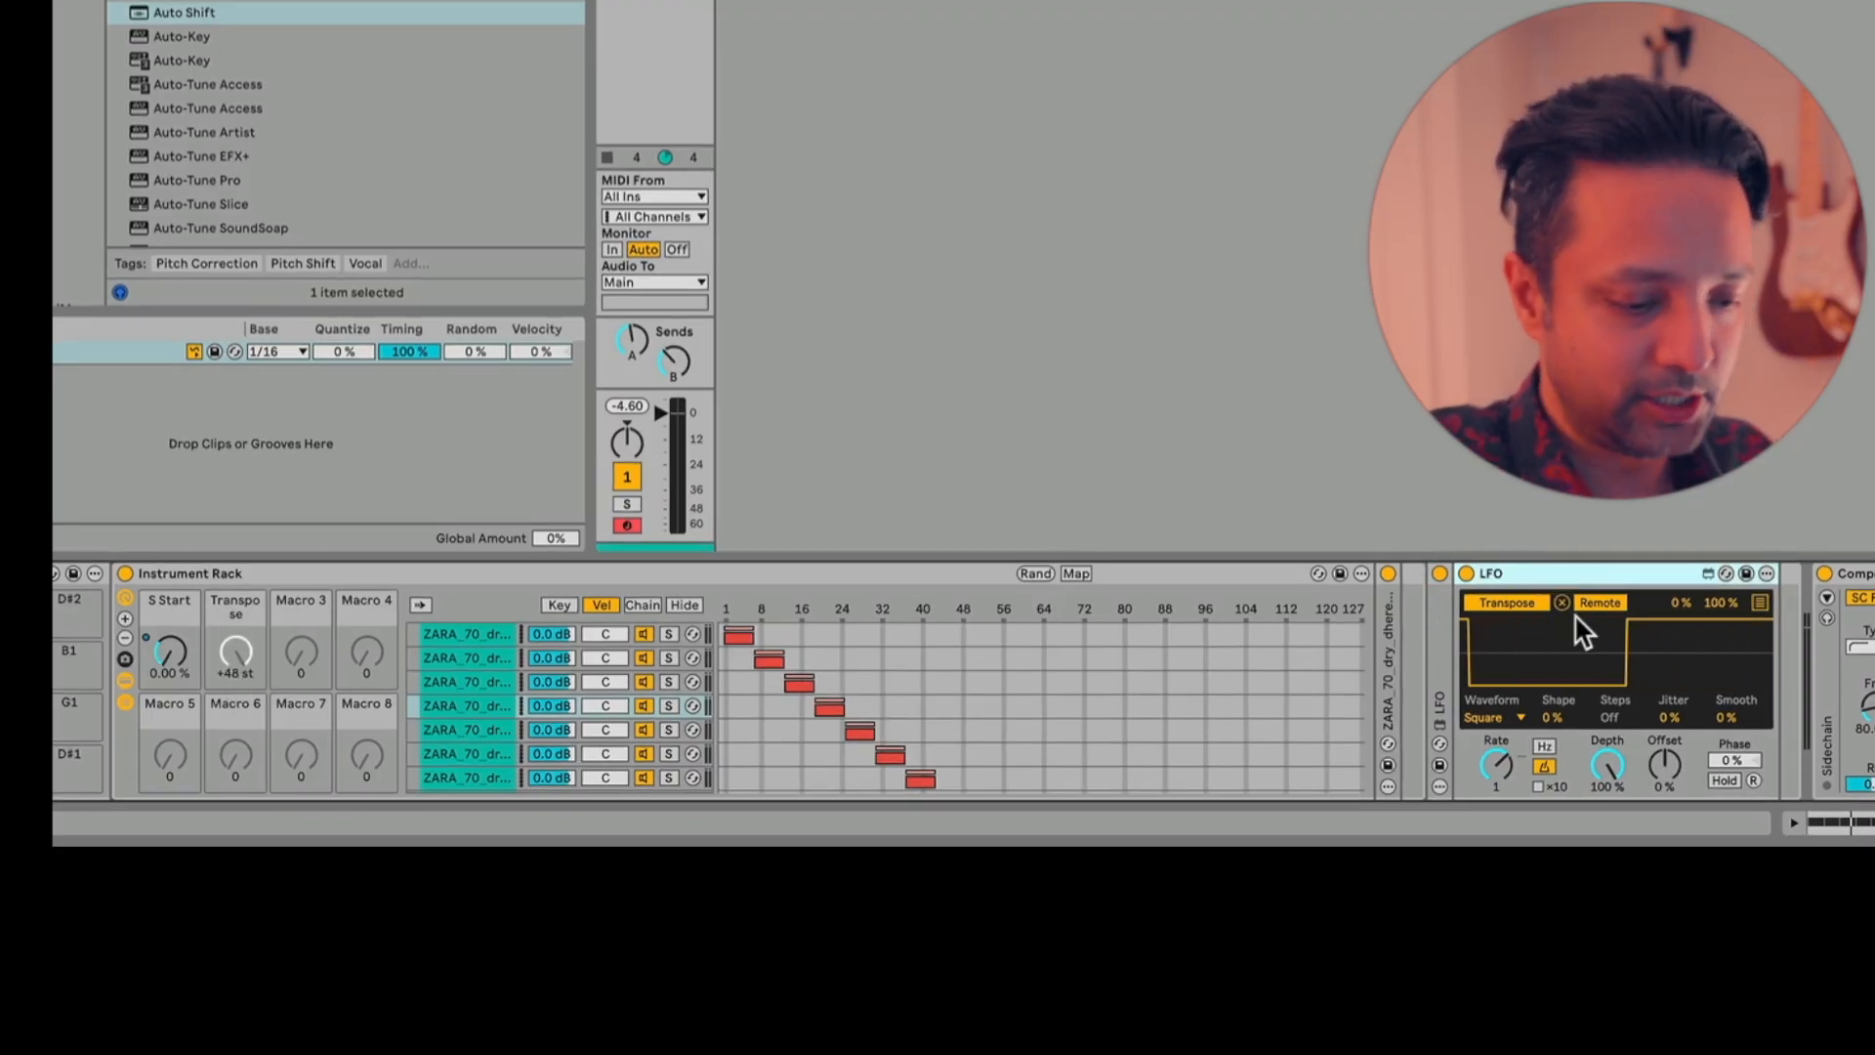
drag(1684, 603, 1684, 581)
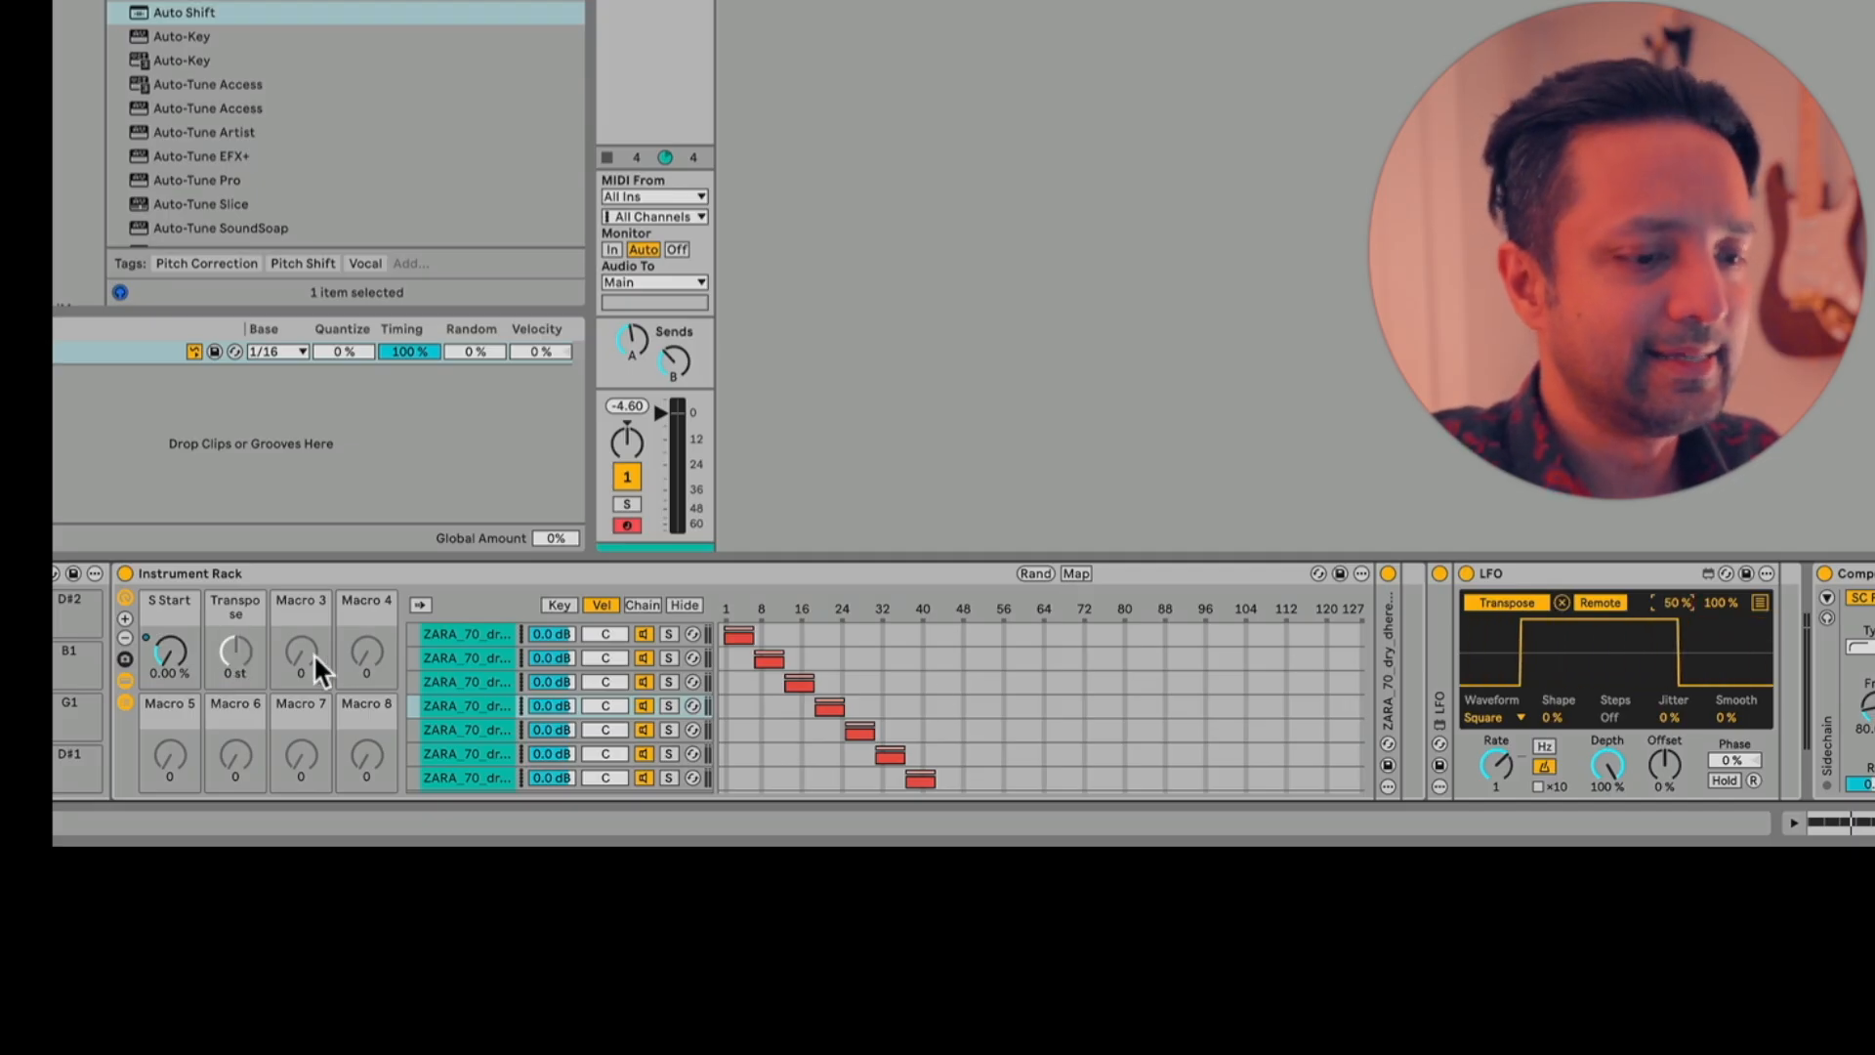
Set the Transpose LFO's maximum mapping range to 62.5%
drag(1719, 595, 1719, 620)
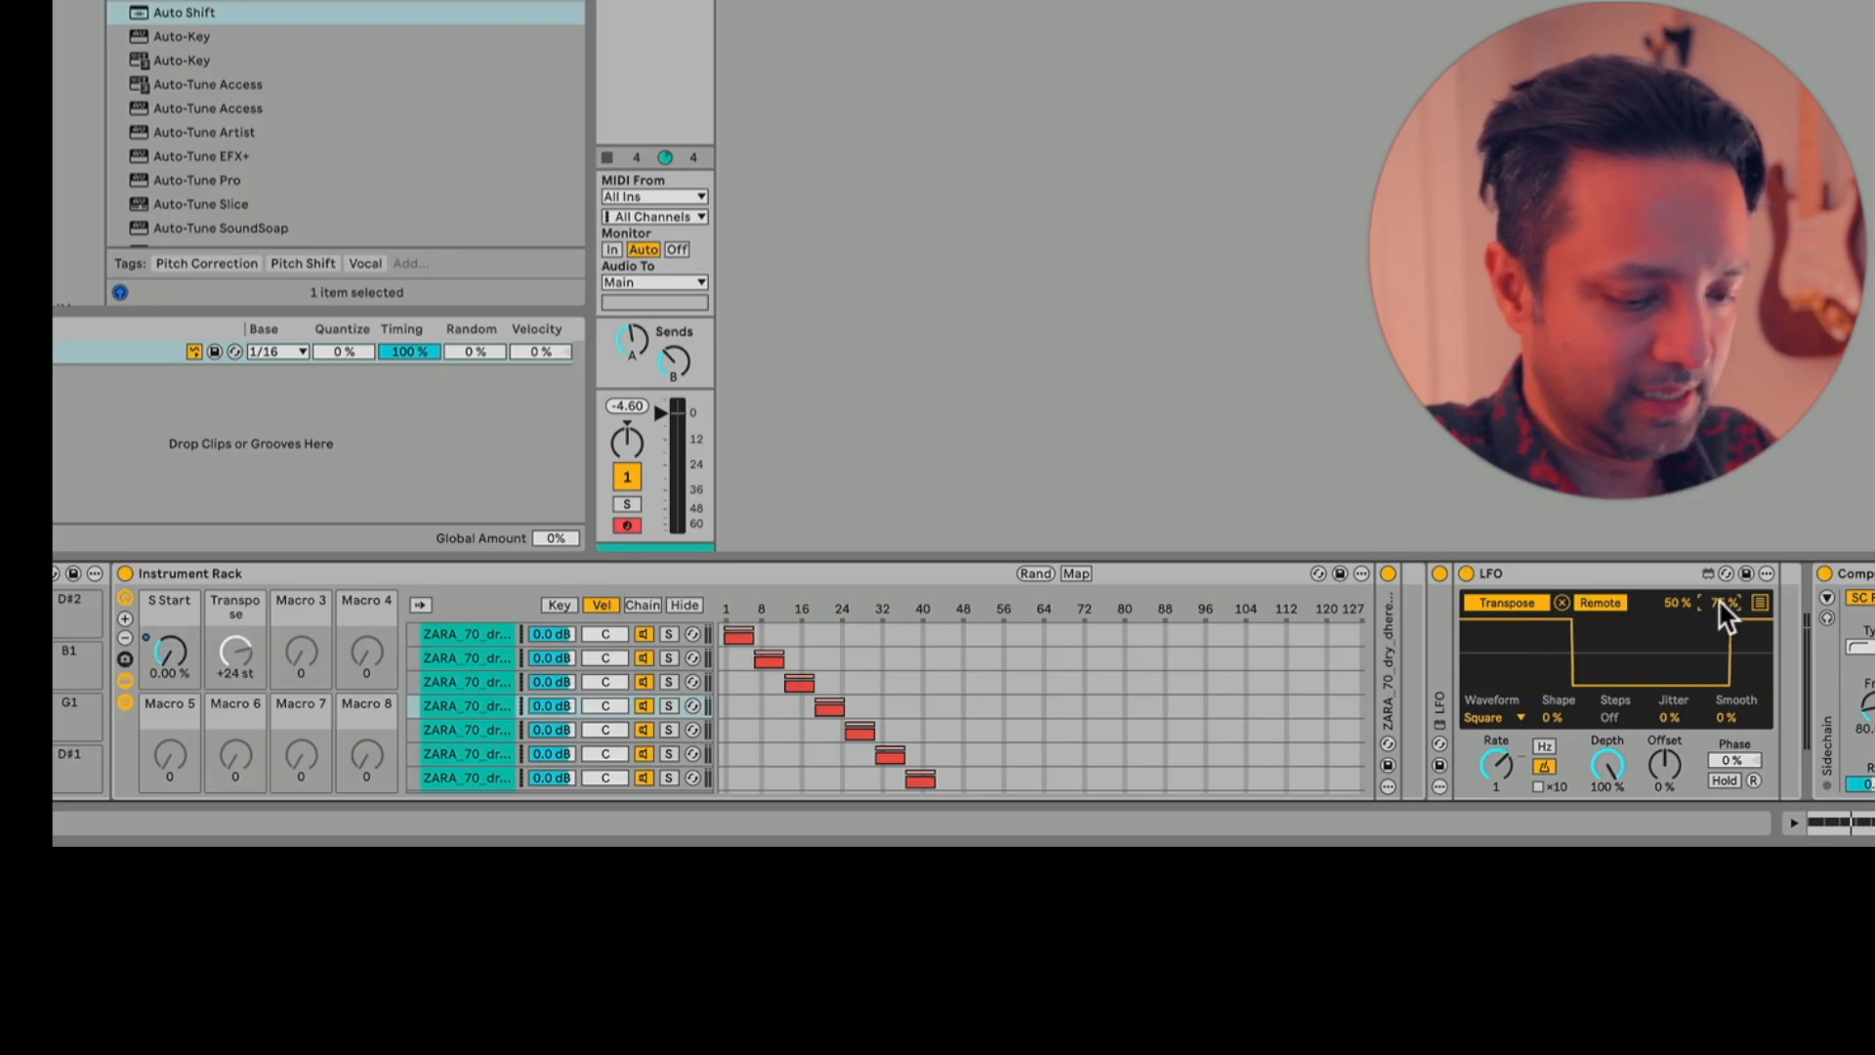
text(632.5)
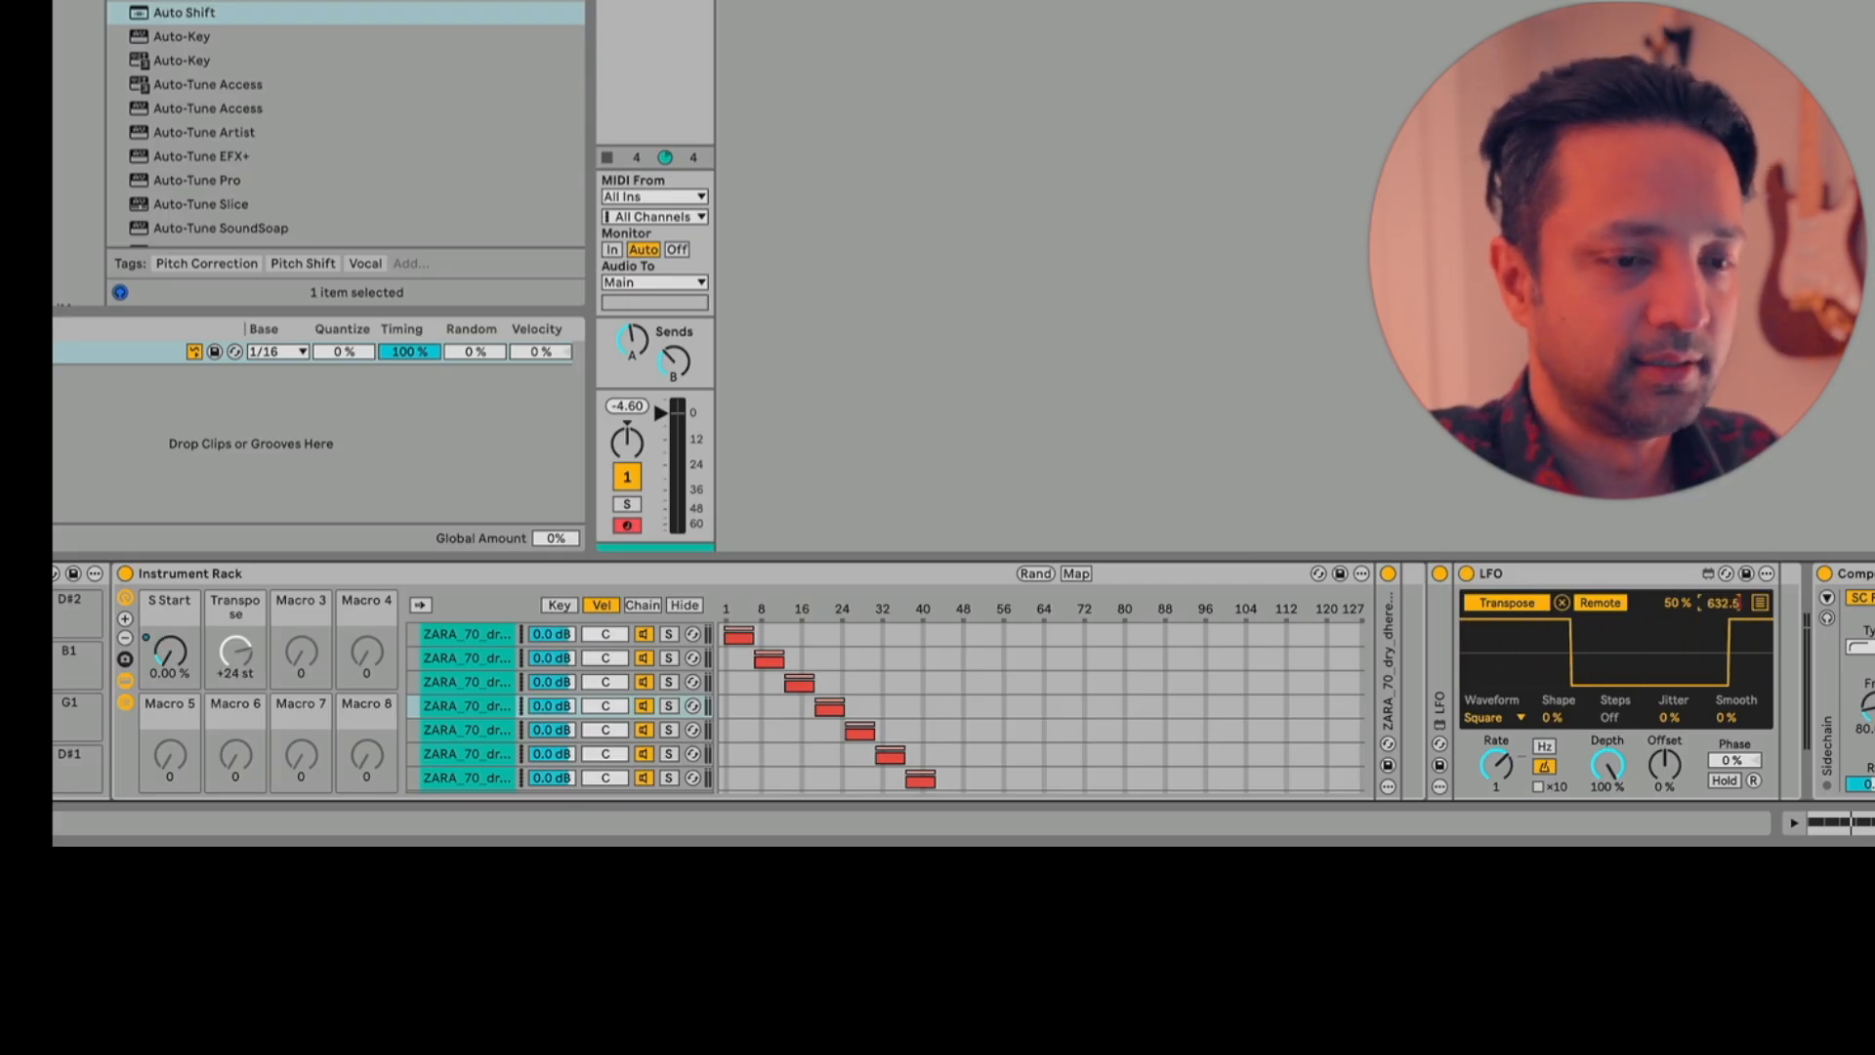
key(Return)
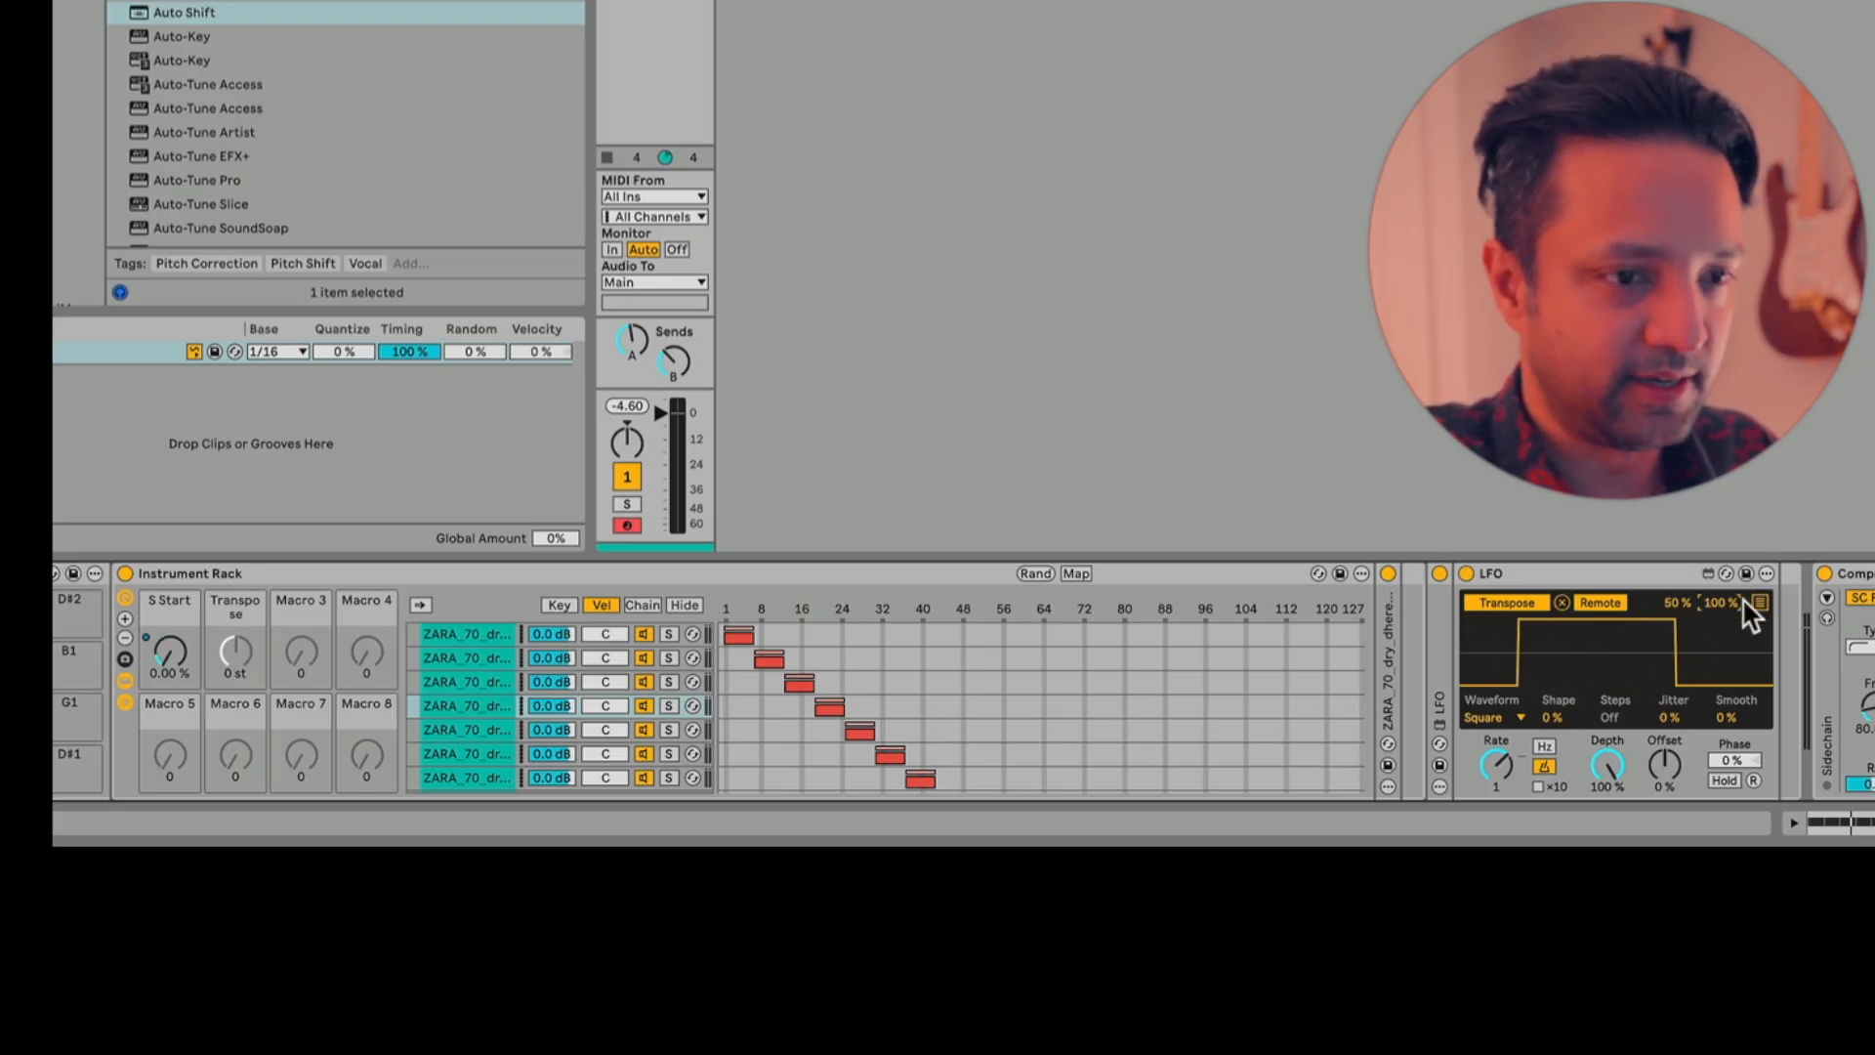
text(62.5)
key(Return)
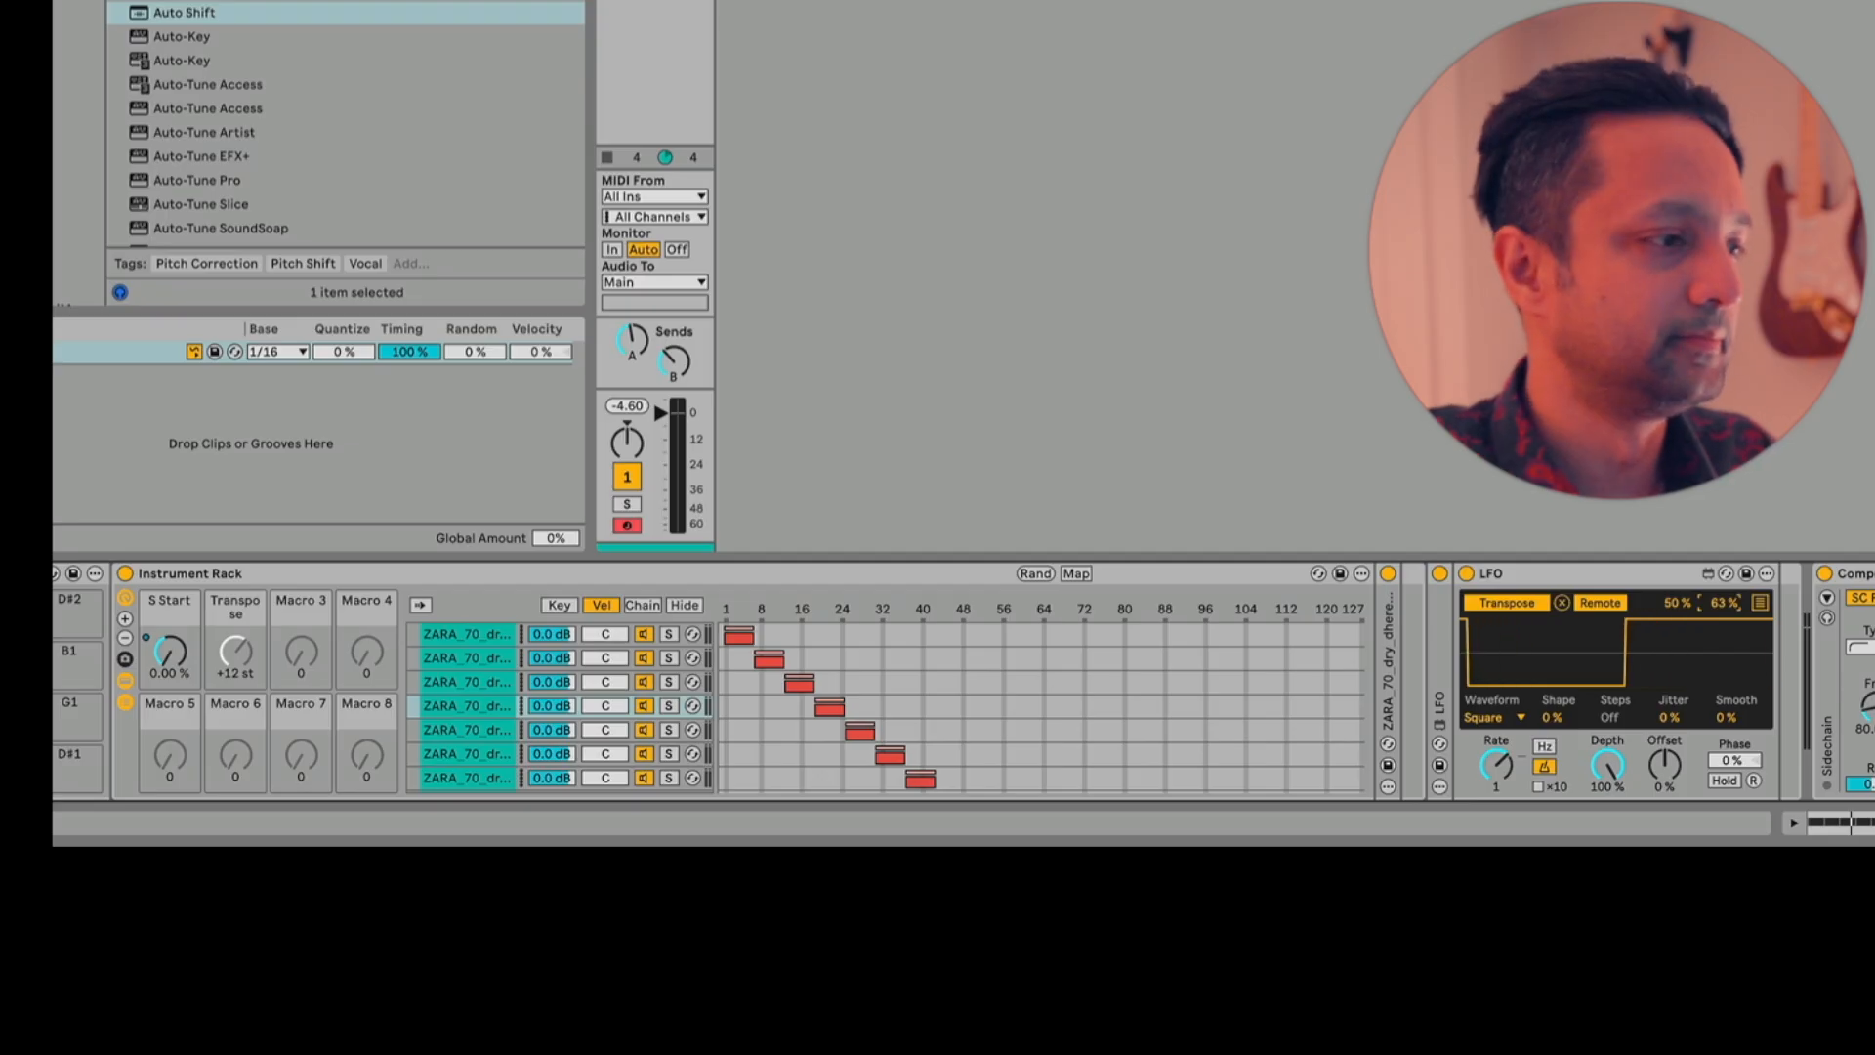
Start playback to audition the vocal chops with the narrowed transpose modulation and review the device chain
key(space)
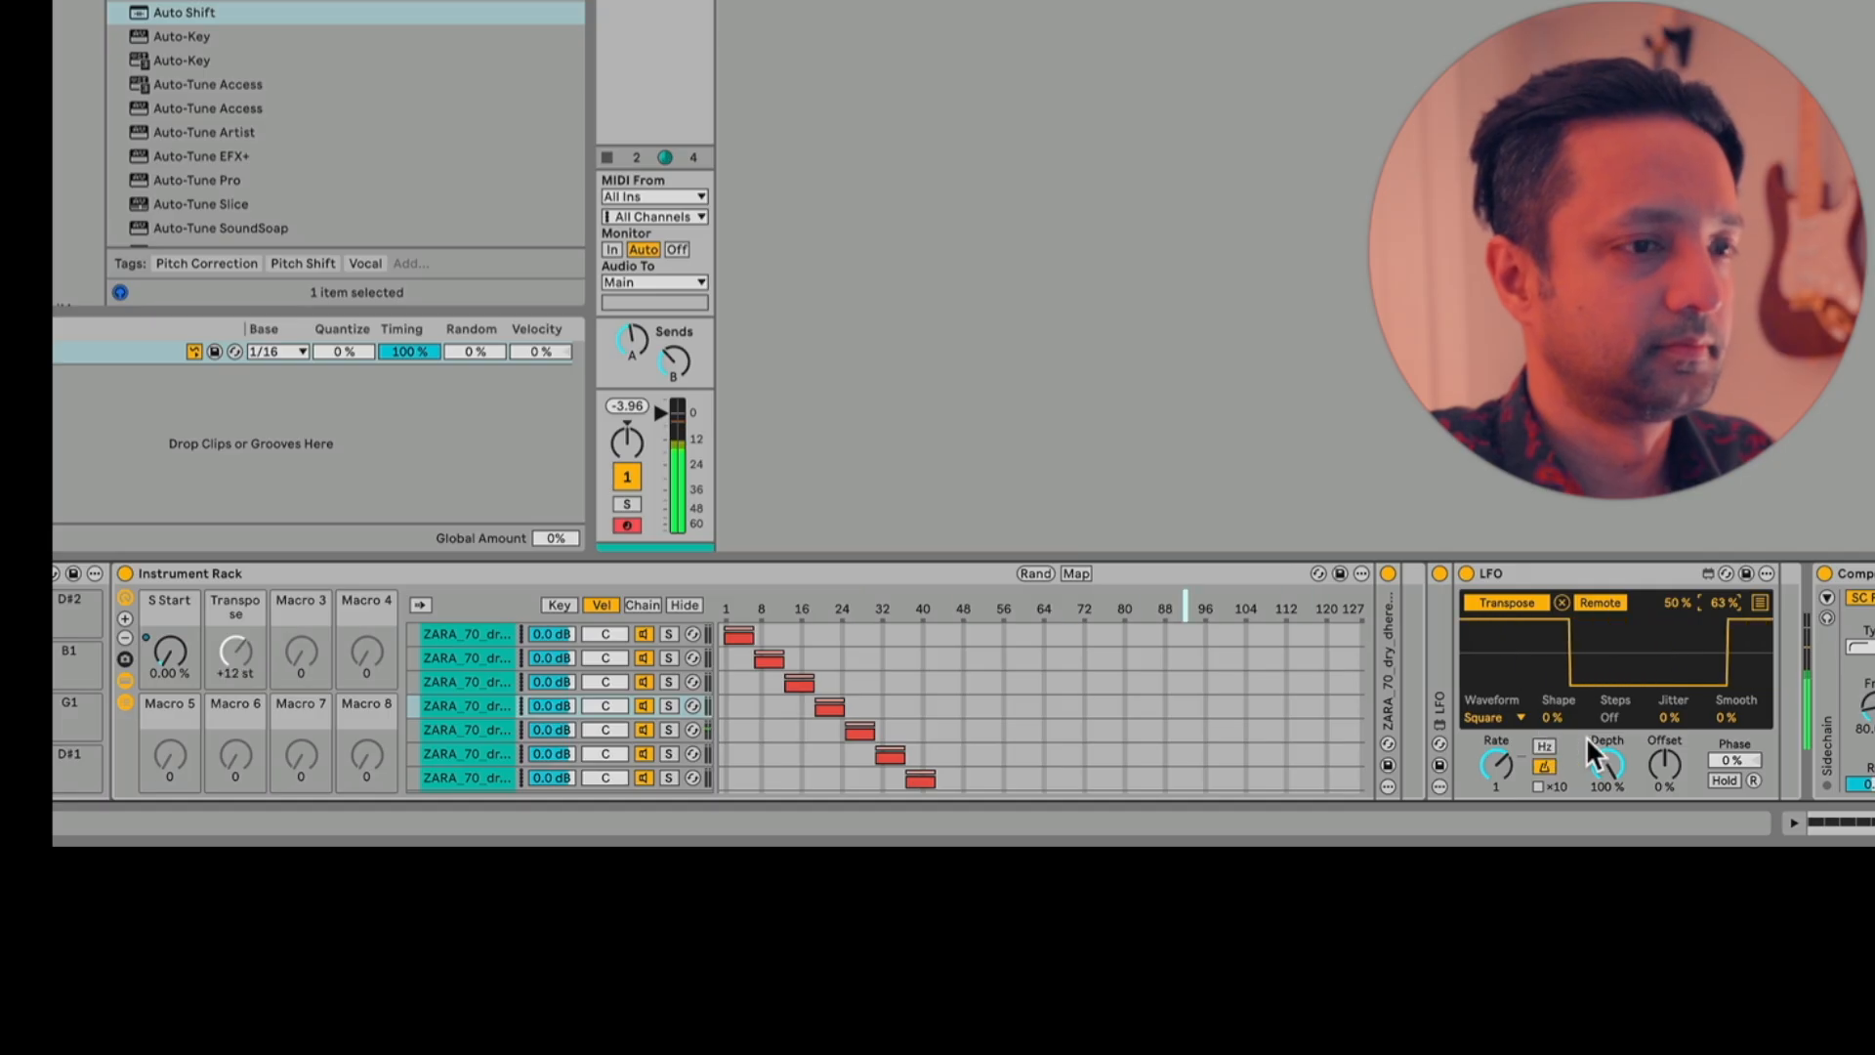
scroll(1585, 736, right, 5)
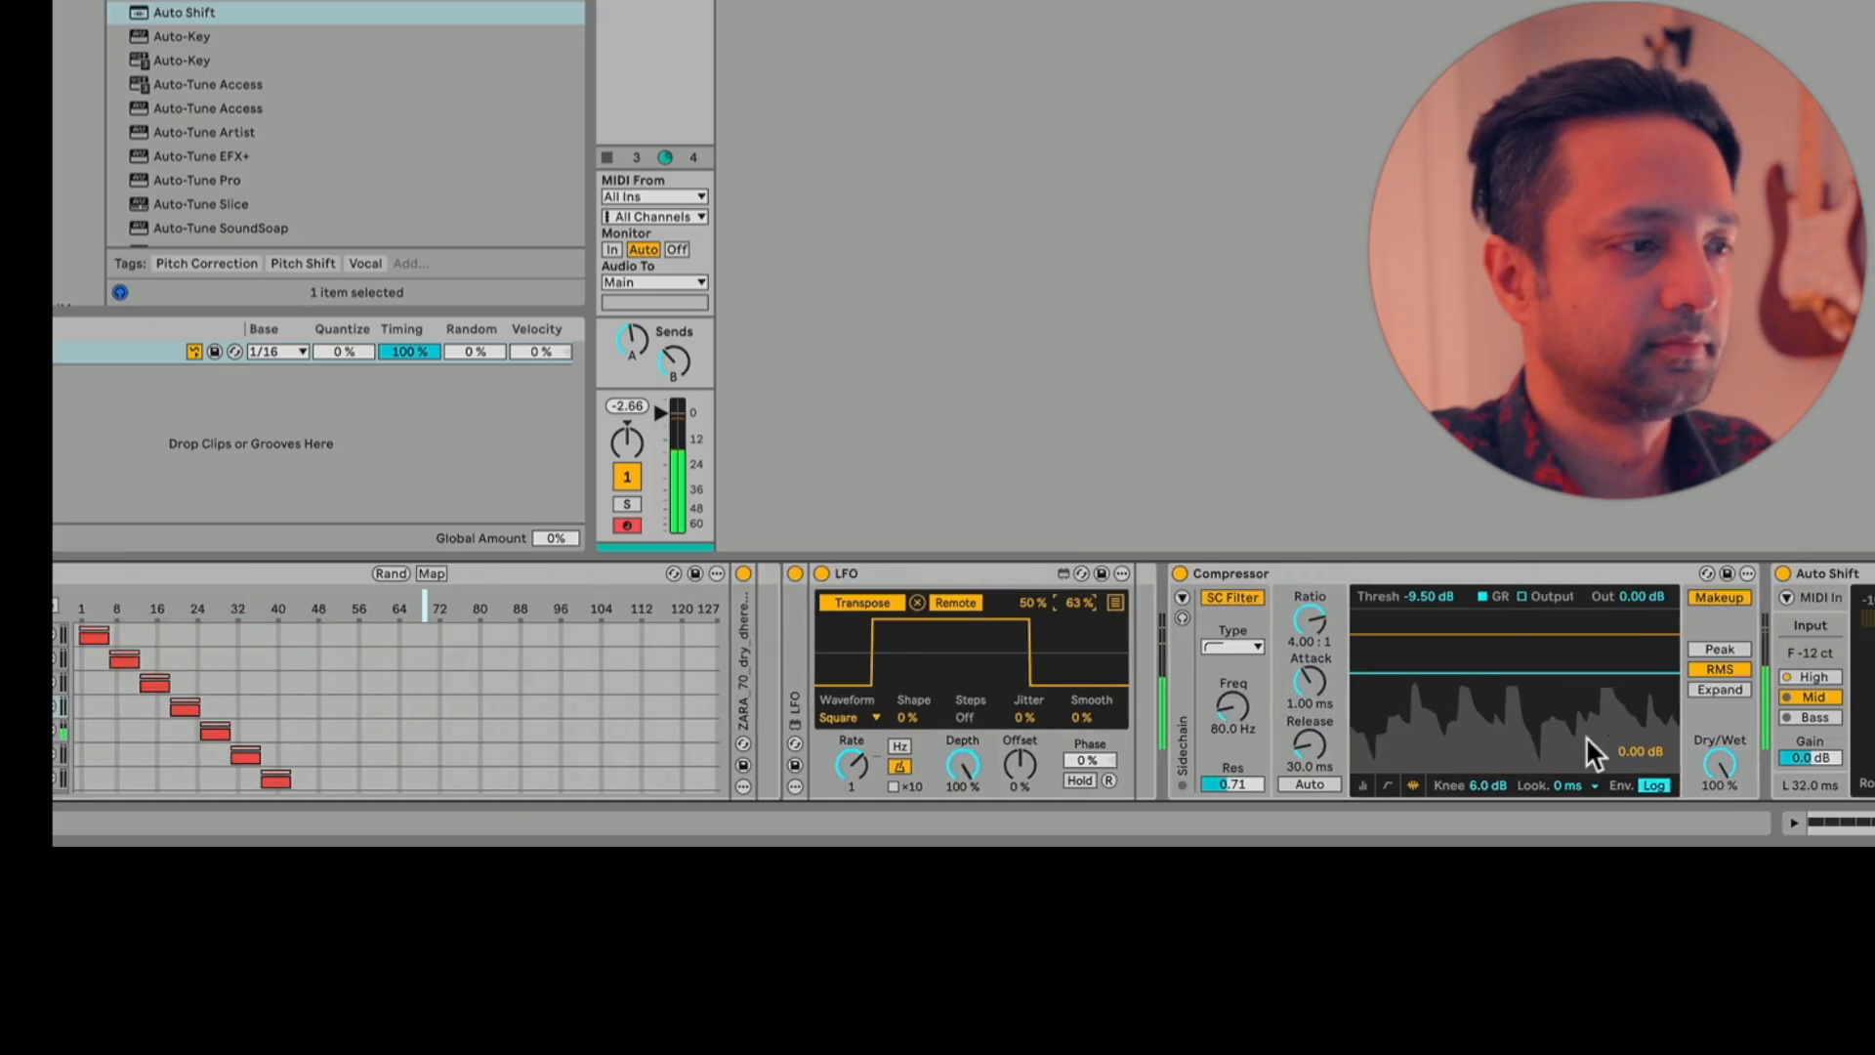
scroll(1585, 736, left, 6)
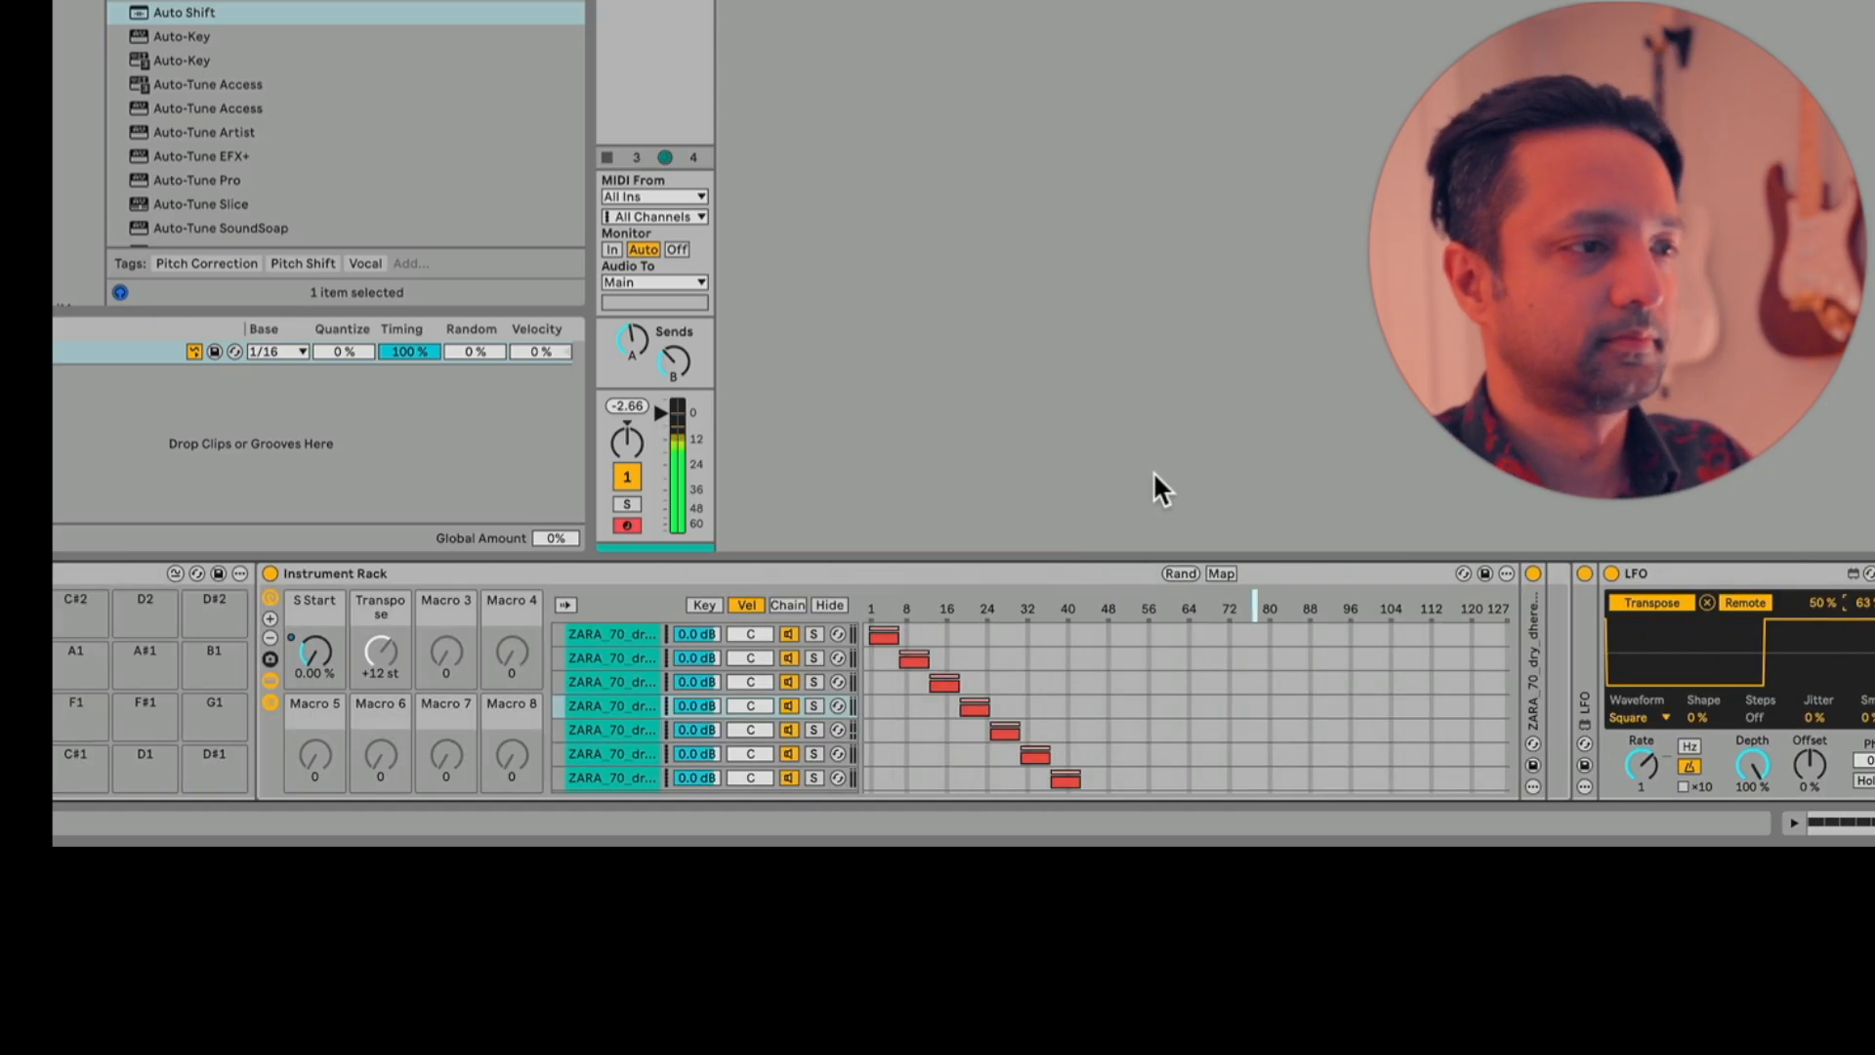